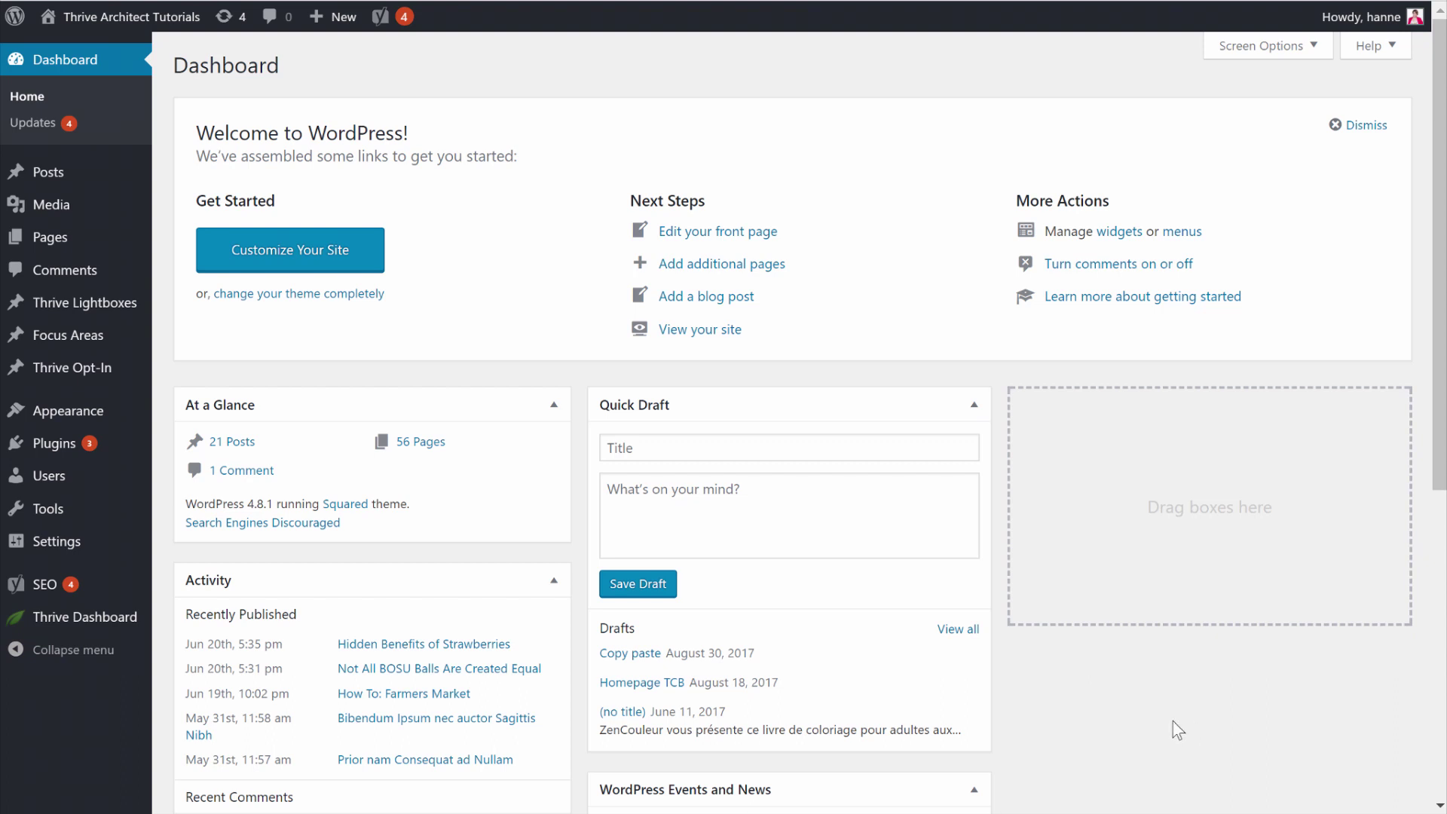
Step: Open the Thrive Leads dashboard and bring up its Lead Groups section
{"action": "mouse_move", "coordinate": [57, 629]}
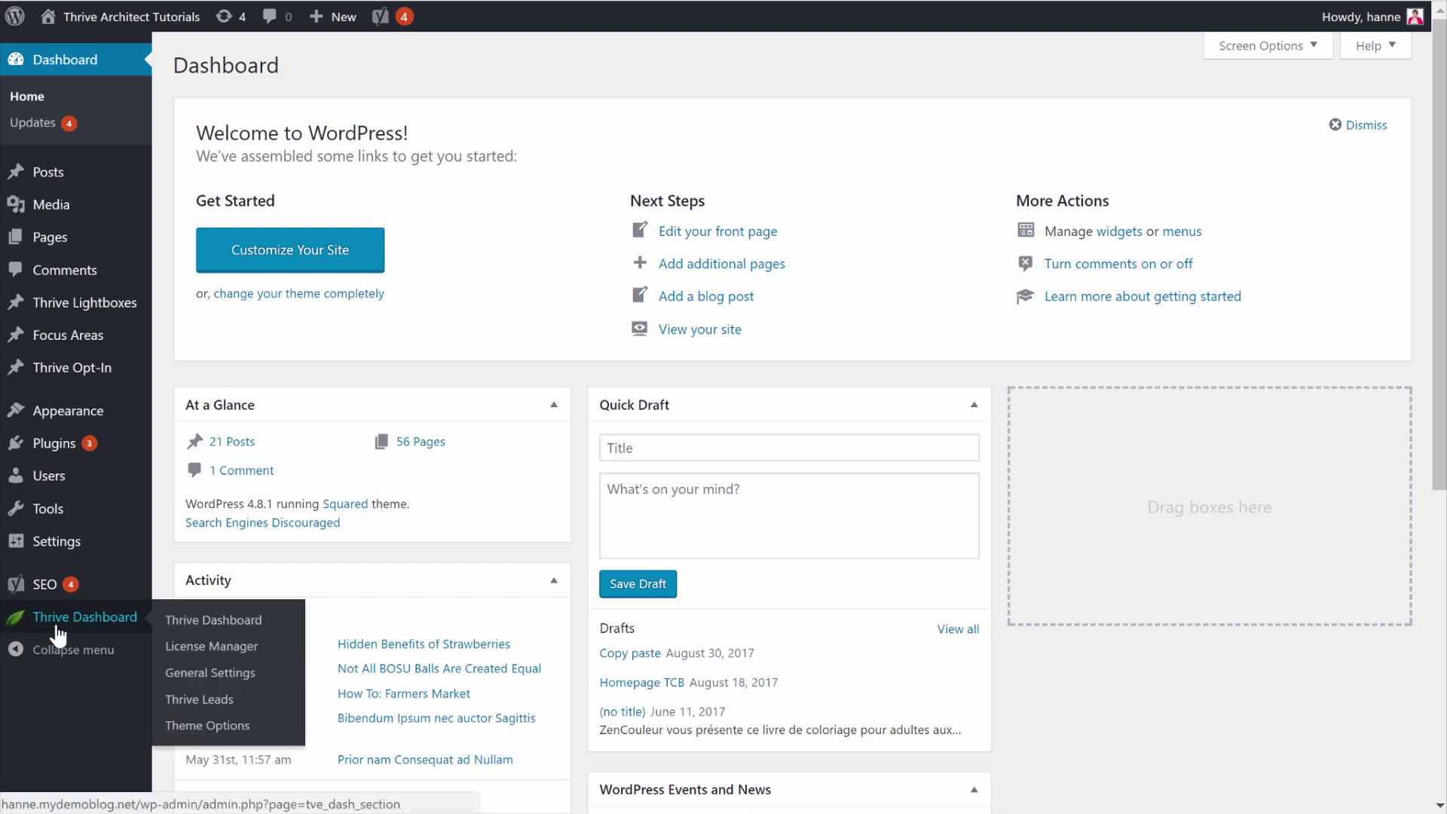
{"action": "left_click", "coordinate": [211, 699]}
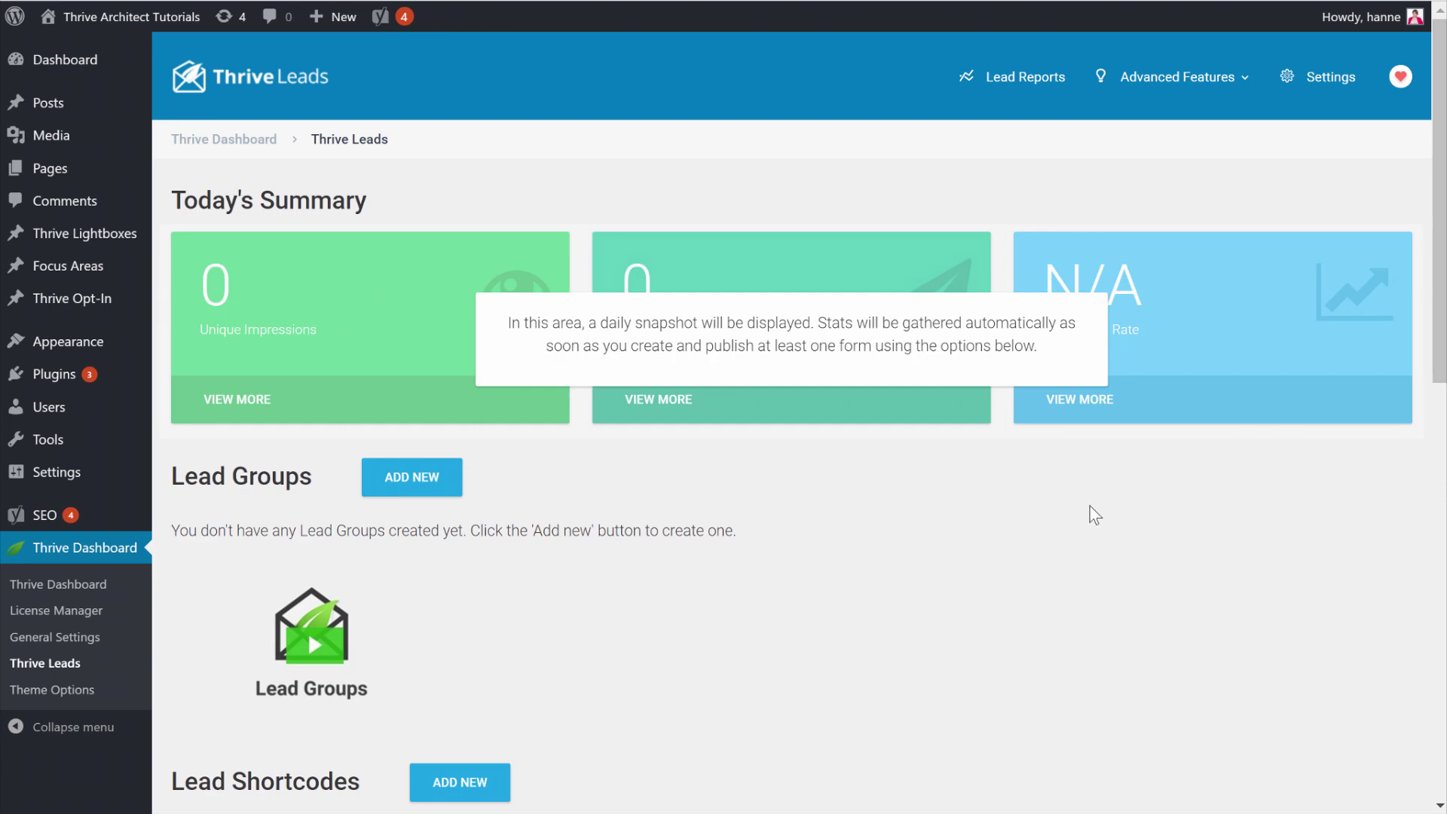
{"action": "scroll", "coordinate": [1092, 513], "scroll_direction": "down", "scroll_amount": 5}
{"action": "scroll", "coordinate": [1091, 512], "scroll_direction": "up", "scroll_amount": 4}
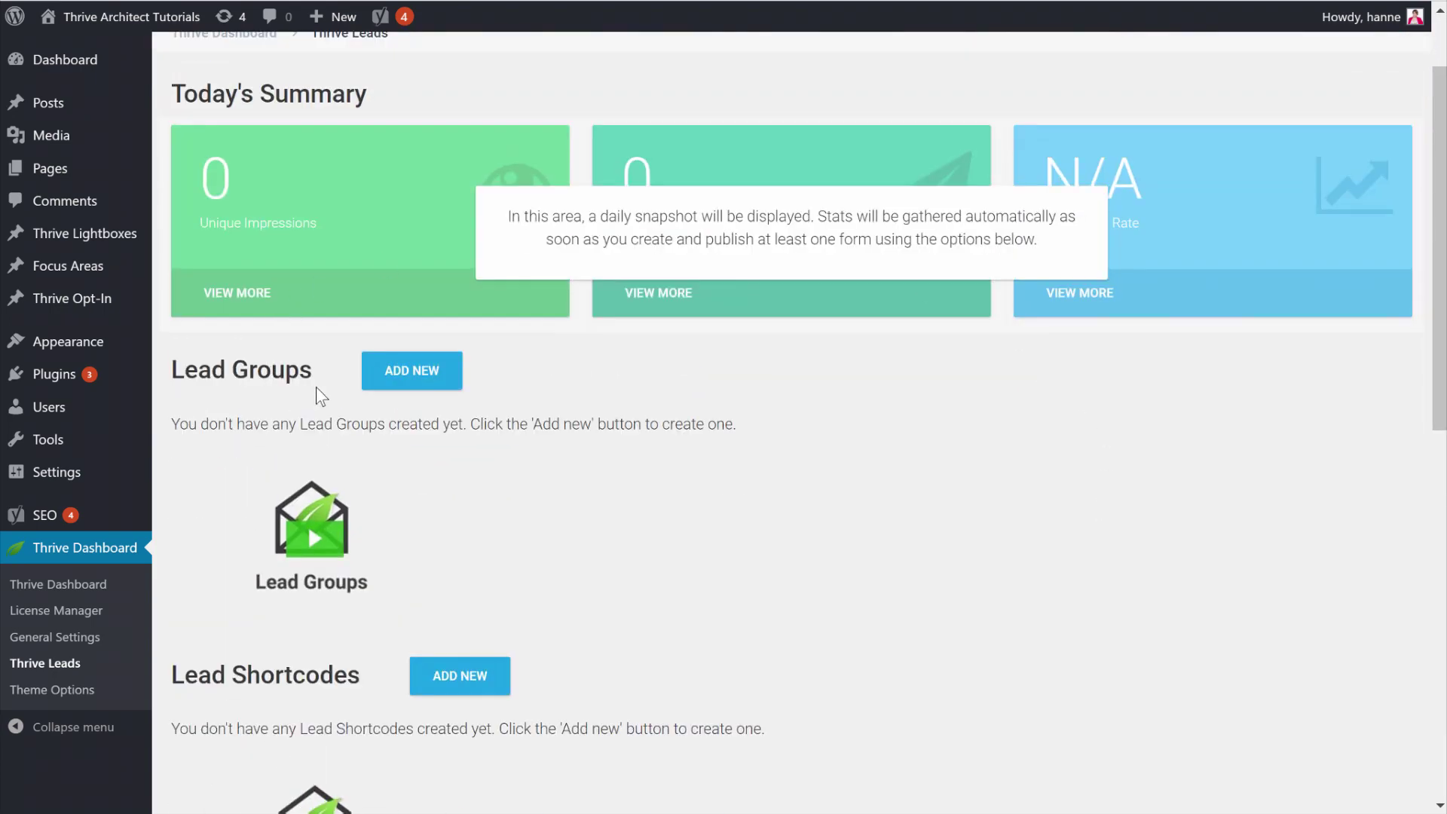
Step: Create a new lead group named "Day 2 List Building Challenge"
{"action": "left_click", "coordinate": [447, 381]}
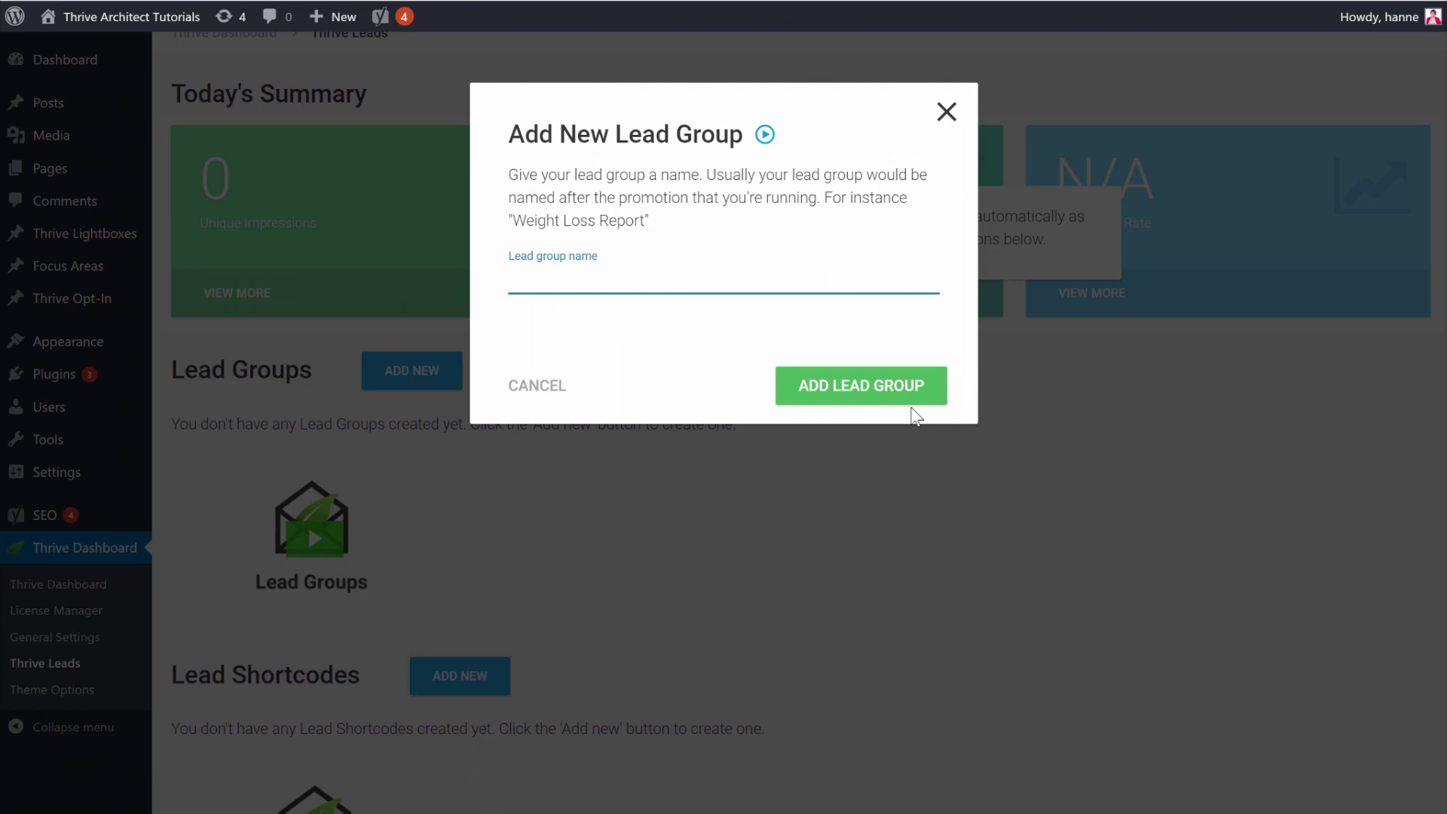
{"action": "type", "text": "Day 2 List Building Challenge"}
{"action": "left_click", "coordinate": [895, 397]}
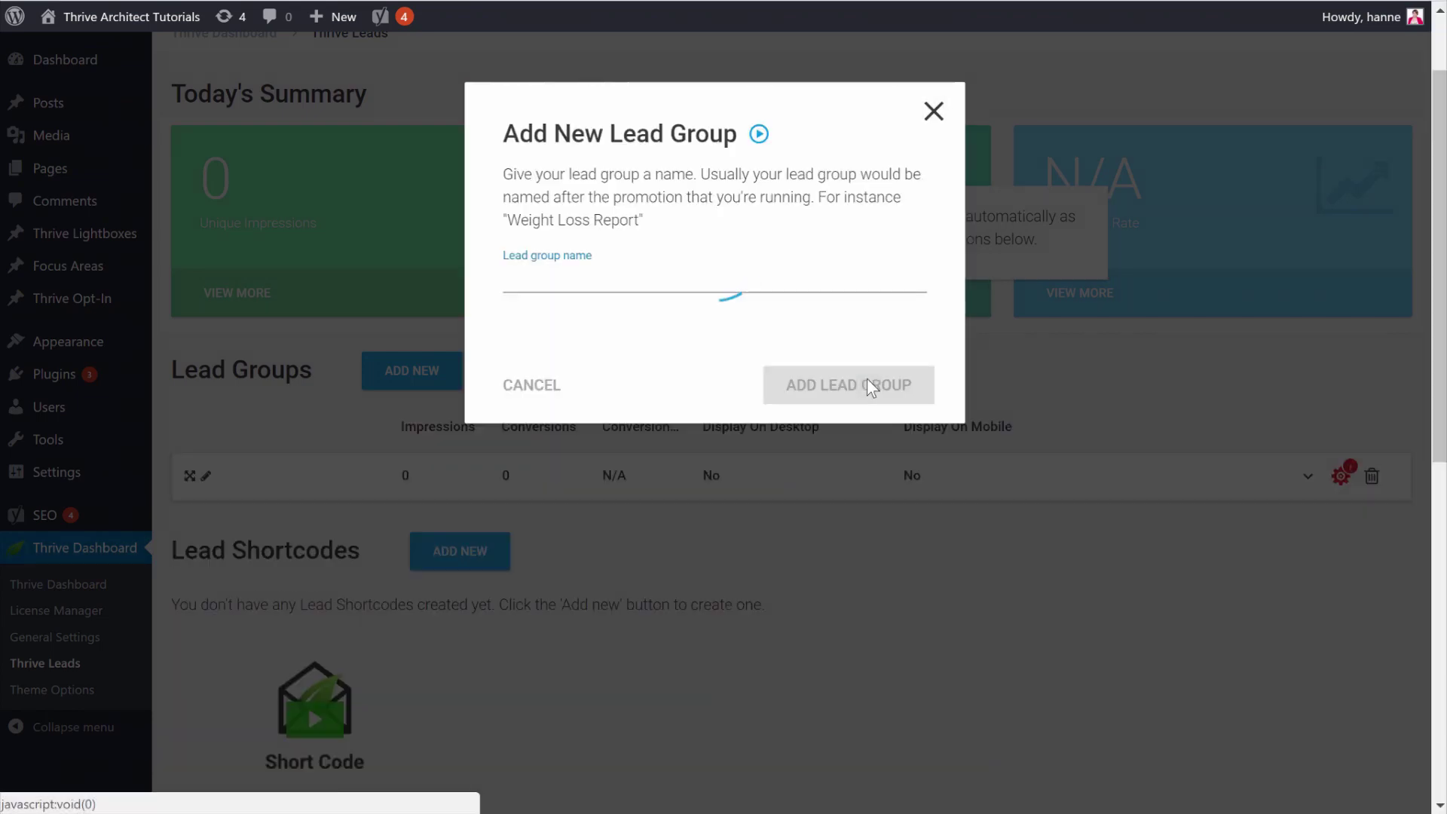
Step: Add a Lightbox opt-in form type to the Day 2 List Building Challenge lead group
{"action": "scroll", "coordinate": [868, 383], "scroll_direction": "down", "scroll_amount": 3}
{"action": "scroll", "coordinate": [904, 390], "scroll_direction": "down", "scroll_amount": 2}
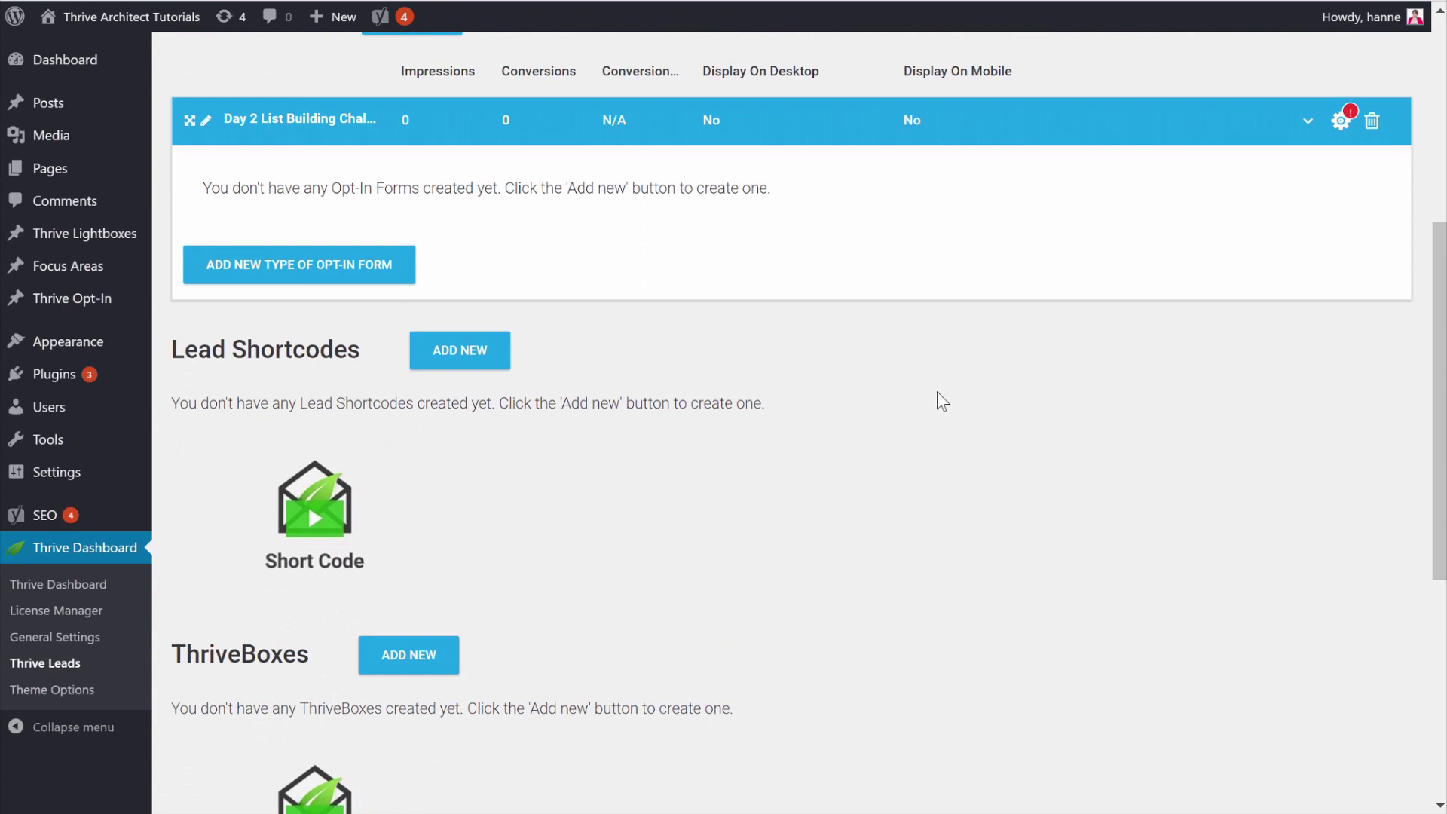
{"action": "left_click", "coordinate": [365, 280]}
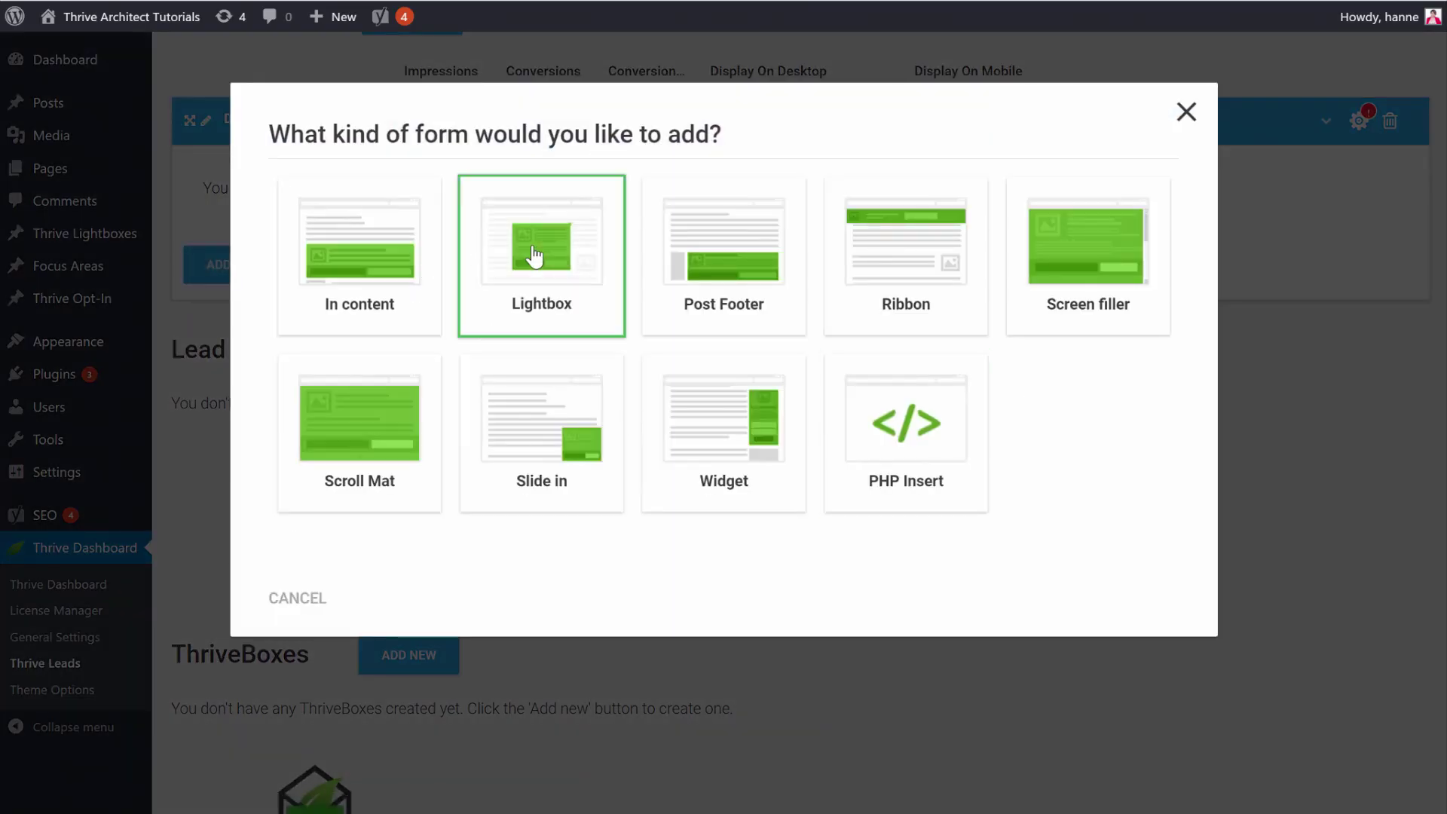
{"action": "left_click", "coordinate": [535, 256]}
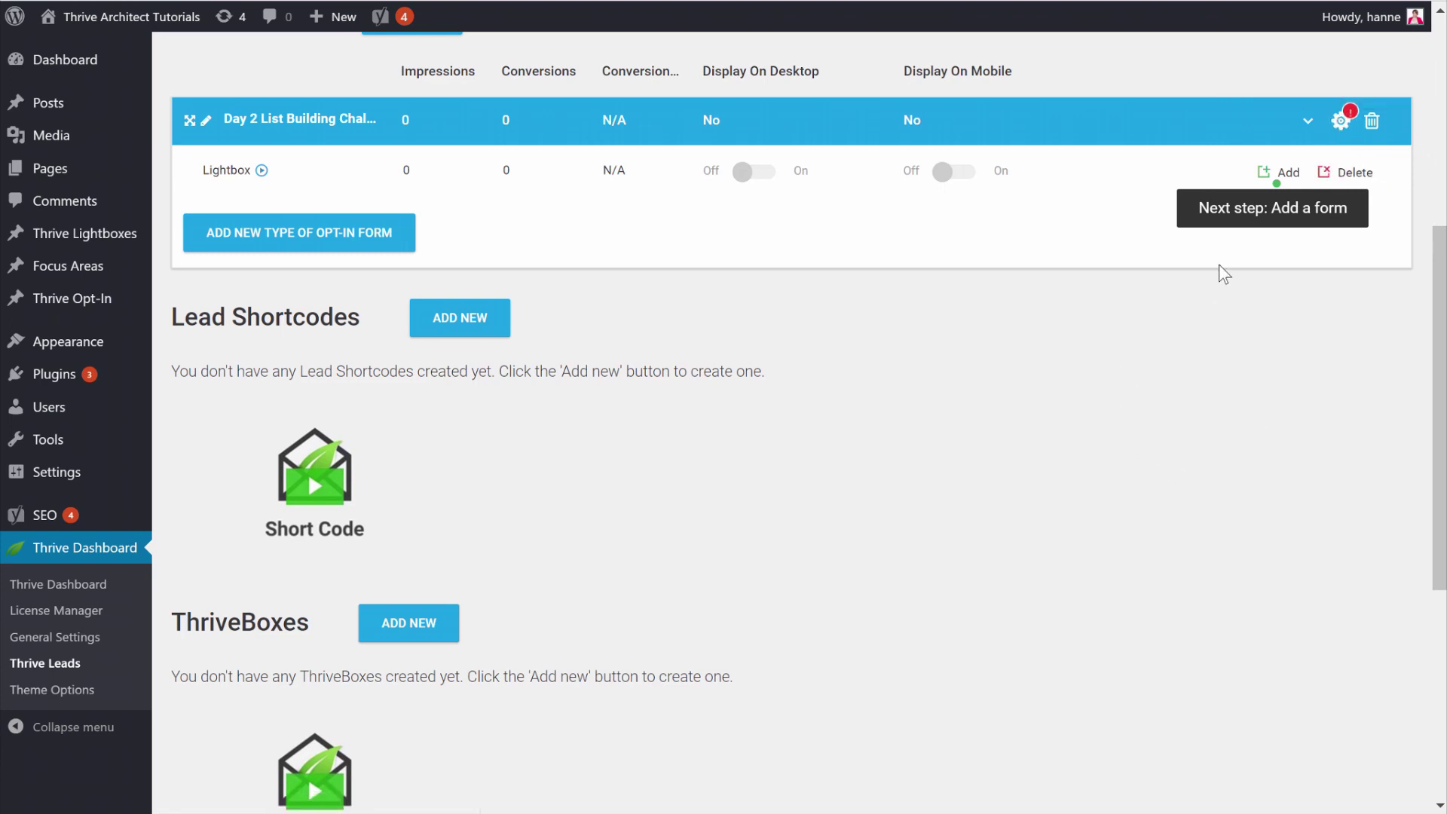
Step: Create a form named "Variation 1" for the lead group's Lightbox type
{"action": "left_click", "coordinate": [1284, 179]}
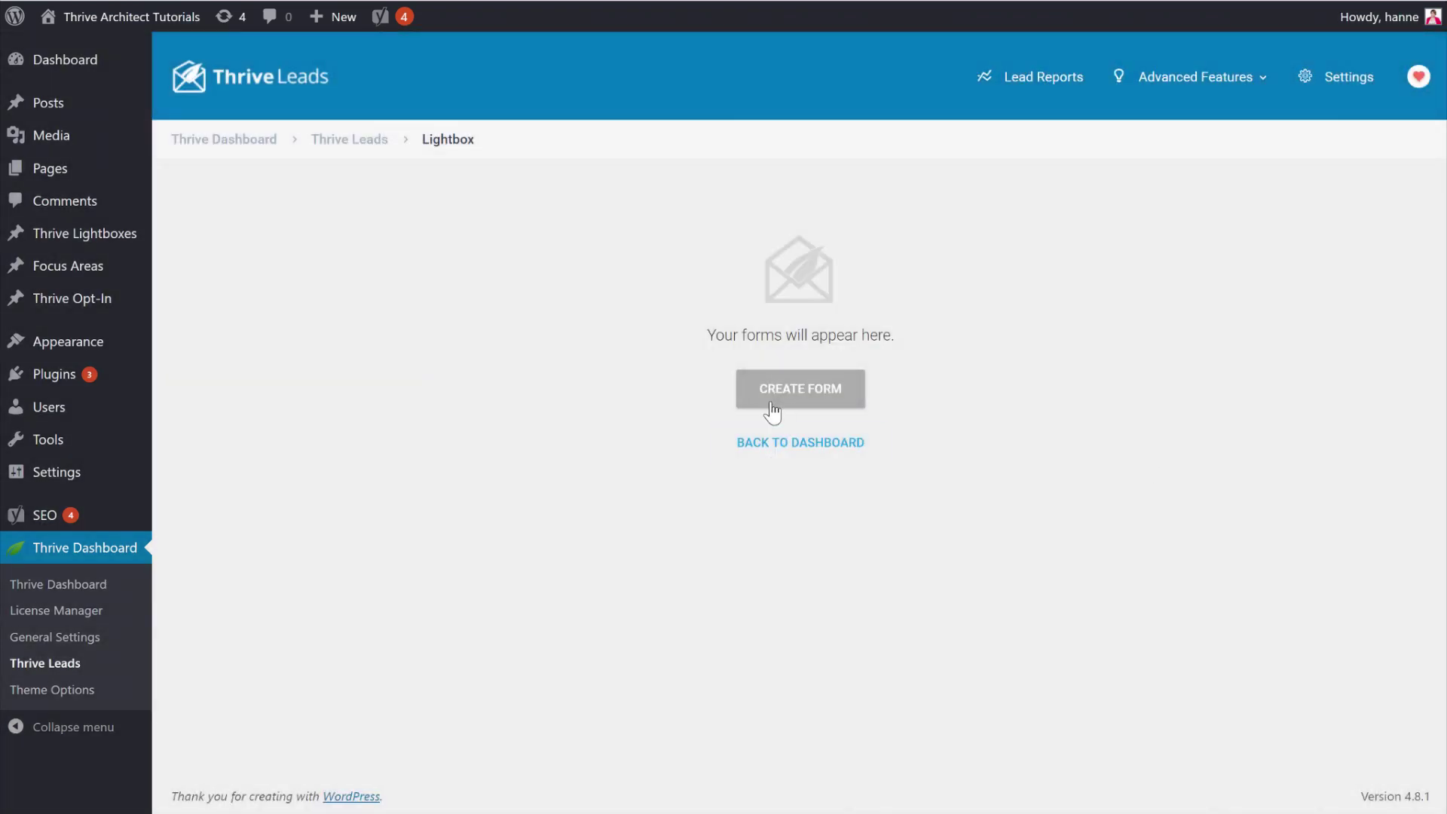
{"action": "left_click", "coordinate": [770, 405]}
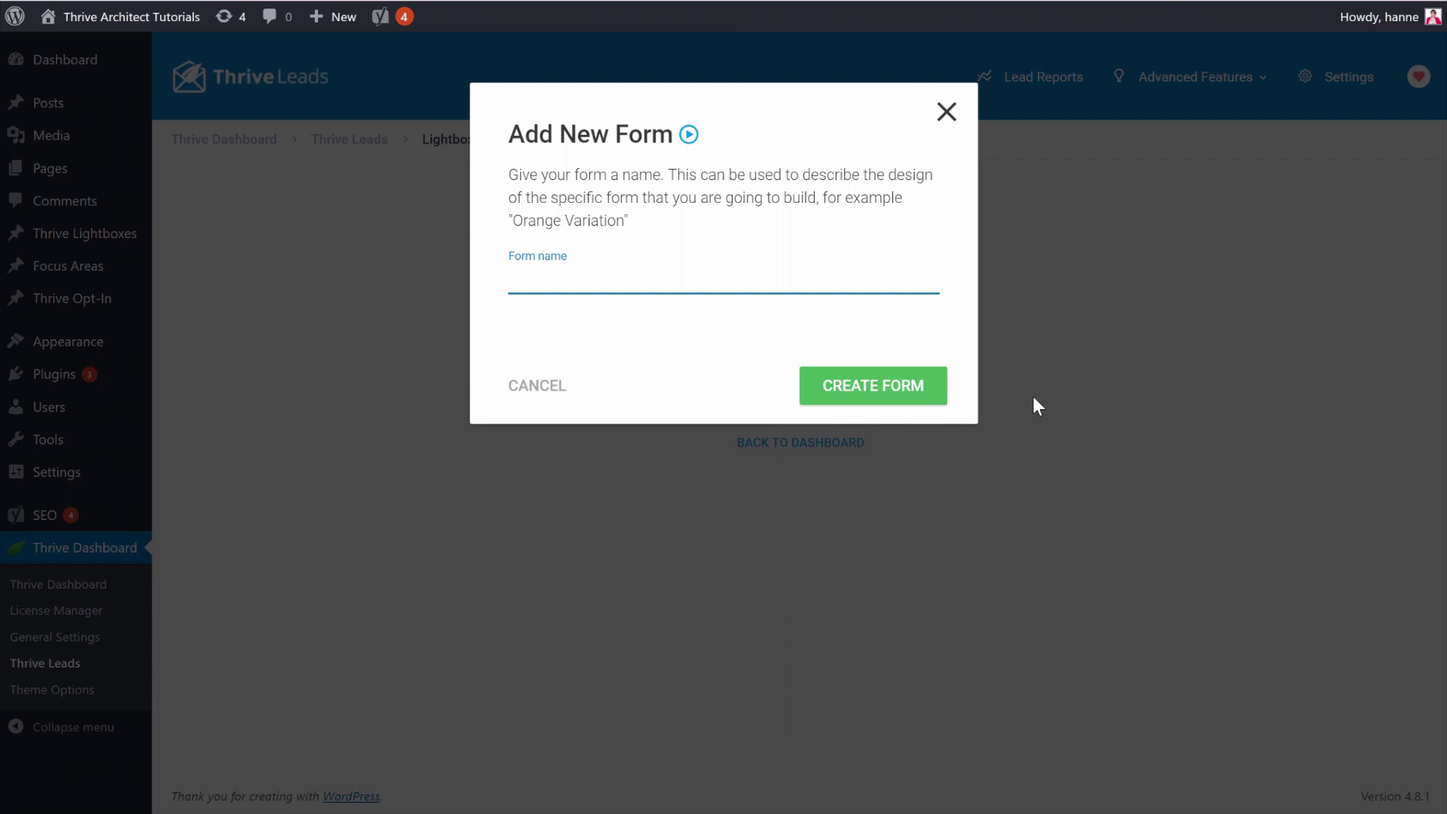
{"action": "type", "text": "Variation 1"}
{"action": "left_click", "coordinate": [904, 388]}
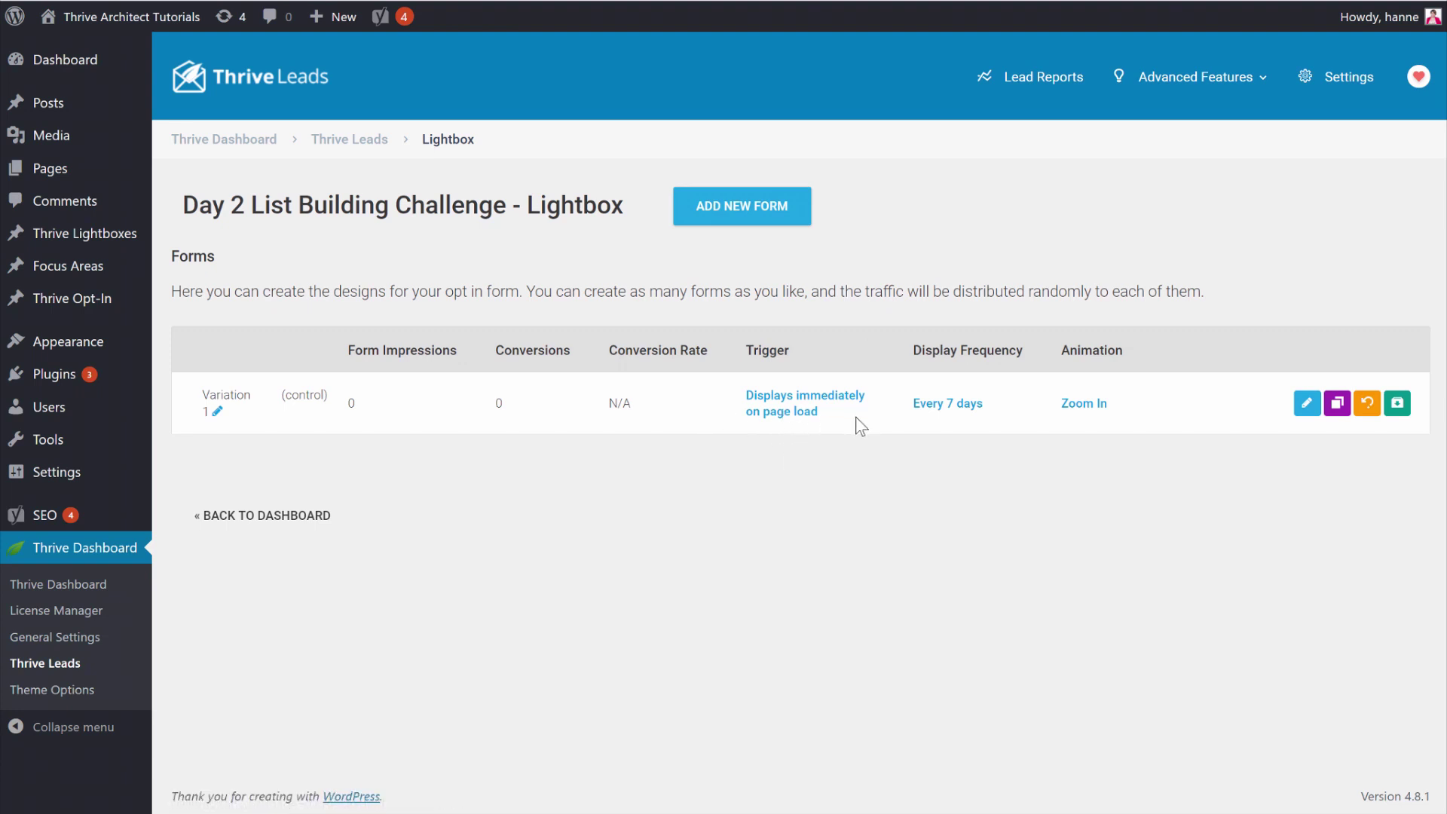
Step: Save Variation 1's trigger as Show on page load and its display frequency as once every 7 days
{"action": "left_click", "coordinate": [802, 415]}
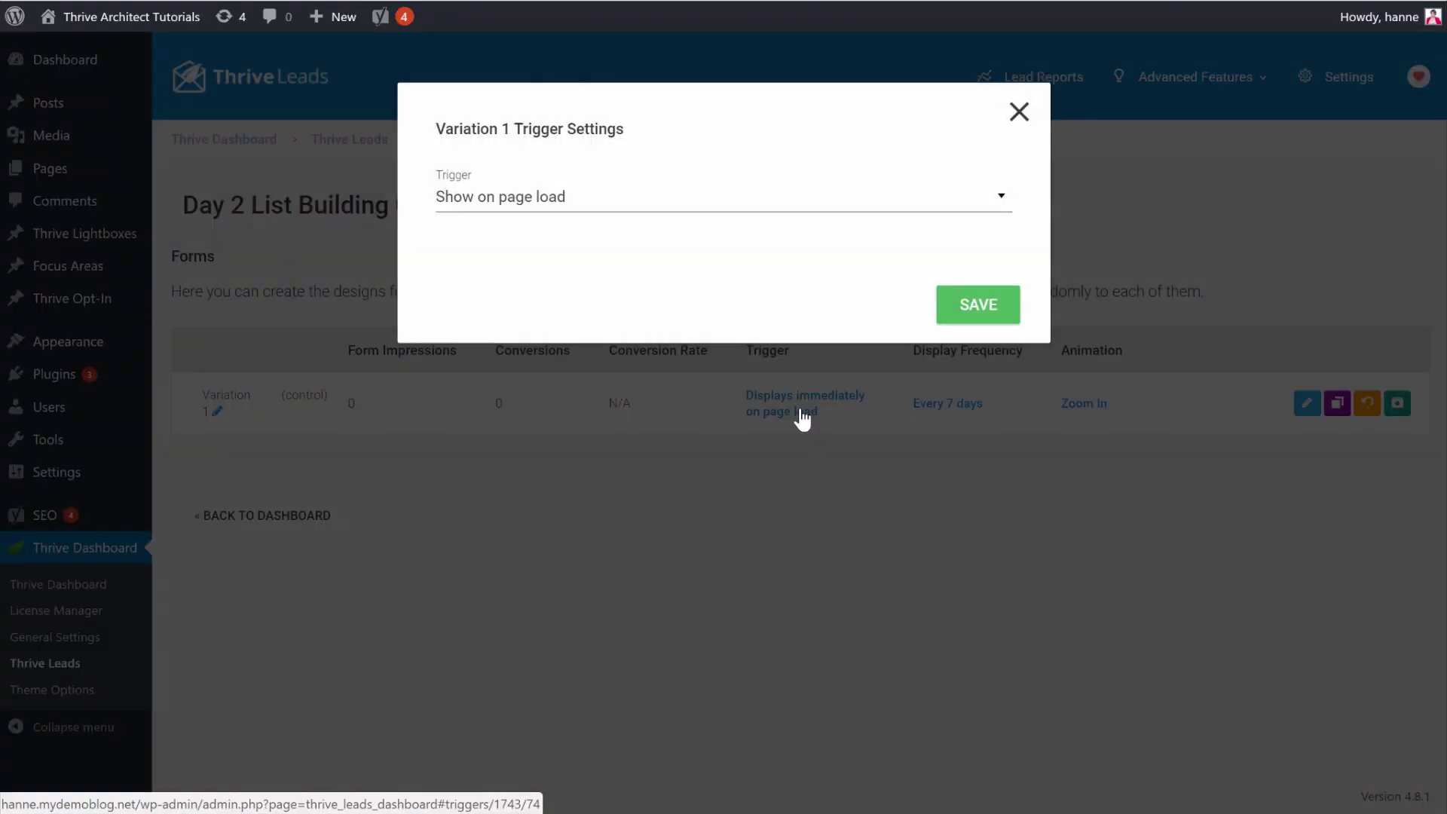
{"action": "left_click", "coordinate": [827, 205]}
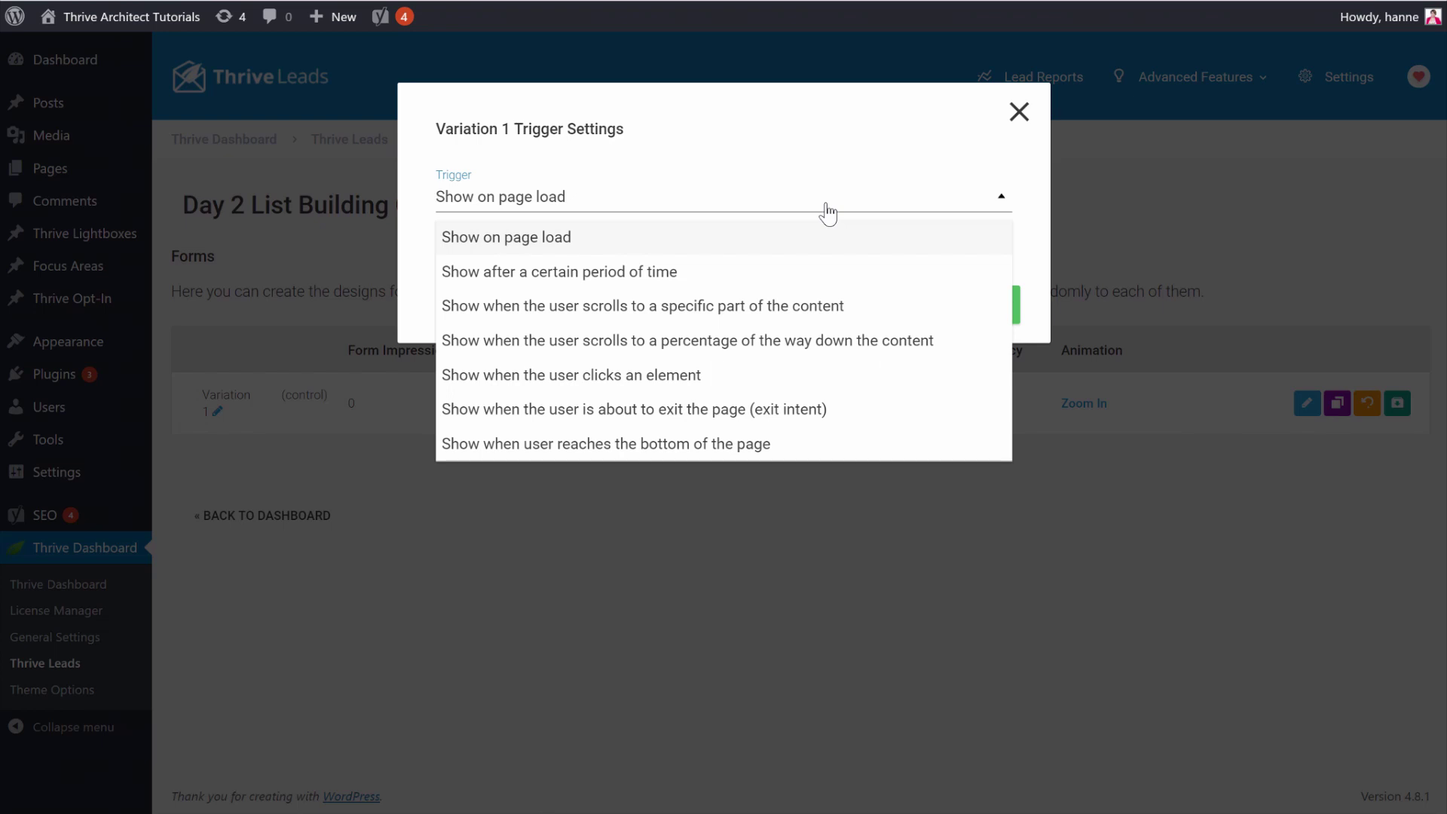
{"action": "left_click", "coordinate": [826, 162]}
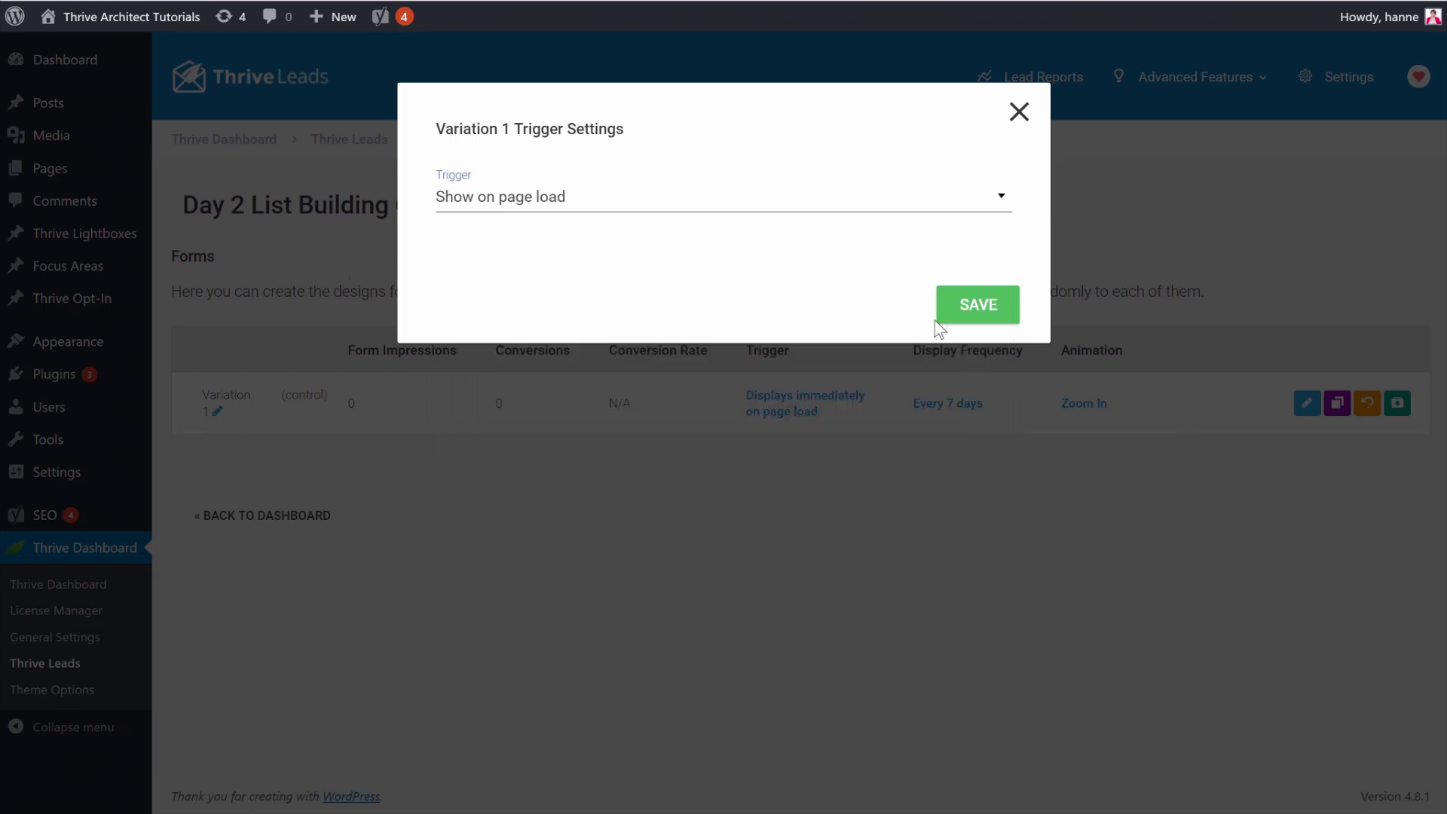
{"action": "left_click", "coordinate": [987, 318]}
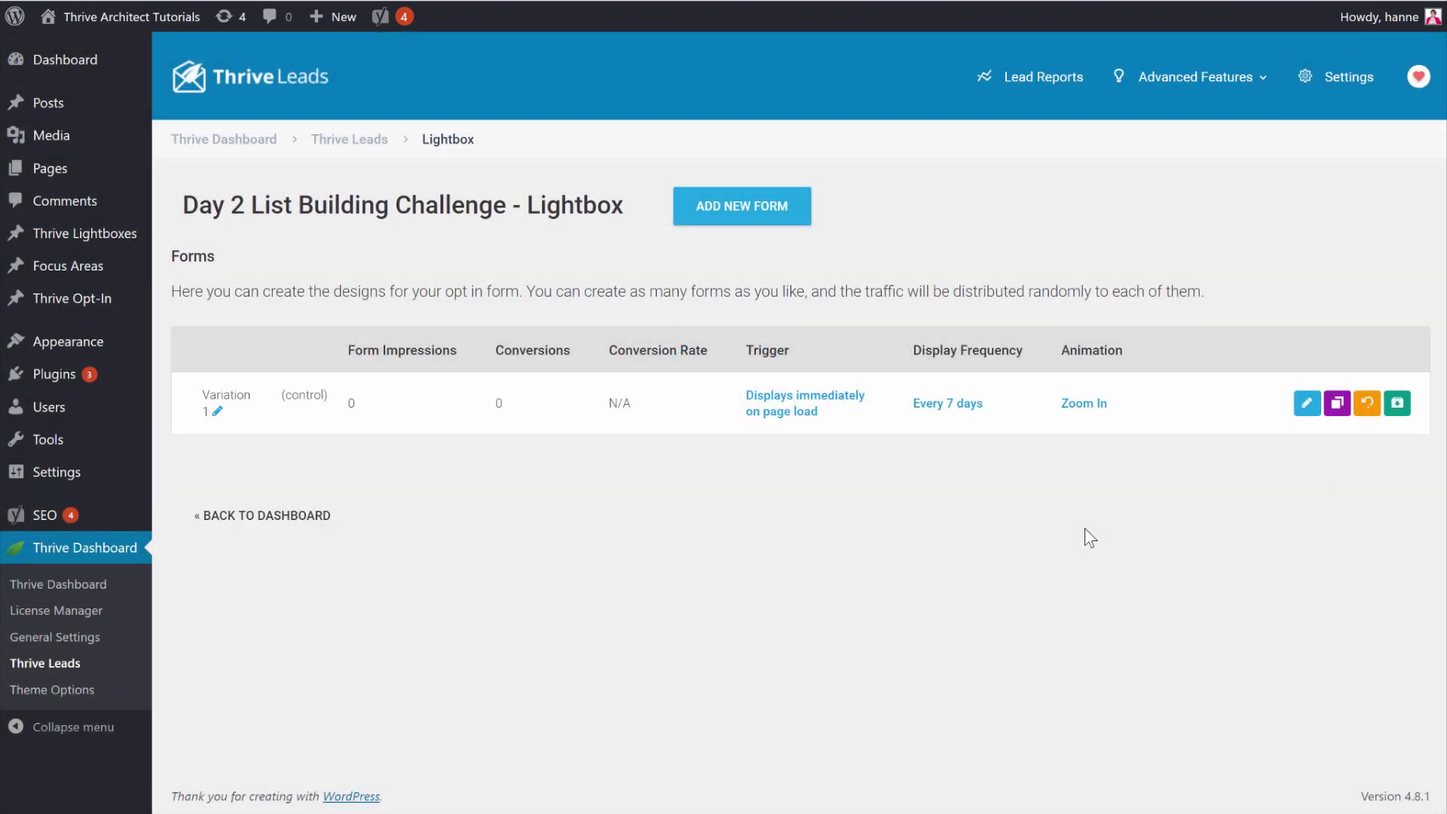
{"action": "left_click", "coordinate": [958, 411]}
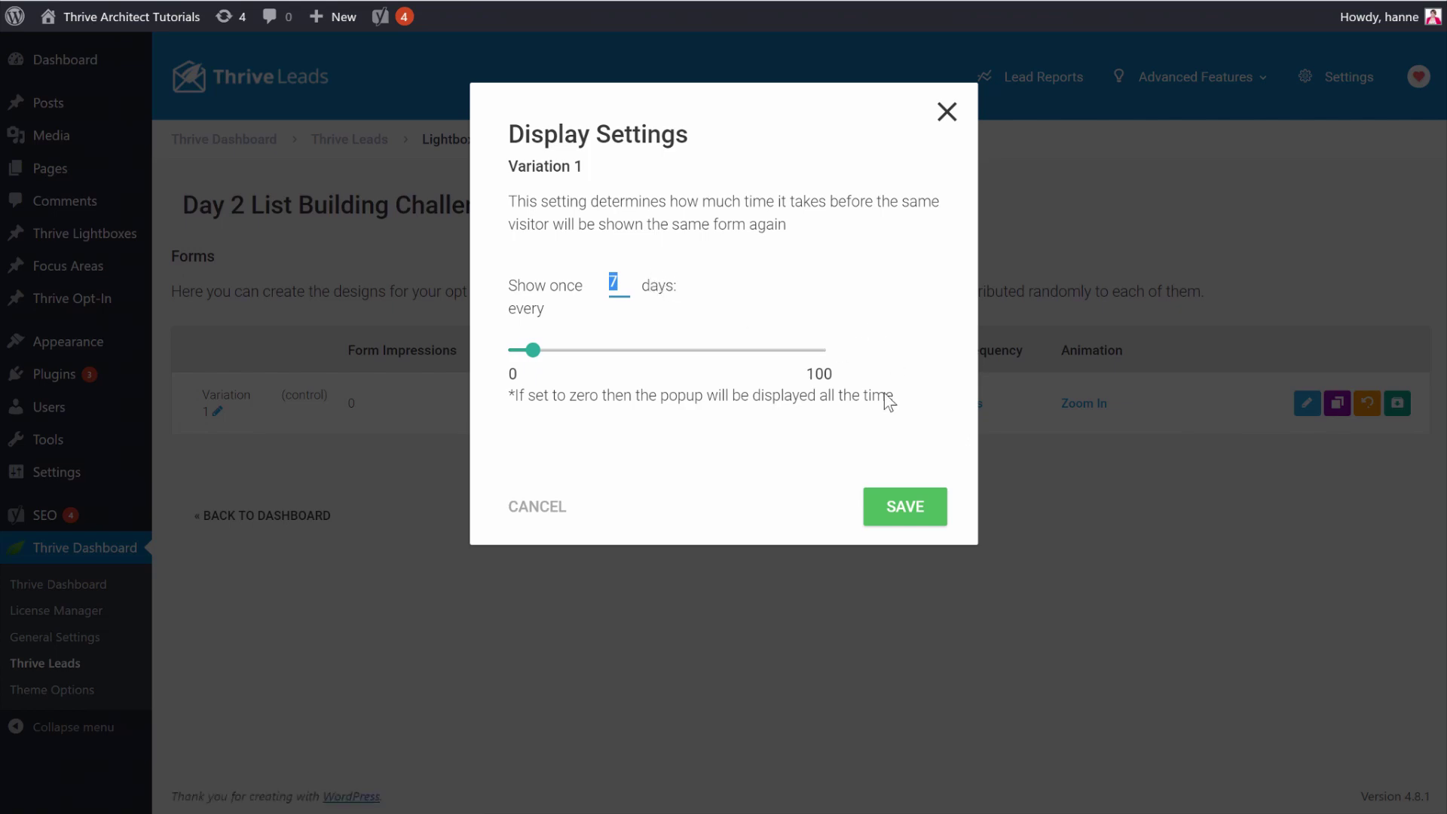
{"action": "left_click", "coordinate": [908, 514]}
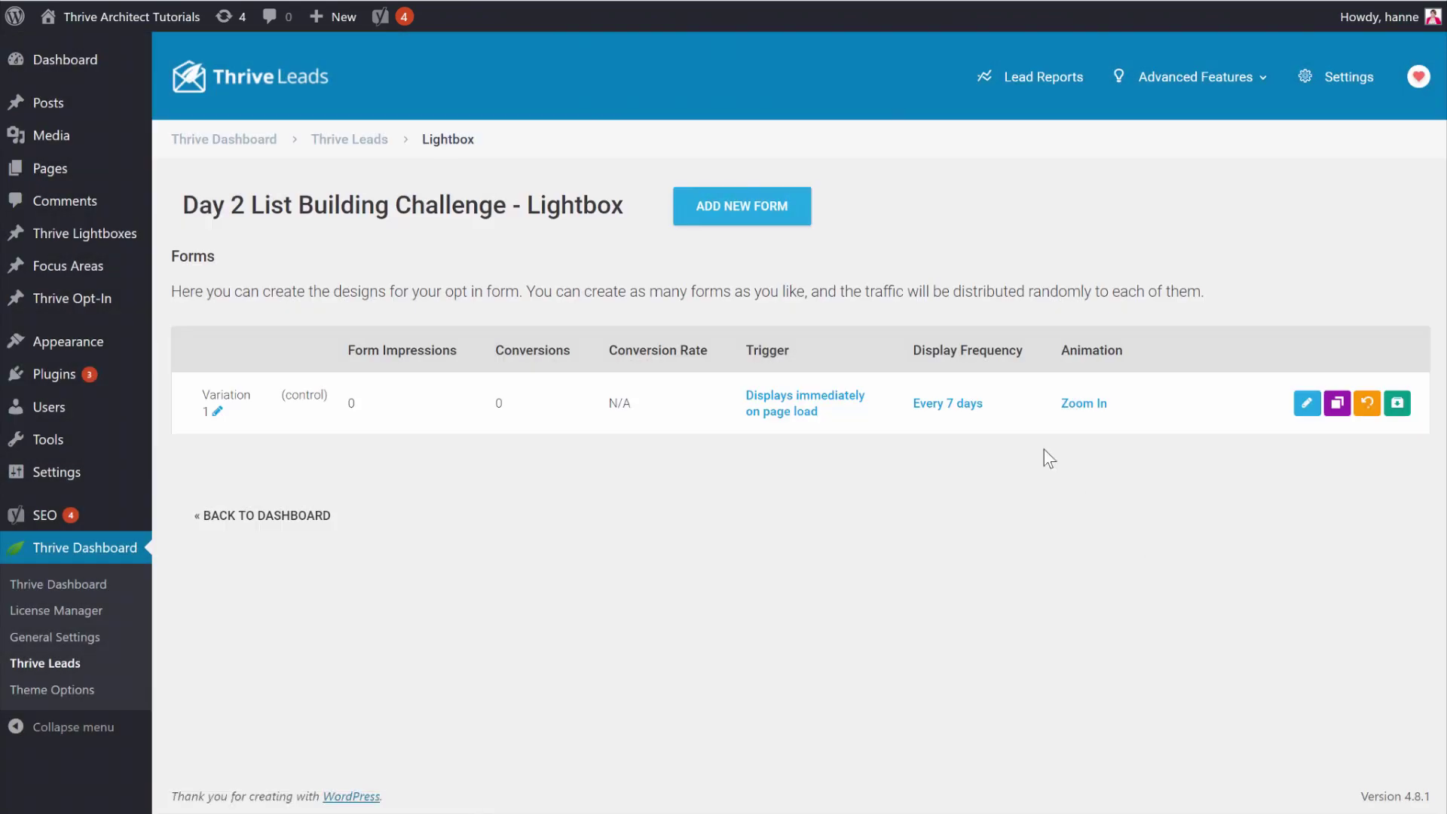
Step: Set Variation 1's display animation to Rotational and save it
{"action": "left_click", "coordinate": [1086, 411]}
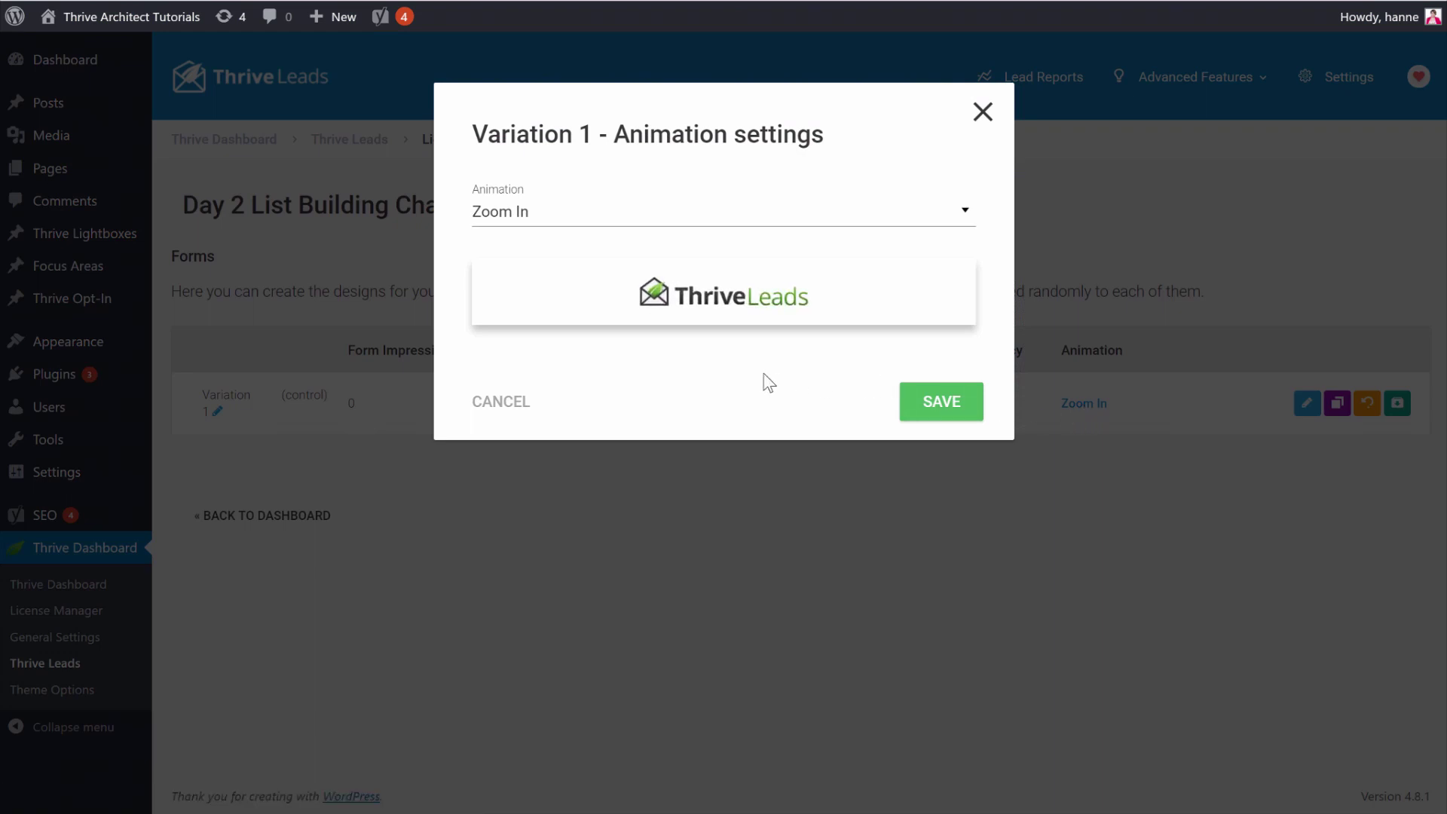
{"action": "left_click", "coordinate": [799, 224]}
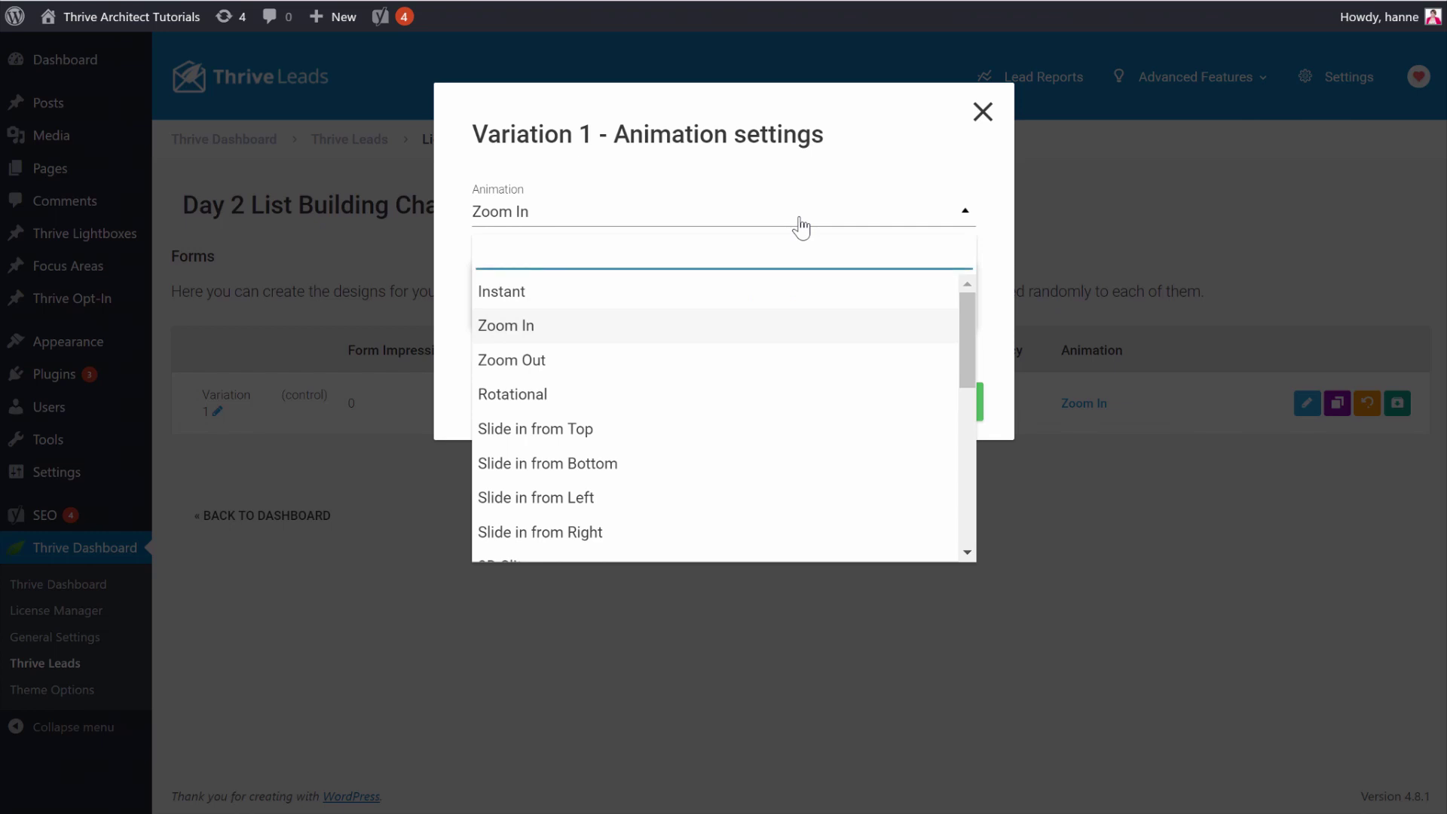
{"action": "left_click", "coordinate": [583, 398]}
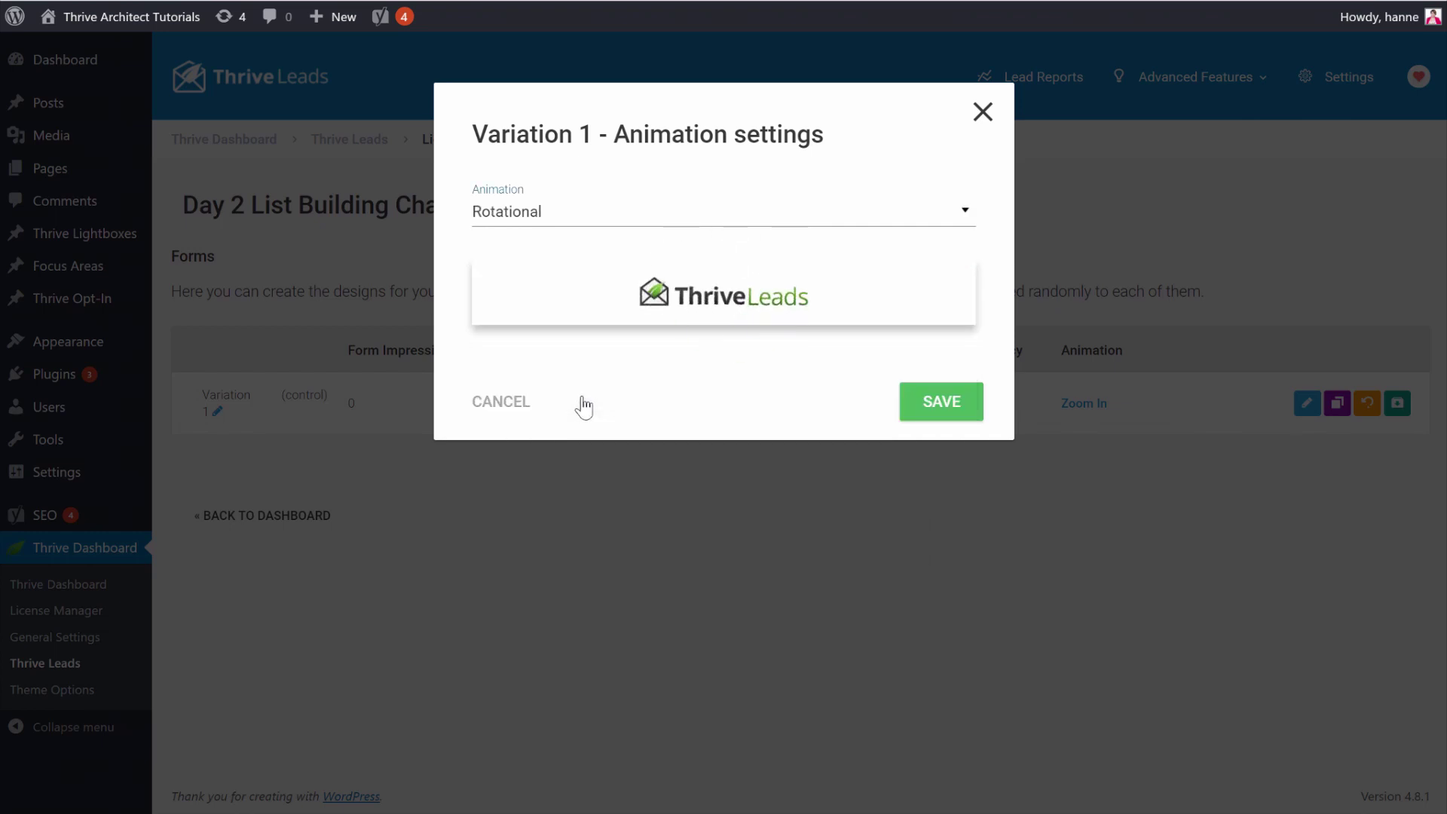
{"action": "left_click", "coordinate": [942, 410]}
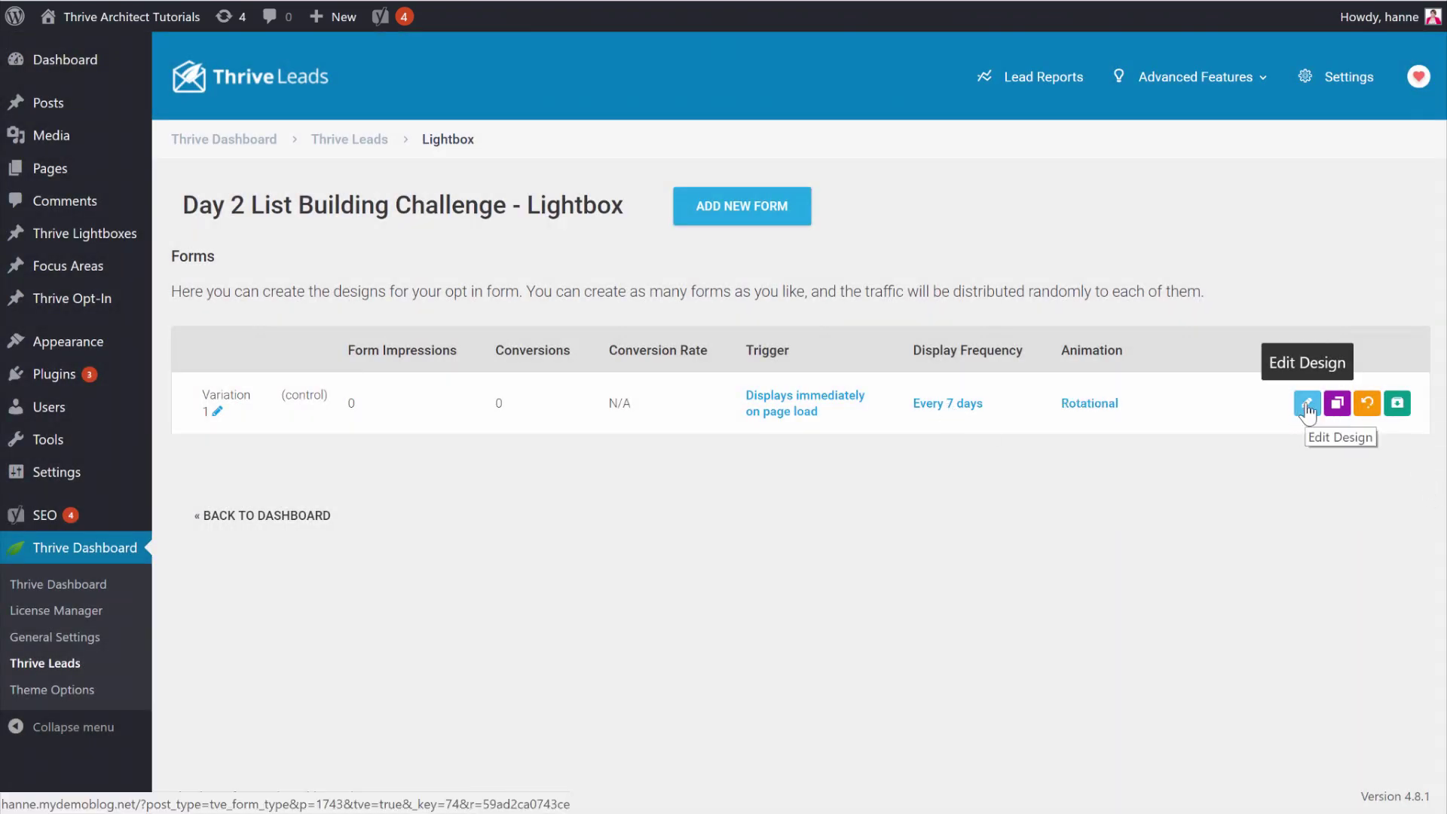
Step: Open Variation 1's design for editing, browse the opt-in templates and apply the Set 001 V1 template
{"action": "left_click", "coordinate": [1307, 404]}
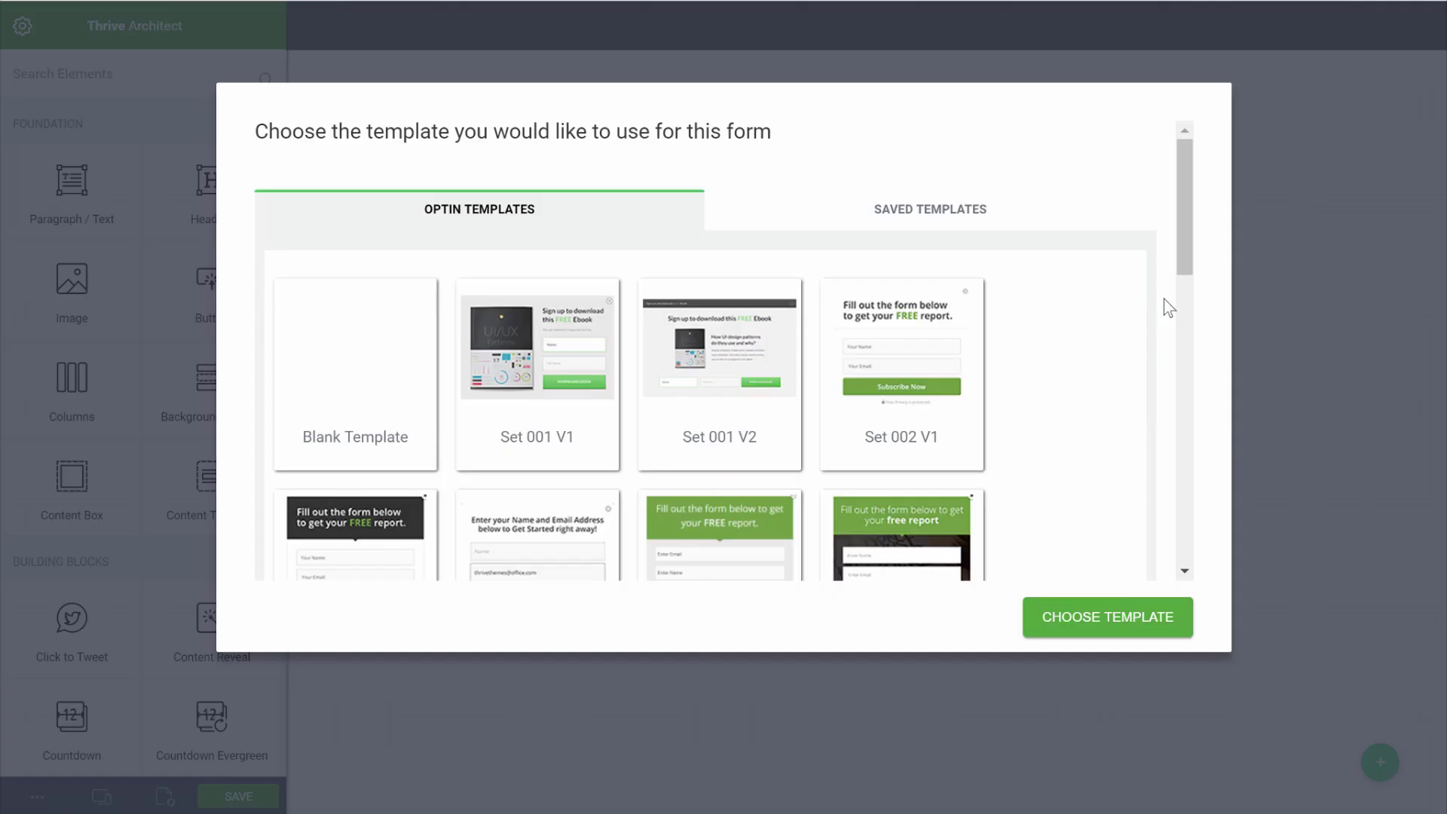
{"action": "scroll", "coordinate": [1163, 298], "scroll_direction": "down", "scroll_amount": 3}
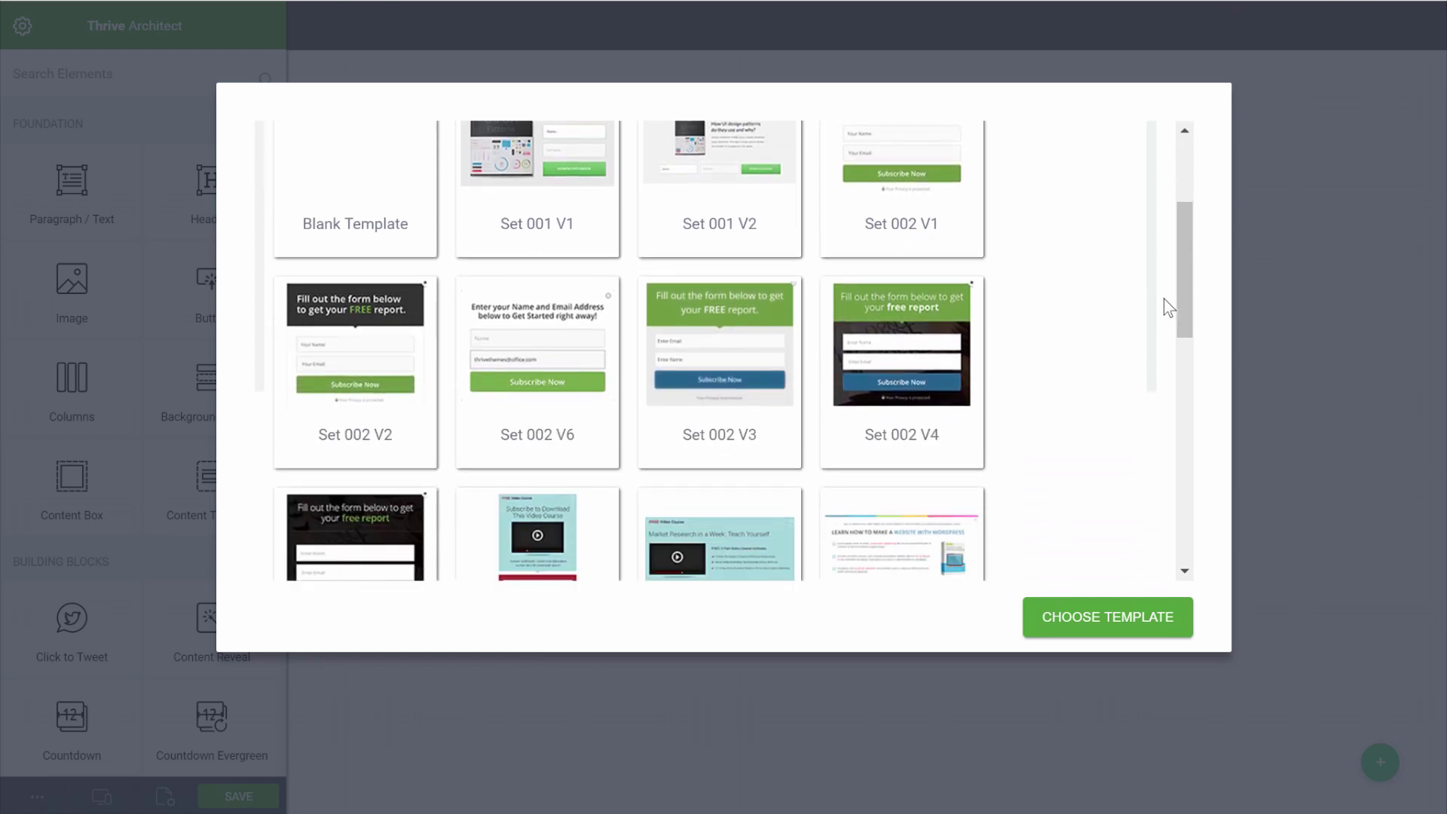
{"action": "left_click_drag", "start_coordinate": [1183, 280], "coordinate": [1183, 250]}
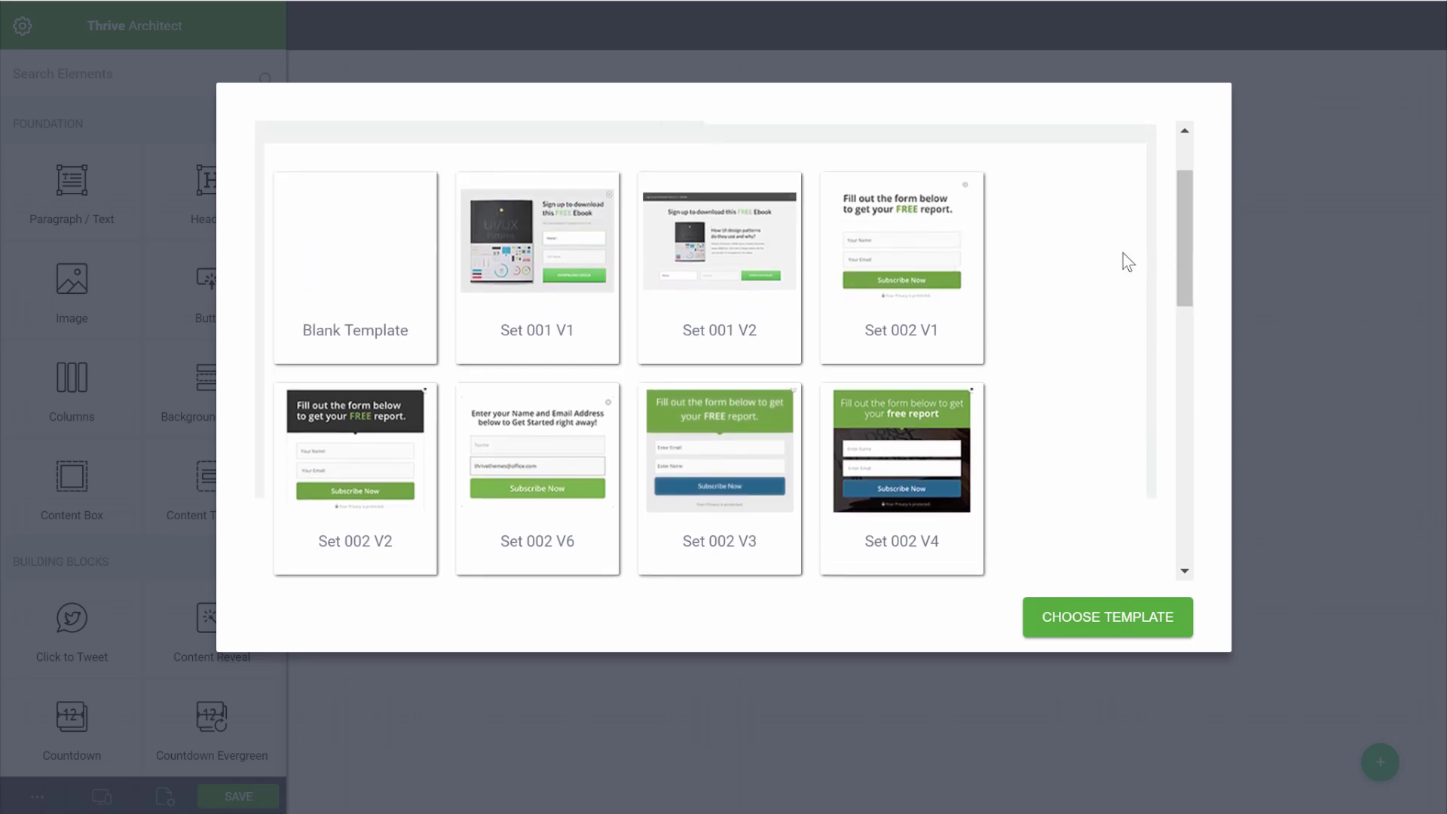
{"action": "scroll", "coordinate": [1078, 269], "scroll_direction": "down", "scroll_amount": 3}
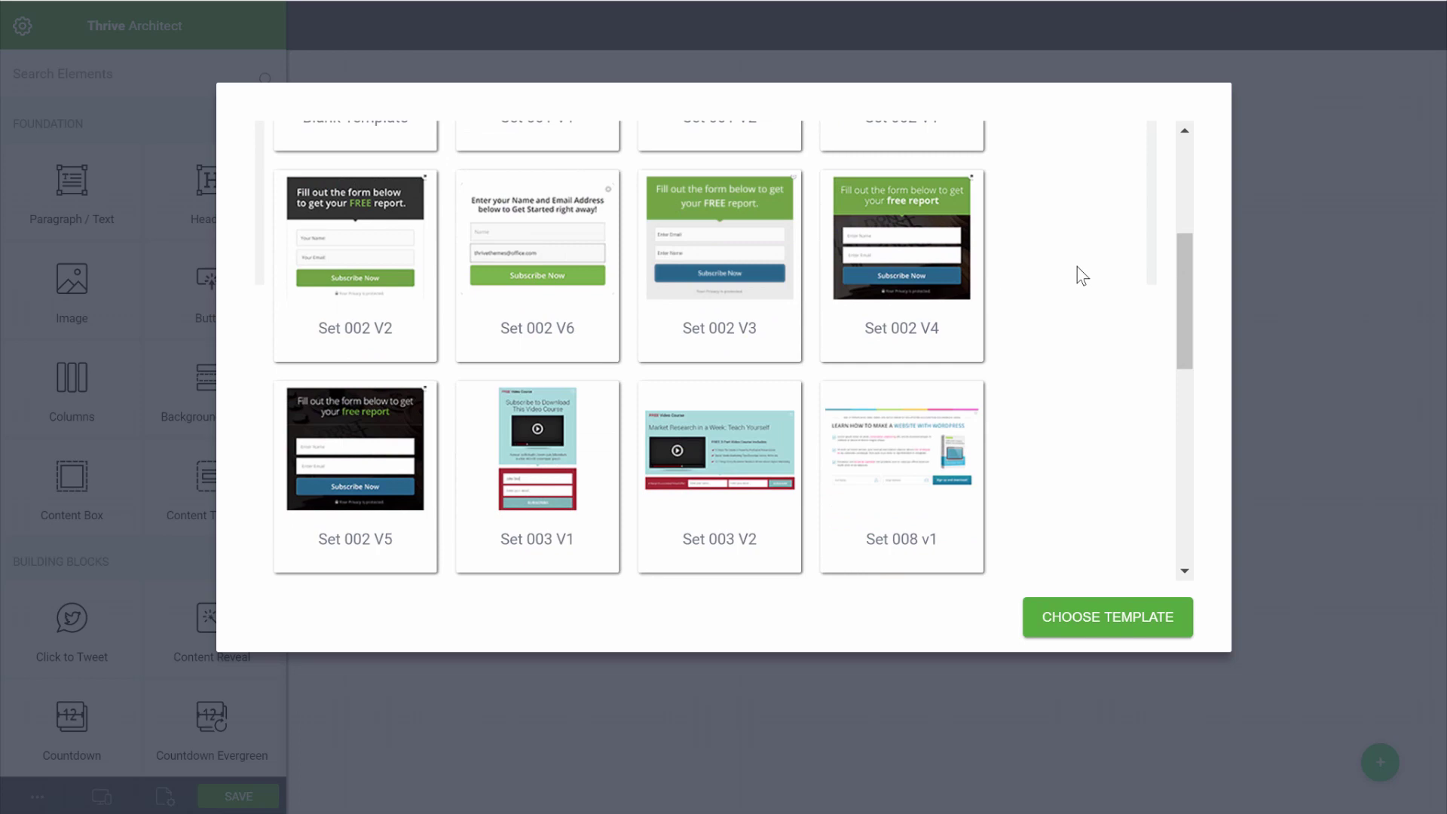
{"action": "scroll", "coordinate": [1078, 269], "scroll_direction": "down", "scroll_amount": 3}
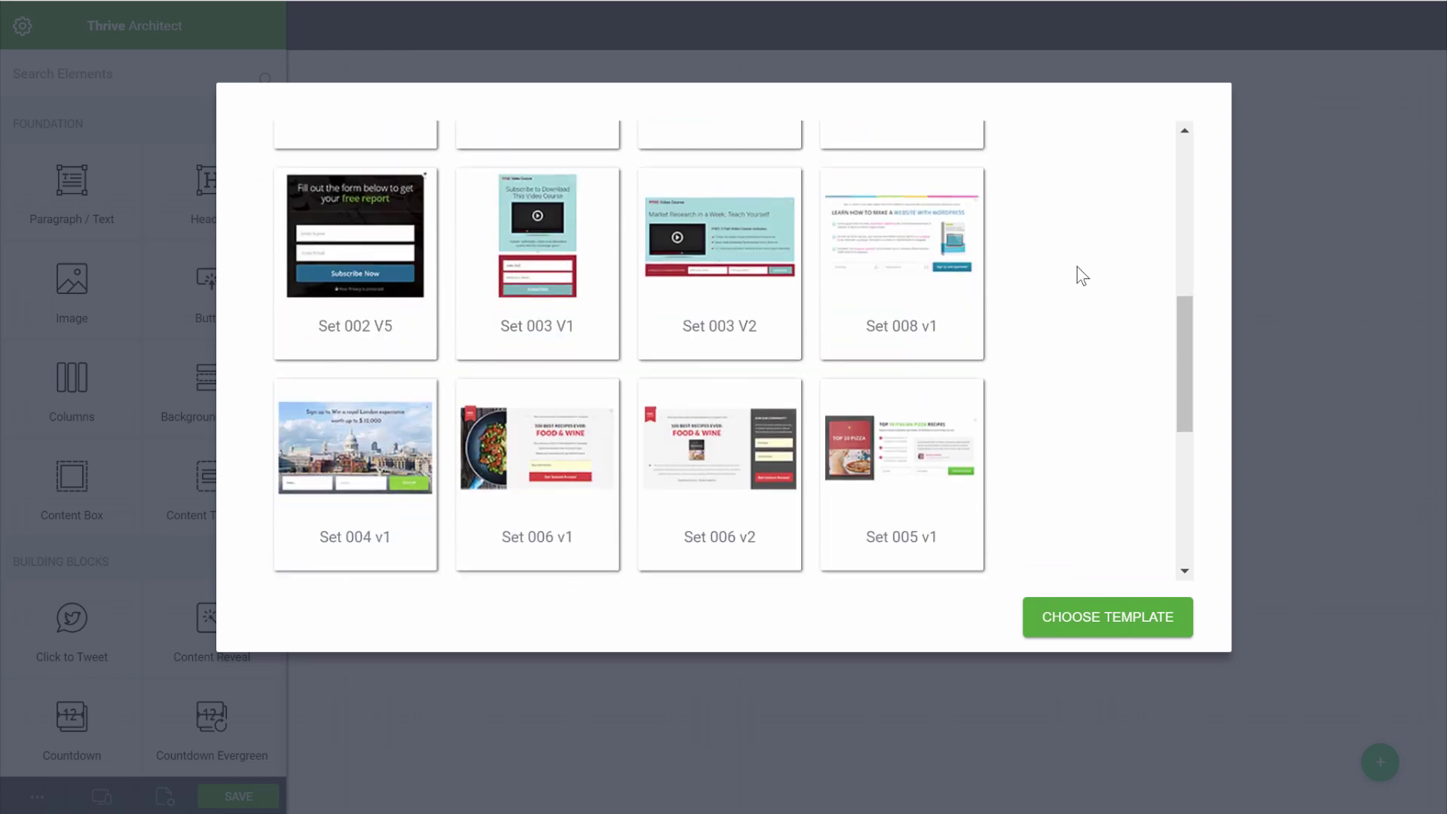
{"action": "scroll", "coordinate": [1078, 268], "scroll_direction": "down", "scroll_amount": 3}
{"action": "scroll", "coordinate": [1078, 268], "scroll_direction": "down", "scroll_amount": 3}
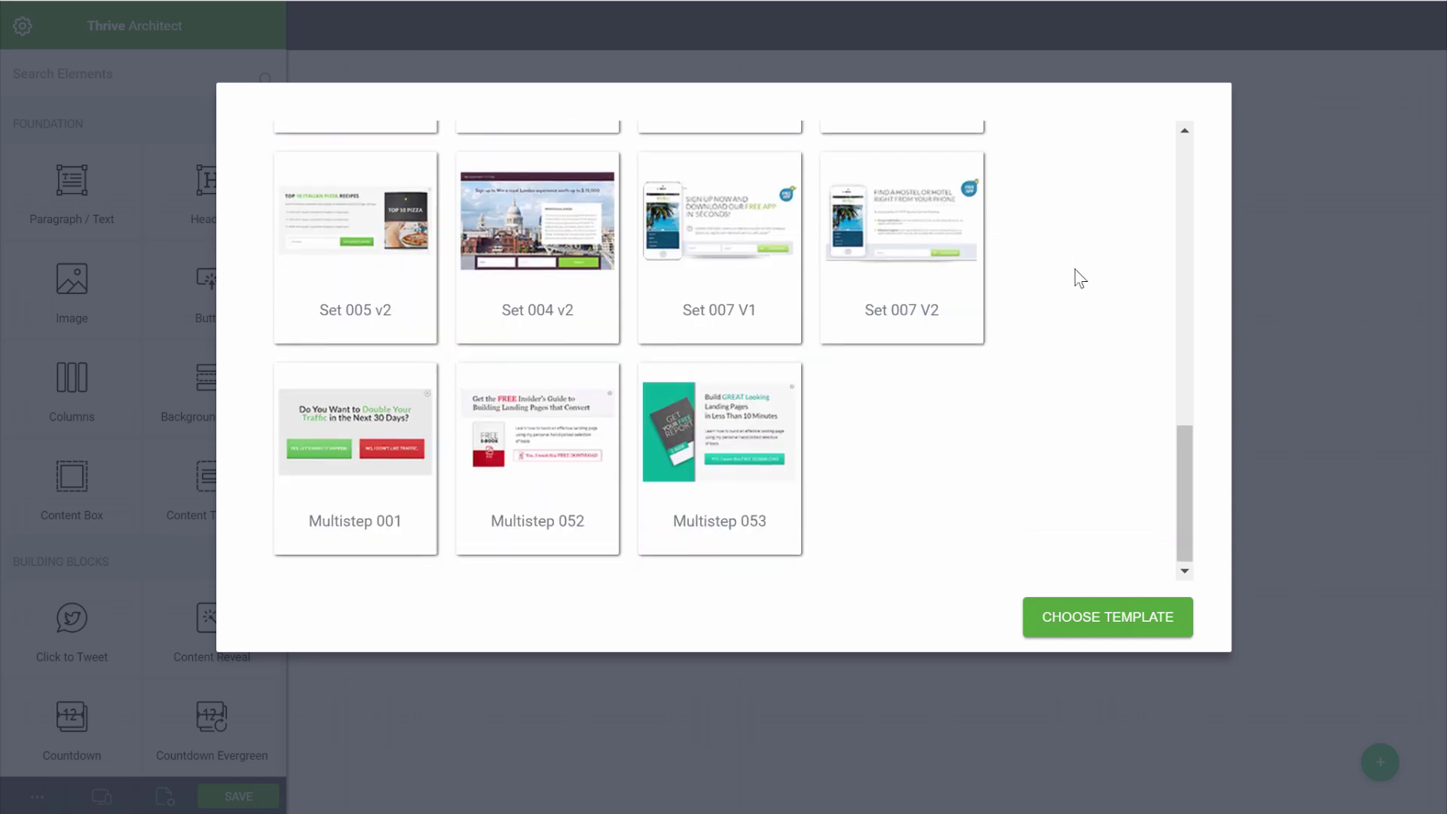
{"action": "scroll", "coordinate": [1076, 276], "scroll_direction": "up", "scroll_amount": 4}
{"action": "scroll", "coordinate": [1080, 278], "scroll_direction": "up", "scroll_amount": 3}
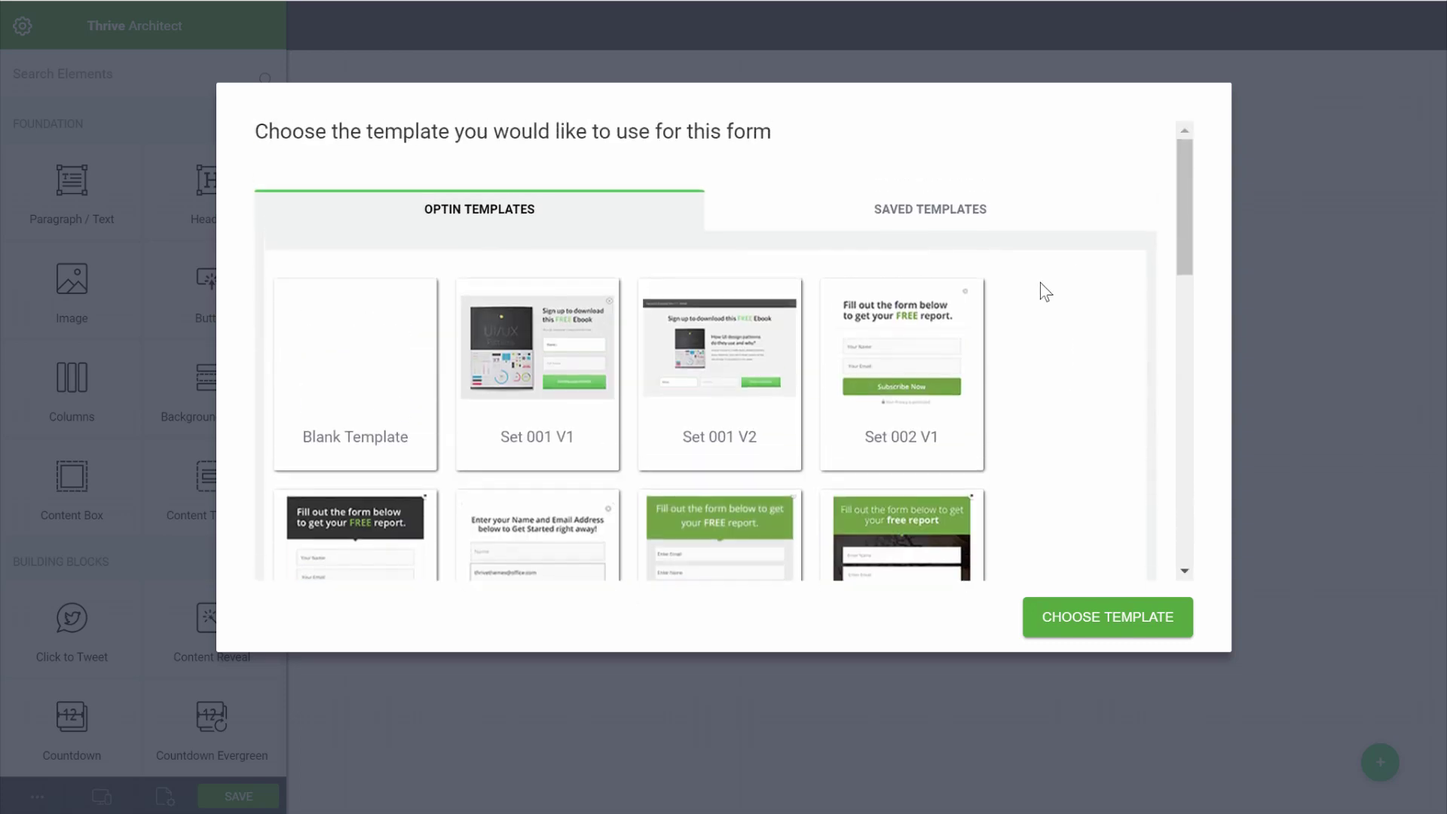
{"action": "left_click", "coordinate": [528, 377]}
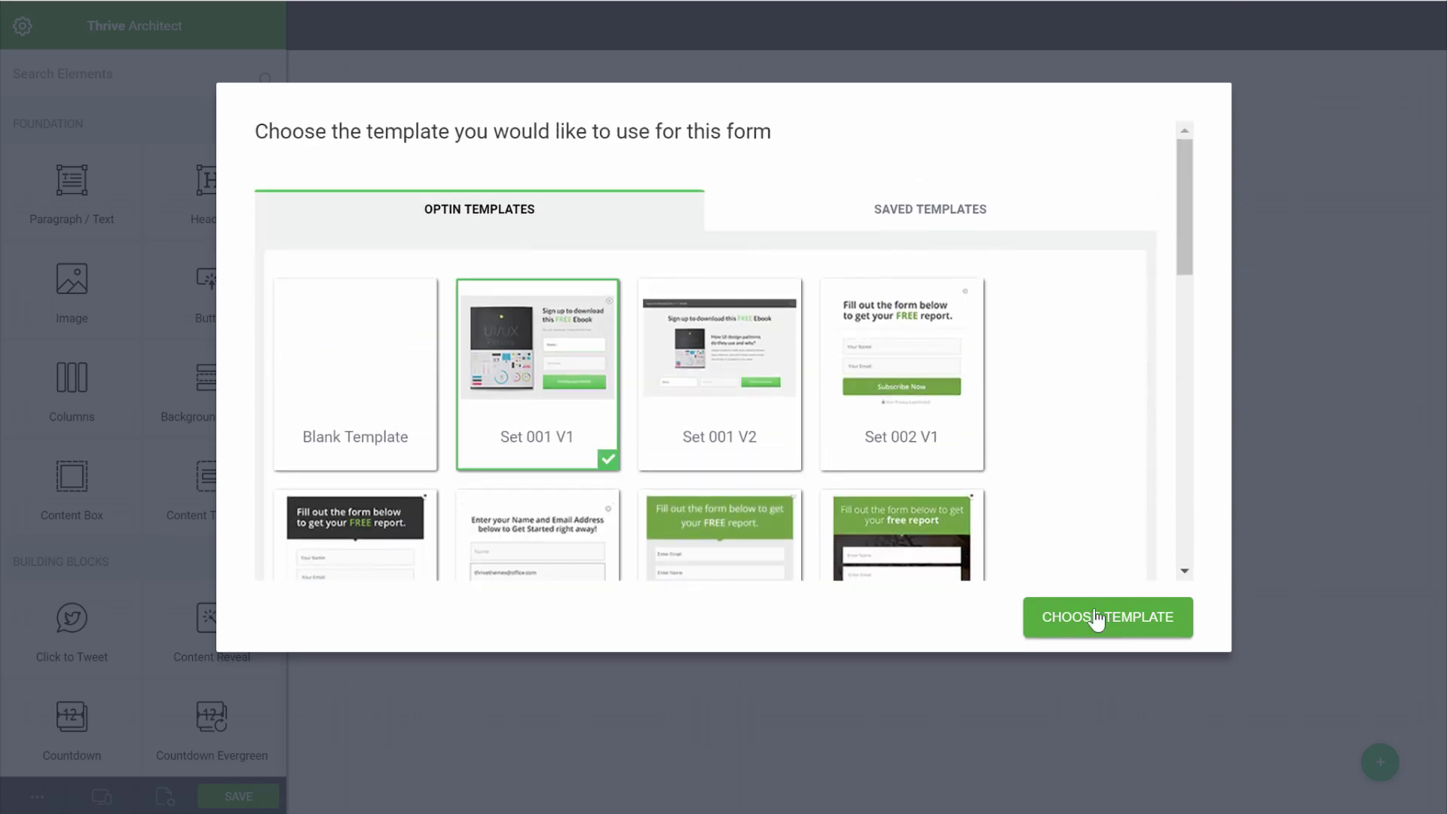
{"action": "left_click", "coordinate": [1113, 635]}
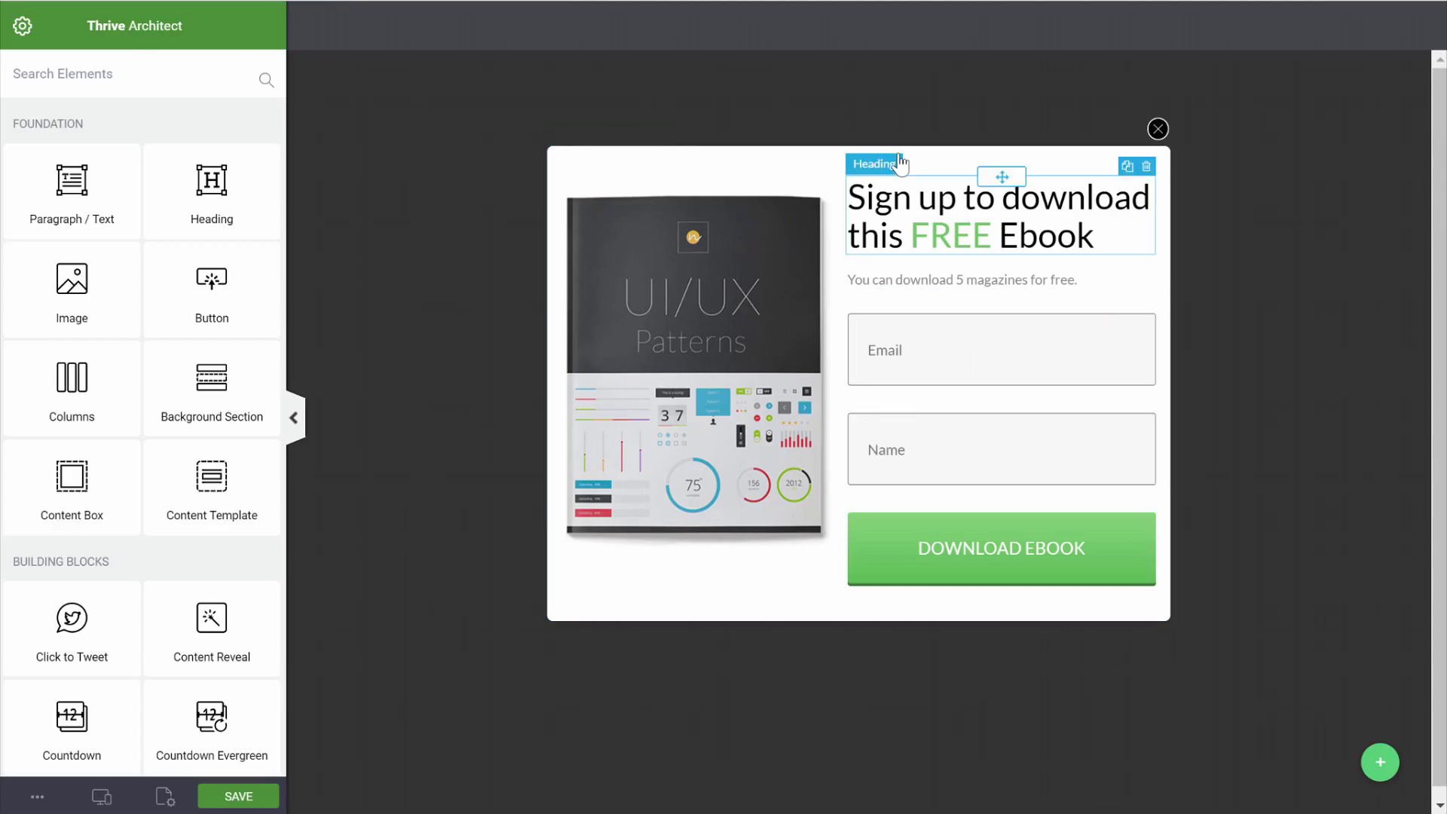
Step: Insert "dlqkdjflkds" before the heading text and move the heading above the two columns so it spans the lightbox
{"action": "left_click", "coordinate": [898, 197]}
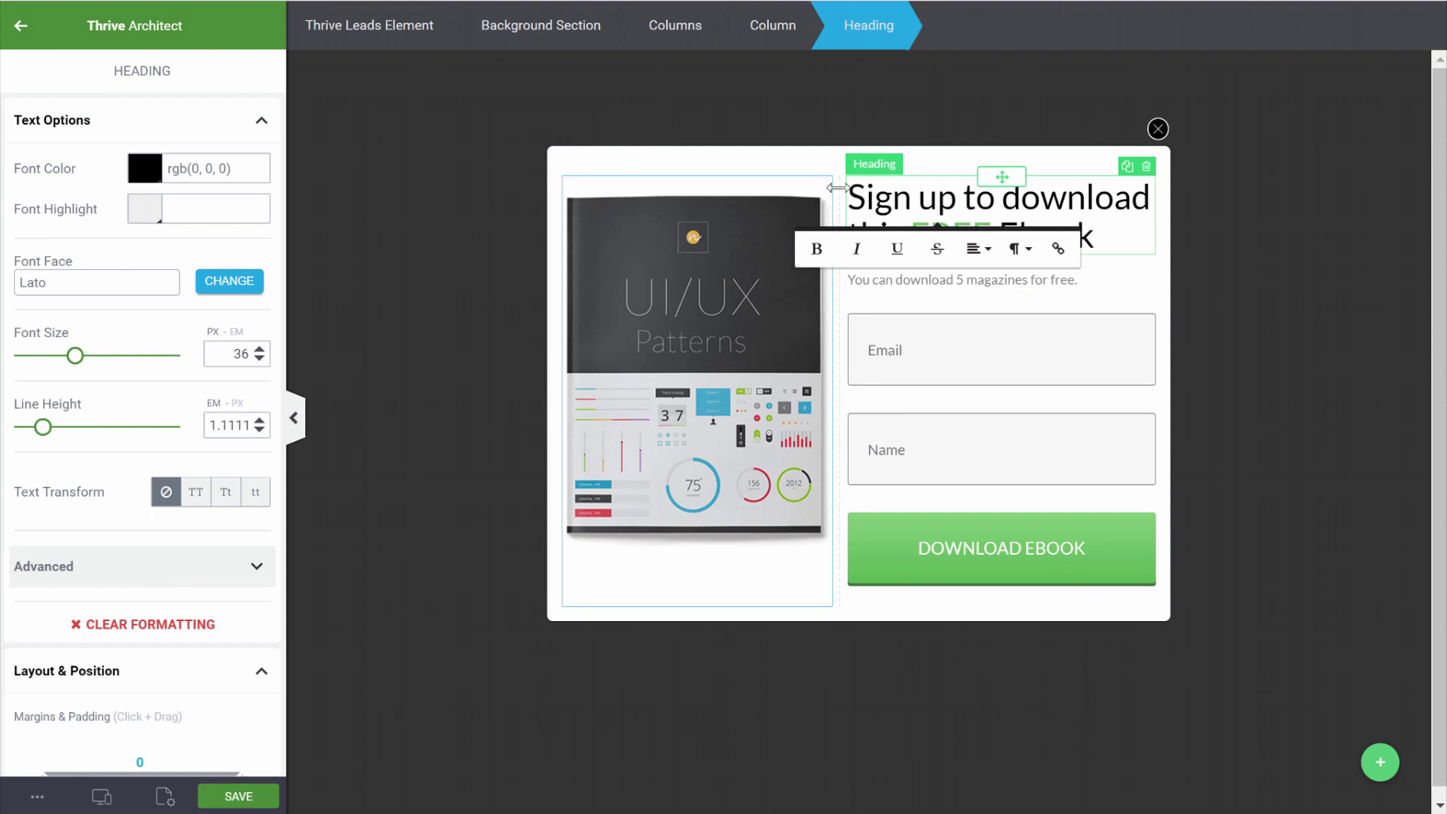
{"action": "type", "text": "dlqkdjflkdsSign up"}
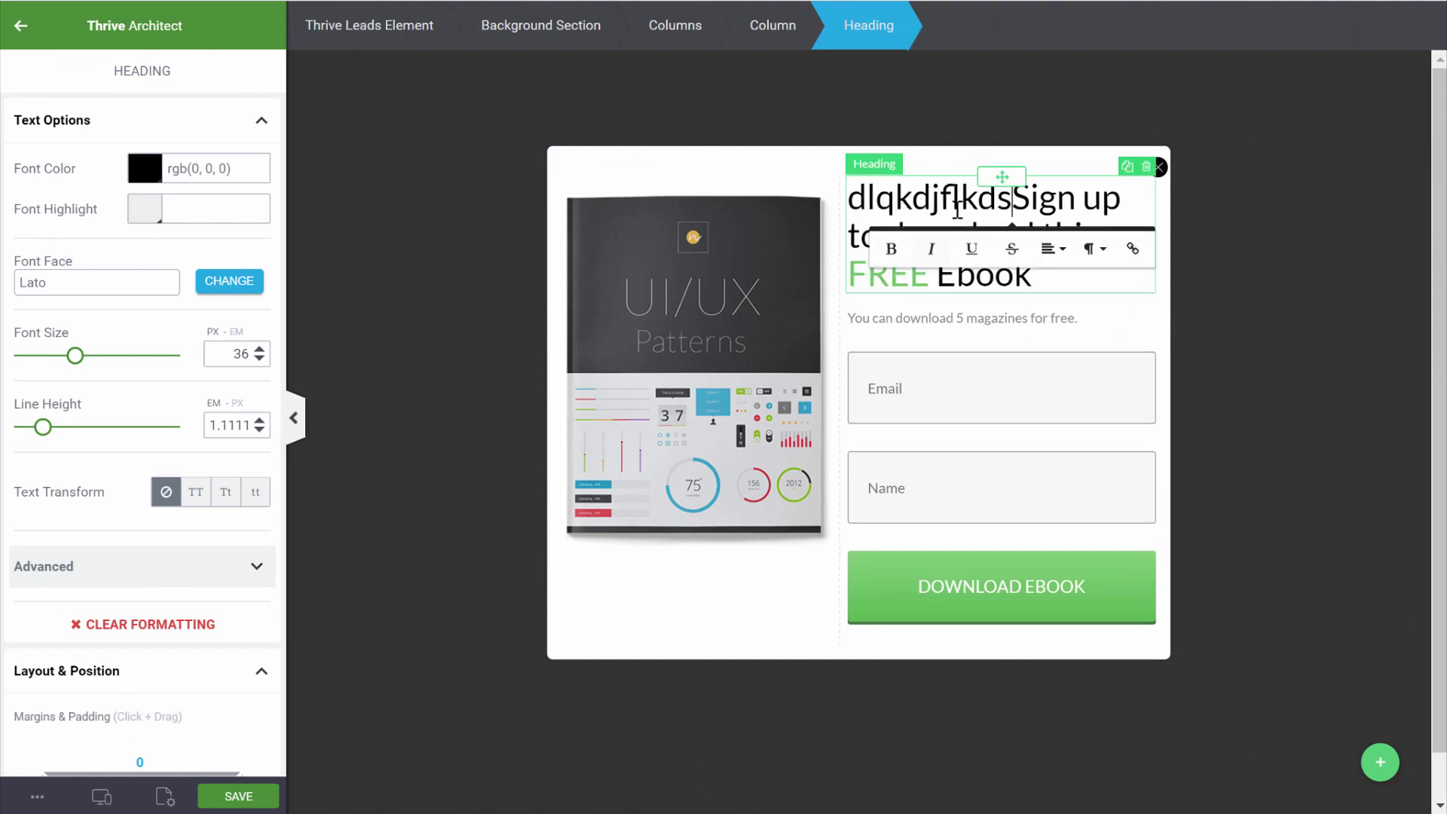
{"action": "left_click_drag", "start_coordinate": [1002, 176], "coordinate": [841, 175]}
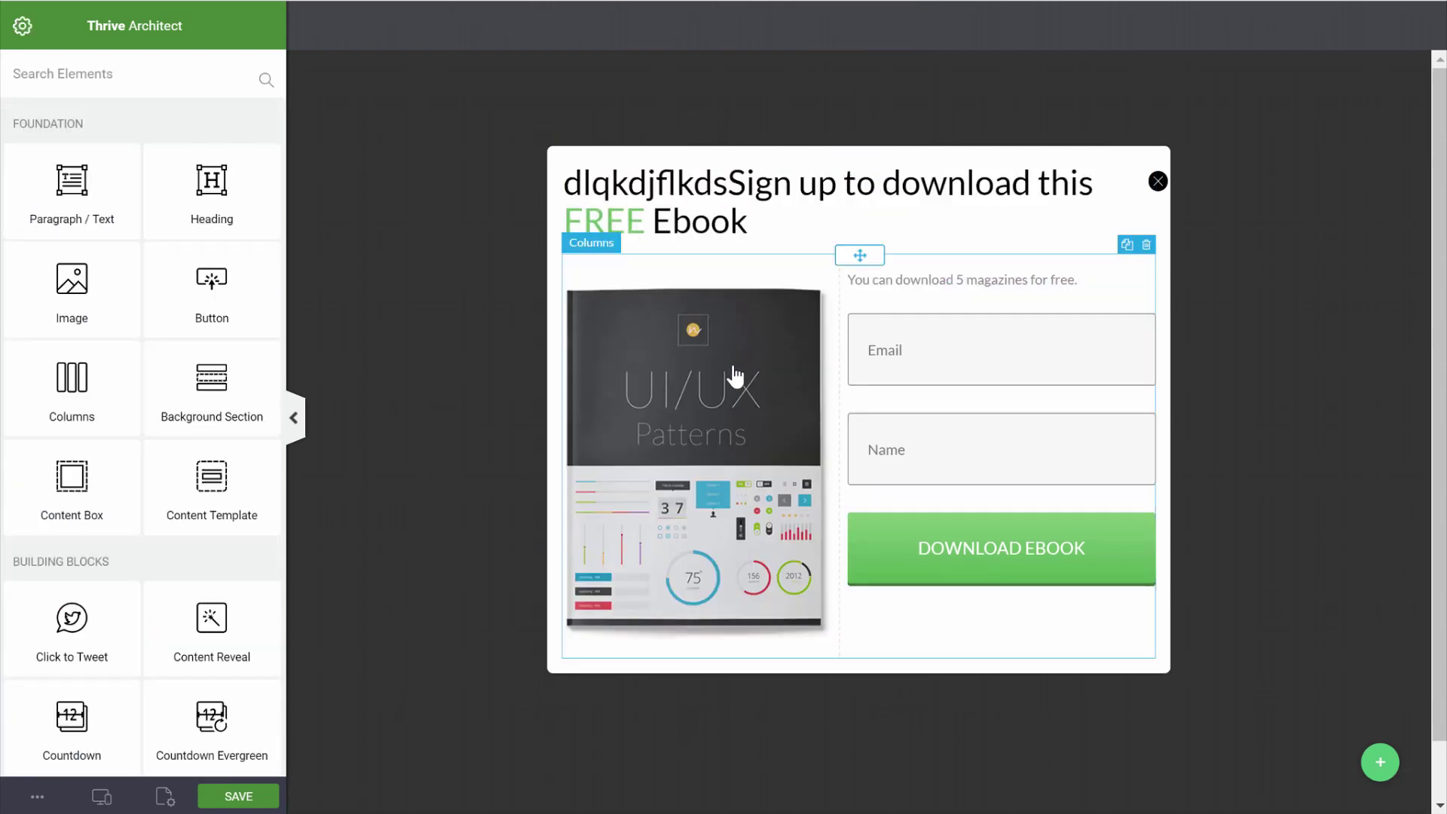
{"action": "left_click", "coordinate": [691, 218]}
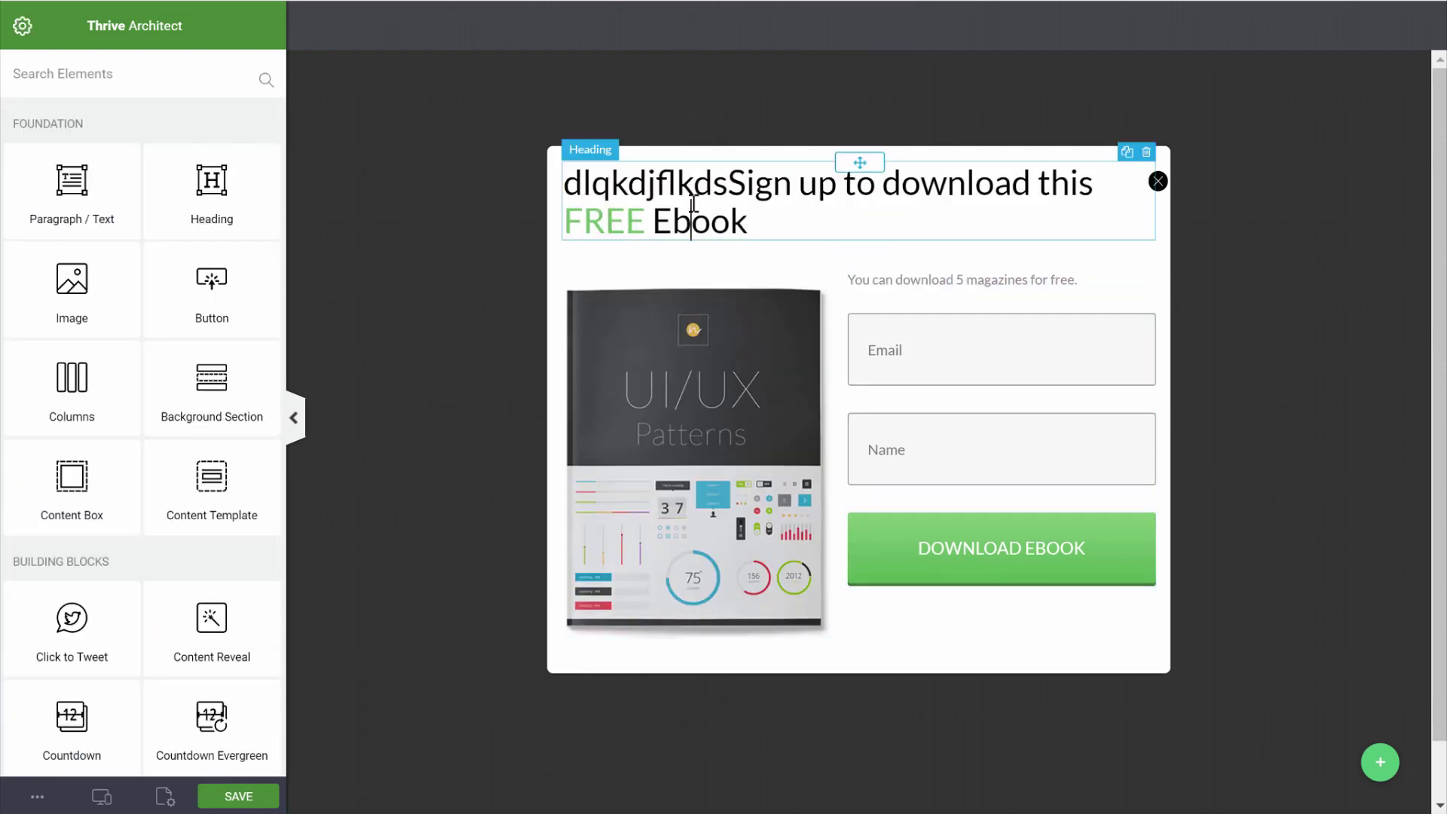
Step: Reduce the UI/UX Patterns book image's size to about 262 px
{"action": "left_click", "coordinate": [717, 359]}
{"action": "mouse_move", "coordinate": [172, 289]}
{"action": "left_mouse_down"}
{"action": "mouse_move", "coordinate": [134, 291]}
{"action": "mouse_move", "coordinate": [174, 291]}
{"action": "mouse_move", "coordinate": [163, 297]}
{"action": "left_mouse_up"}
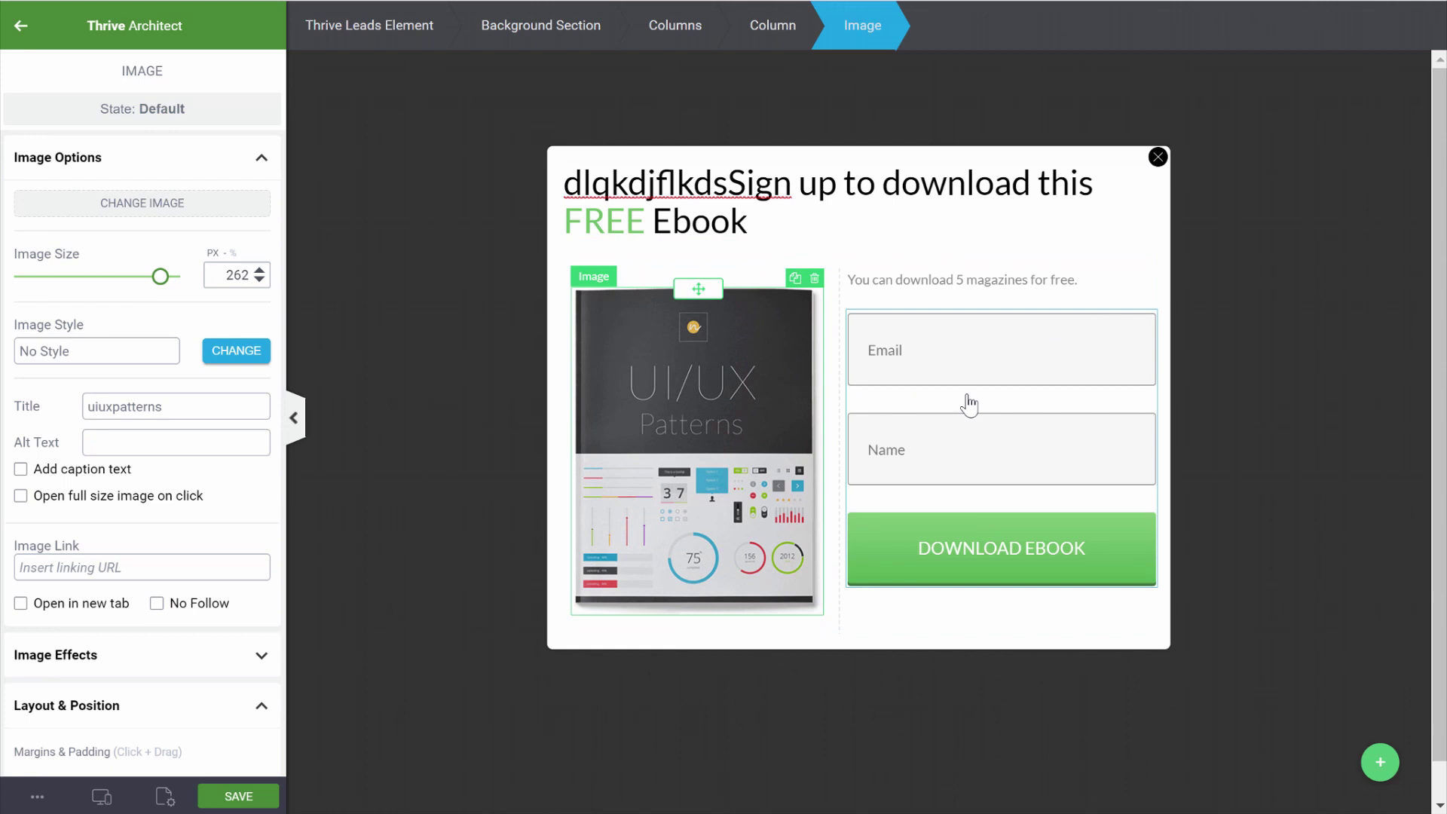
Step: Edit the form's elements and change the submit button text to "DOWNLOAD EBOOK NOW"
{"action": "left_click", "coordinate": [990, 411]}
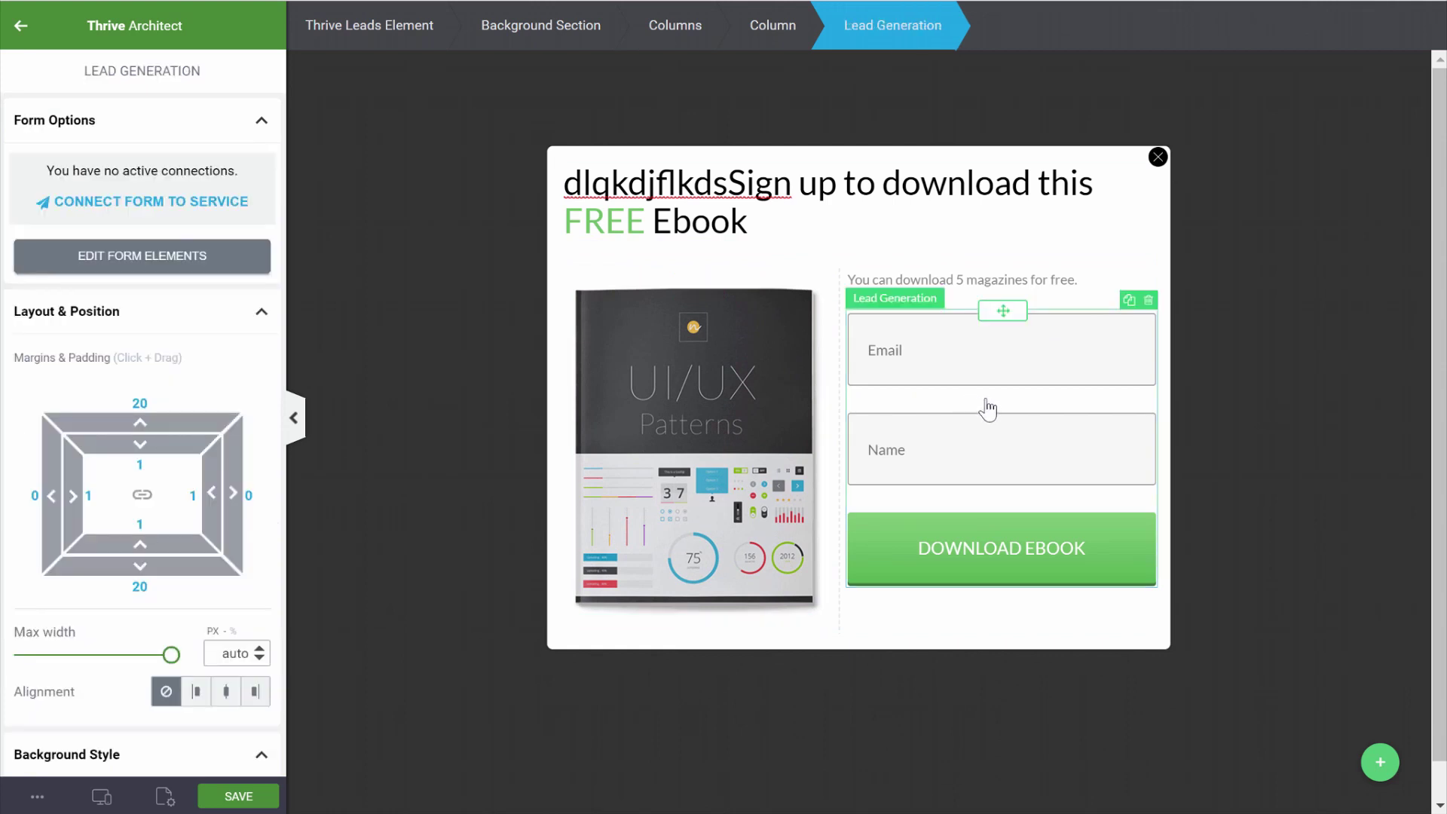
{"action": "left_click", "coordinate": [148, 265]}
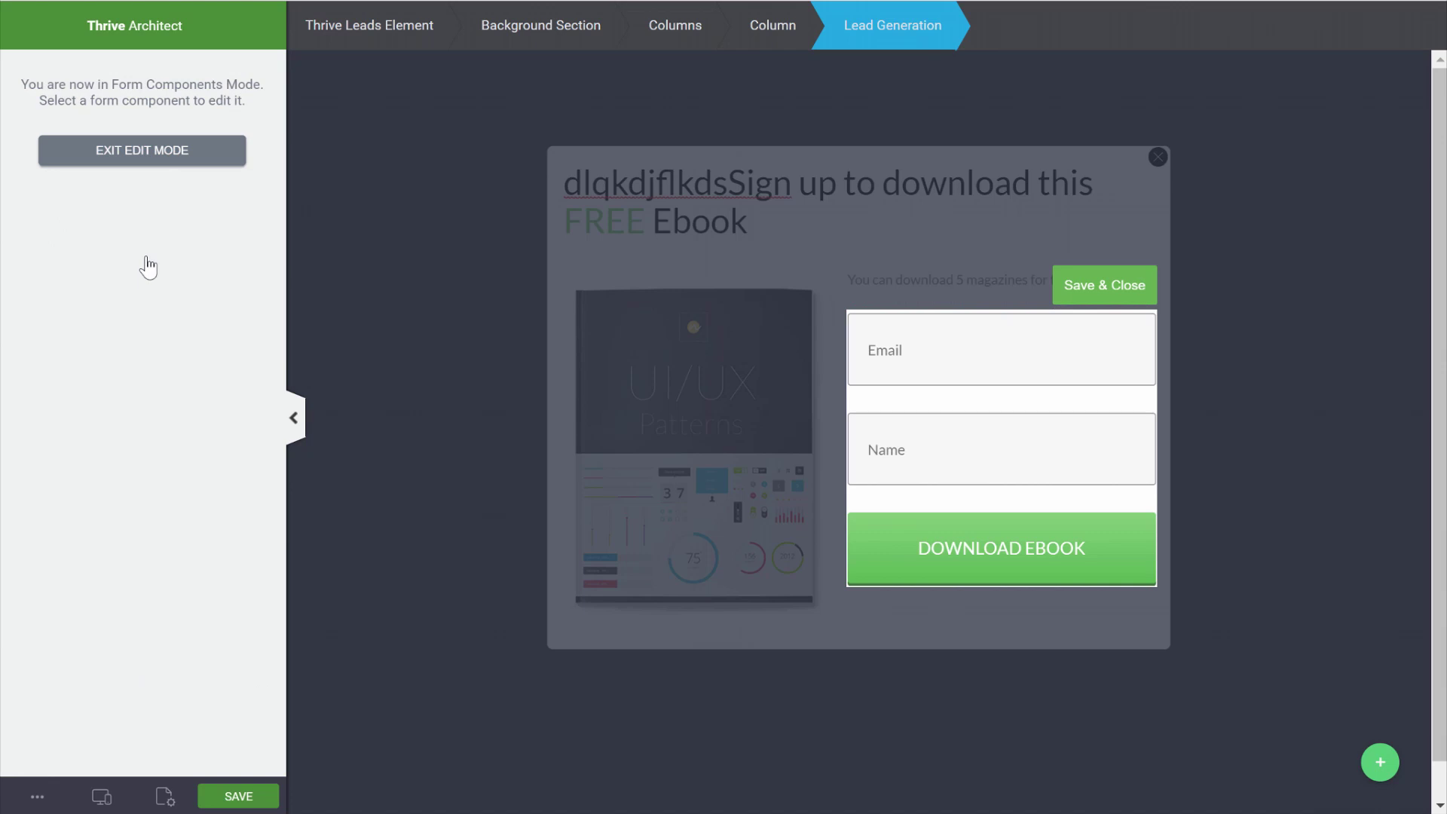
{"action": "left_click", "coordinate": [943, 536]}
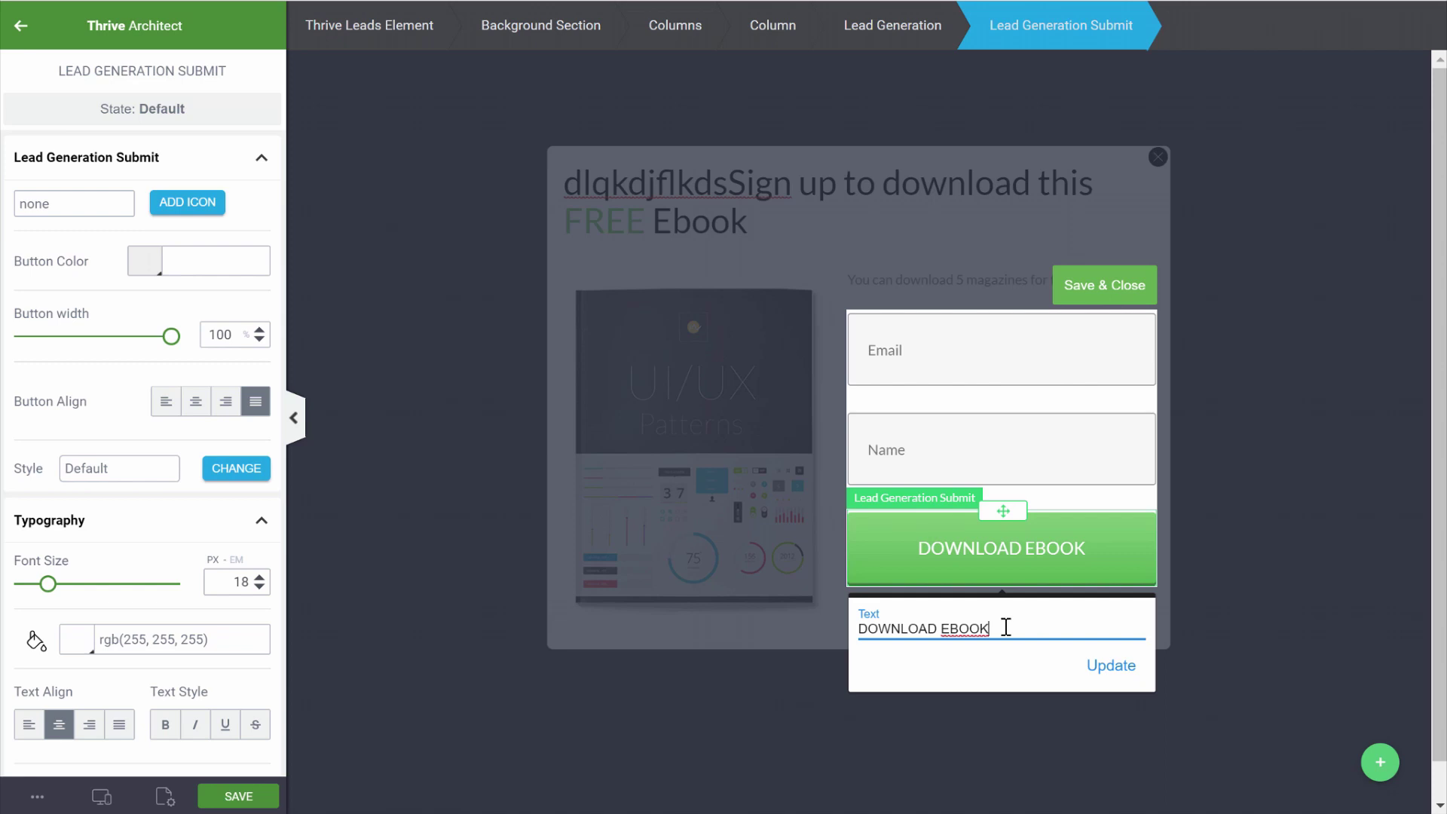
{"action": "type", "text": "NOW"}
{"action": "key", "text": "Return"}
Step: Recolour the submit button's background gradient to run from blue #008bc4 to violet-blue #4f64d4 and apply it
{"action": "scroll", "coordinate": [142, 215], "scroll_direction": "down", "scroll_amount": 8}
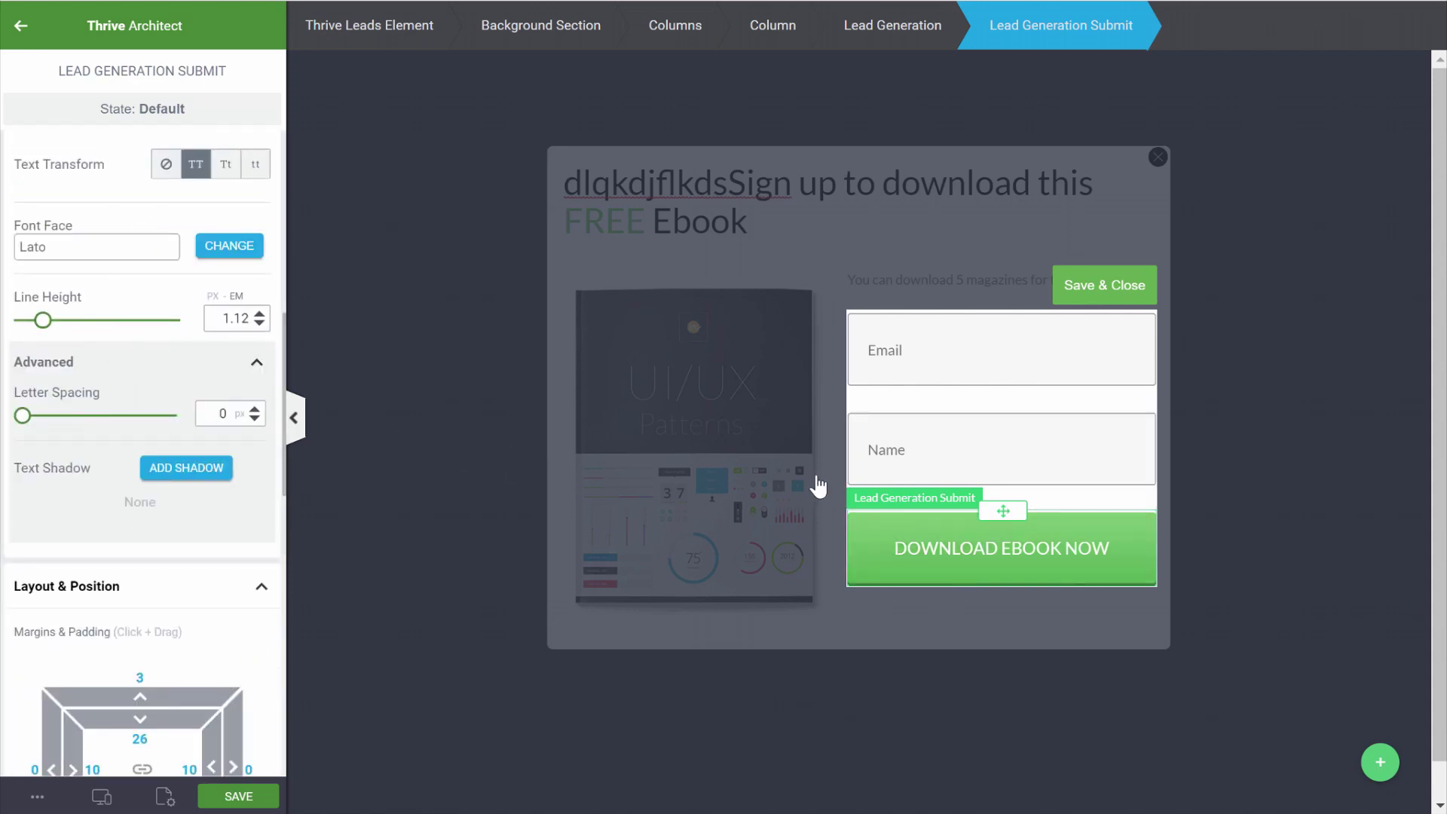
{"action": "left_click", "coordinate": [880, 554]}
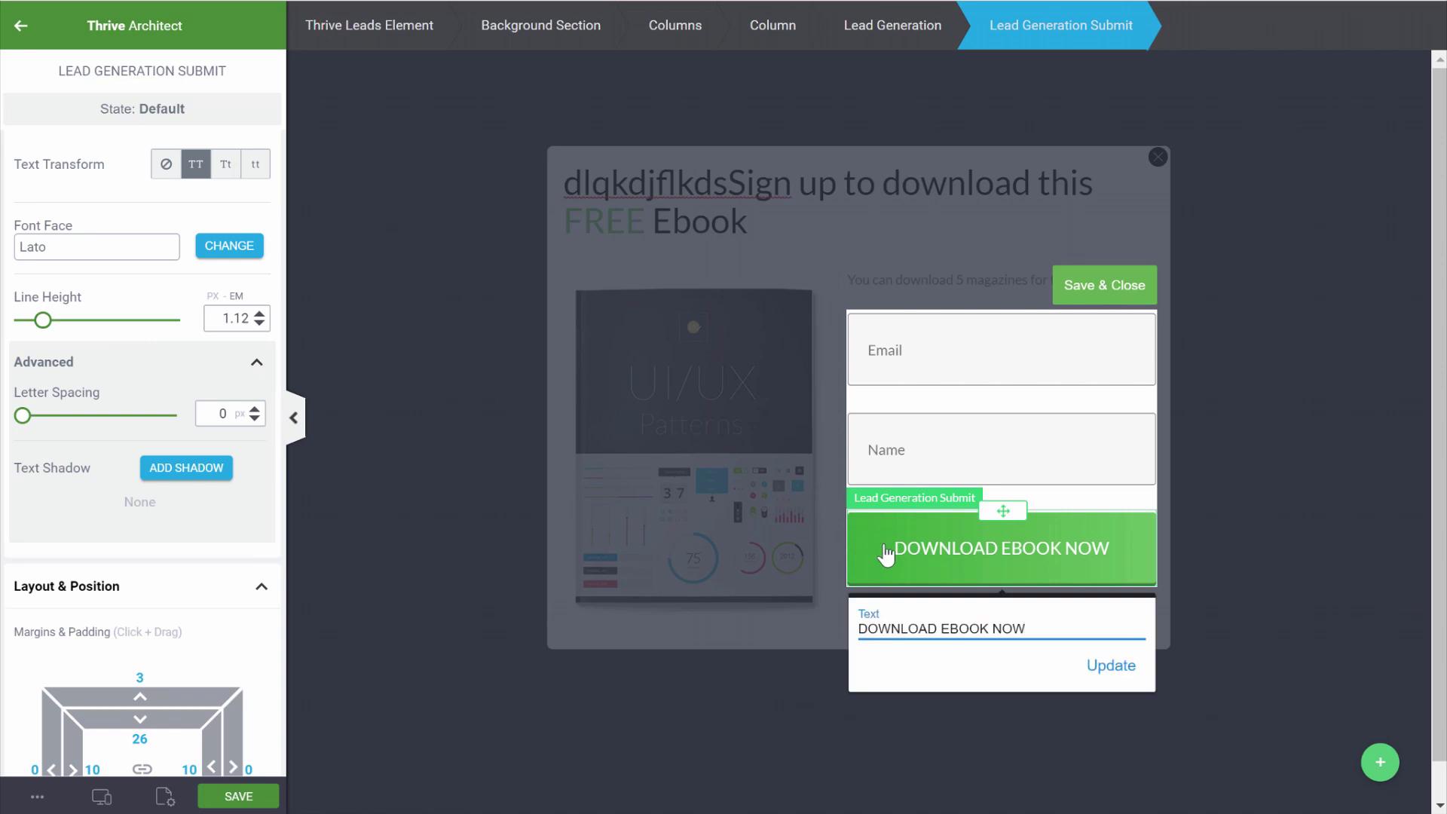
{"action": "scroll", "coordinate": [90, 377], "scroll_direction": "down", "scroll_amount": 6}
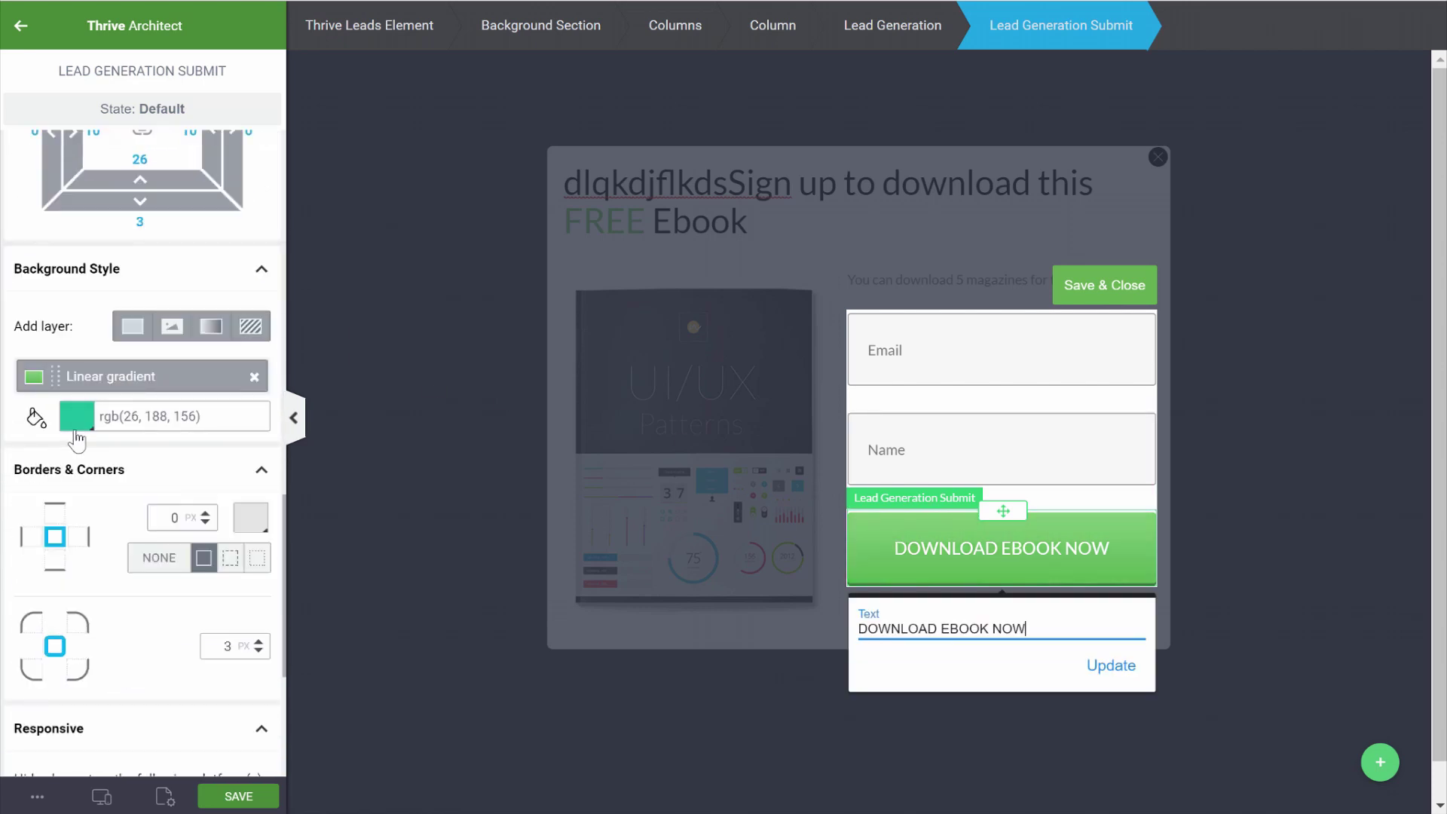
{"action": "left_click", "coordinate": [42, 382]}
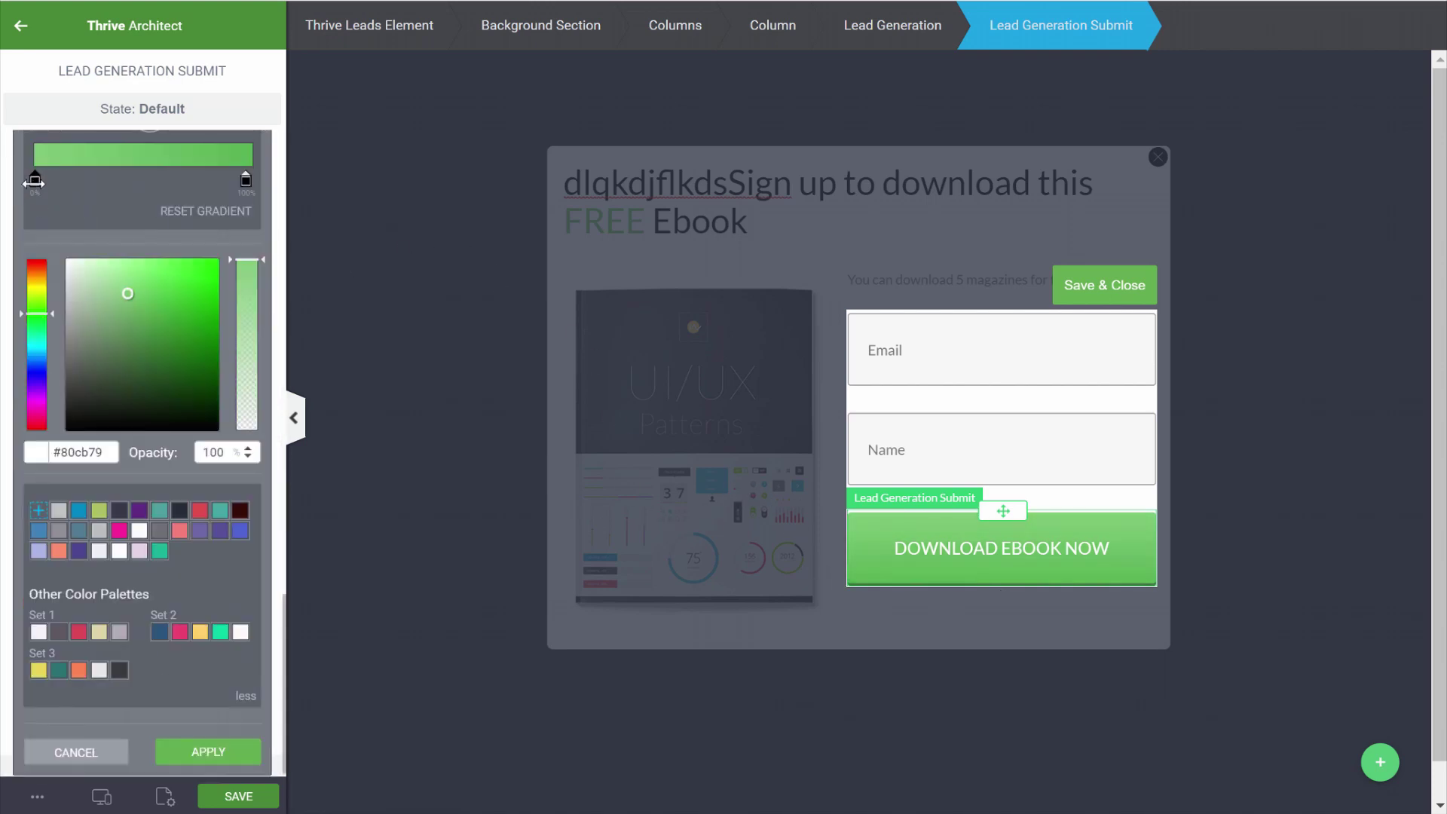
{"action": "left_click", "coordinate": [79, 513]}
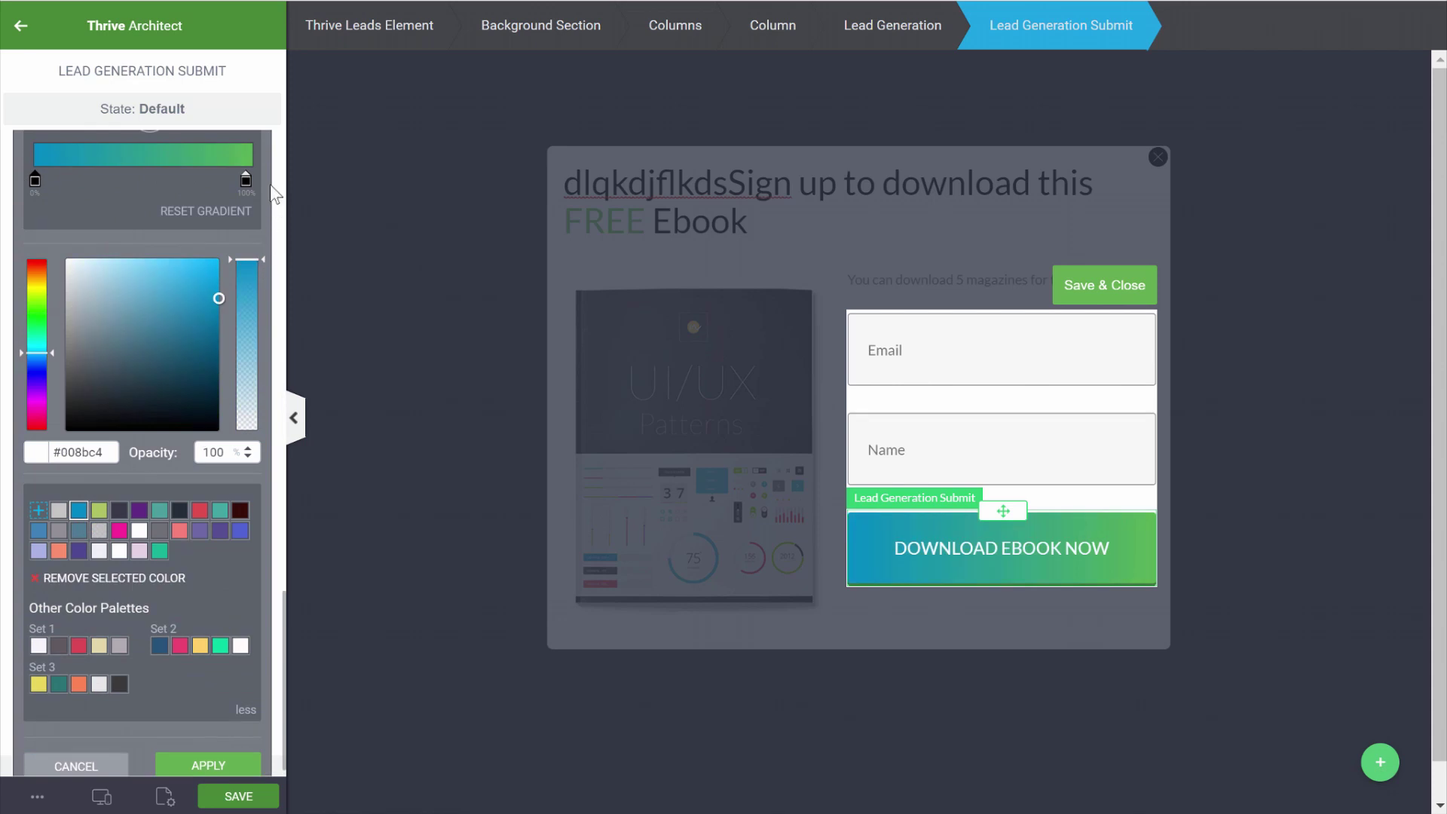
{"action": "left_click", "coordinate": [242, 180]}
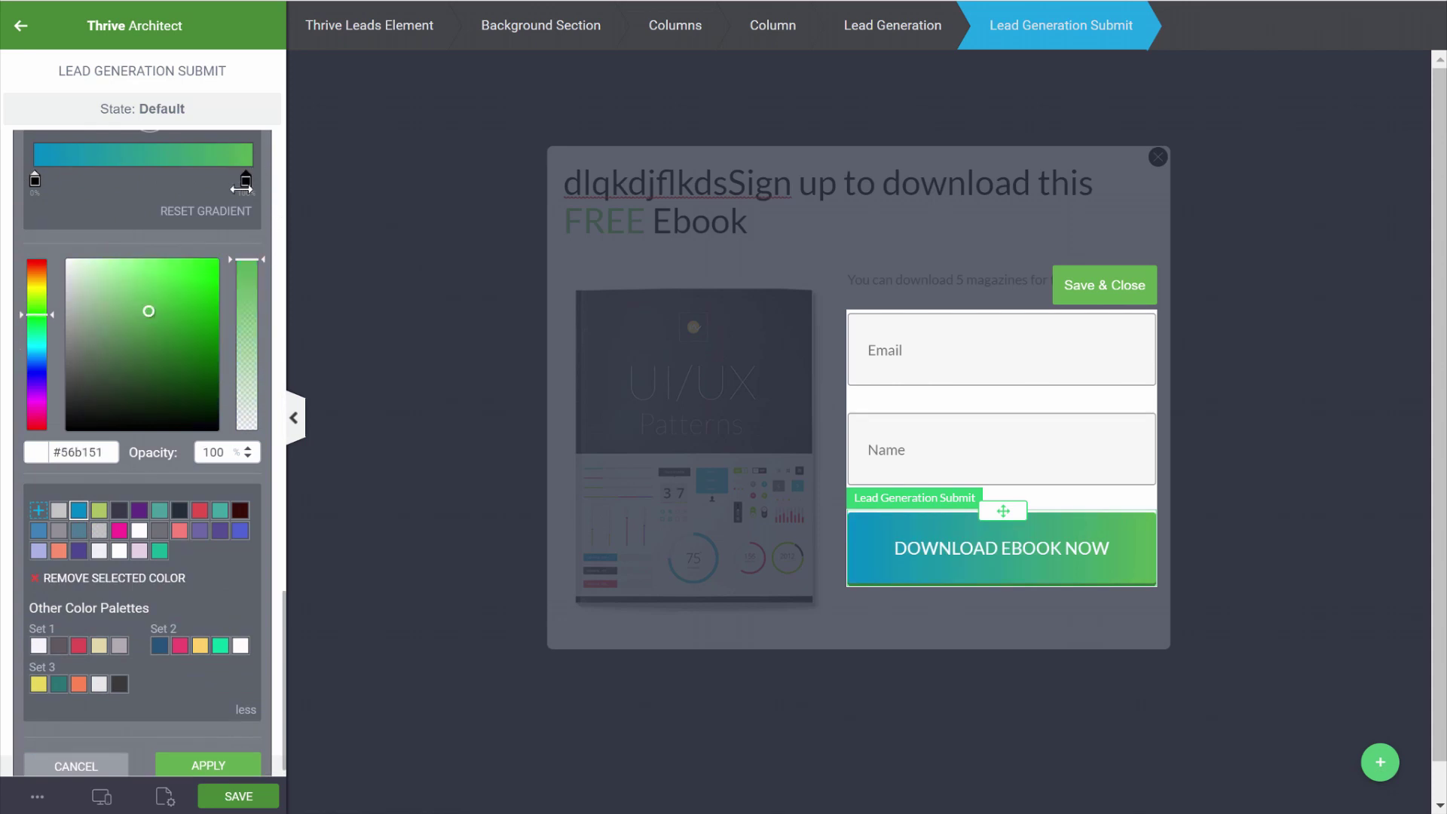
{"action": "left_click", "coordinate": [240, 531]}
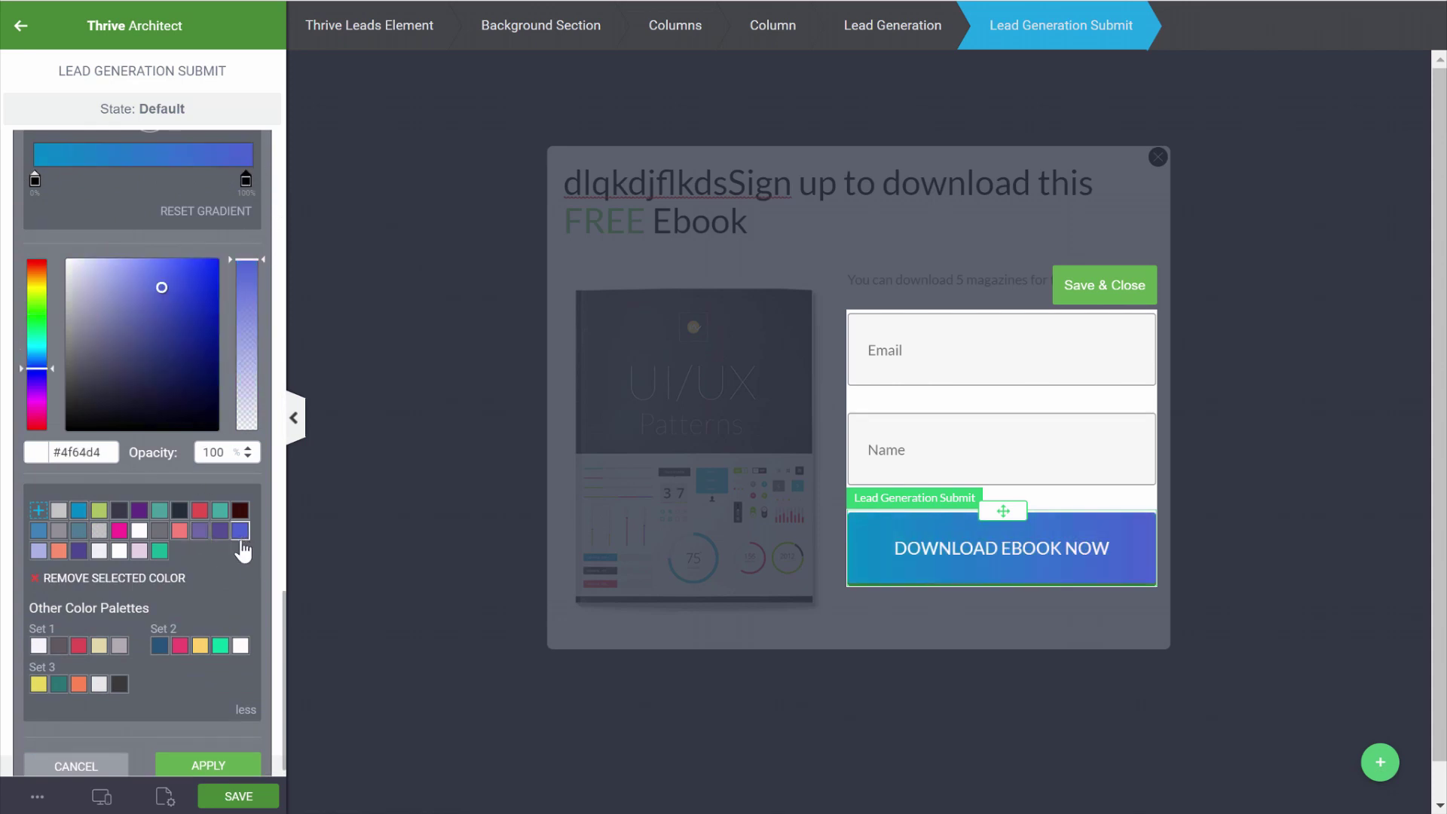
{"action": "left_click", "coordinate": [212, 765]}
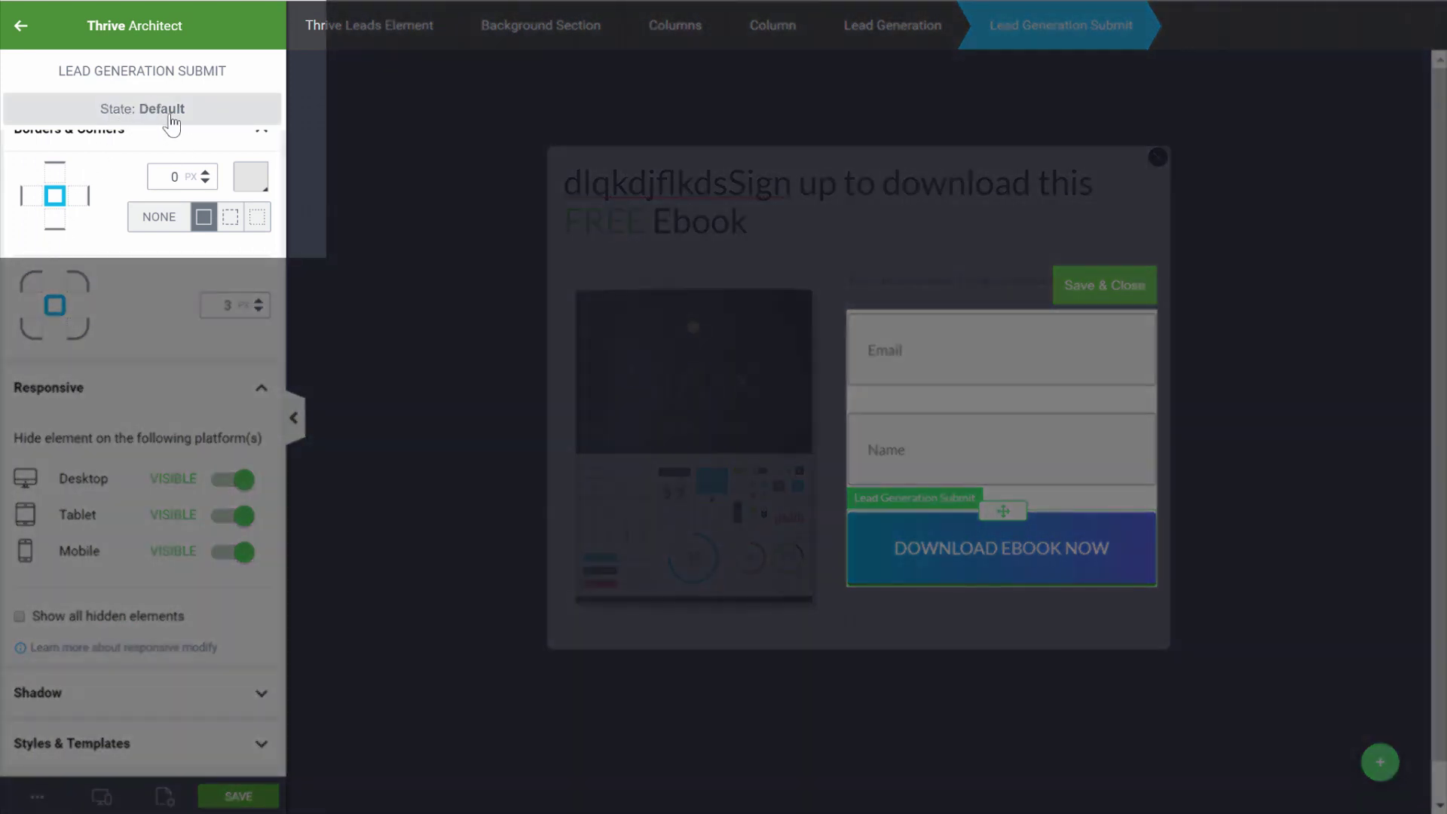
Step: Give the submit button's hover state the reversed gradient, from #4f64d4 to #008bc4, and return to the default state
{"action": "left_click", "coordinate": [113, 110]}
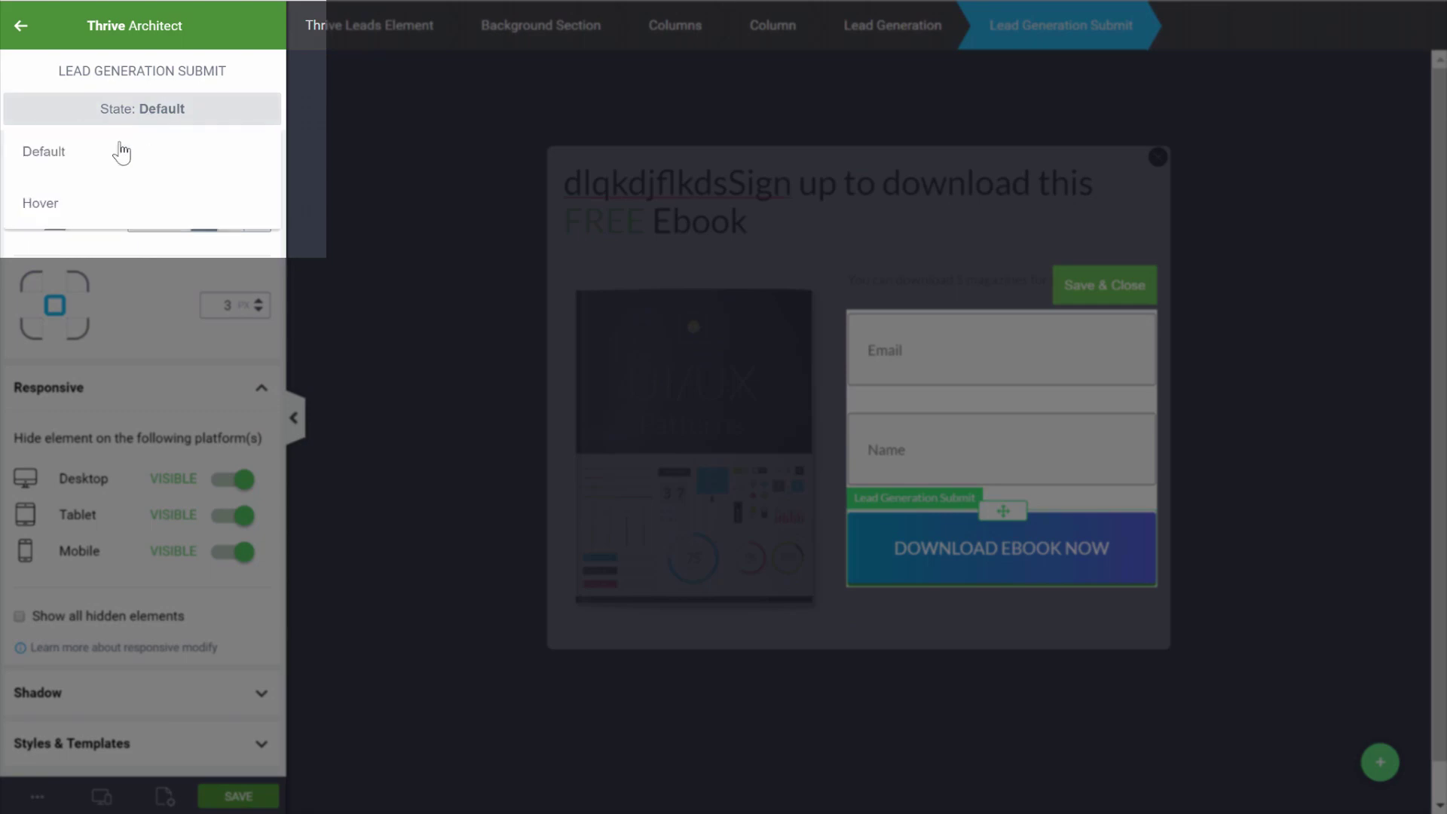
{"action": "left_click", "coordinate": [49, 202]}
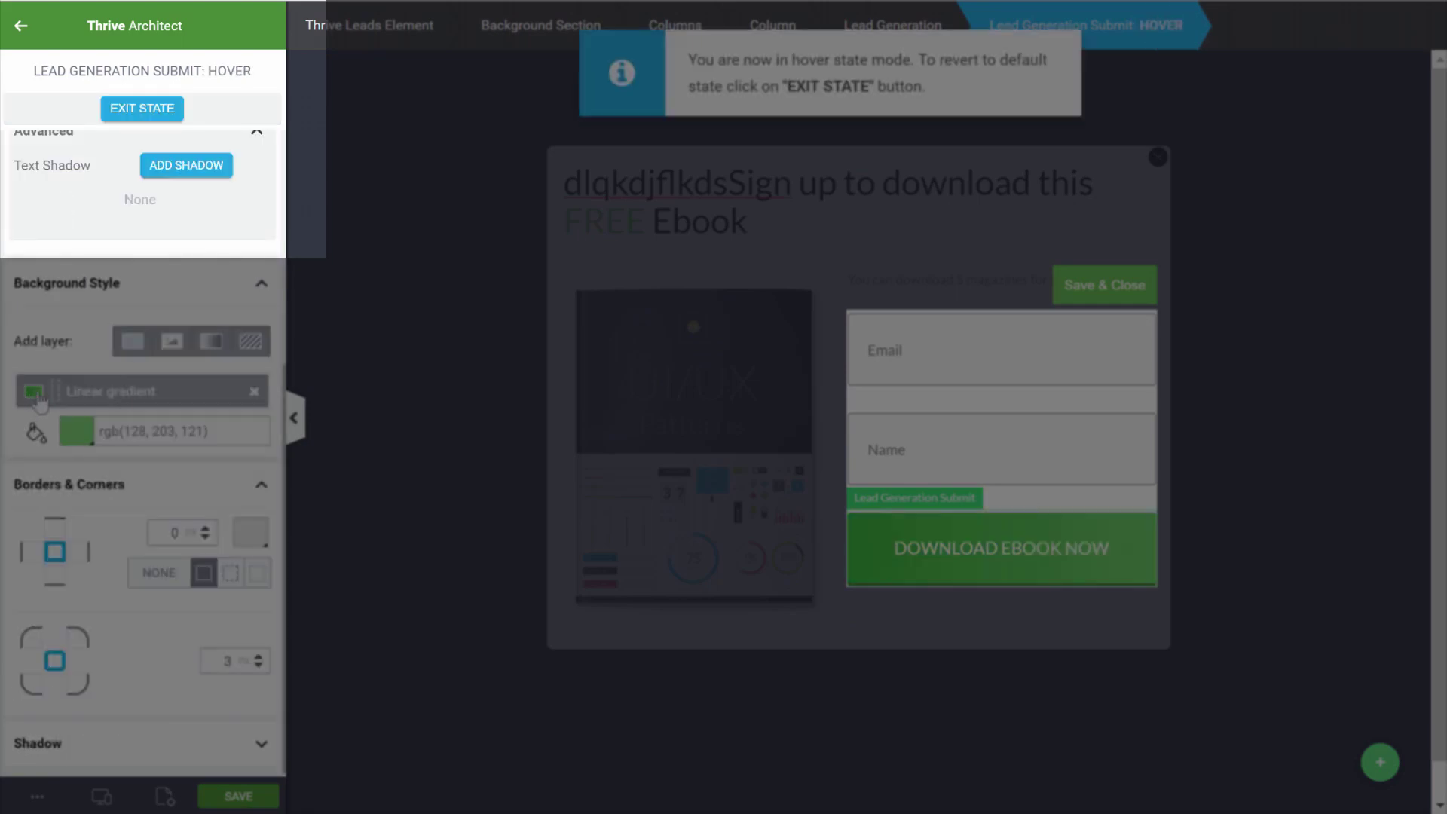
{"action": "left_click", "coordinate": [34, 392]}
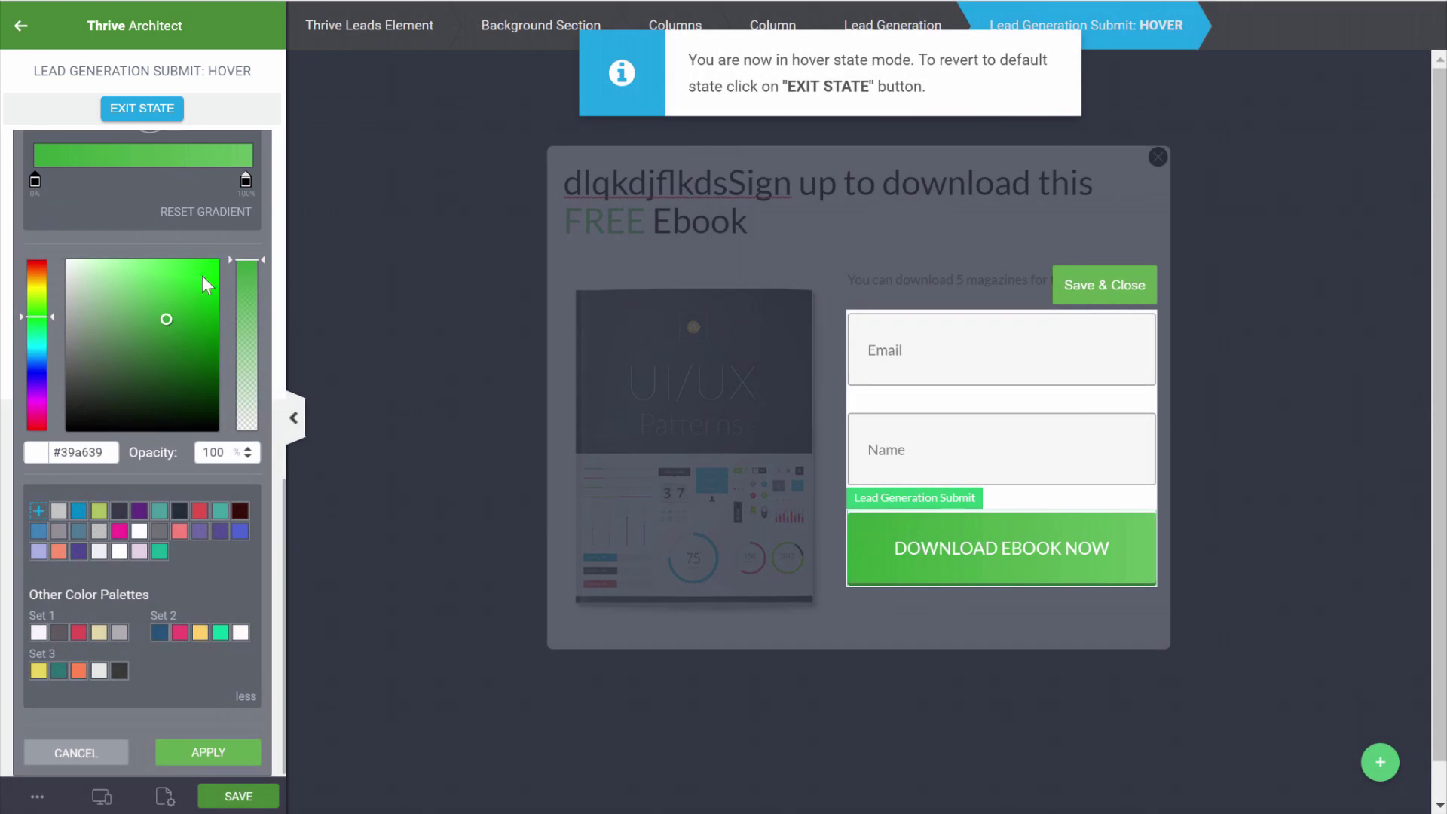
{"action": "left_click", "coordinate": [246, 181]}
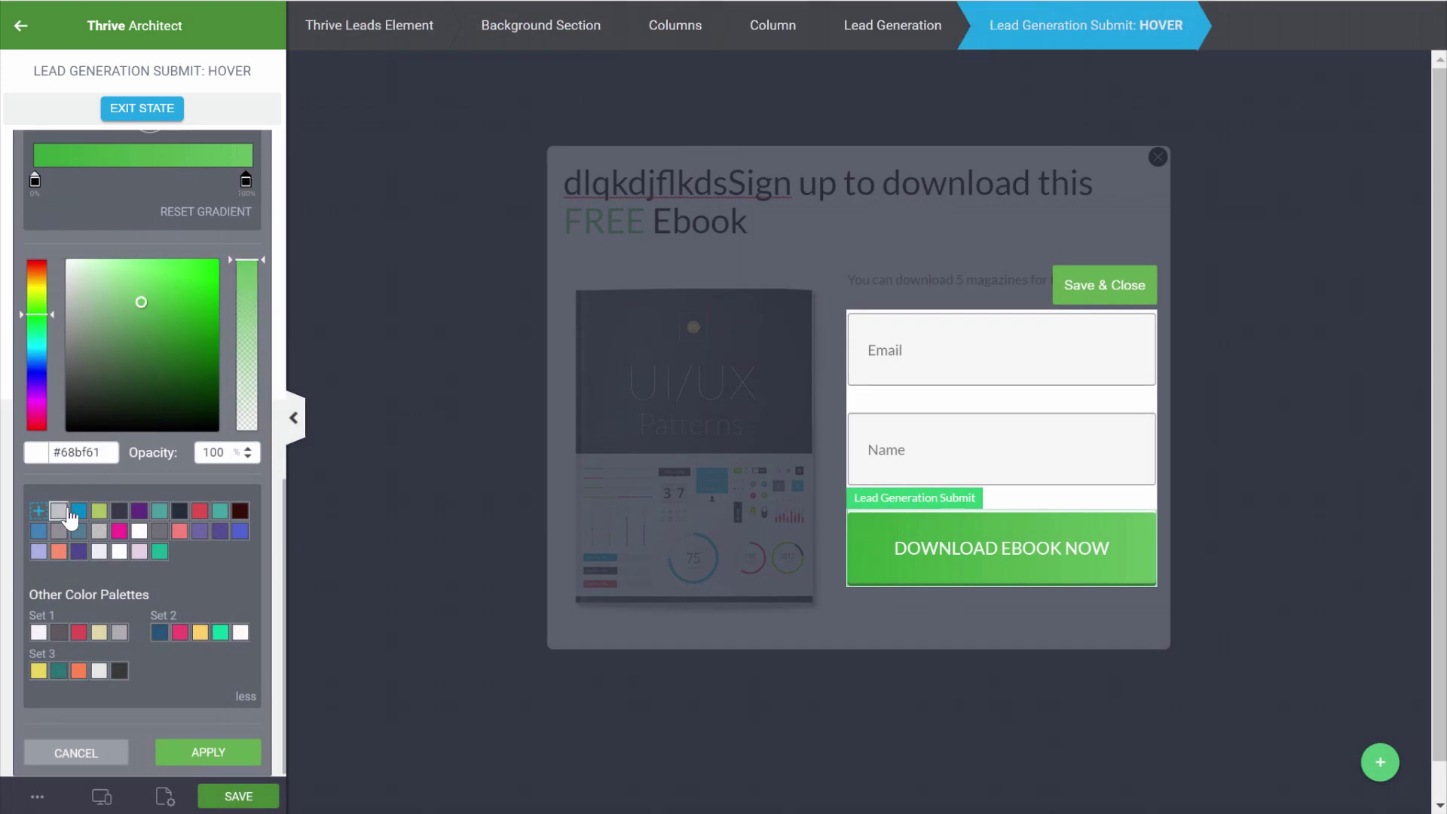
{"action": "left_click", "coordinate": [78, 511]}
{"action": "left_click", "coordinate": [34, 182]}
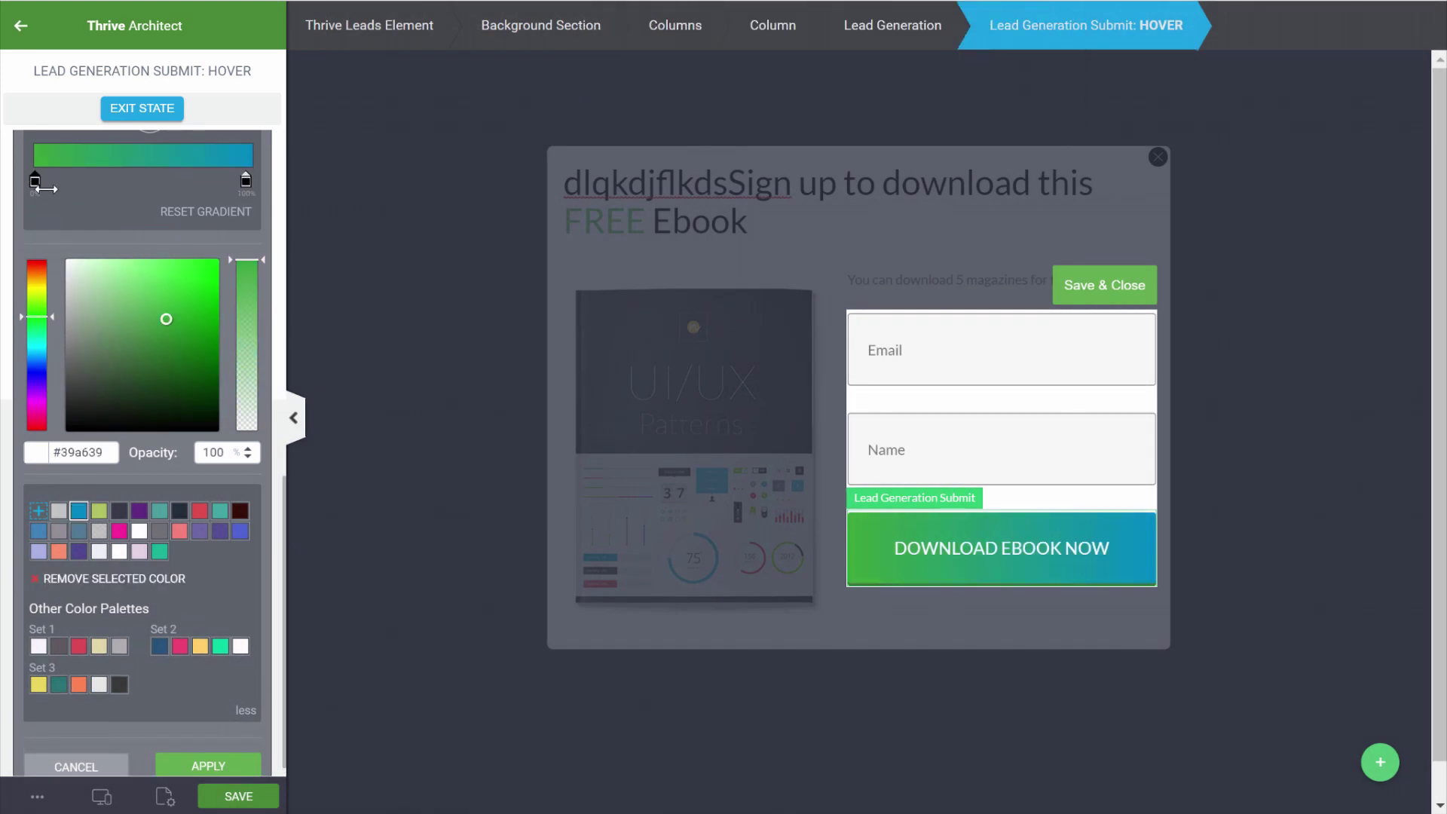
{"action": "left_click", "coordinate": [240, 533]}
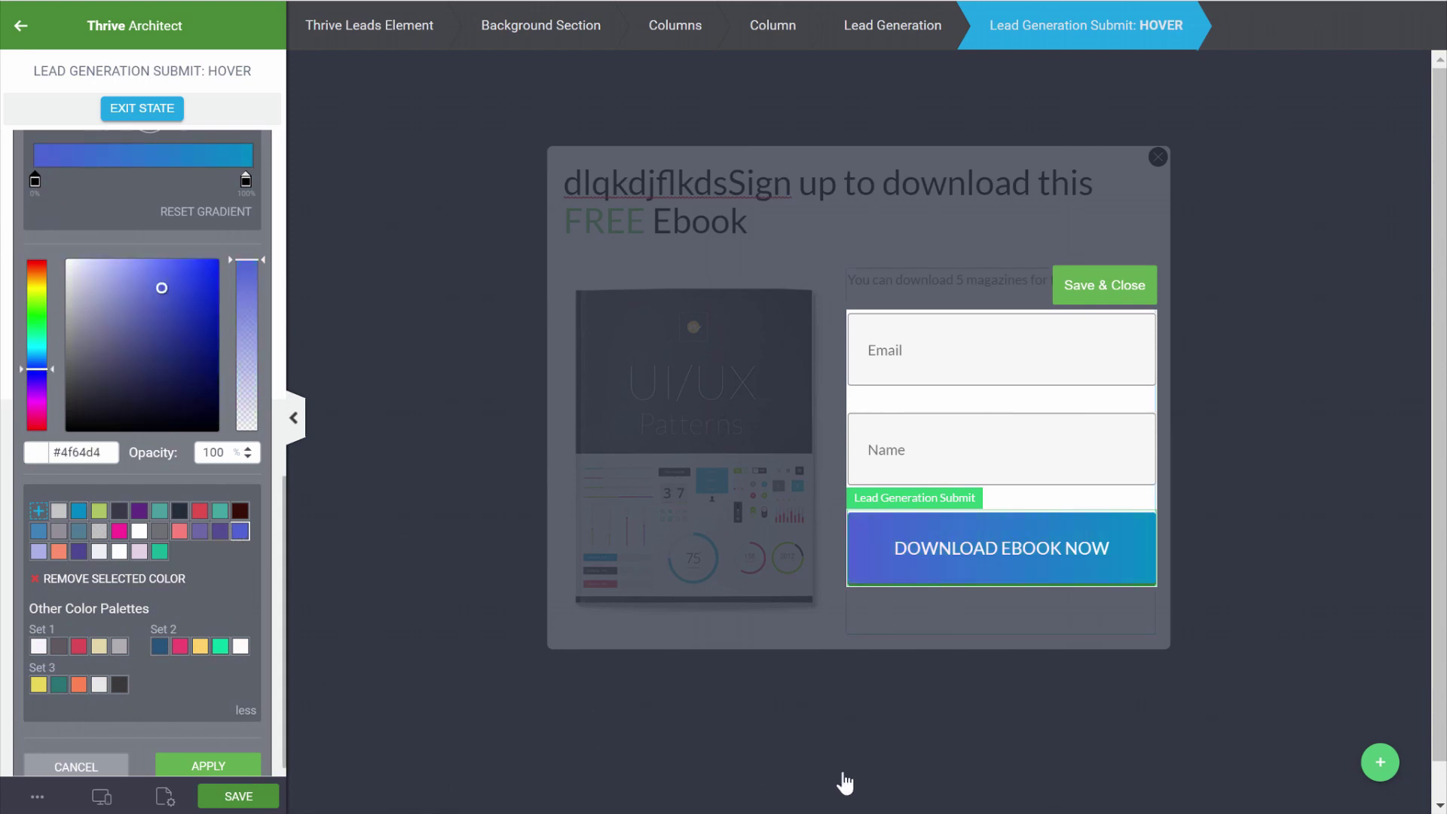
{"action": "left_click", "coordinate": [198, 765]}
{"action": "left_click", "coordinate": [121, 110]}
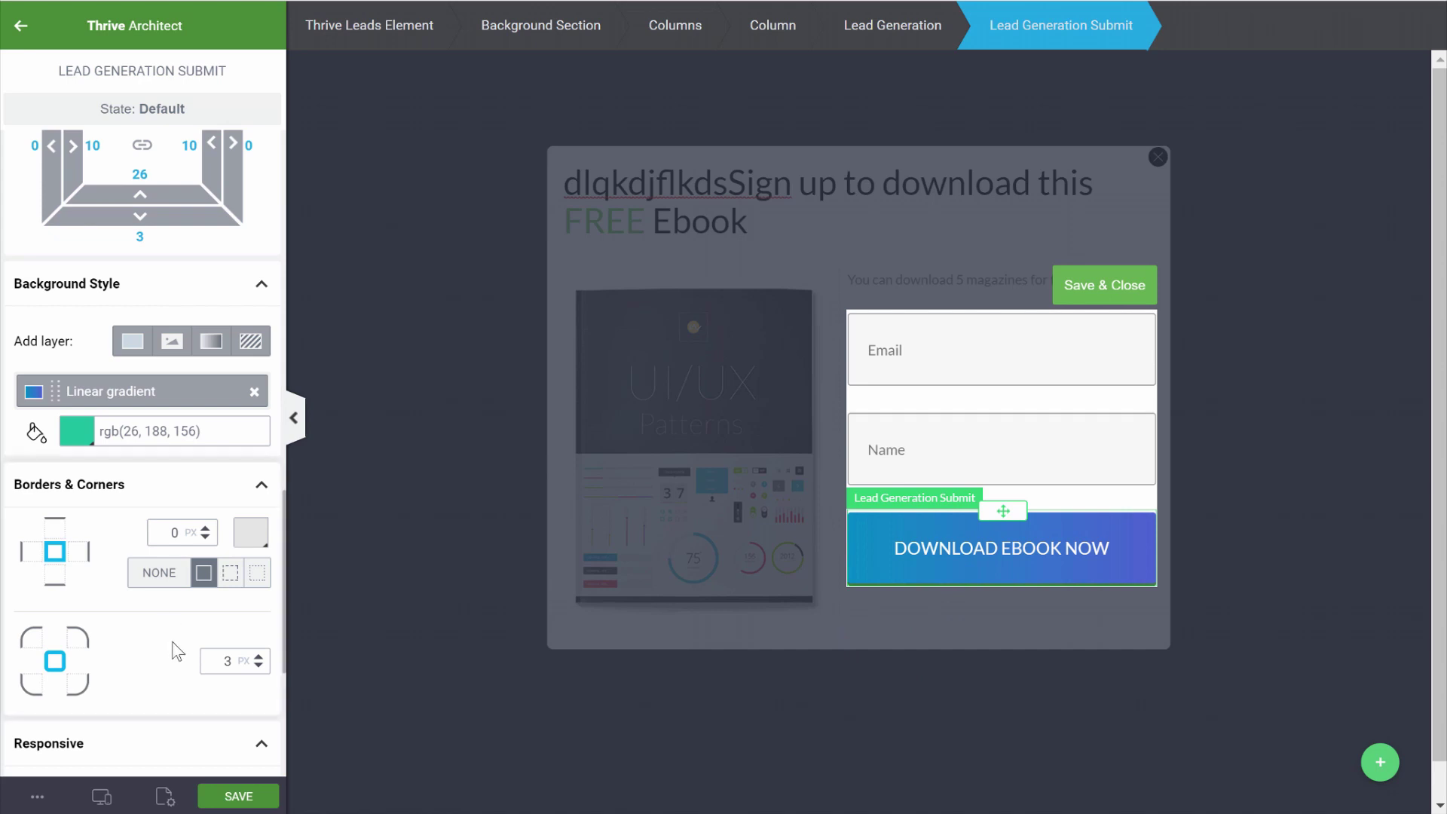
Step: Change the submit button's drop shadow colour to #4f64d4 and apply the shadow settings
{"action": "left_click", "coordinate": [865, 584]}
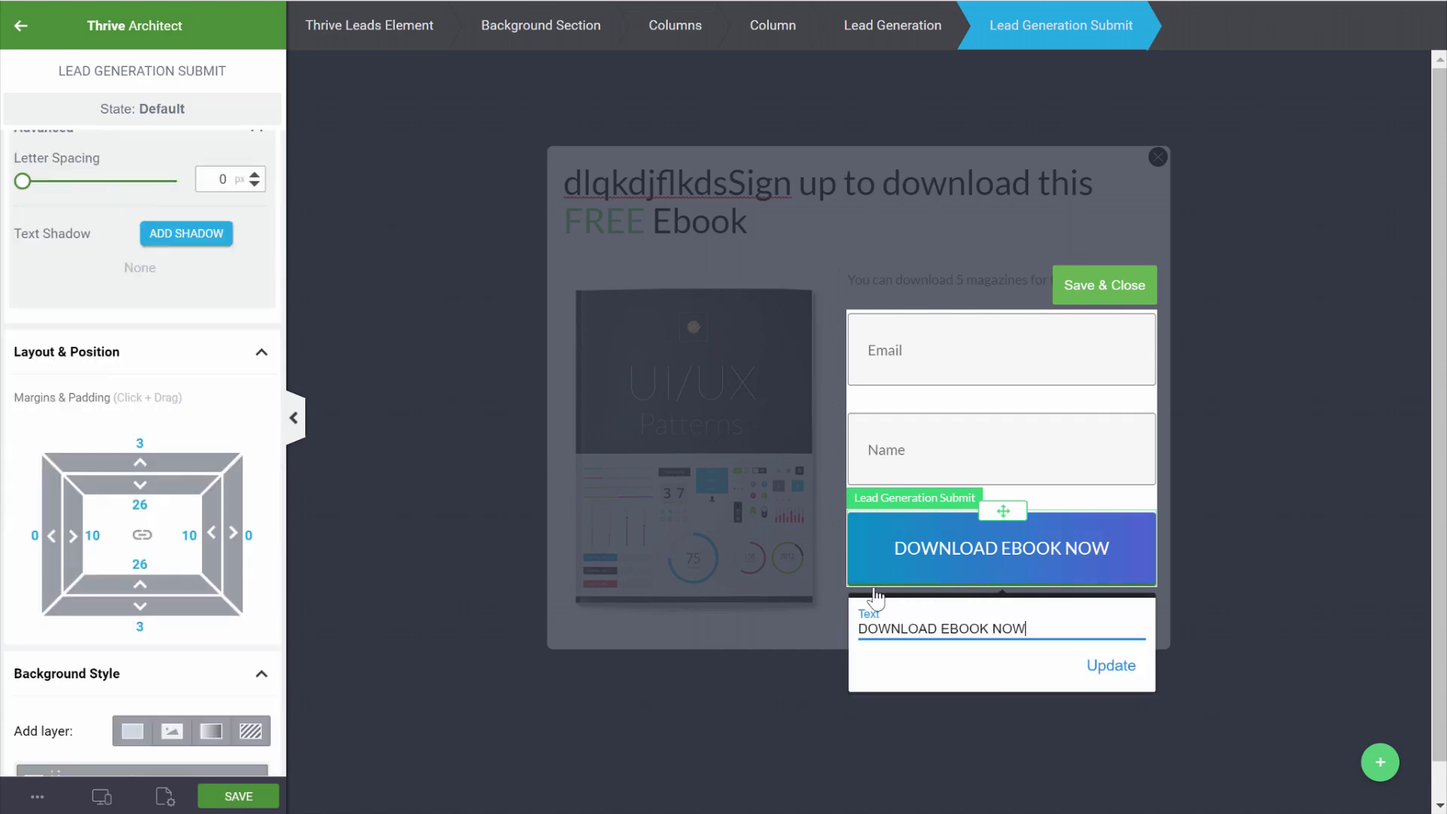
{"action": "scroll", "coordinate": [247, 443], "scroll_direction": "down", "scroll_amount": 10}
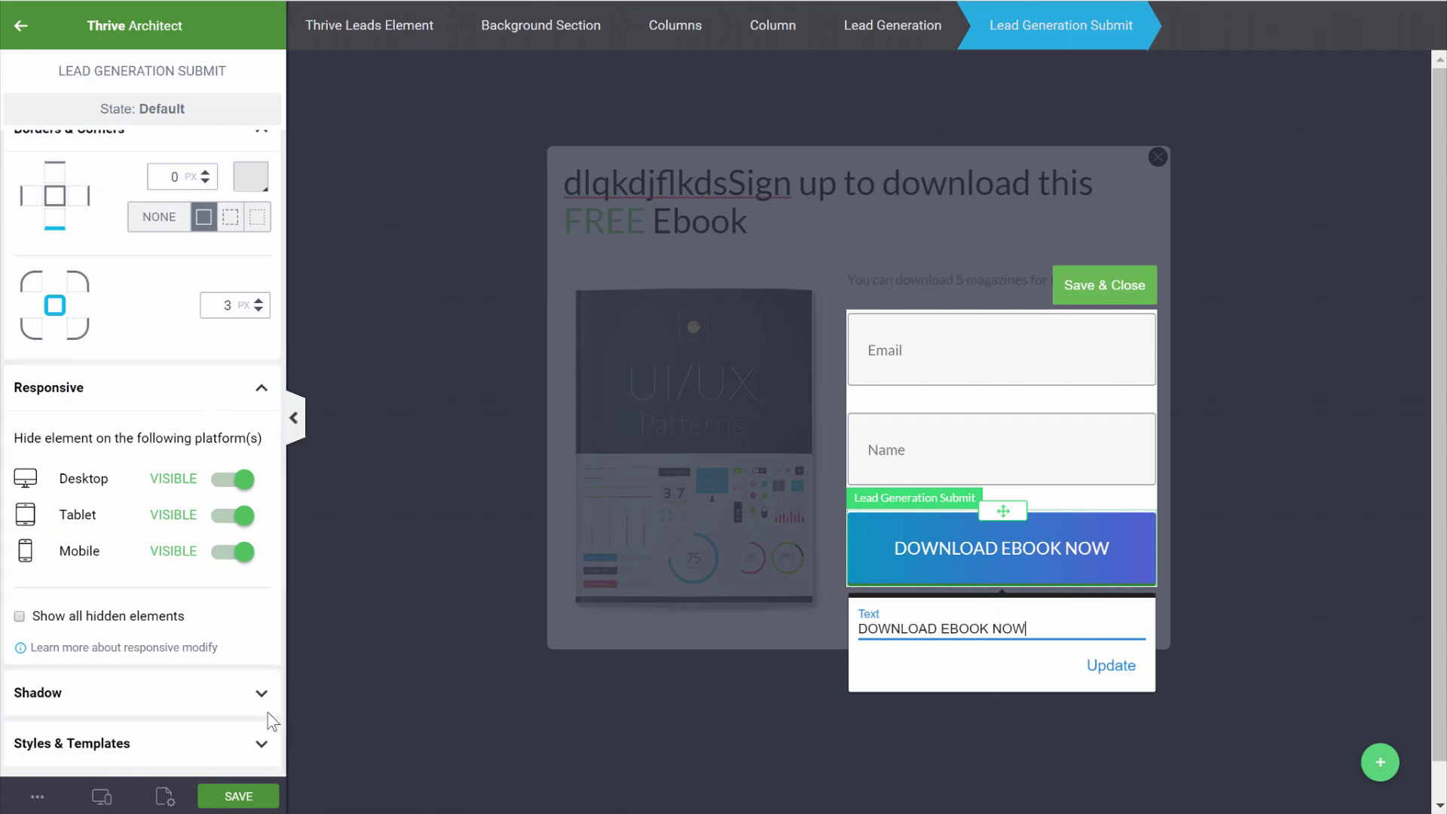
{"action": "left_click", "coordinate": [236, 691]}
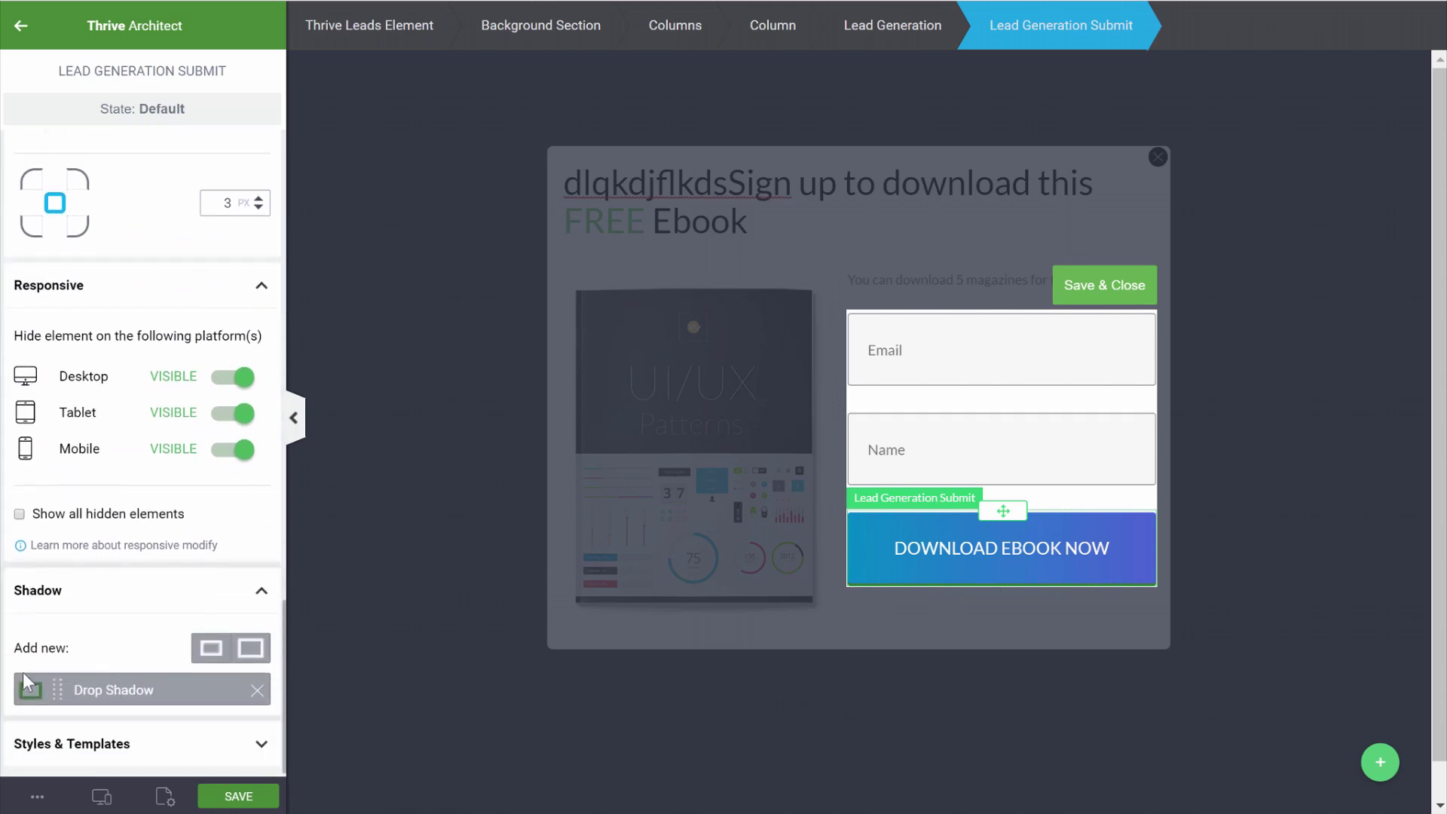
{"action": "left_click", "coordinate": [32, 699]}
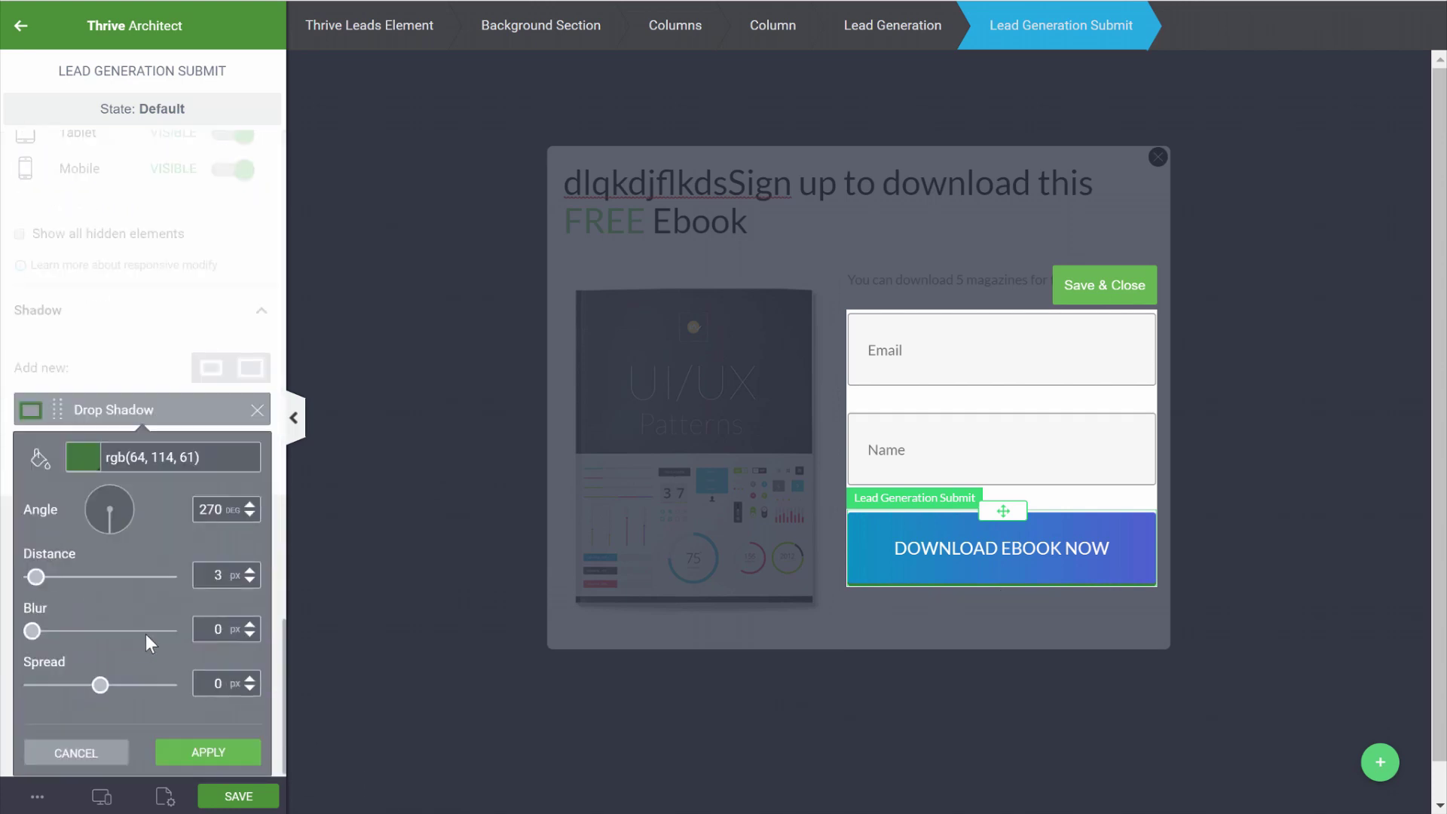
{"action": "left_click", "coordinate": [83, 457]}
{"action": "left_click", "coordinate": [240, 531]}
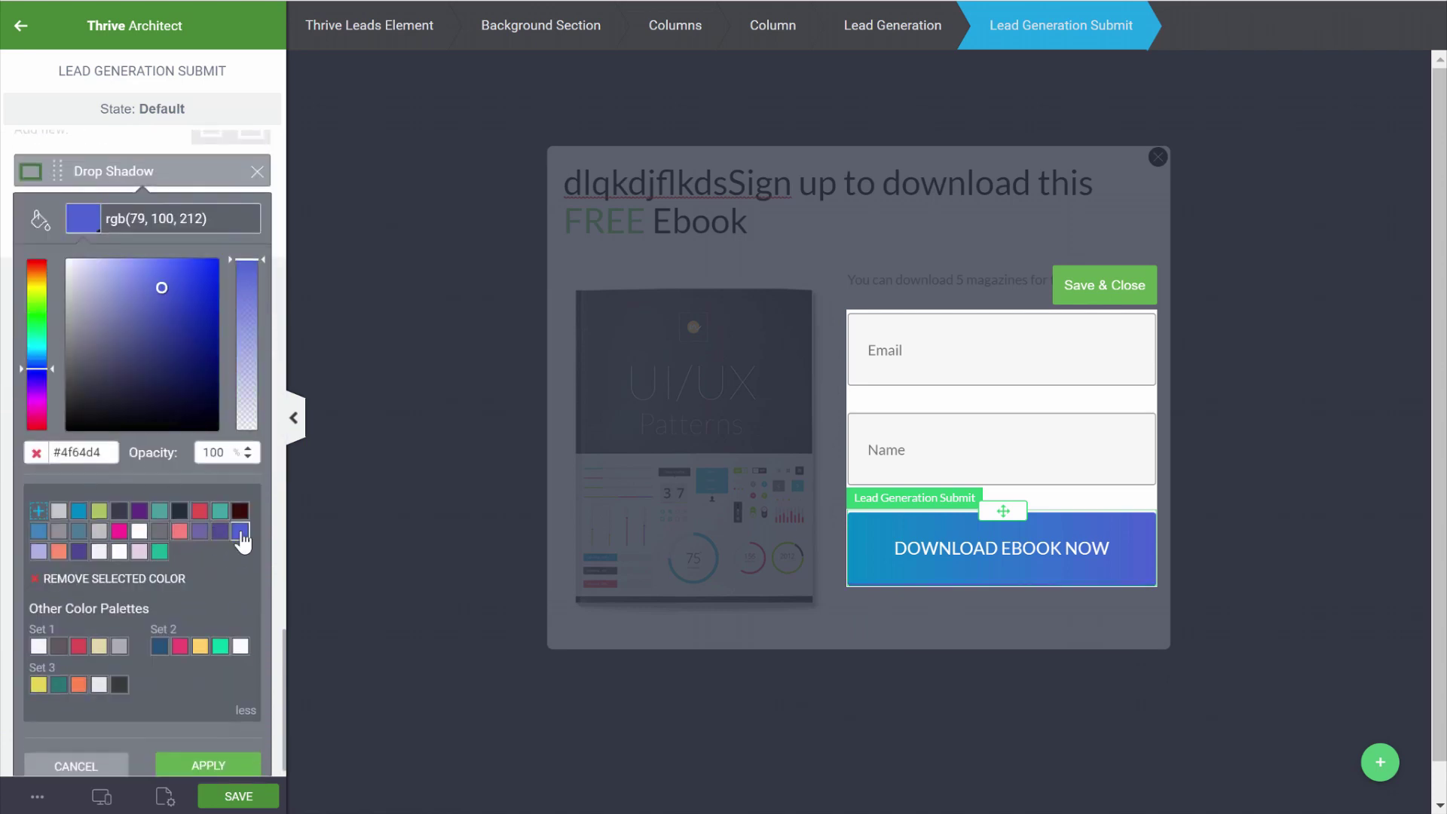
{"action": "left_click", "coordinate": [198, 765]}
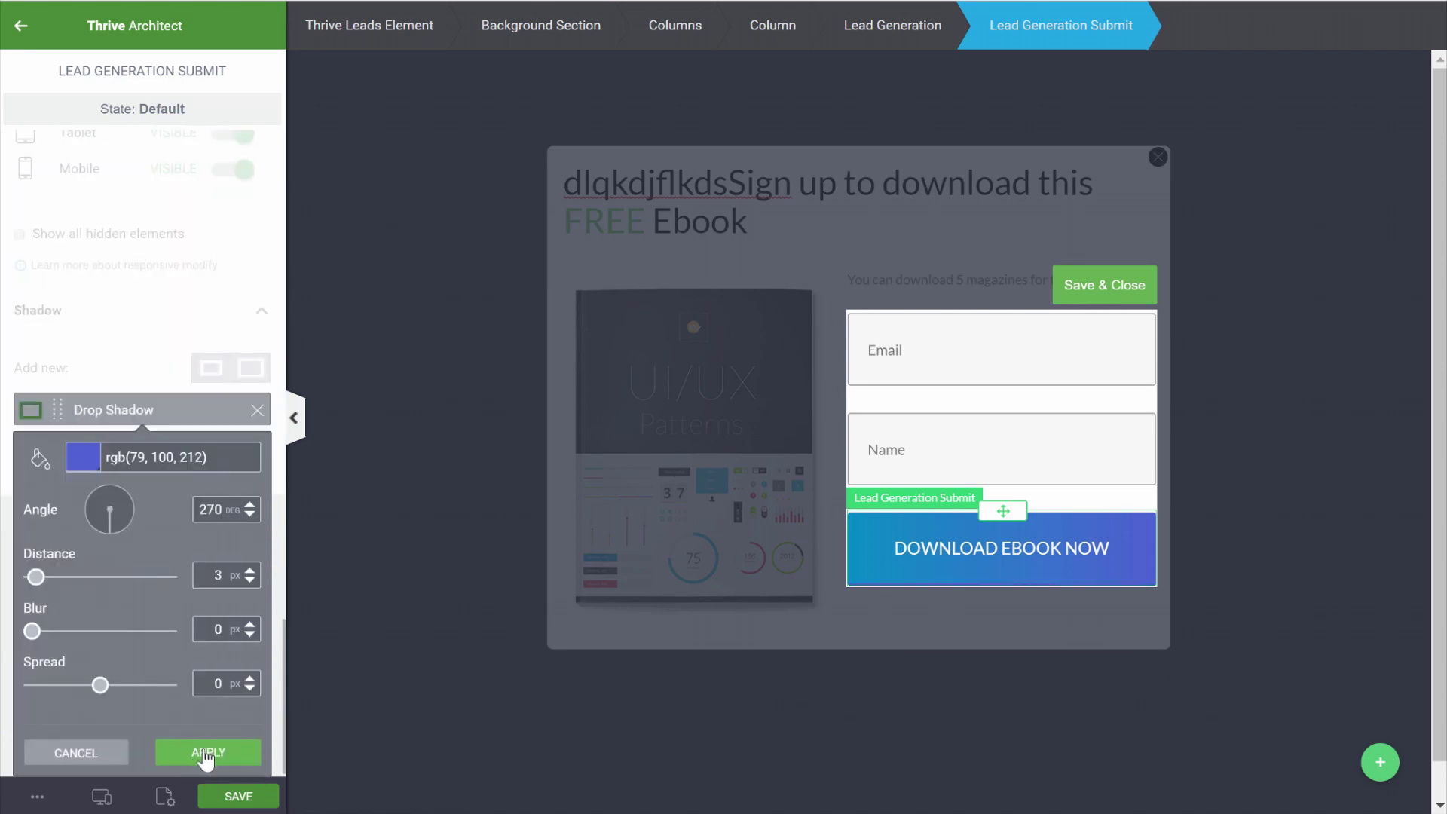
{"action": "left_click", "coordinate": [205, 756]}
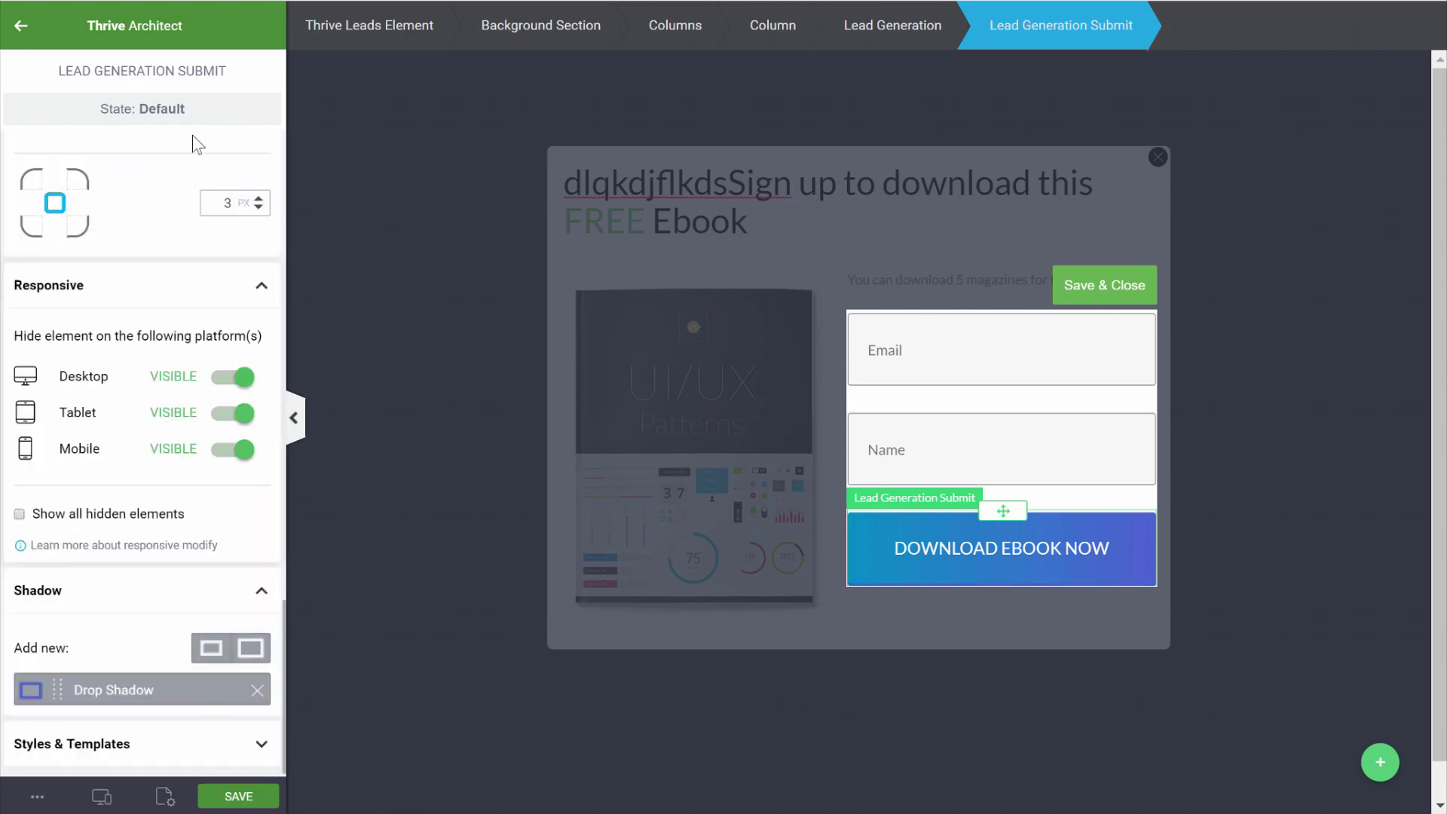
Step: Check the submit button's hover state, save the design, and exit form element editing
{"action": "left_click", "coordinate": [149, 114]}
{"action": "left_click", "coordinate": [72, 203]}
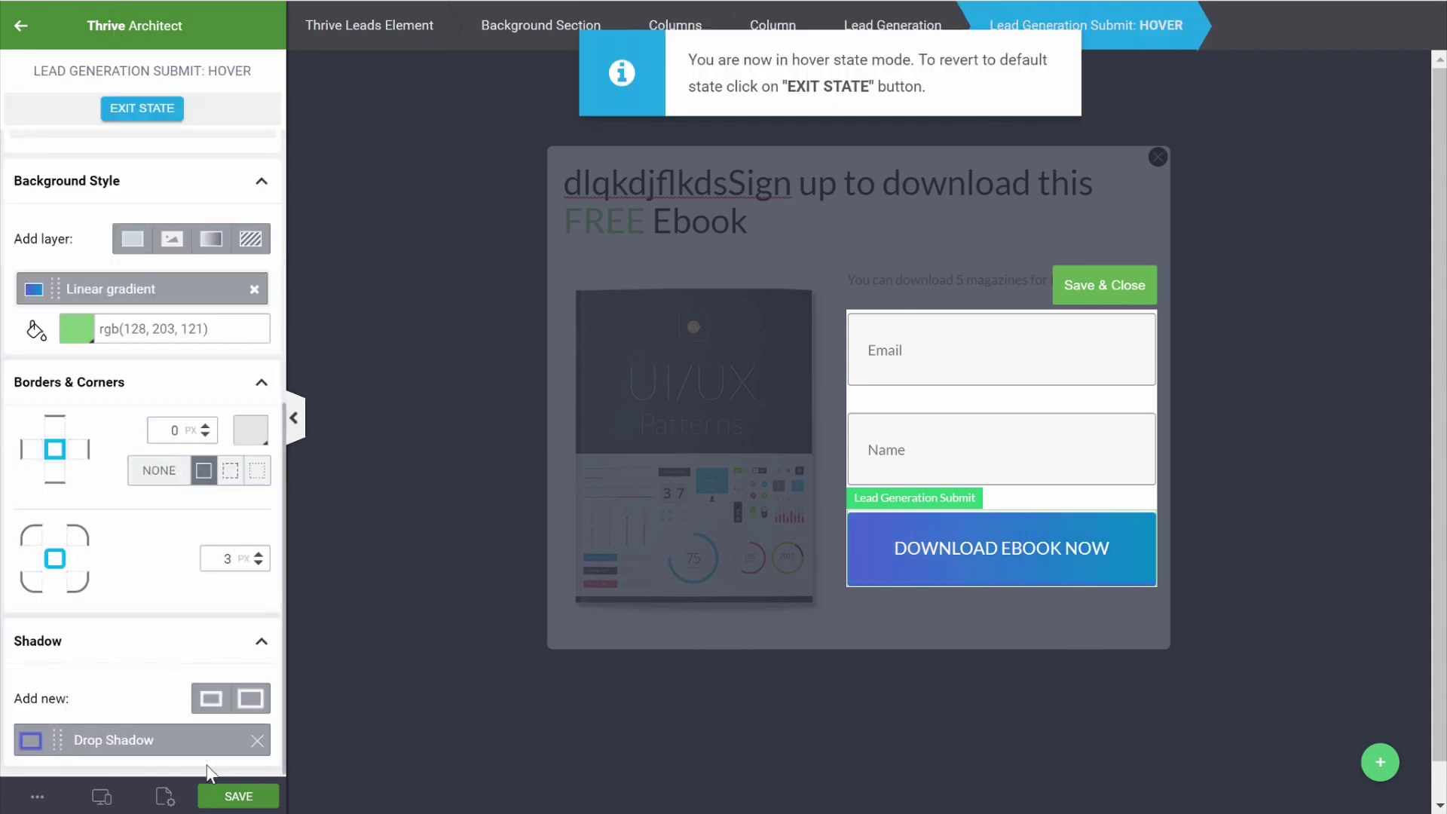
{"action": "left_click", "coordinate": [236, 796]}
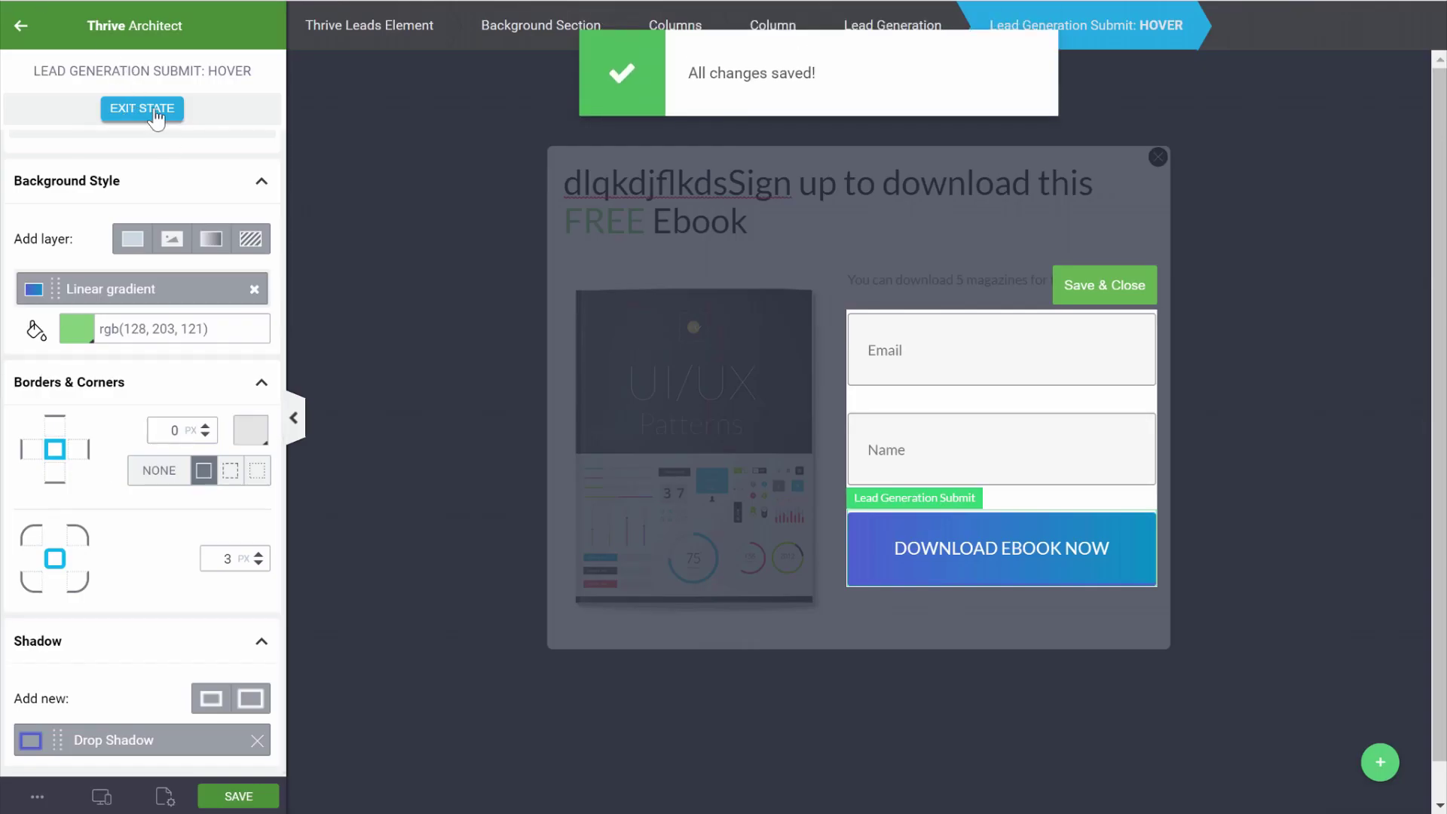
{"action": "left_click", "coordinate": [156, 110]}
{"action": "left_click", "coordinate": [1089, 283]}
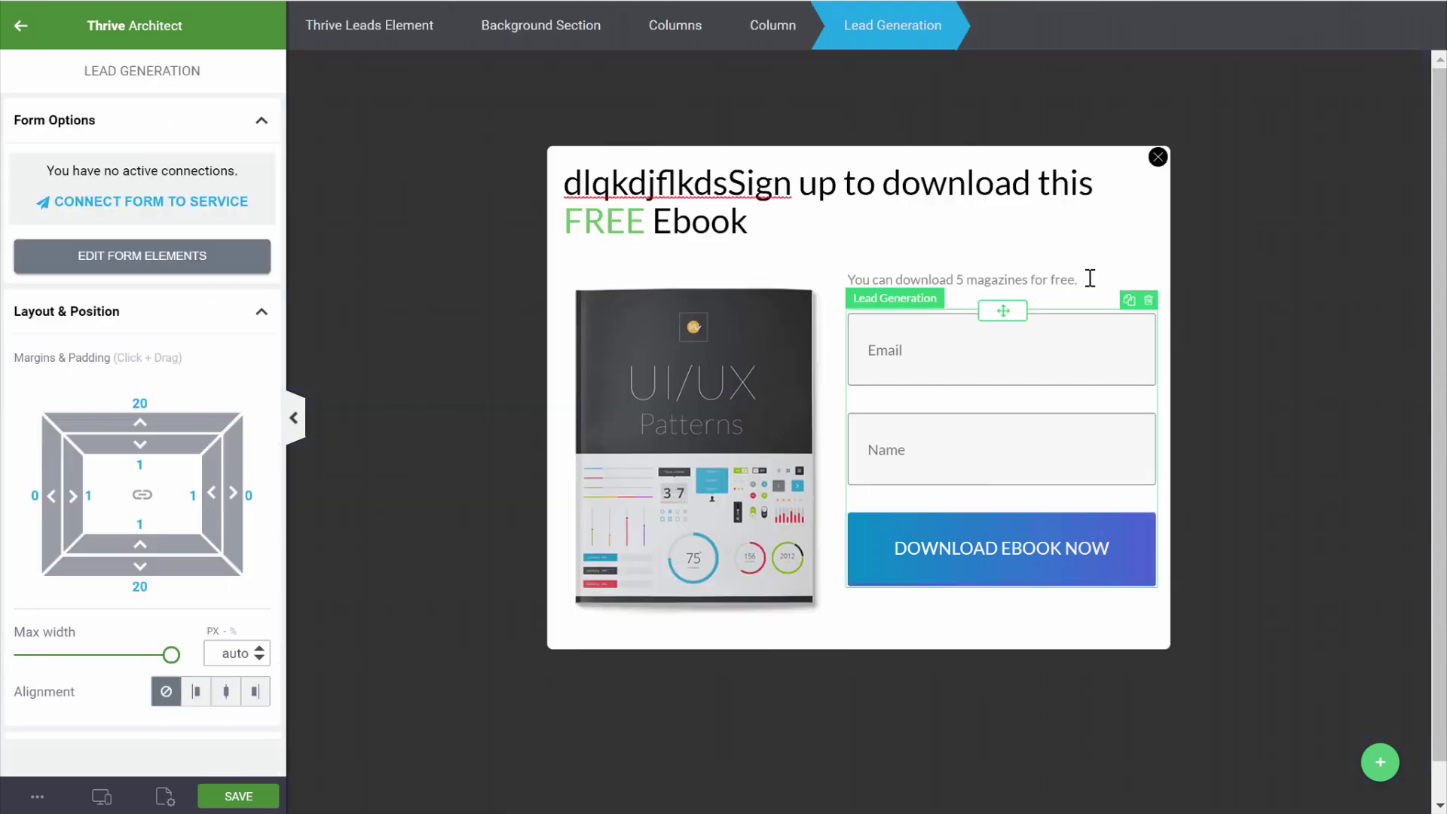
{"action": "left_click", "coordinate": [1284, 354]}
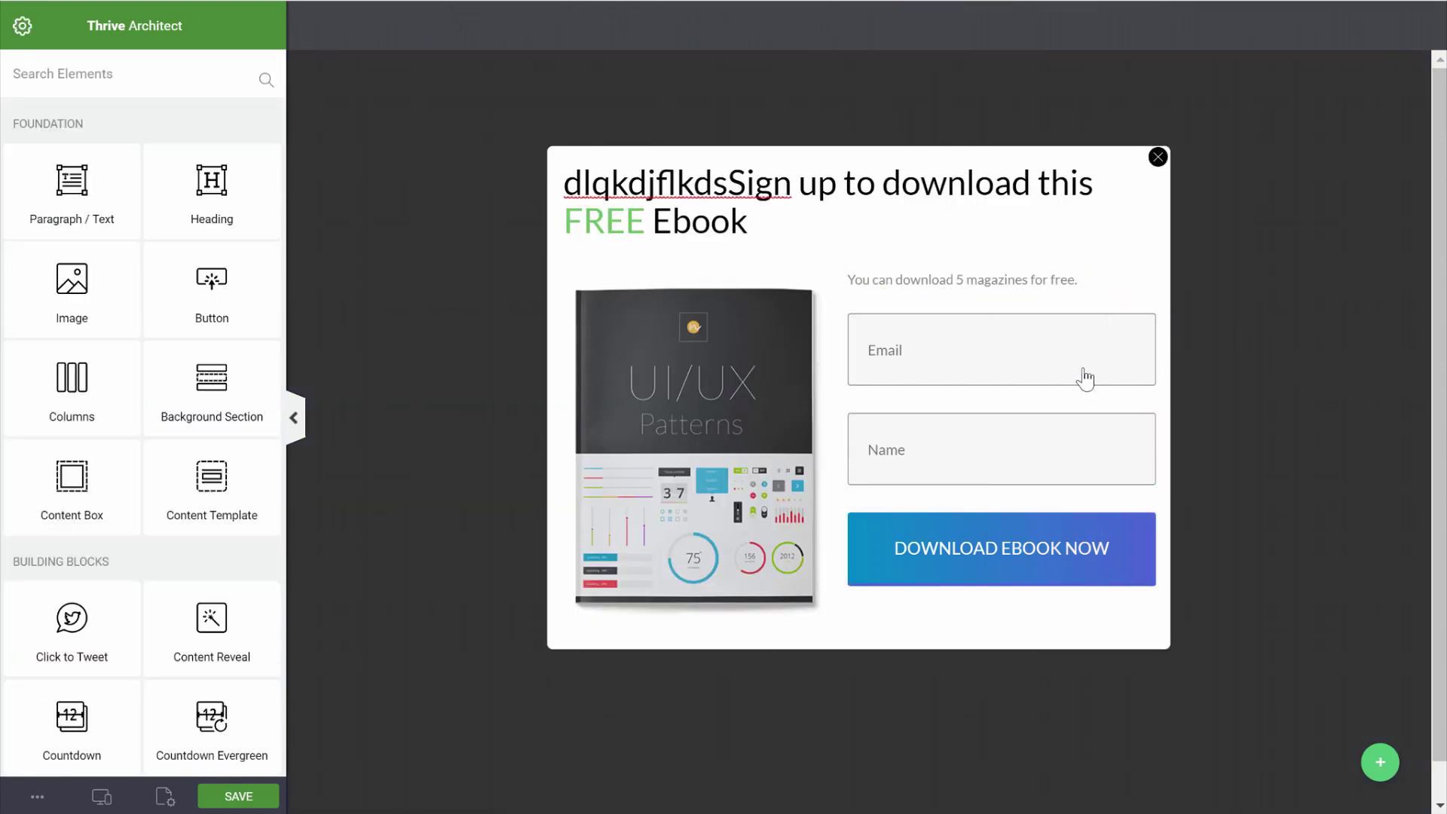
Step: Connect the lead generation form to ActiveCampaign with the Thrive Themes mailing list and no tags, and continue to the form fields
{"action": "left_click", "coordinate": [937, 404]}
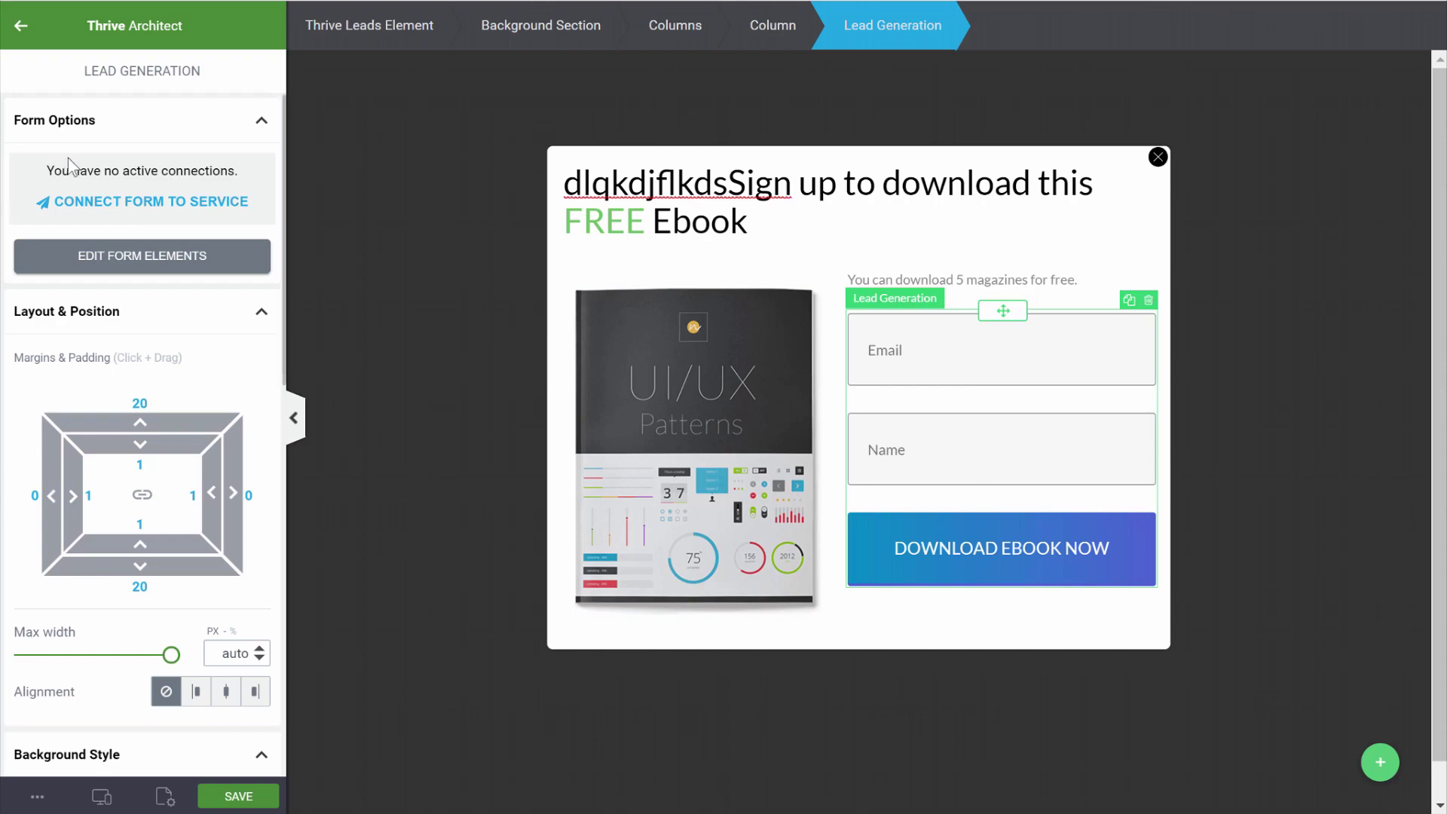
{"action": "left_click", "coordinate": [128, 205]}
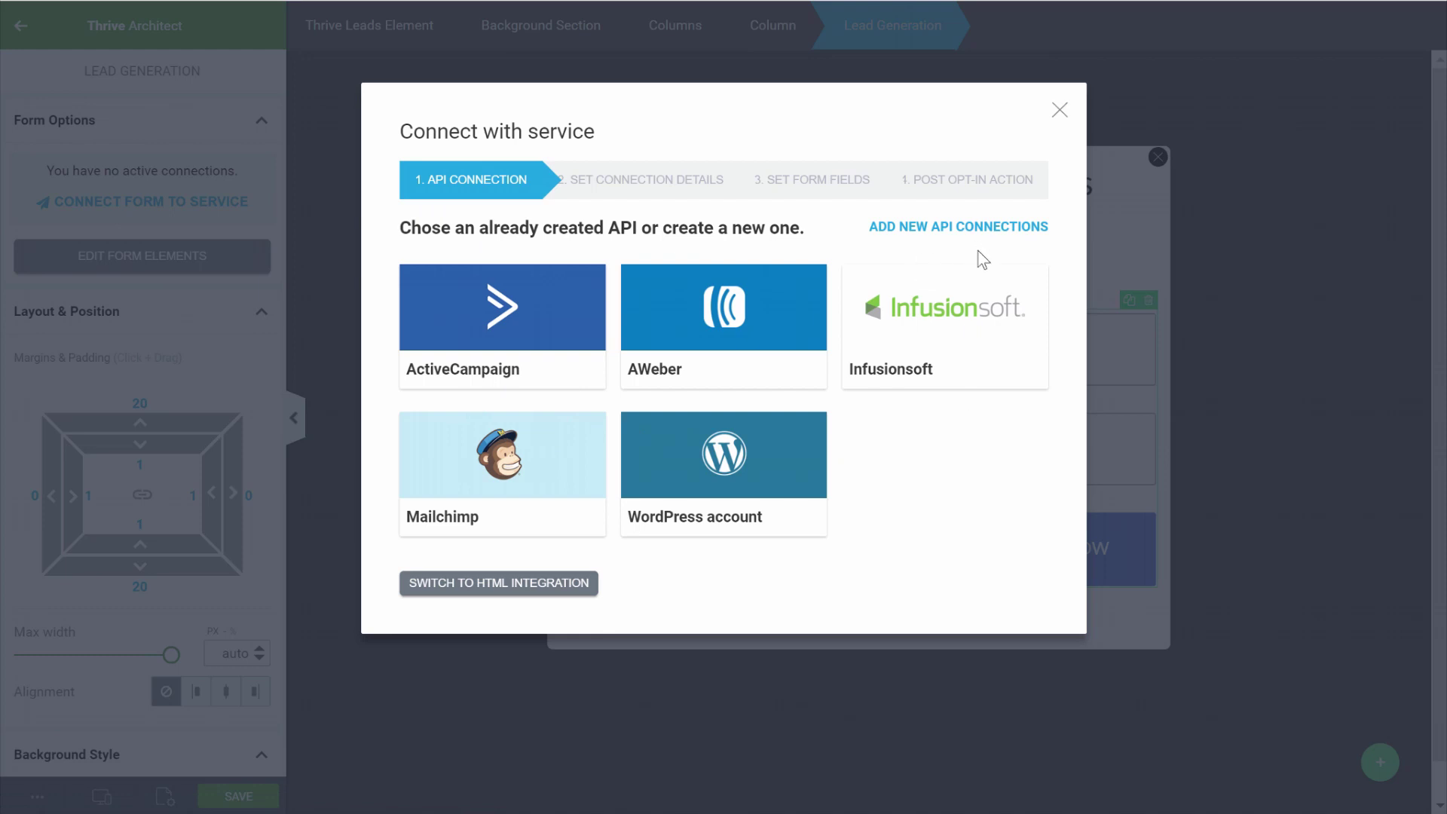
{"action": "left_click", "coordinate": [558, 303]}
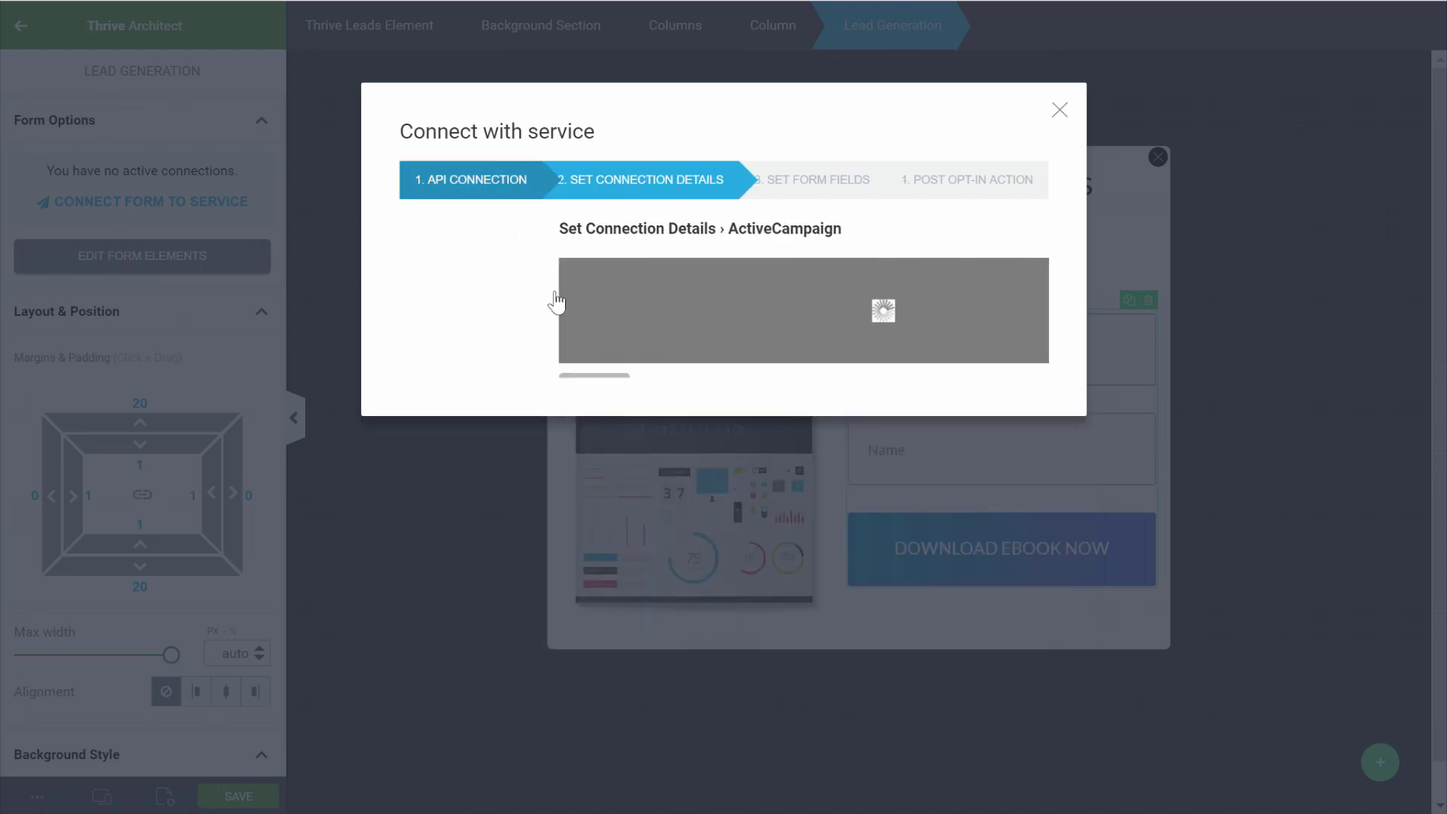
{"action": "left_click", "coordinate": [648, 336]}
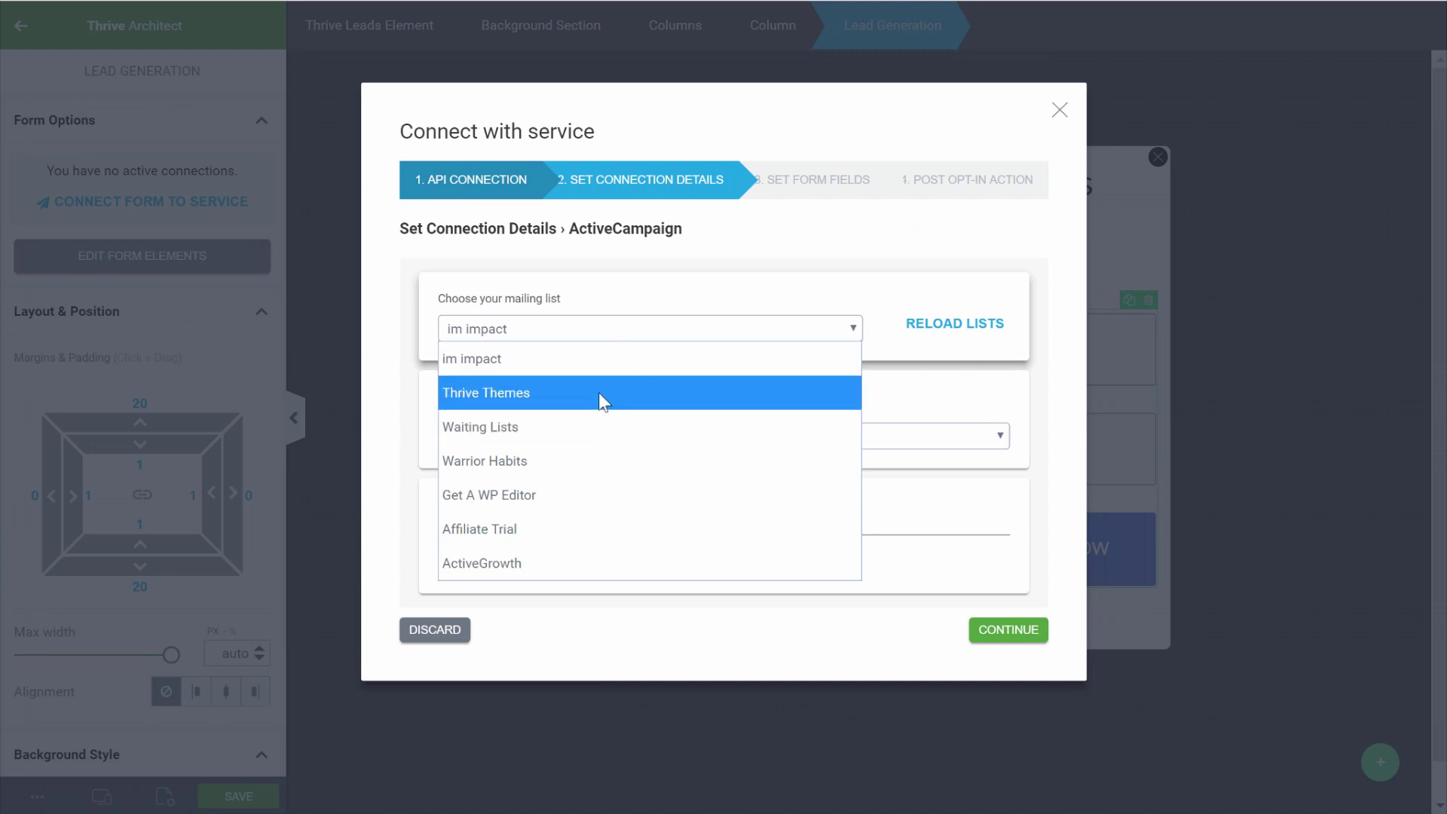
{"action": "left_click", "coordinate": [598, 392]}
{"action": "left_click", "coordinate": [579, 518]}
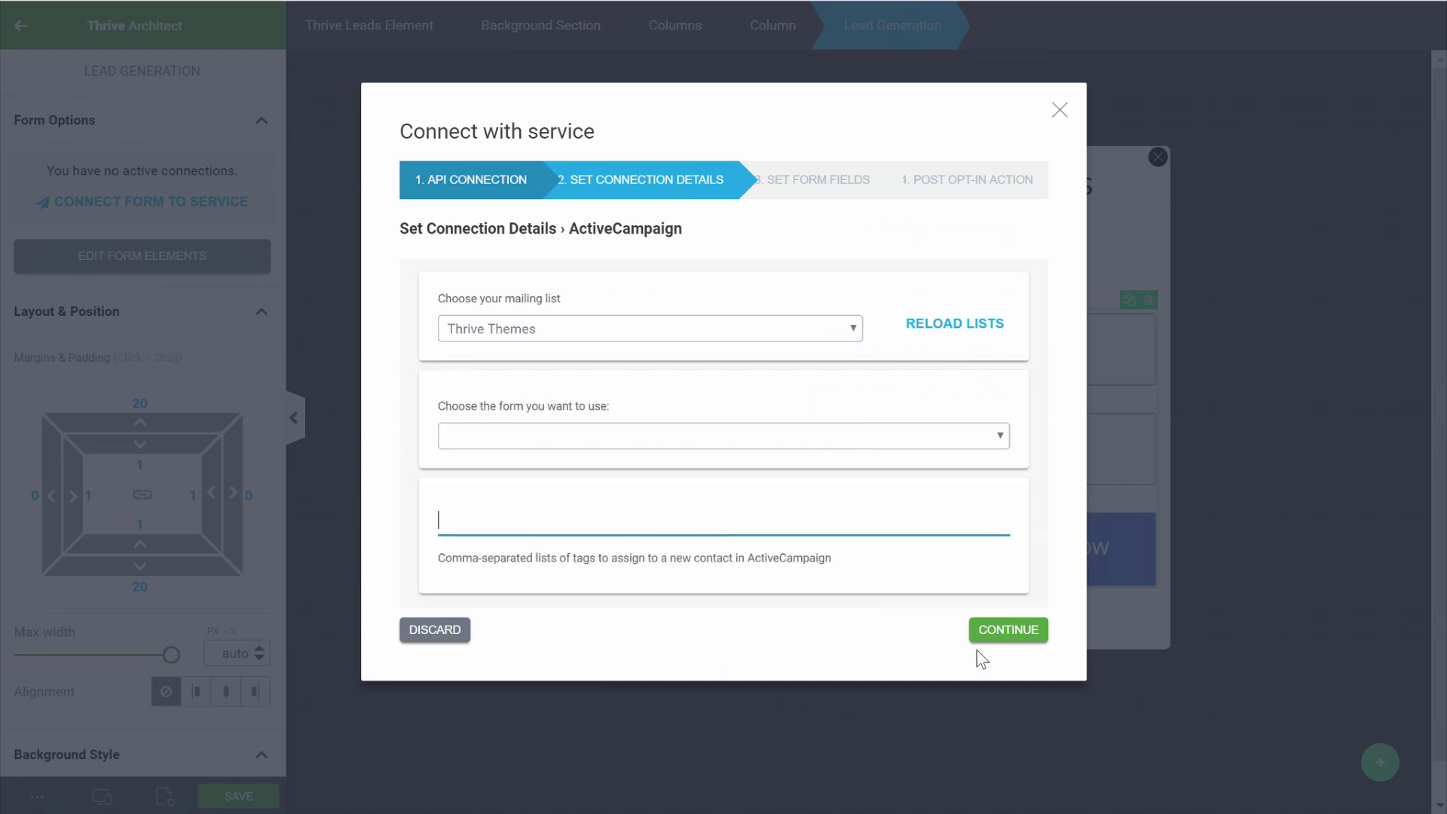
{"action": "left_click", "coordinate": [995, 642]}
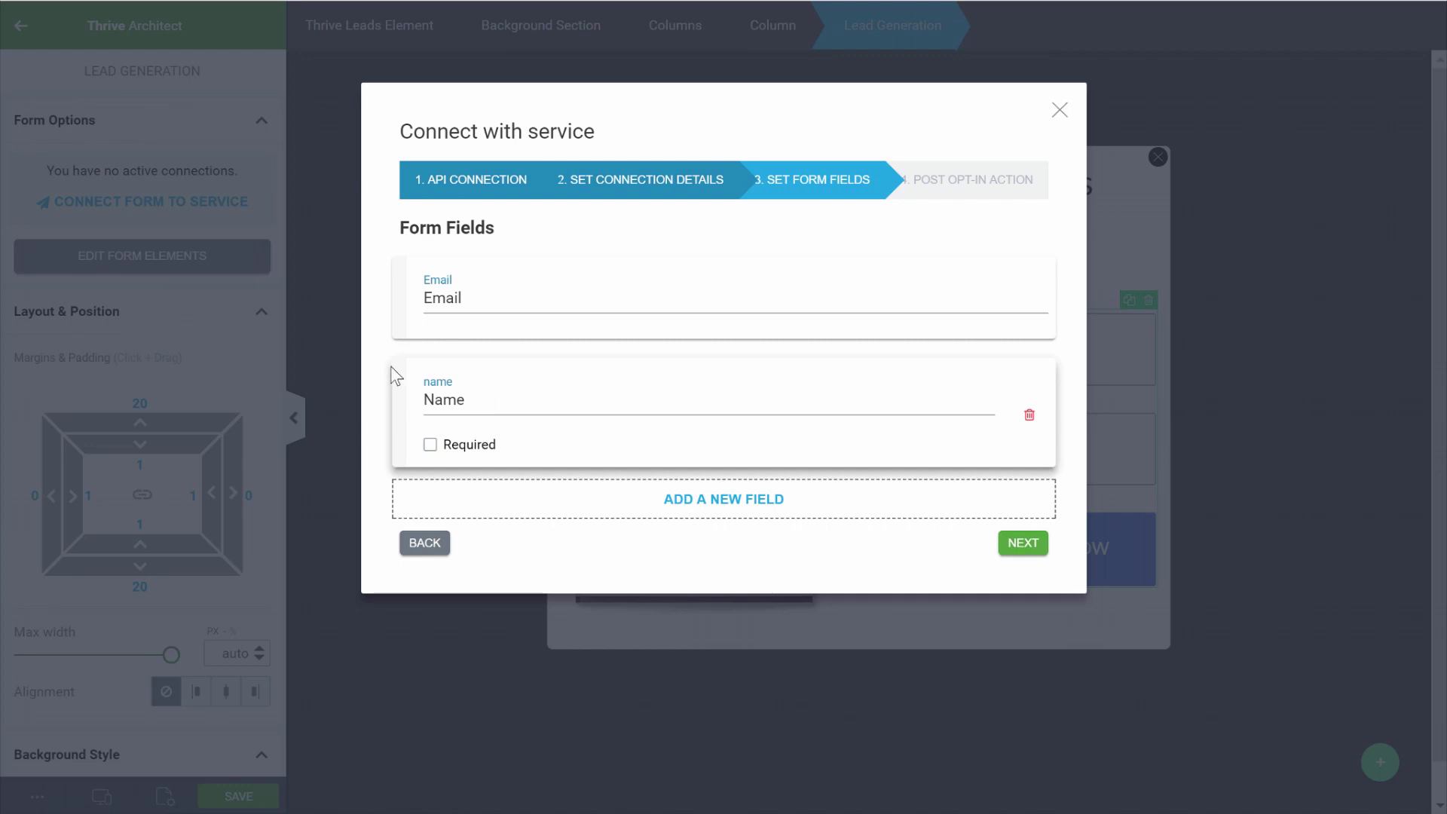
Step: Remove the Name field from the opt-in form's fields and add it back as a new field
{"action": "left_click", "coordinate": [1029, 415]}
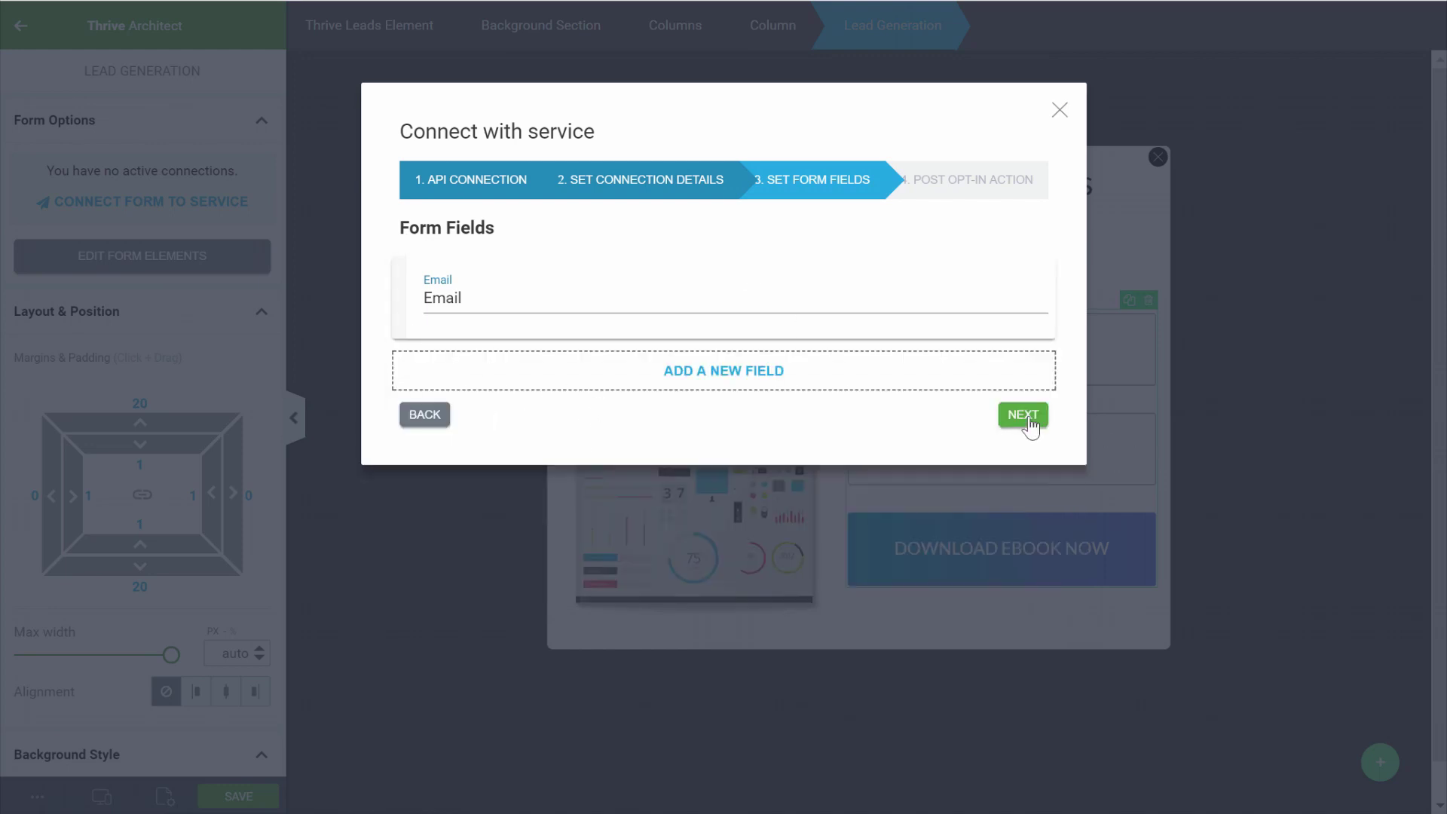
{"action": "left_click", "coordinate": [685, 381]}
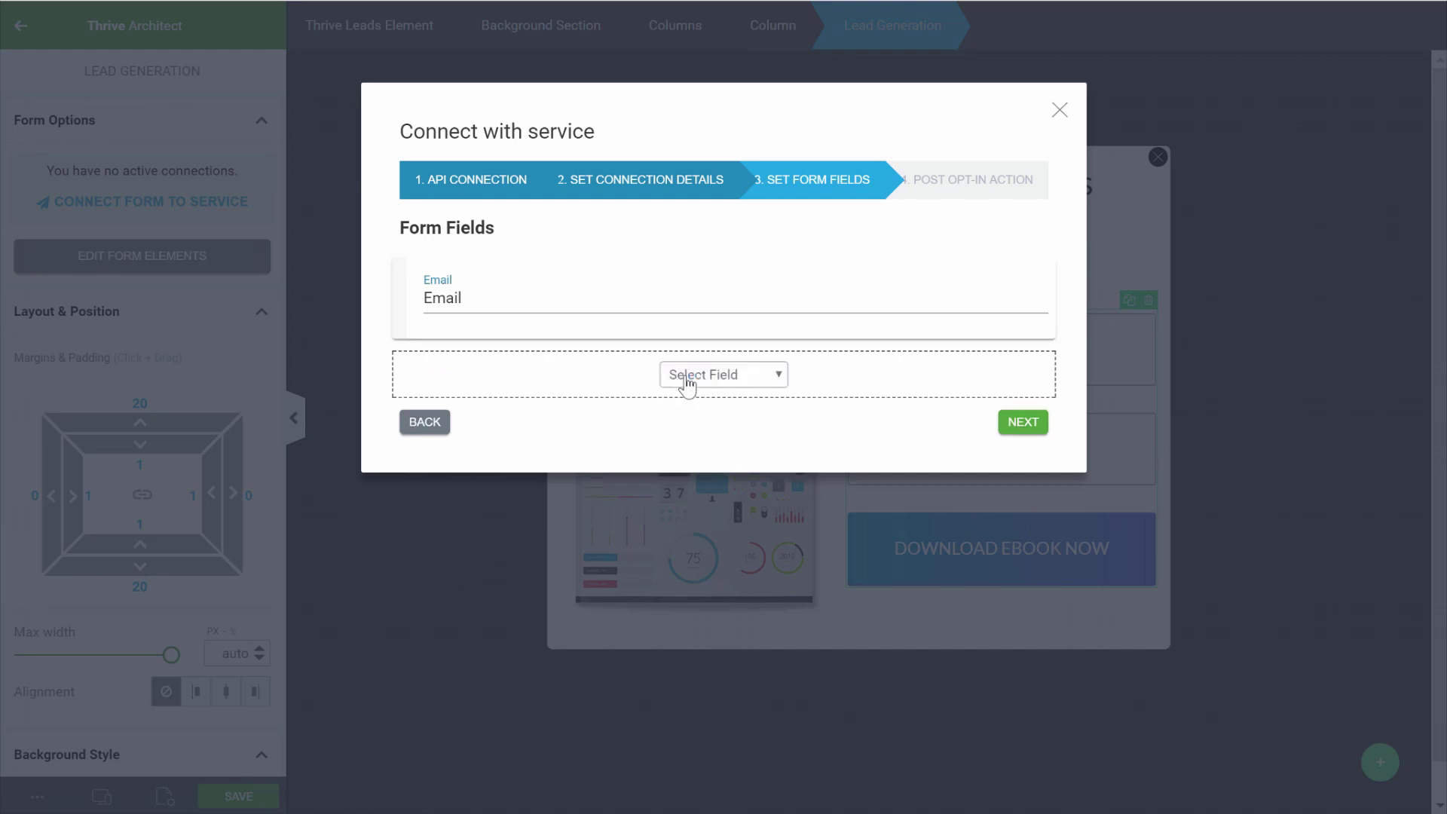
{"action": "left_click", "coordinate": [687, 375]}
{"action": "left_click", "coordinate": [690, 437]}
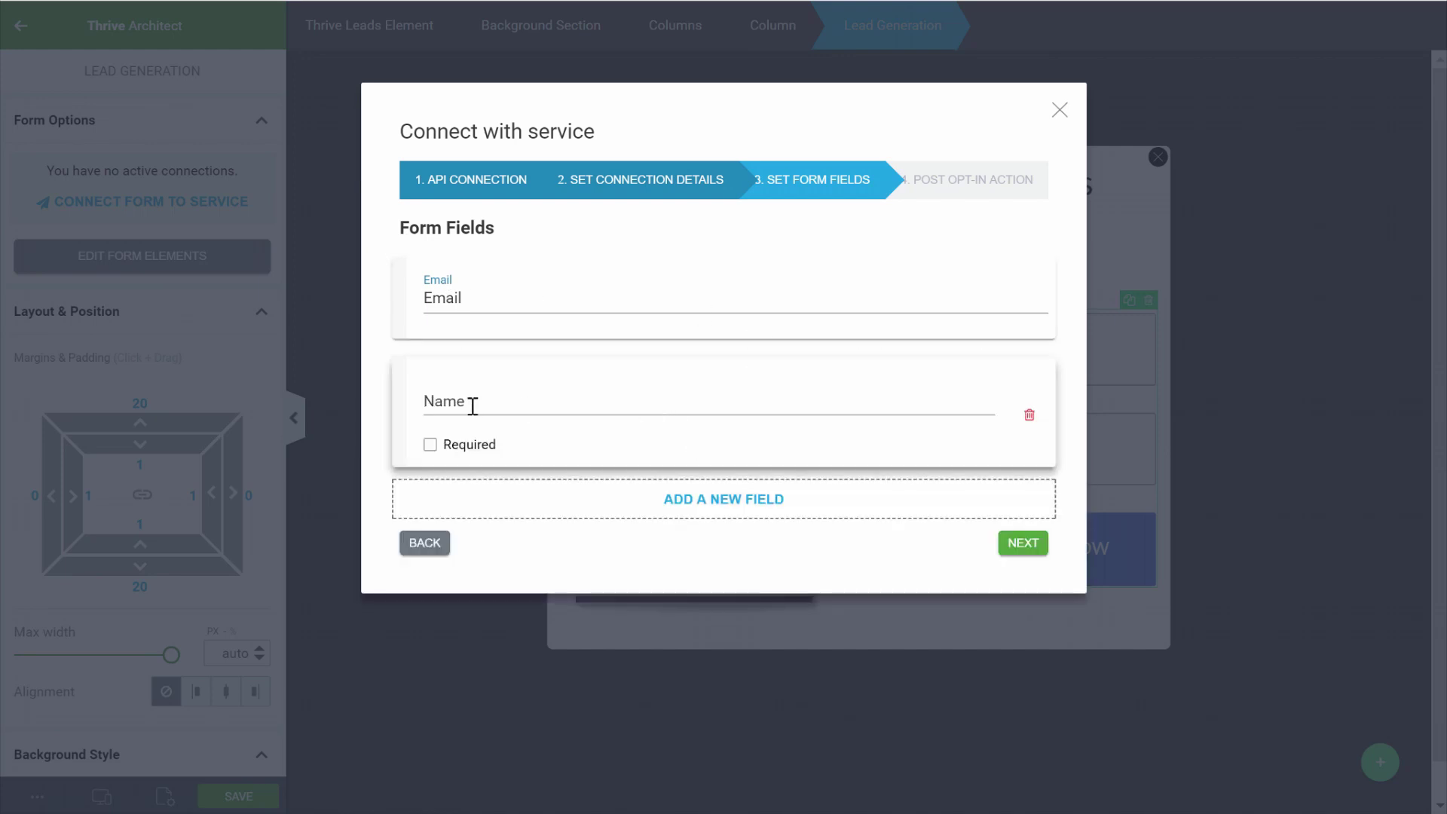
Step: Change the email field's label to "Your Best Email" and remove the Name field from the form
{"action": "left_click", "coordinate": [461, 298]}
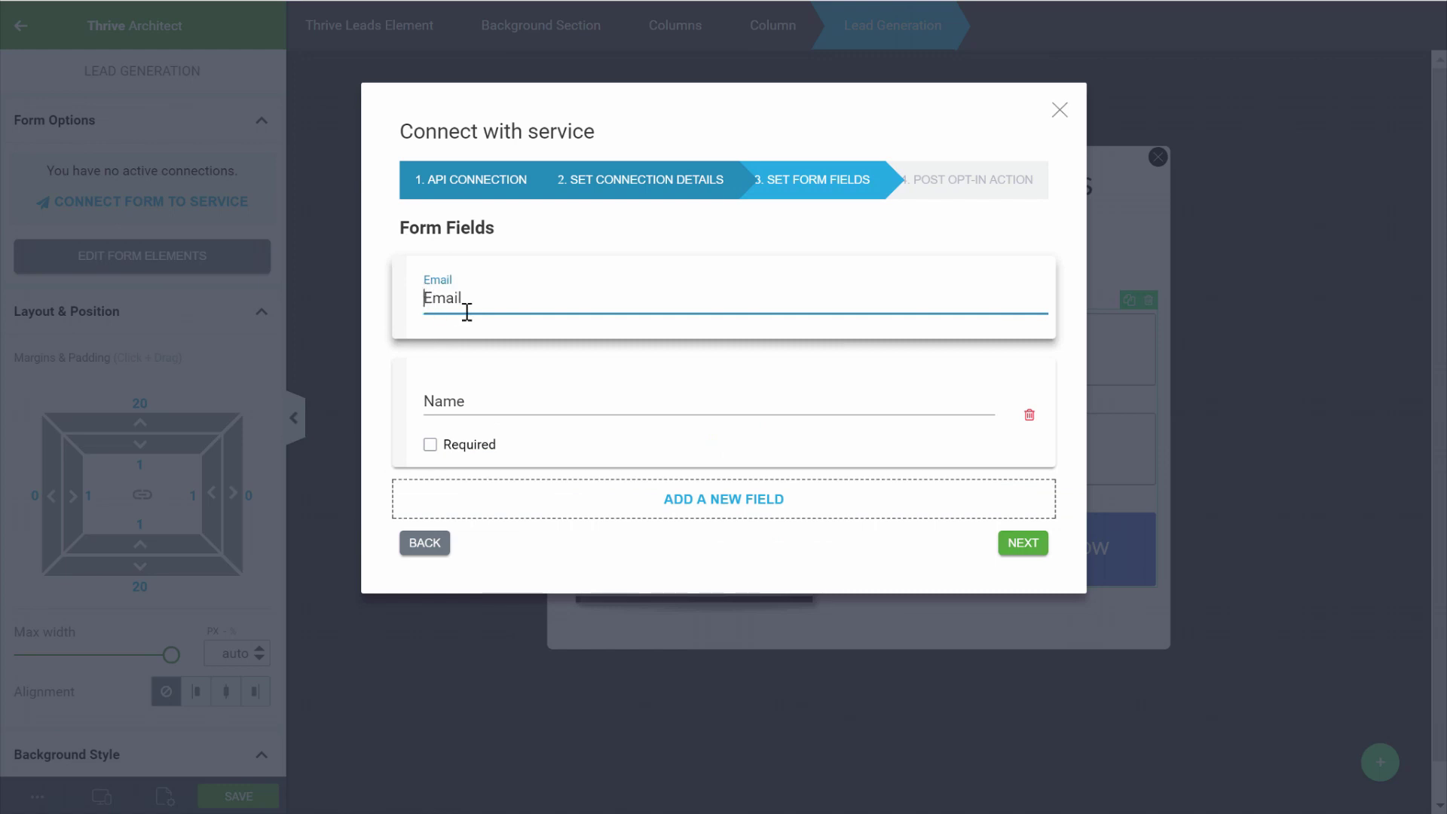
{"action": "key", "text": "Home"}
{"action": "type", "text": "Your Best"}
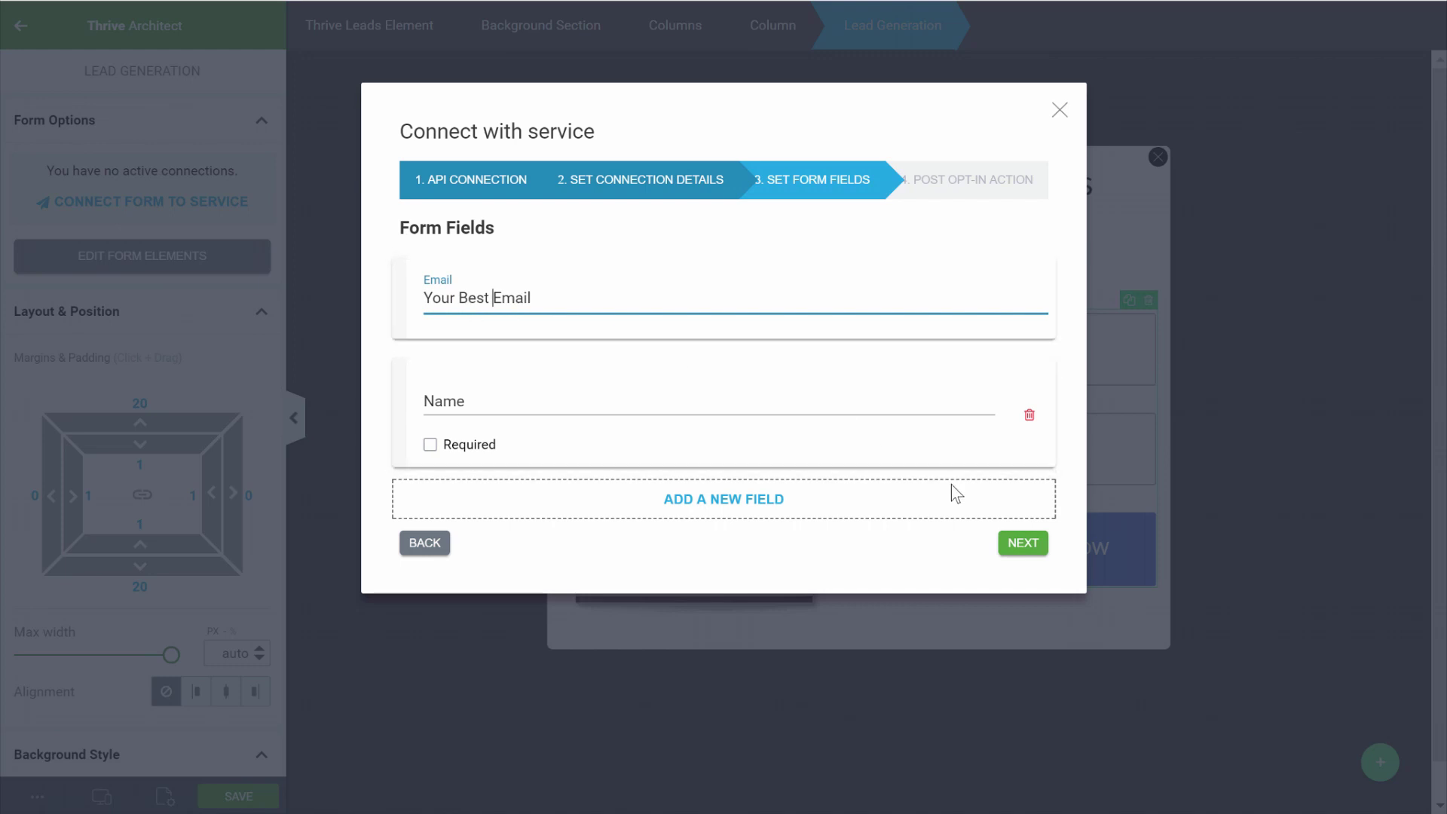
{"action": "left_click", "coordinate": [1030, 415]}
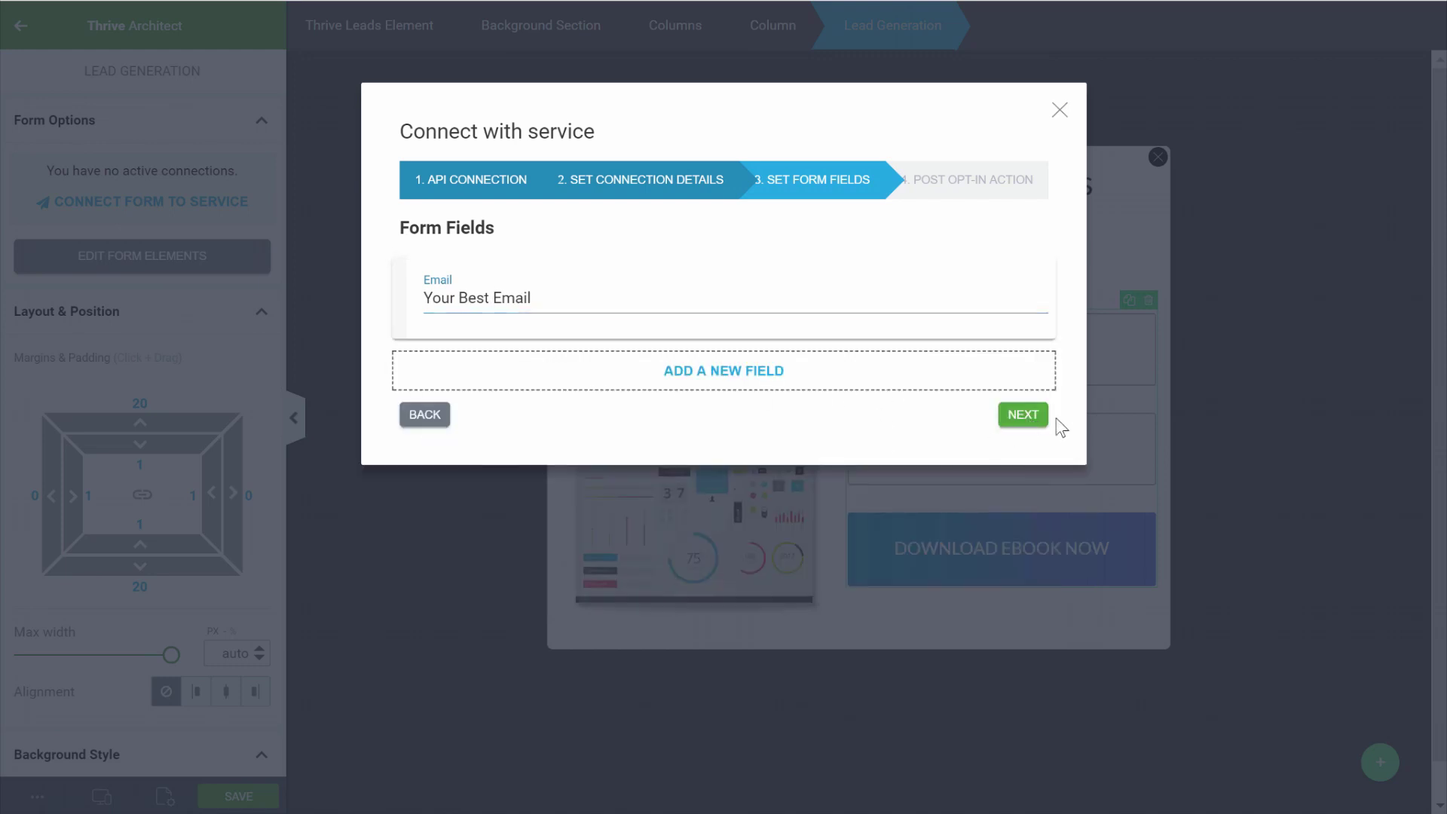
Step: Continue to the post opt-in action and choose Redirect to Custom URL
{"action": "left_click", "coordinate": [1032, 413]}
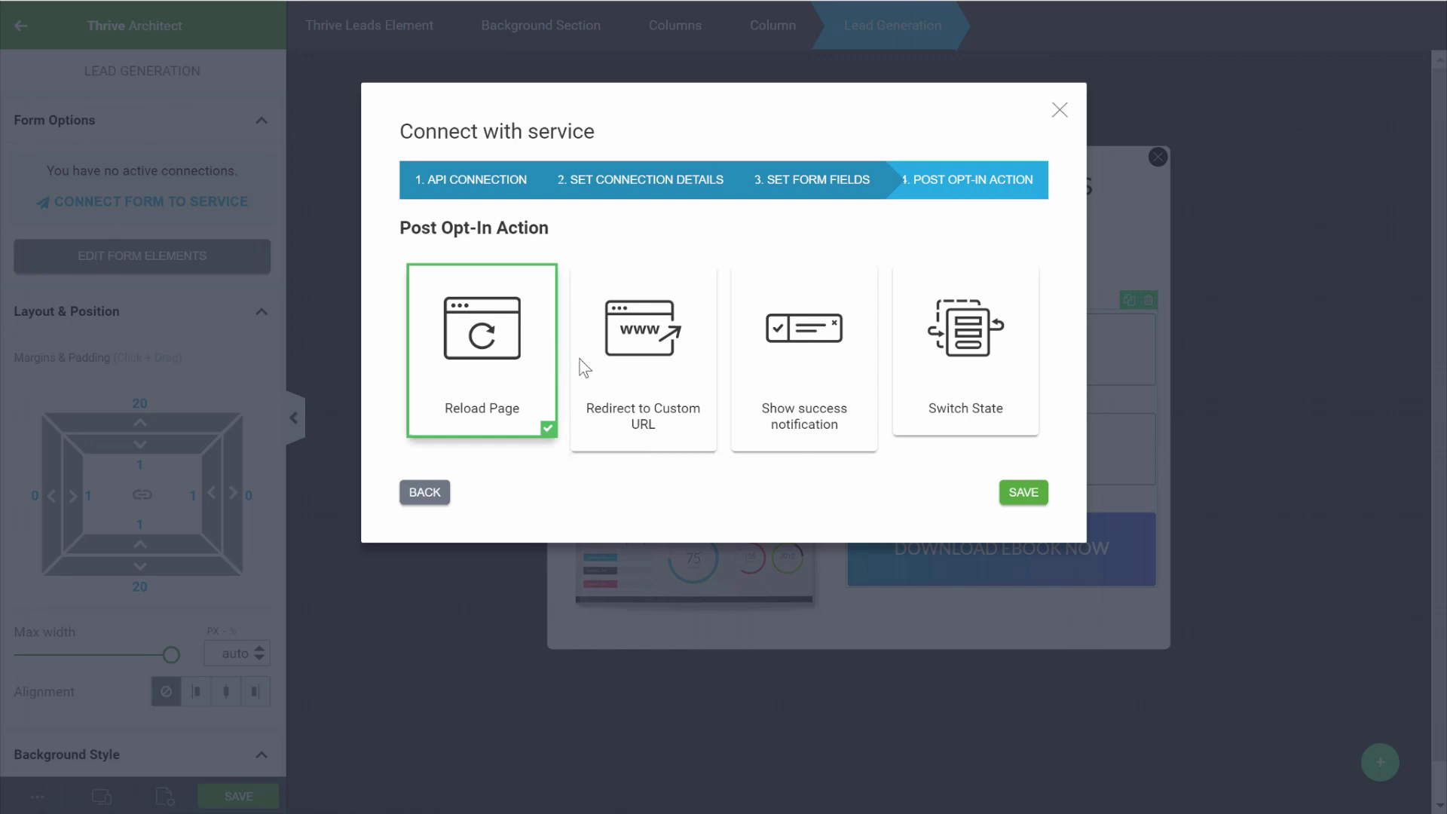
{"action": "left_click", "coordinate": [653, 376]}
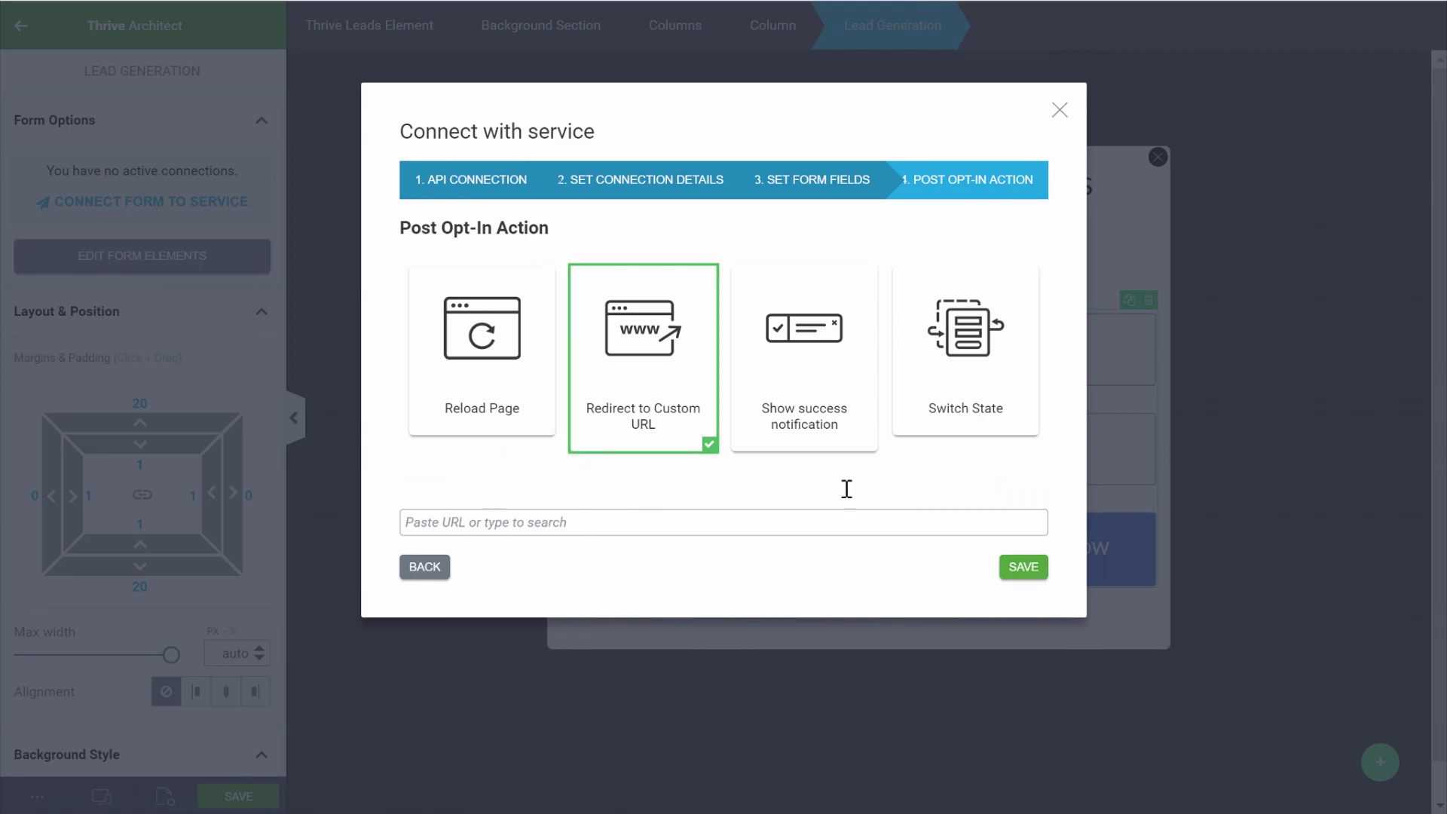
{"action": "left_click", "coordinate": [1247, 225]}
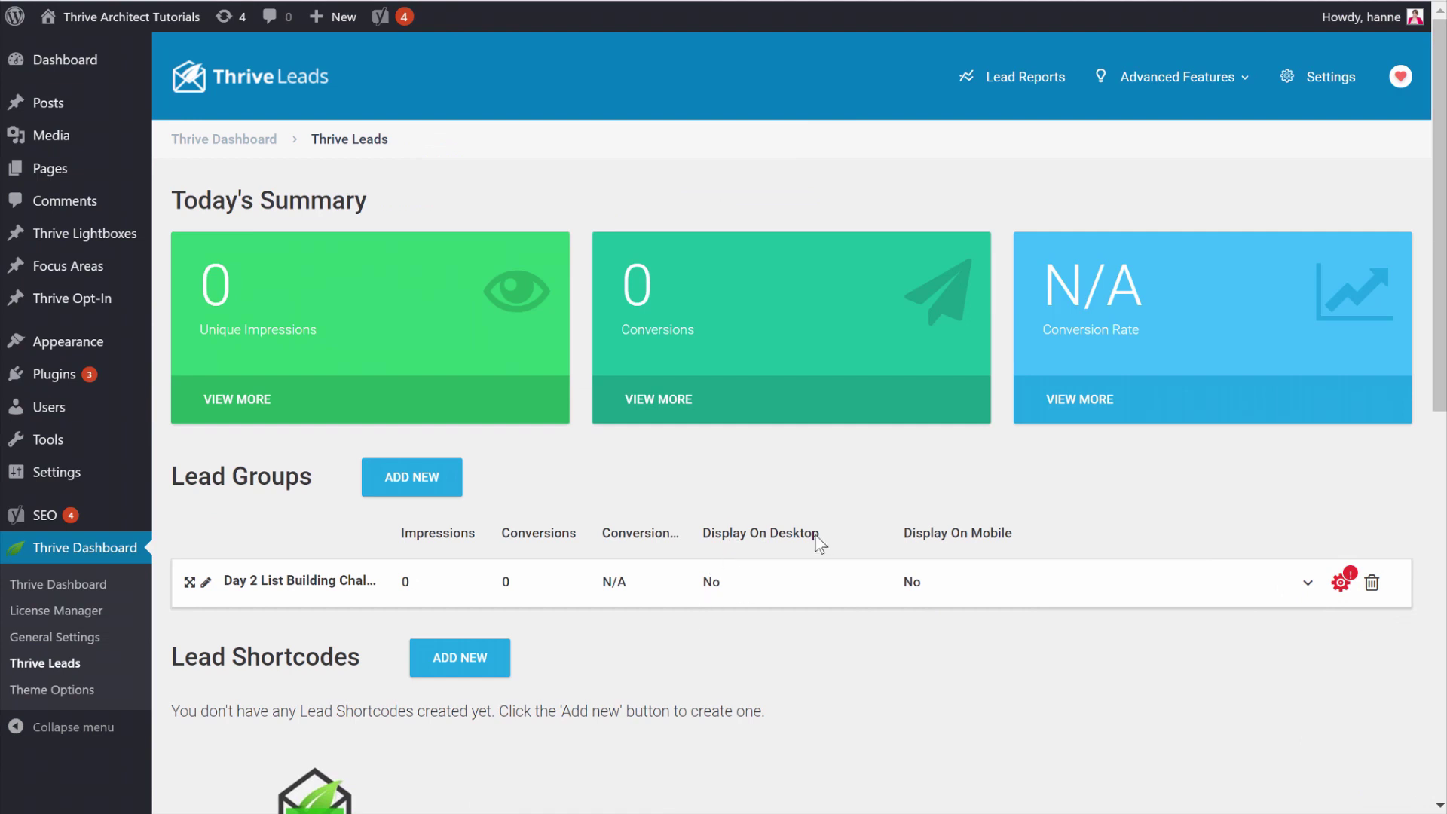
Step: Set the Day 2 List Building Challenge lead group to display on All Pages and All Posts, and save the display settings
{"action": "left_click", "coordinate": [1339, 585]}
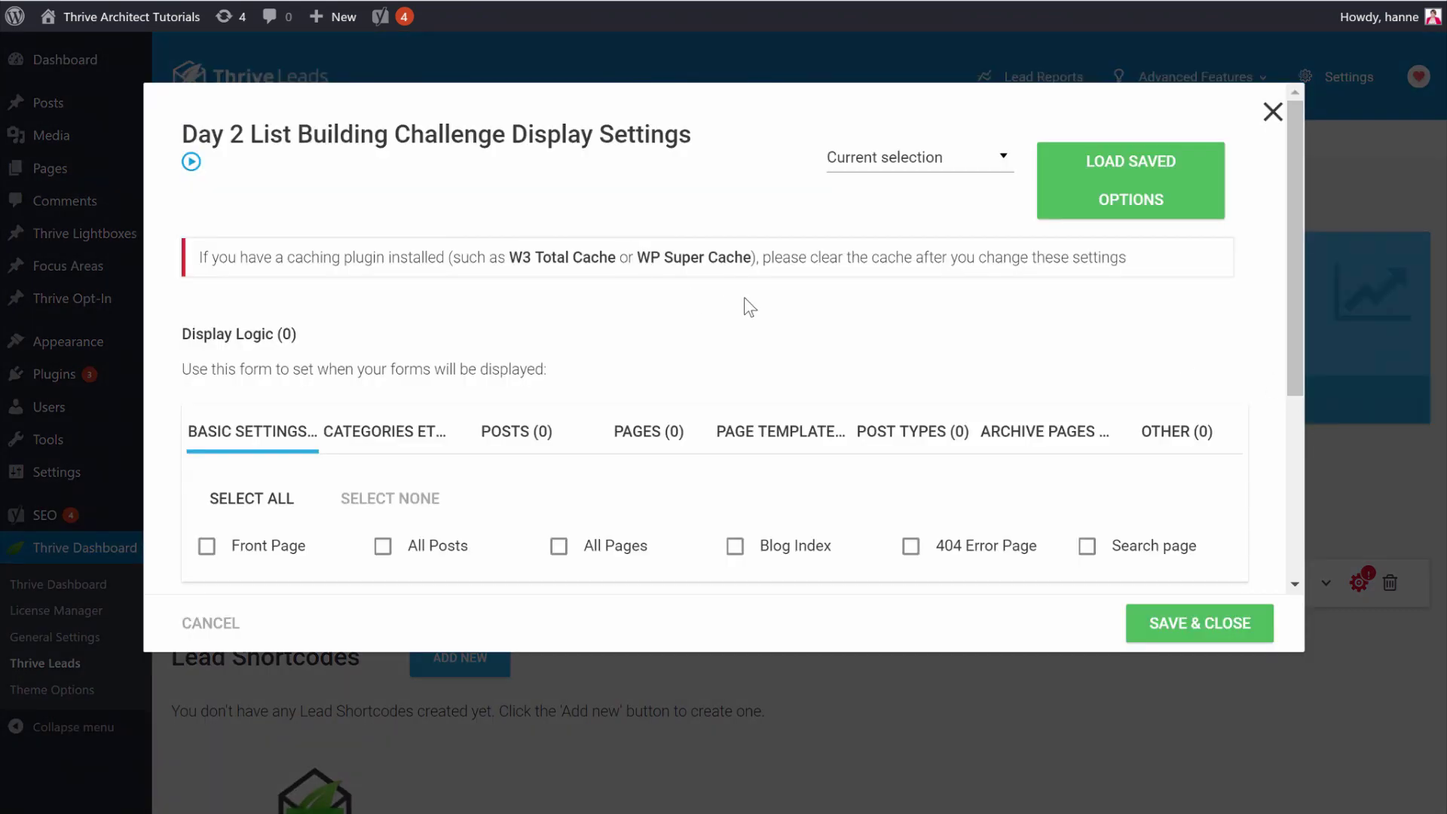
{"action": "scroll", "coordinate": [744, 300], "scroll_direction": "down", "scroll_amount": 3}
{"action": "scroll", "coordinate": [745, 300], "scroll_direction": "up", "scroll_amount": 3}
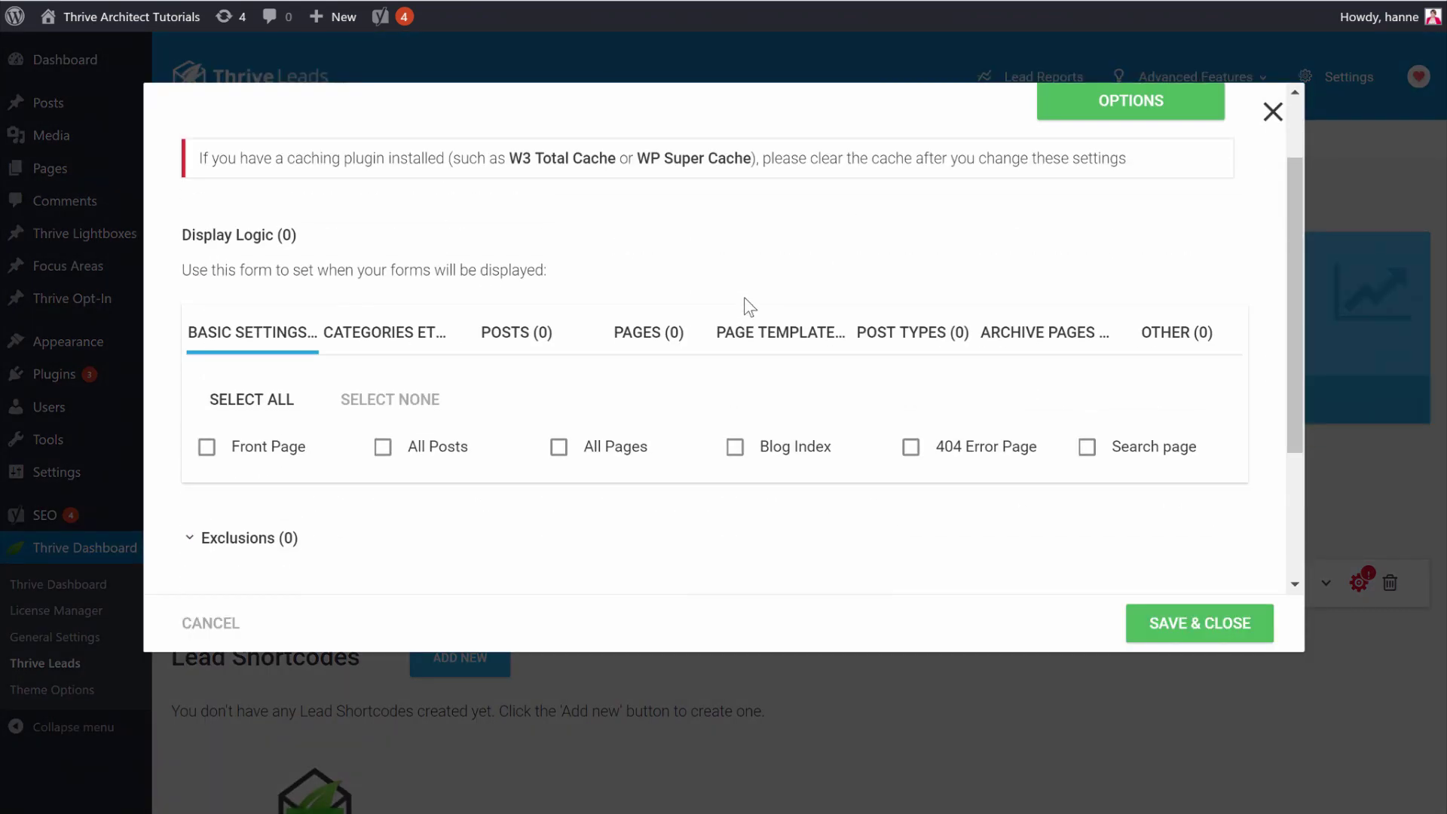
{"action": "scroll", "coordinate": [744, 300], "scroll_direction": "down", "scroll_amount": 1}
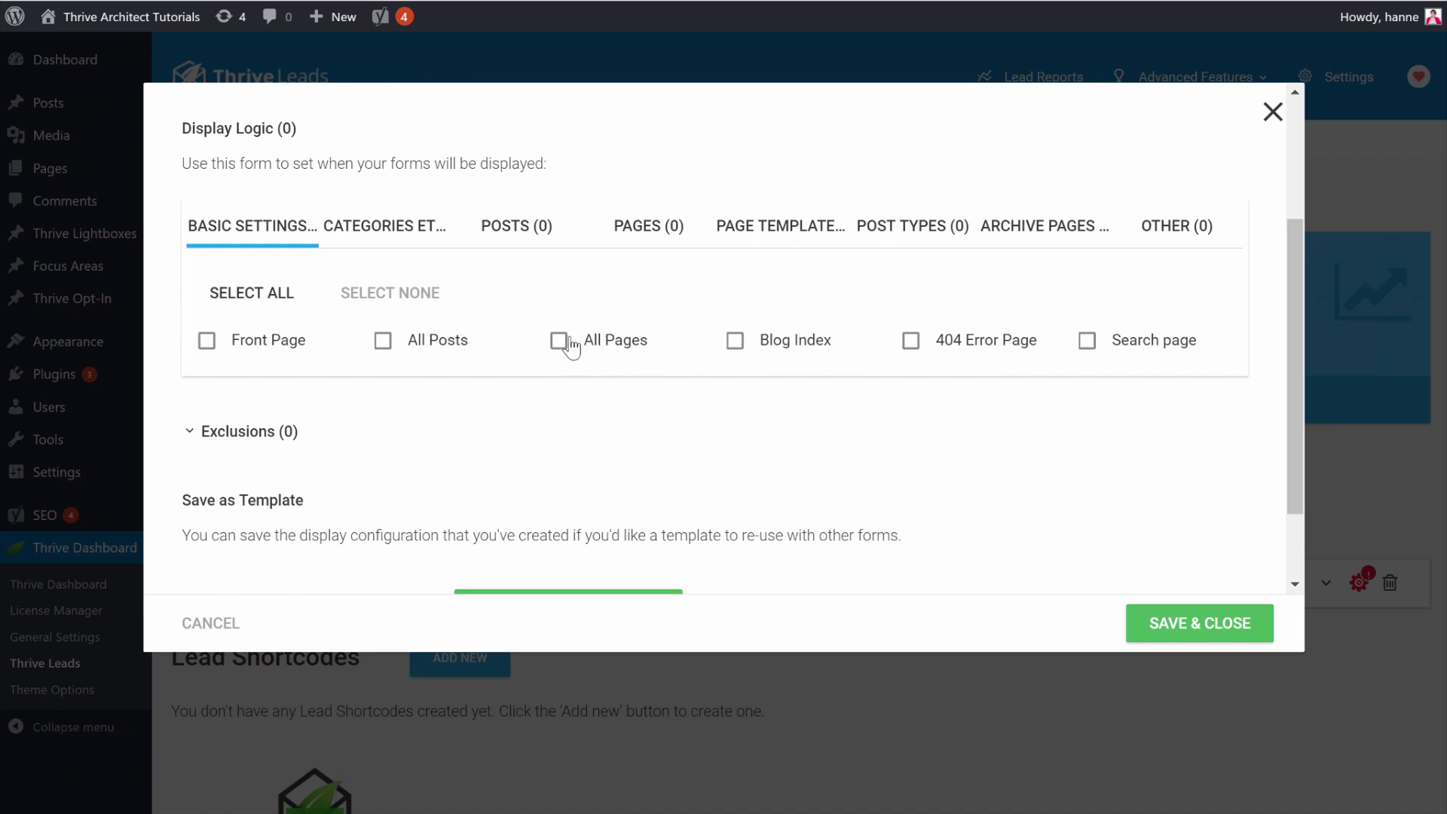
{"action": "left_click", "coordinate": [573, 347]}
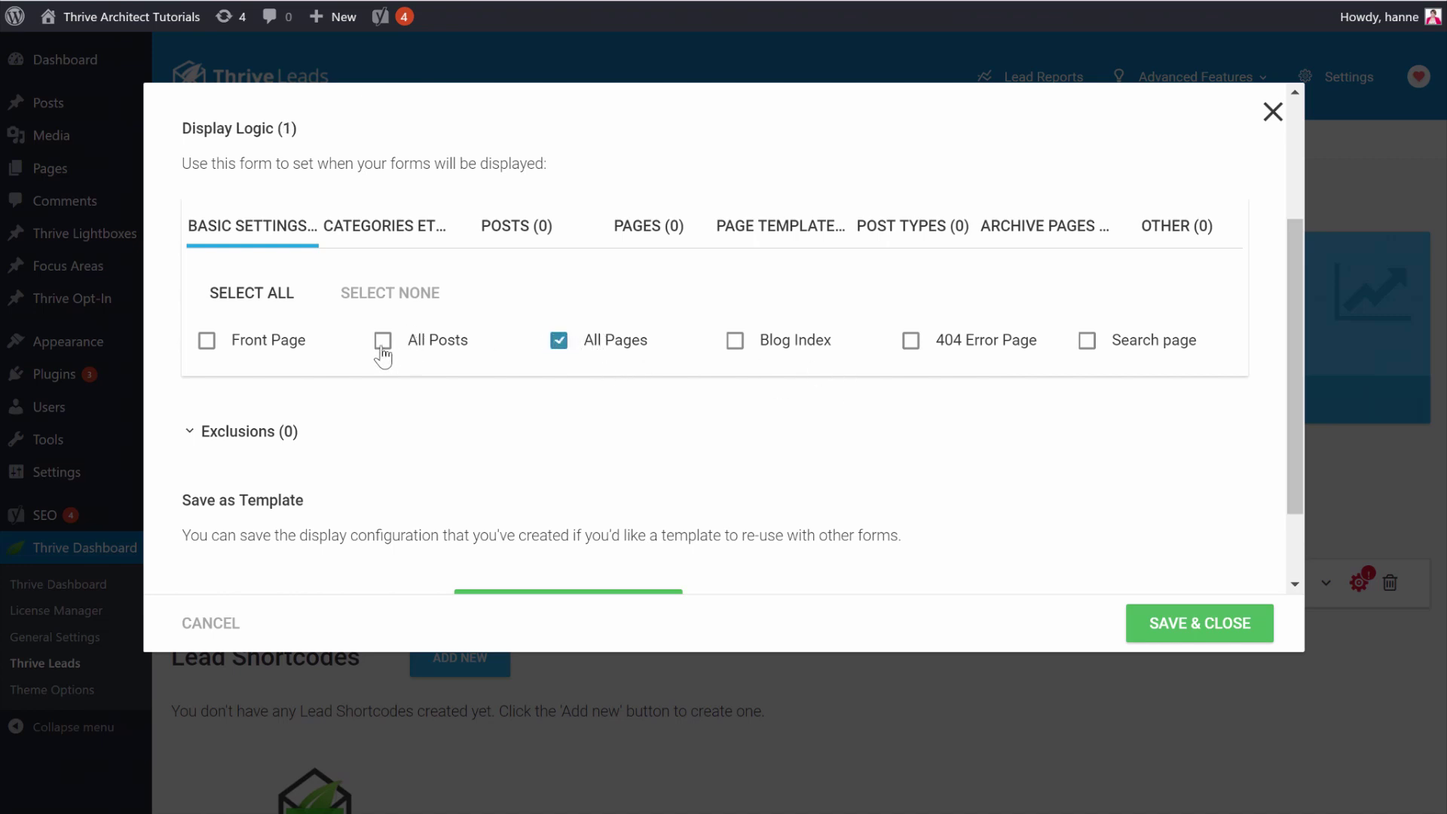
{"action": "left_click", "coordinate": [382, 350]}
{"action": "left_click", "coordinate": [1238, 625]}
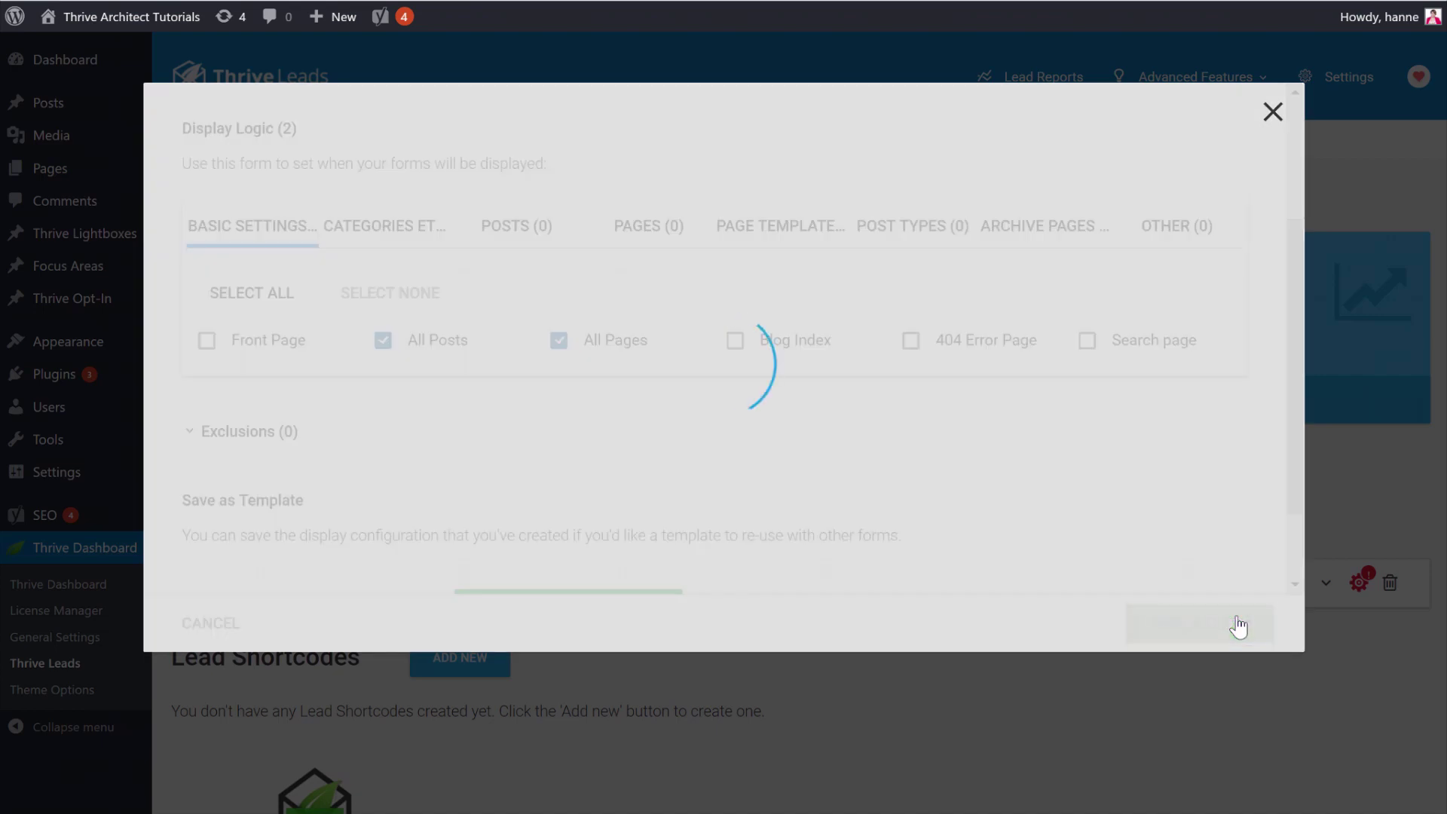
Step: Expand the Day 2 List Building Challenge lead group and turn on its Lightbox for both desktop and mobile
{"action": "scroll", "coordinate": [1238, 626], "scroll_direction": "down", "scroll_amount": 3}
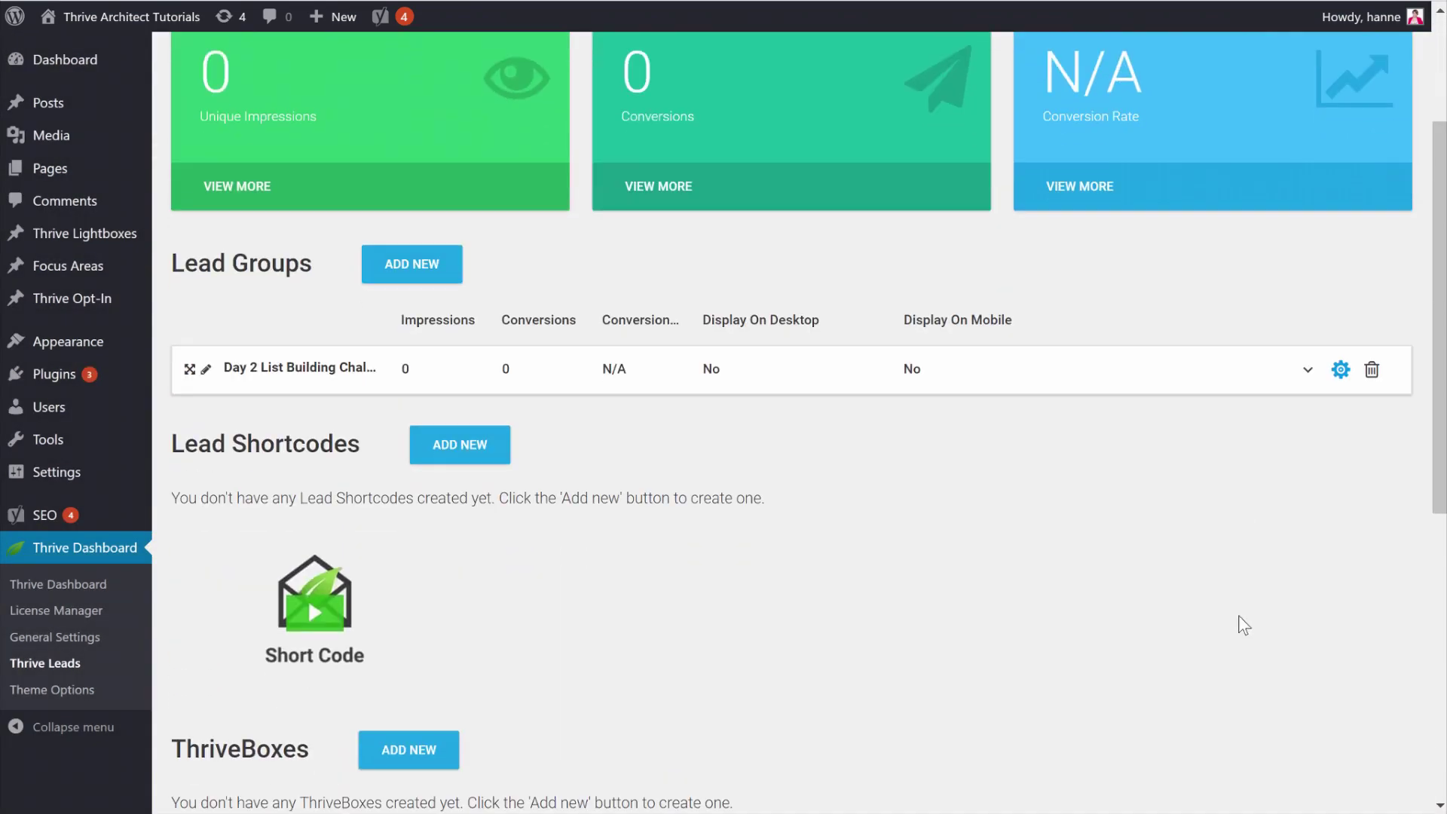
{"action": "left_click", "coordinate": [1308, 370]}
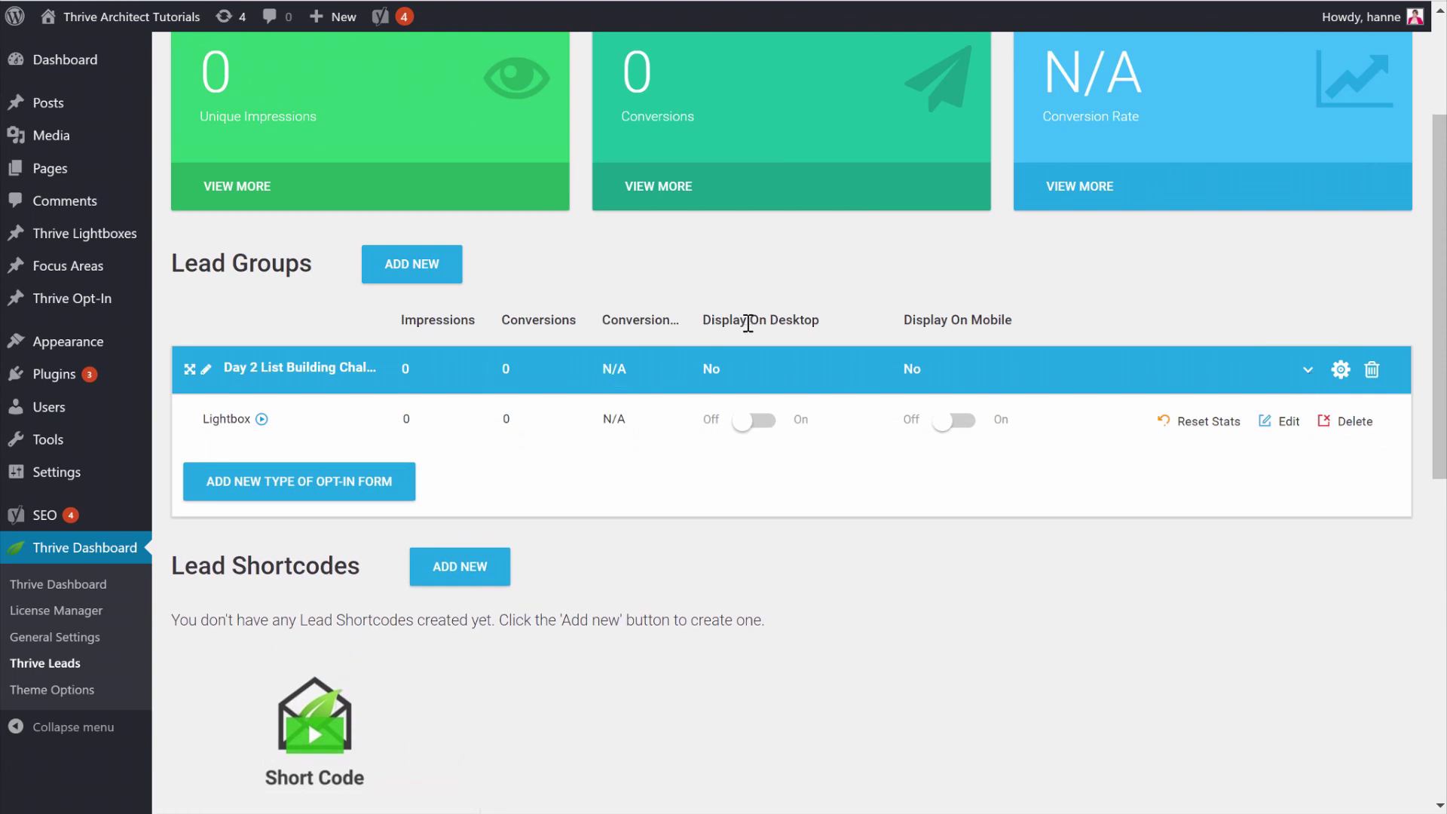
{"action": "left_click", "coordinate": [772, 432]}
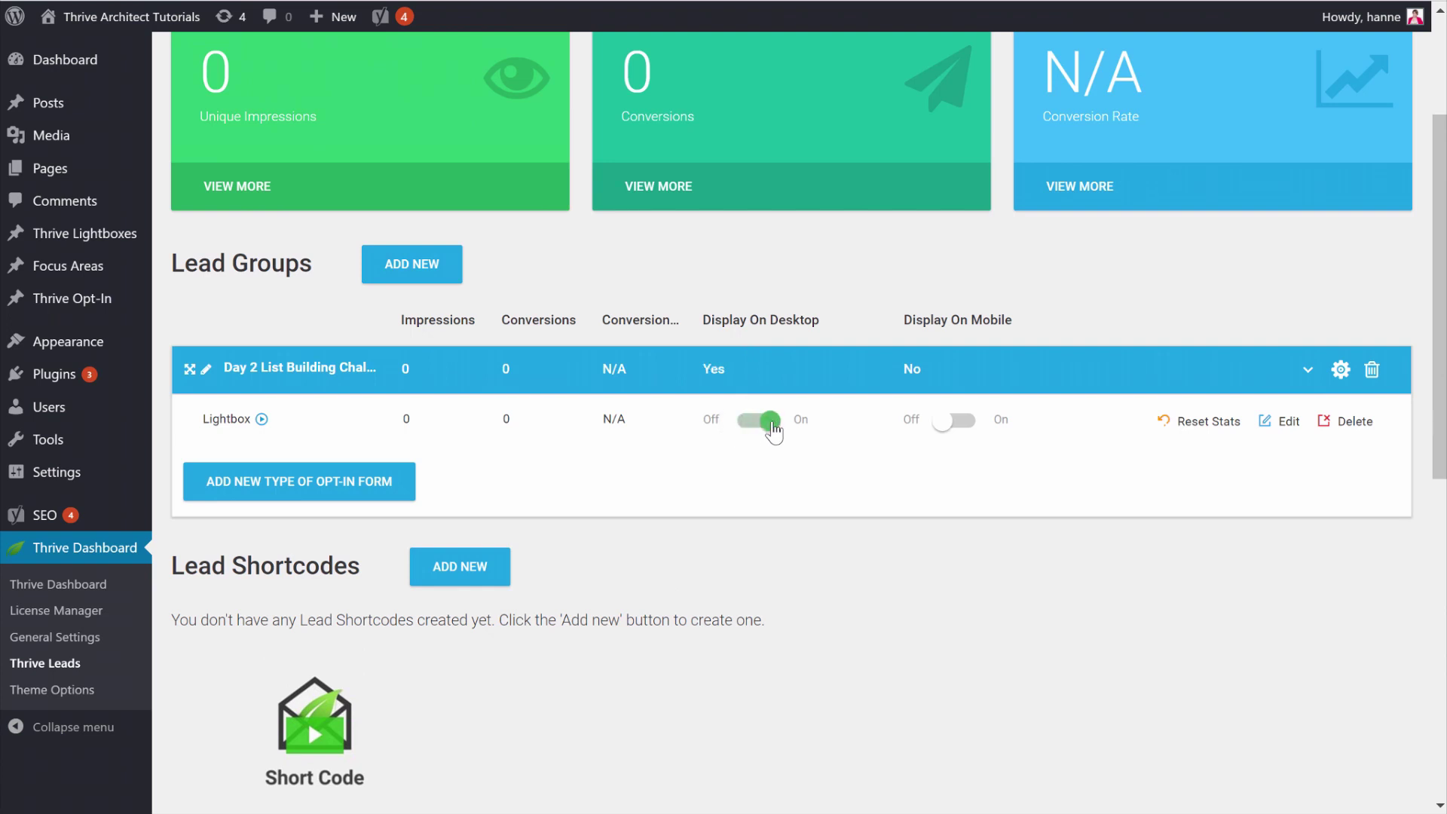
{"action": "left_click", "coordinate": [966, 433]}
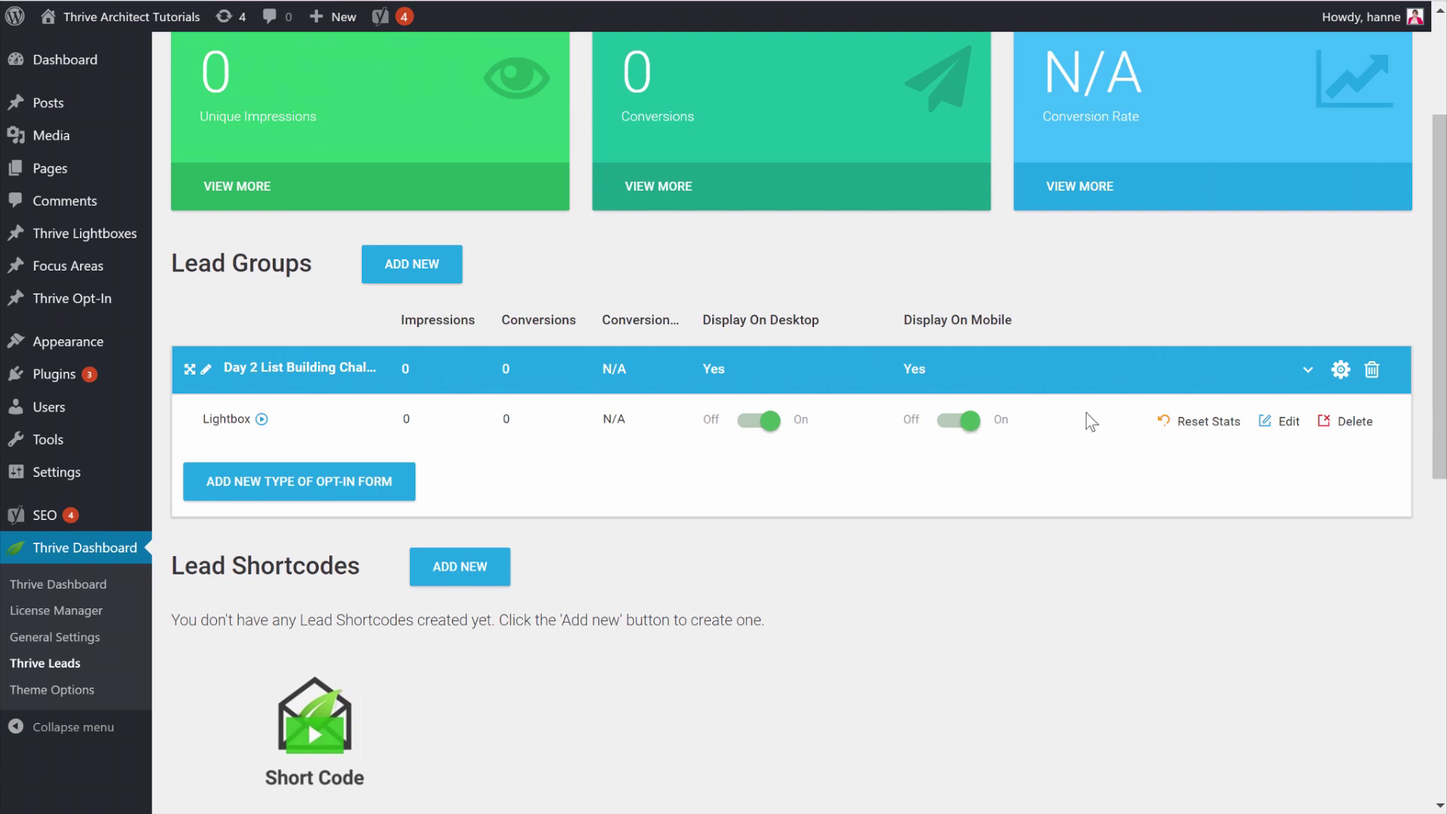
Step: Open the lightbox form's design in the Thrive Architect editor and preview it in the tablet view
{"action": "left_click", "coordinate": [1272, 426]}
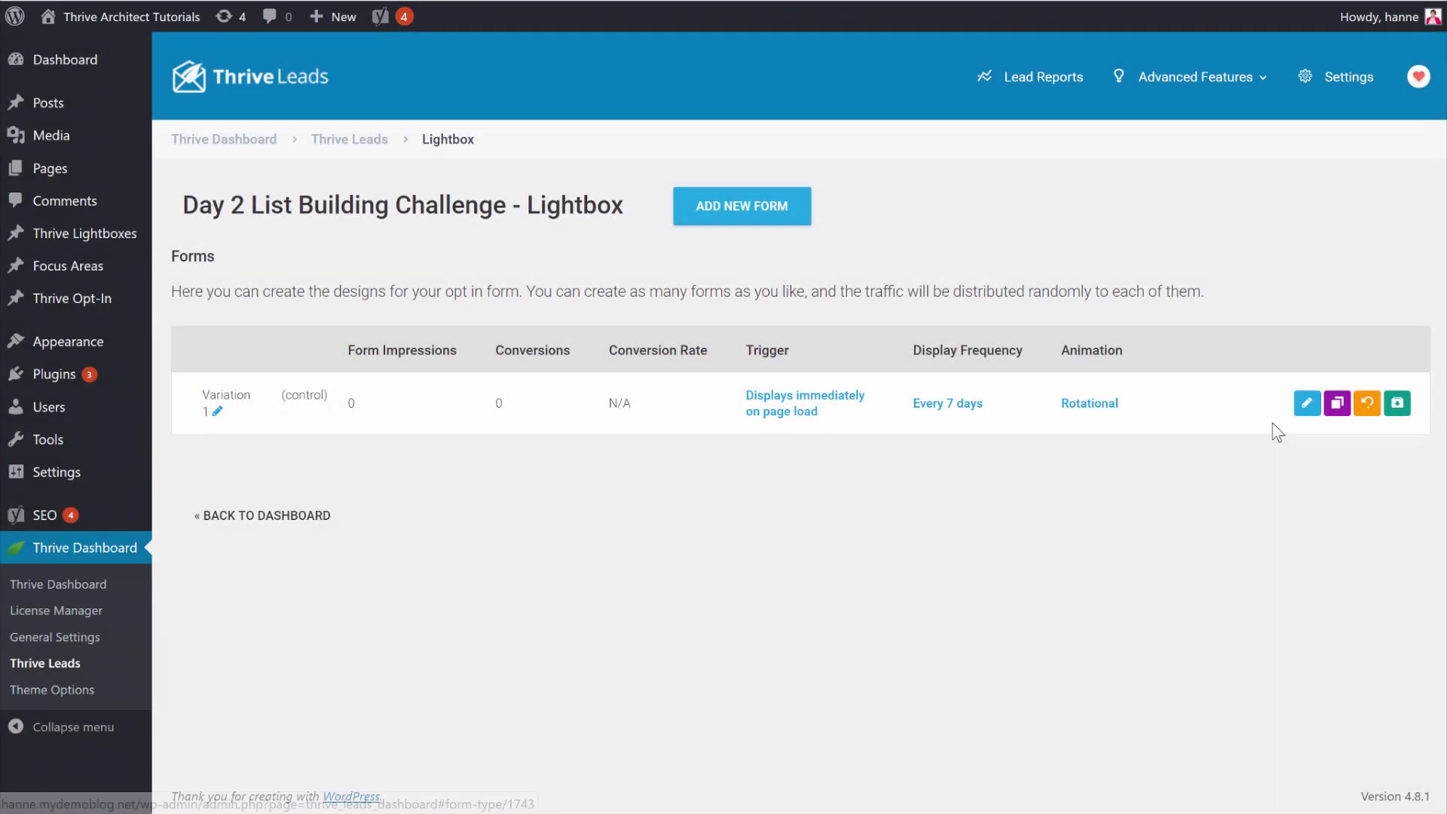
{"action": "left_click", "coordinate": [1212, 407]}
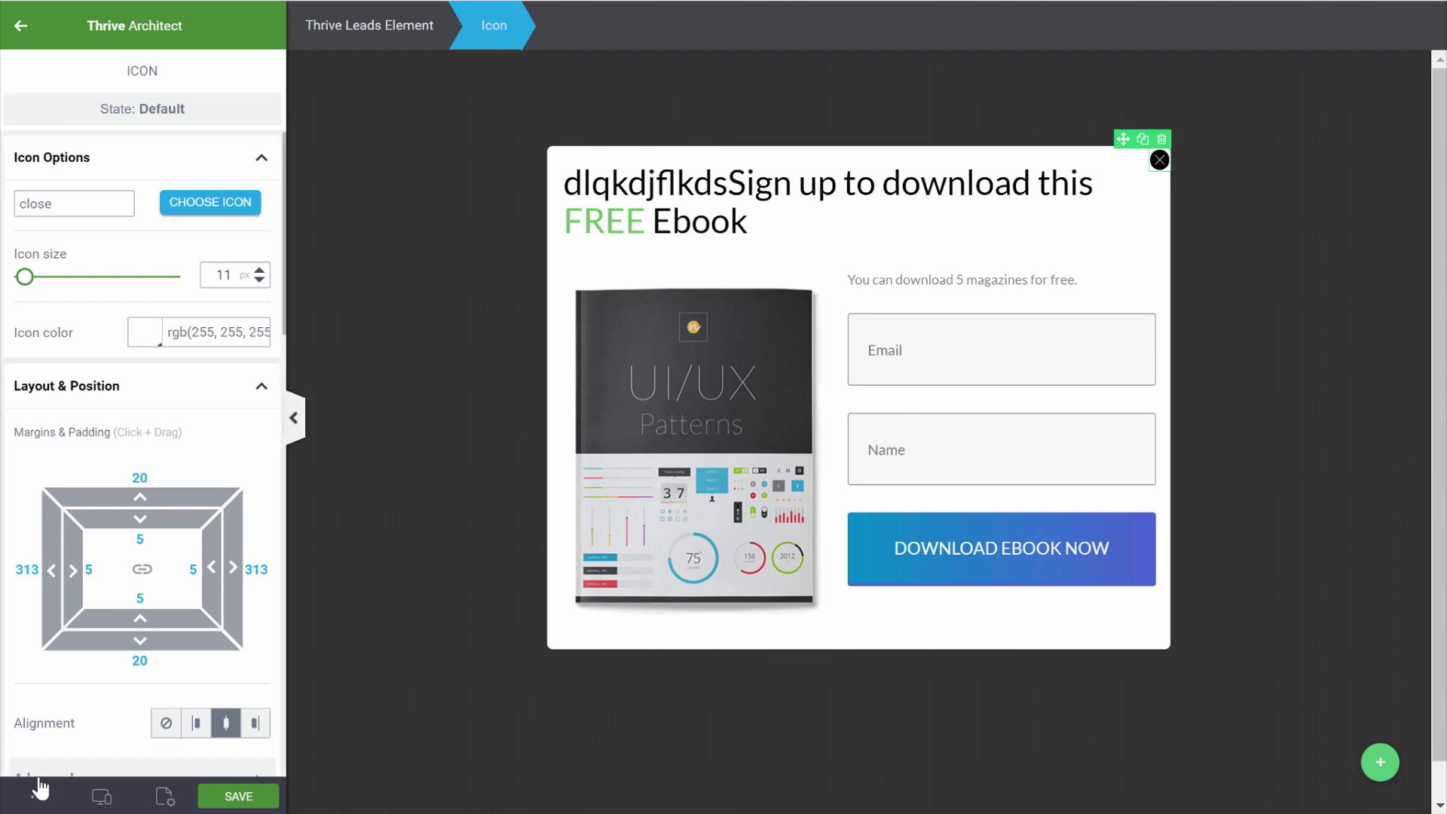
{"action": "left_click", "coordinate": [102, 797]}
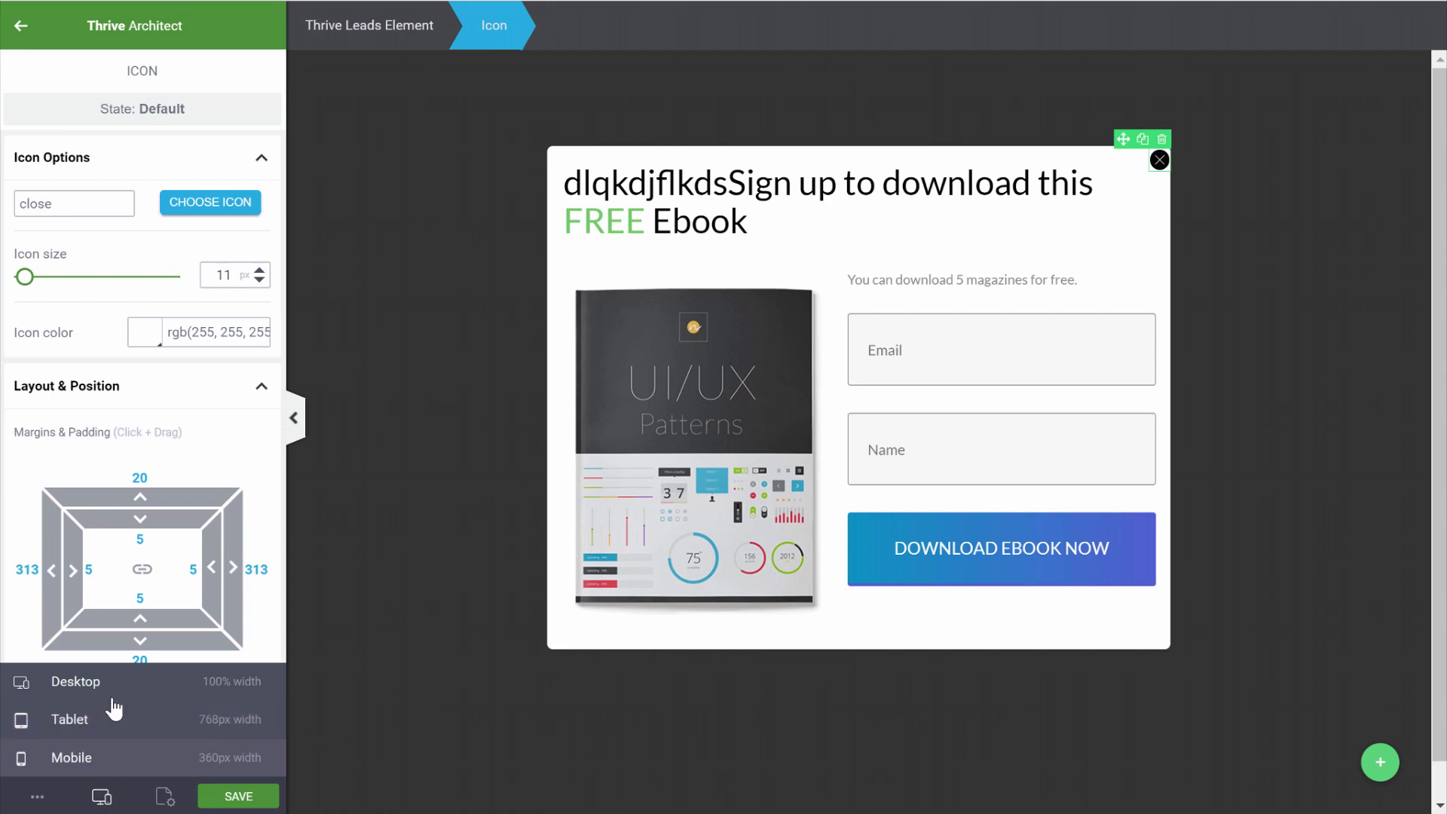
{"action": "left_click", "coordinate": [113, 721]}
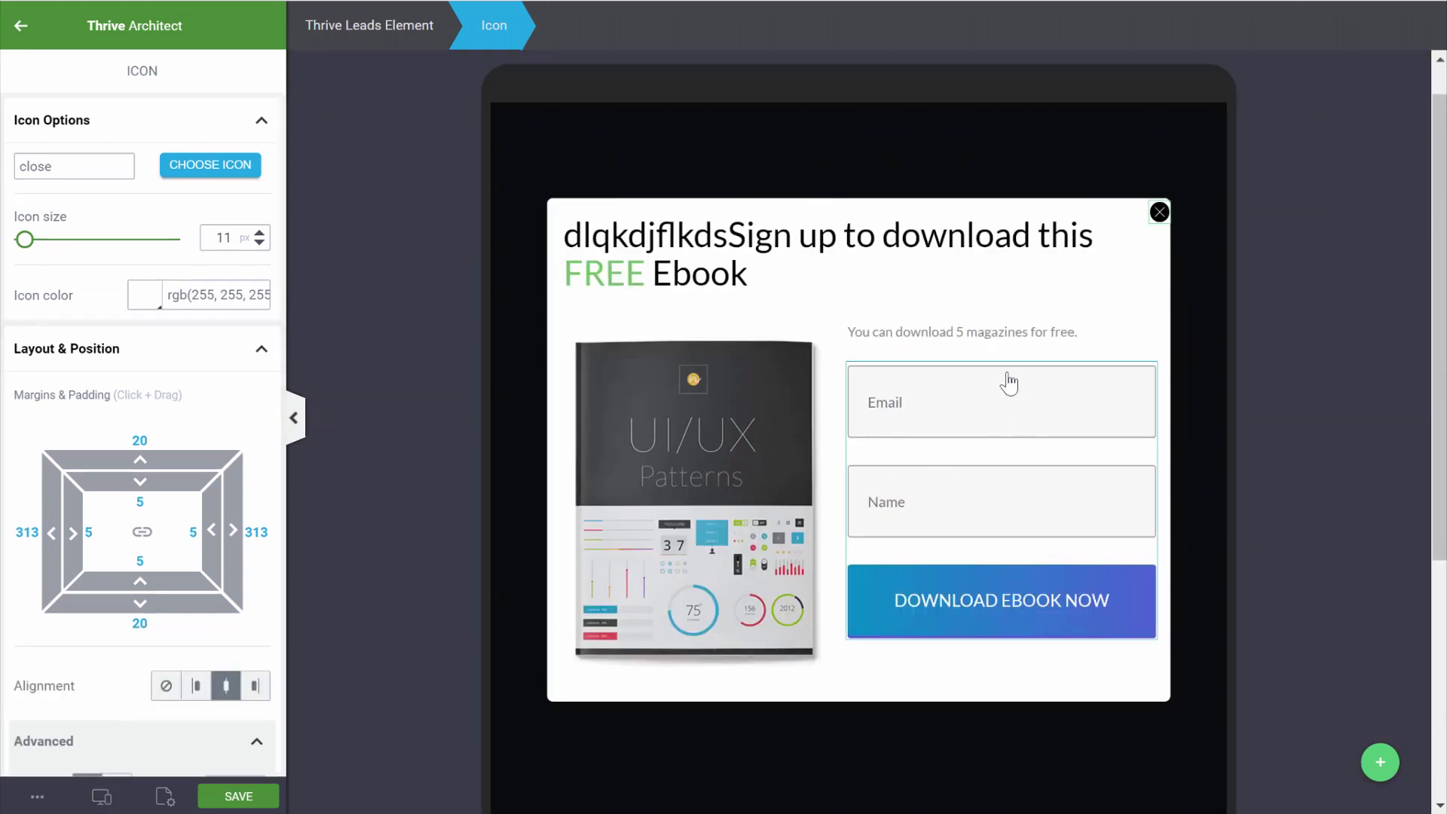
Step: Switch the form preview to the mobile view and examine its layout from the headline down to the submit button
{"action": "left_click", "coordinate": [100, 800]}
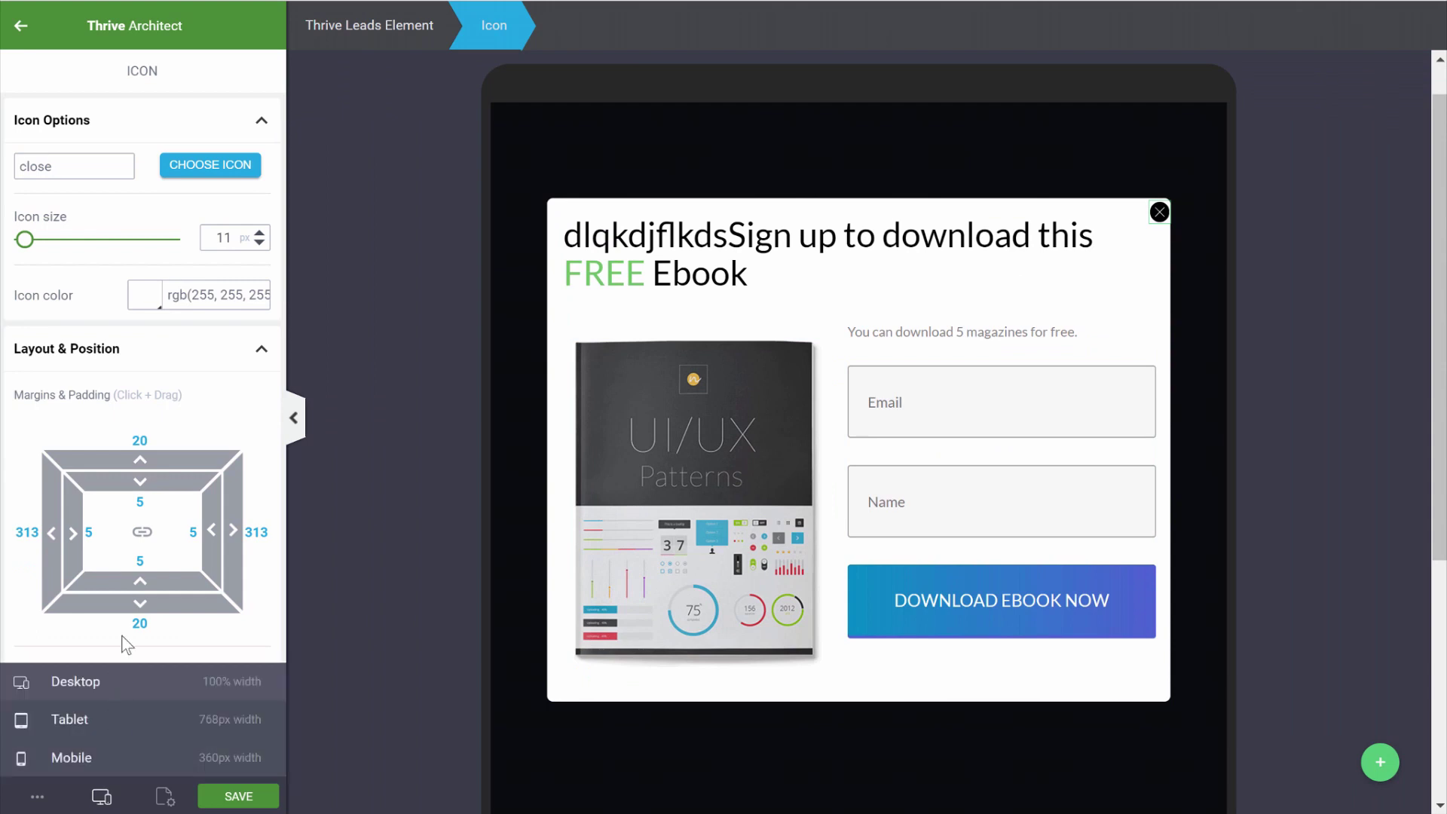
{"action": "left_click", "coordinate": [85, 767]}
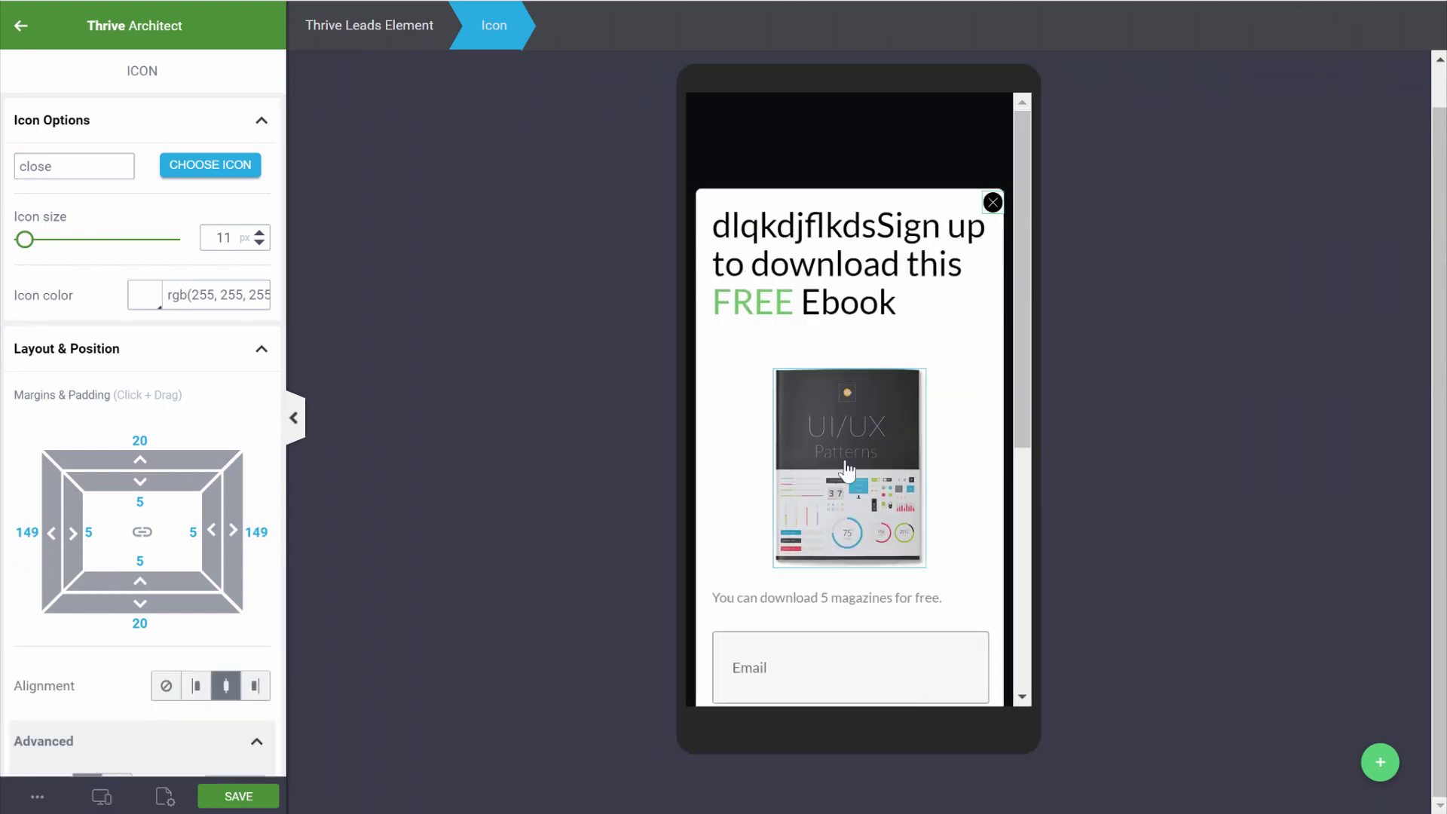
{"action": "scroll", "coordinate": [933, 354], "scroll_direction": "down", "scroll_amount": 5}
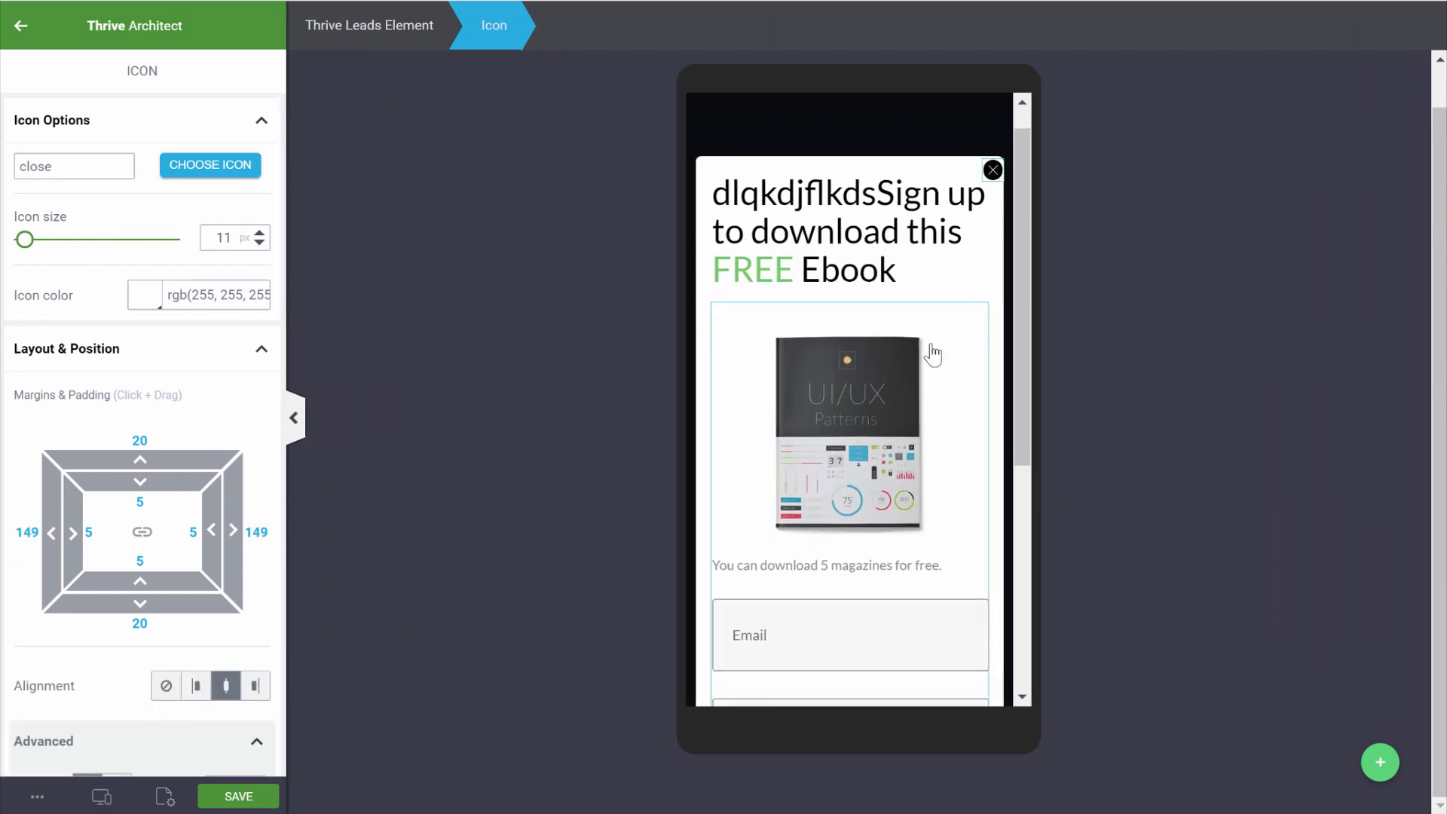
{"action": "scroll", "coordinate": [933, 354], "scroll_direction": "up", "scroll_amount": 3}
{"action": "scroll", "coordinate": [933, 354], "scroll_direction": "up", "scroll_amount": 3}
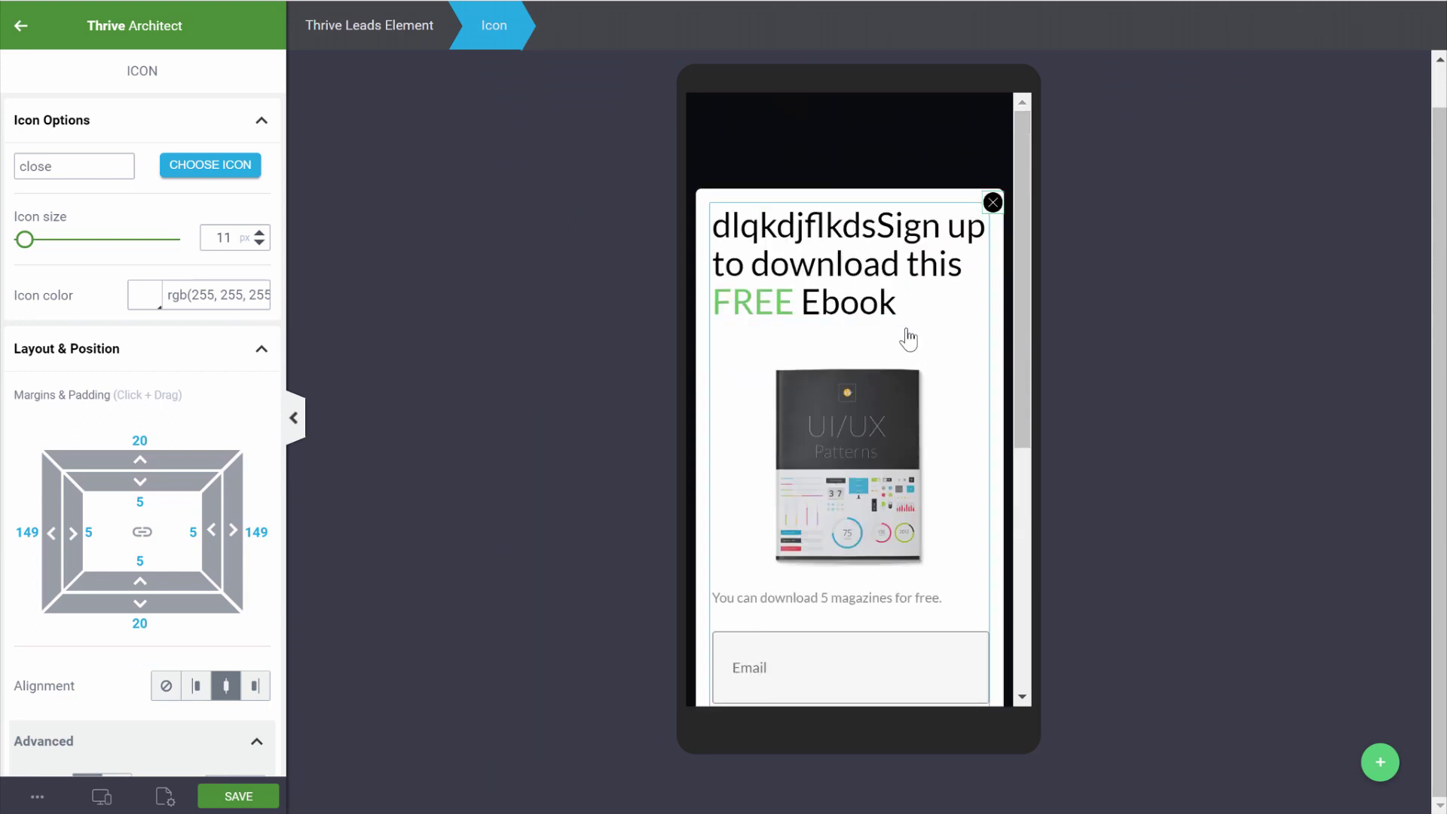
{"action": "scroll", "coordinate": [908, 339], "scroll_direction": "down", "scroll_amount": 5}
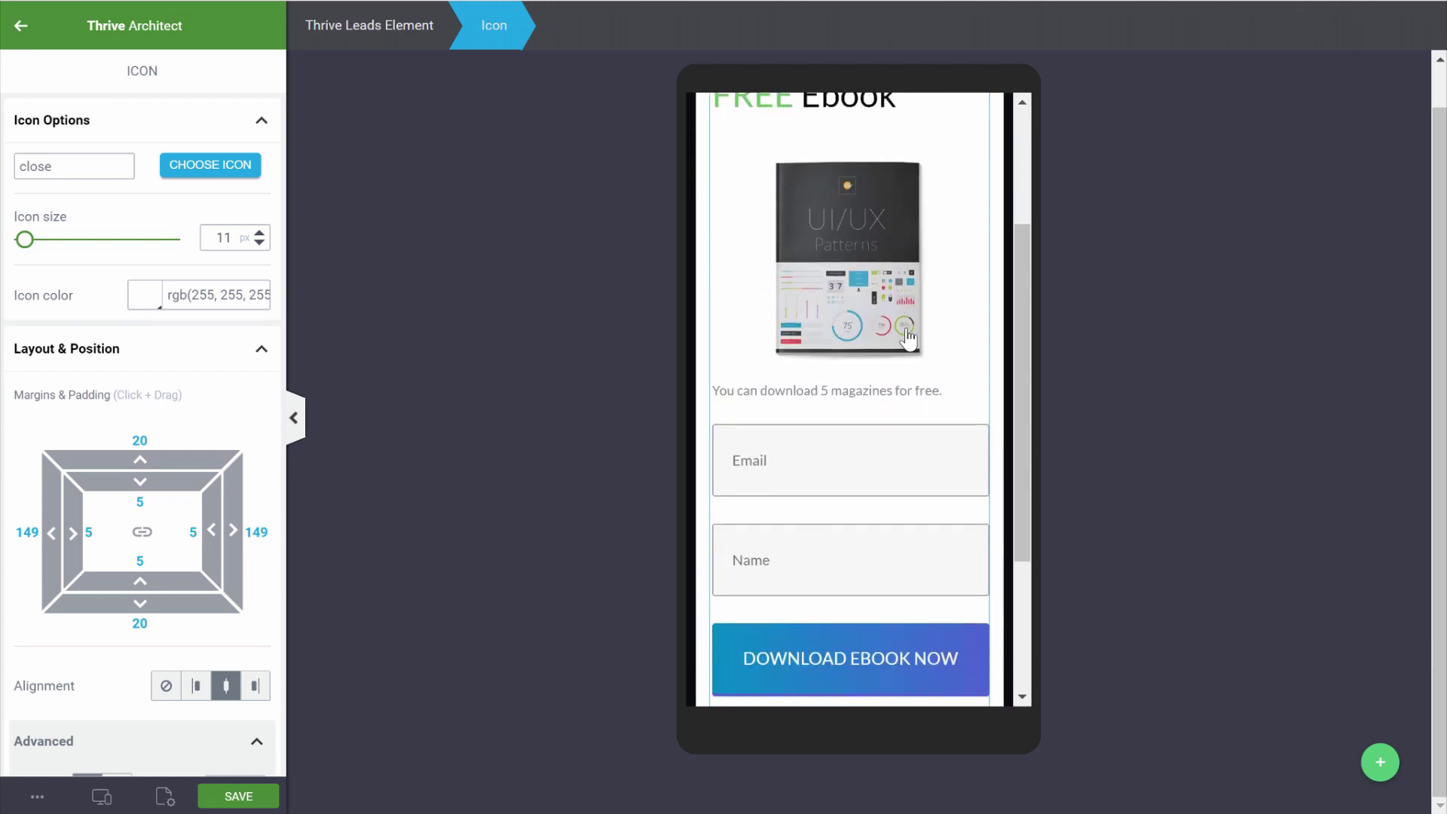
{"action": "scroll", "coordinate": [908, 335], "scroll_direction": "up", "scroll_amount": 5}
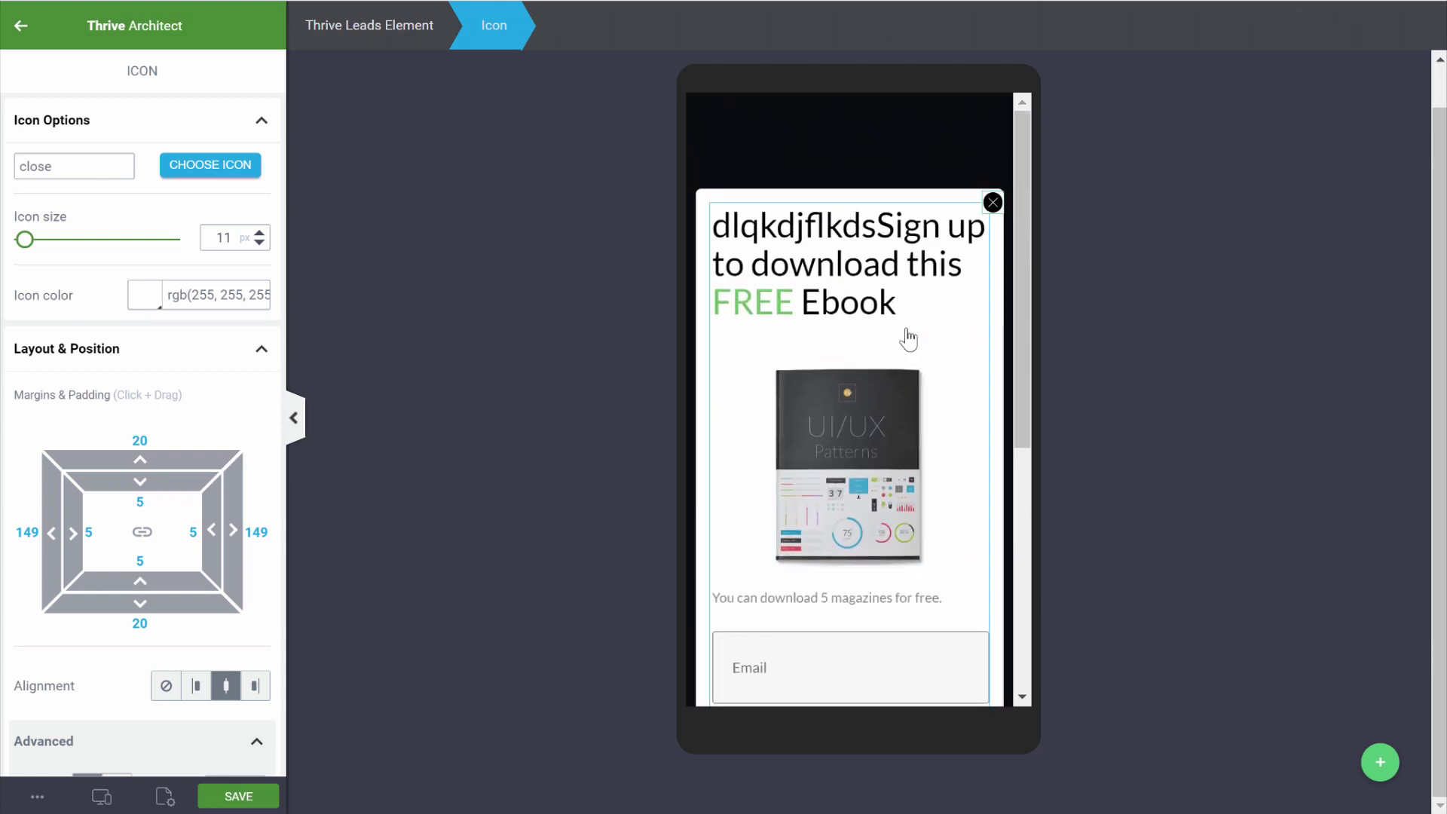
{"action": "scroll", "coordinate": [908, 338], "scroll_direction": "down", "scroll_amount": 5}
{"action": "scroll", "coordinate": [908, 337], "scroll_direction": "up", "scroll_amount": 5}
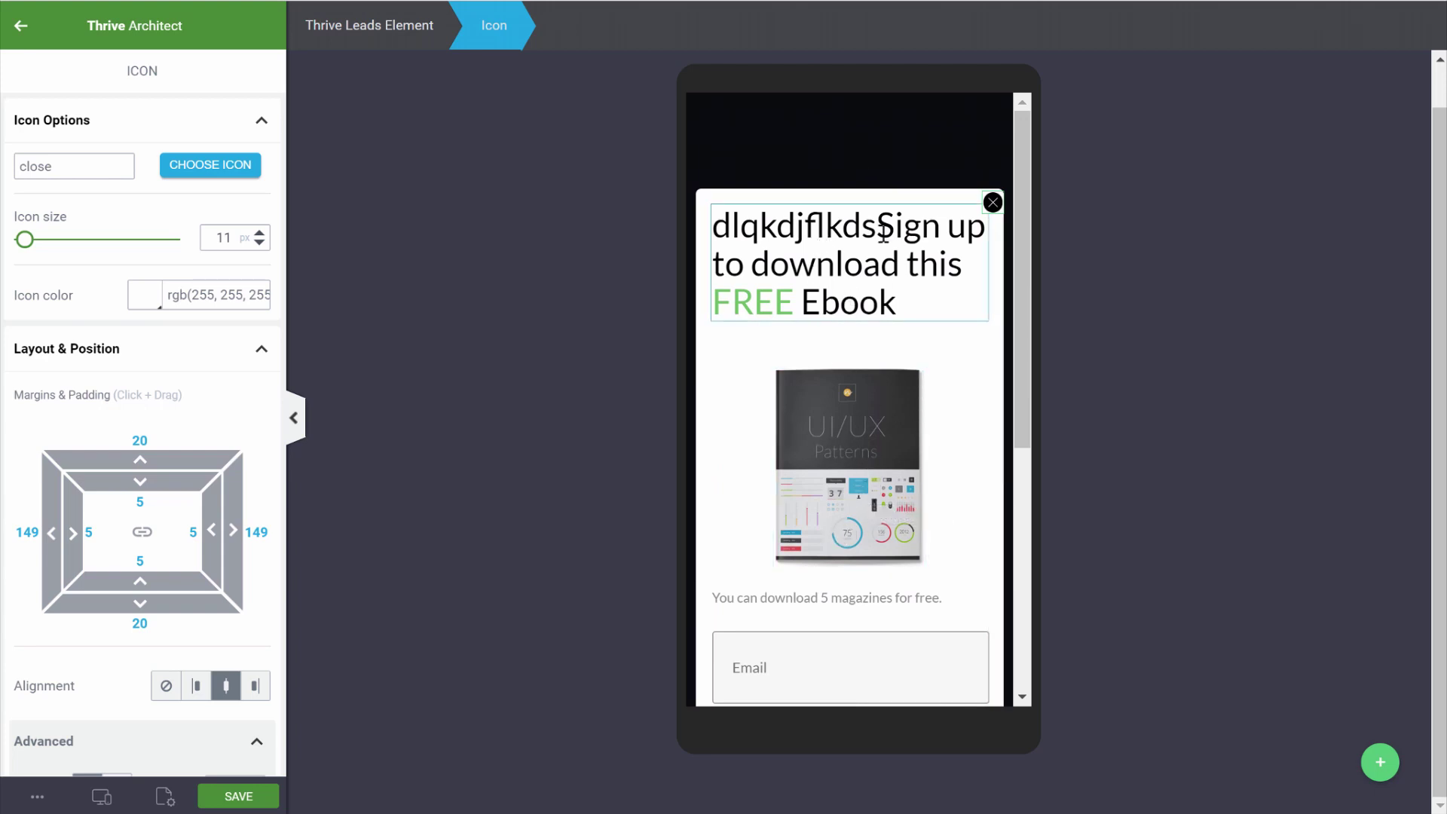
{"action": "scroll", "coordinate": [842, 294], "scroll_direction": "down", "scroll_amount": 4}
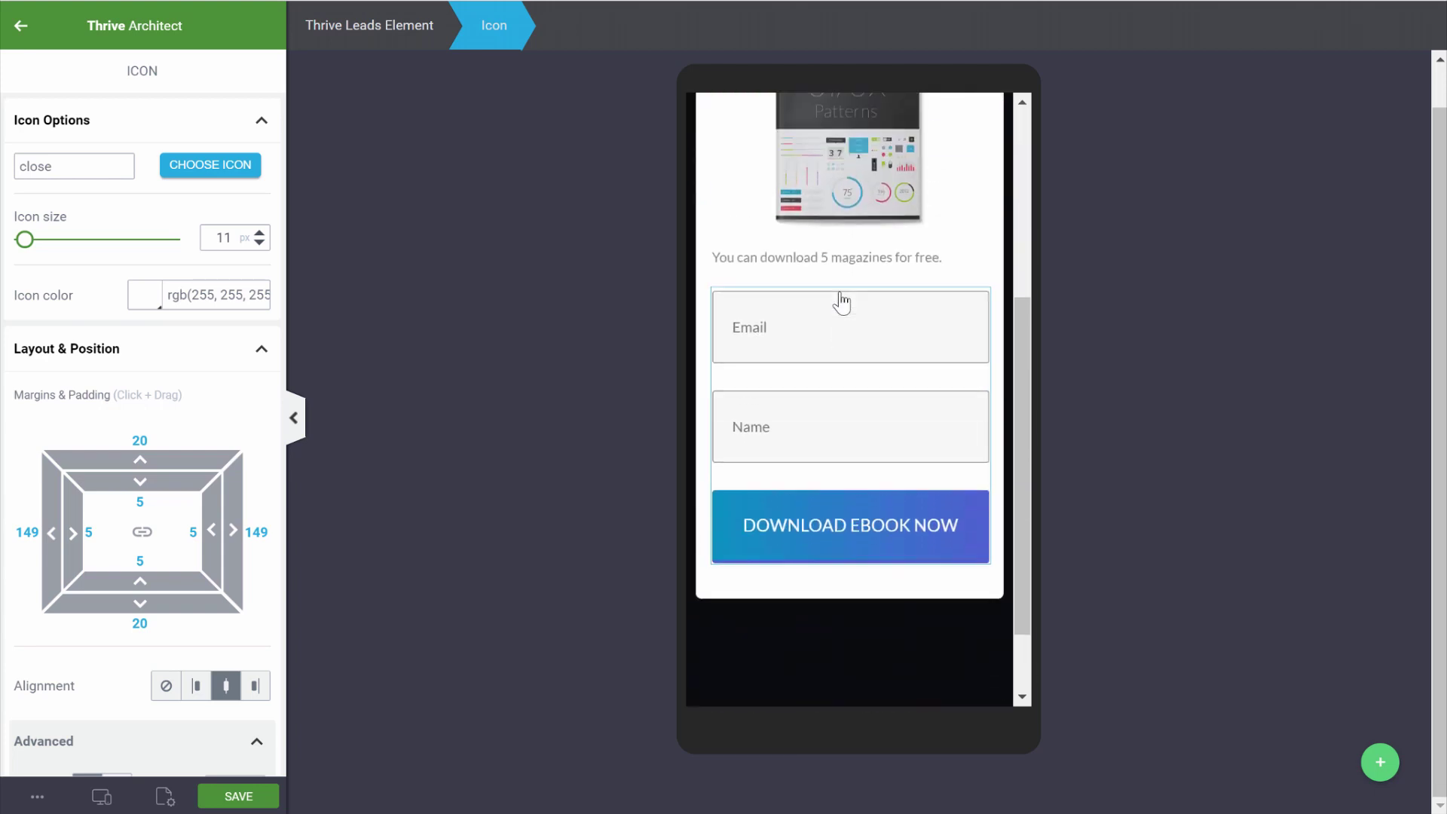
{"action": "scroll", "coordinate": [841, 301], "scroll_direction": "up", "scroll_amount": 4}
Step: Hide the UI/UX Patterns ebook image on mobile and check the form's mobile layout
{"action": "left_click", "coordinate": [852, 322]}
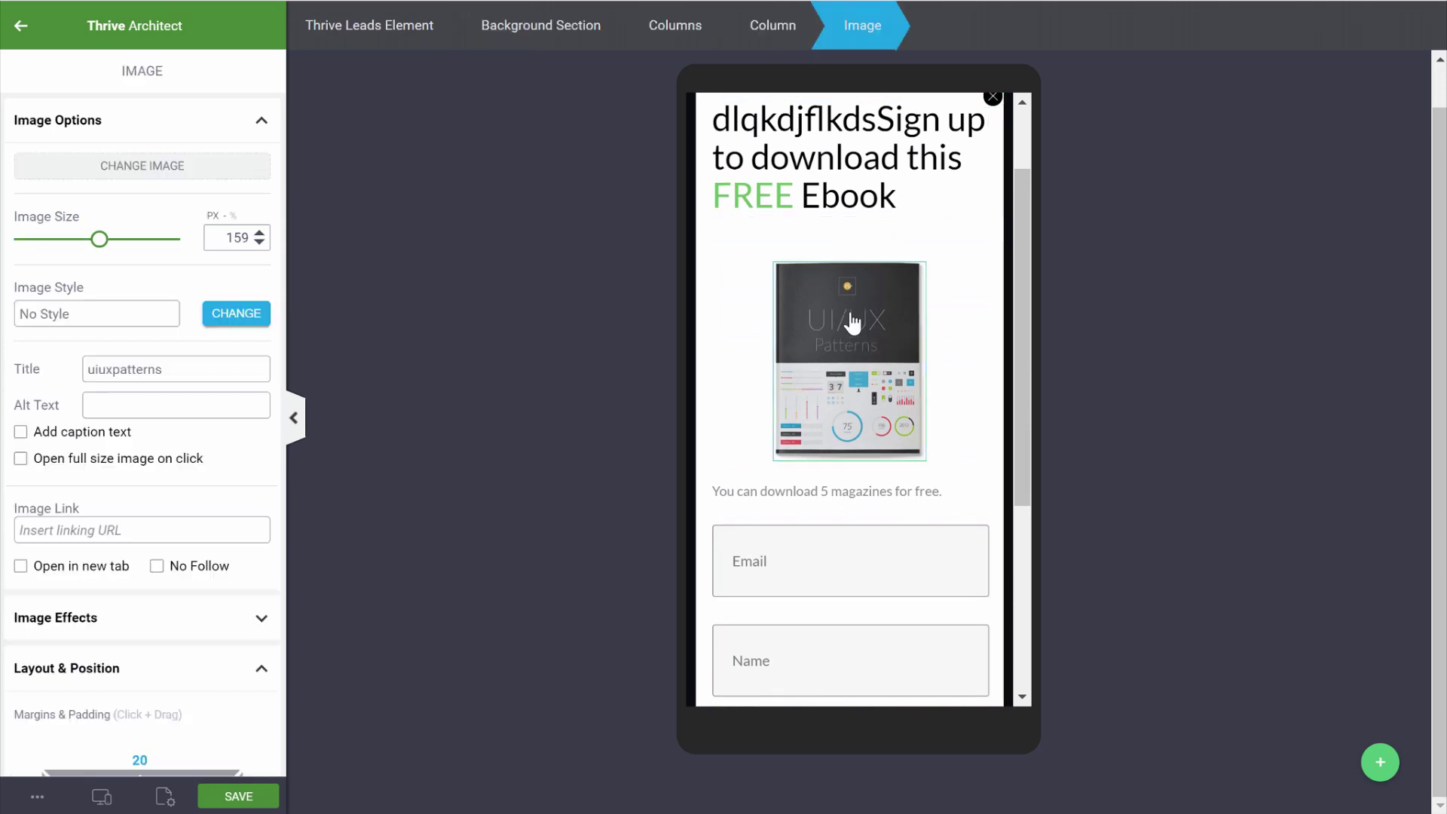
{"action": "scroll", "coordinate": [172, 418], "scroll_direction": "down", "scroll_amount": 14}
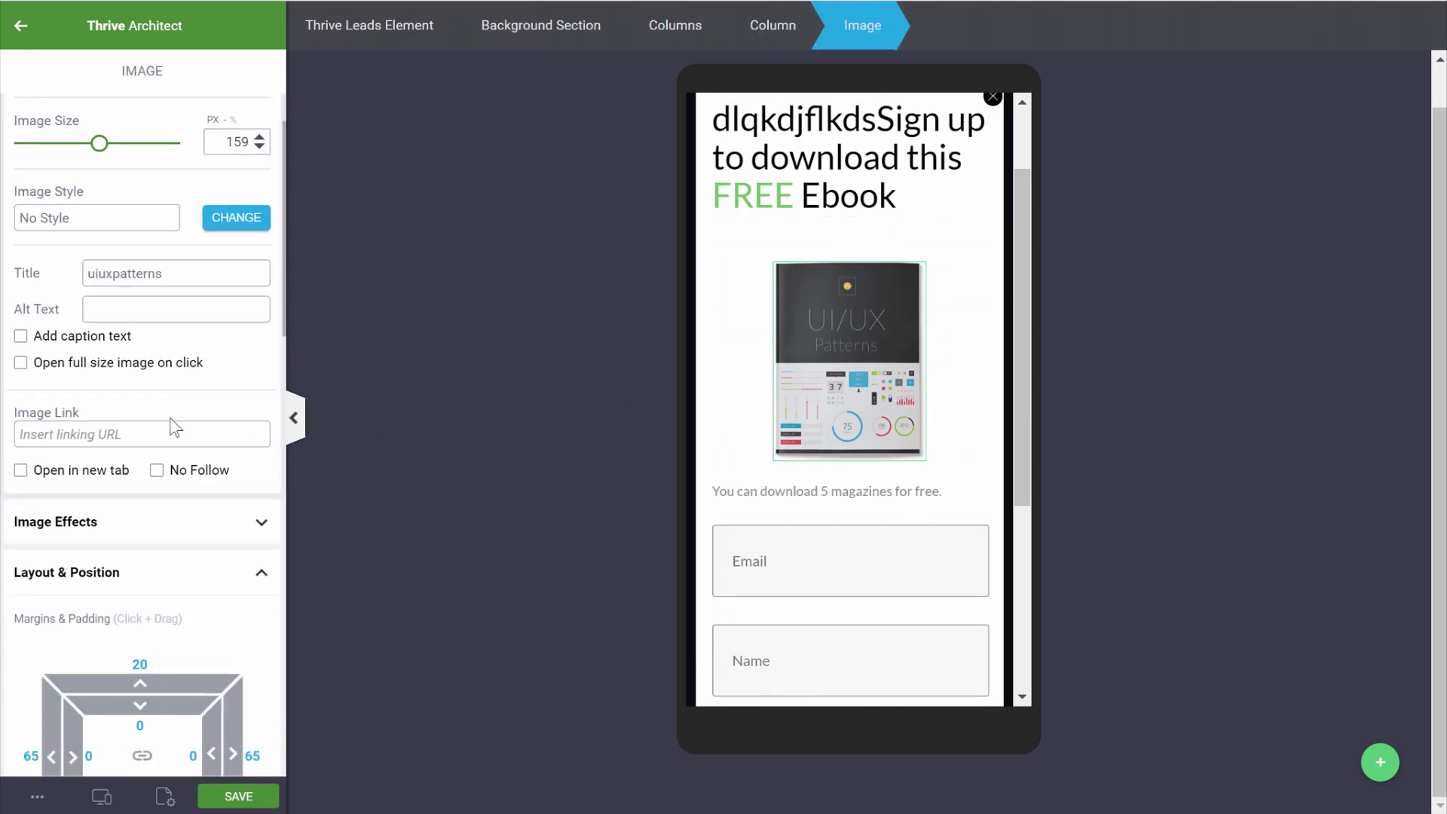
{"action": "scroll", "coordinate": [171, 418], "scroll_direction": "down", "scroll_amount": 5}
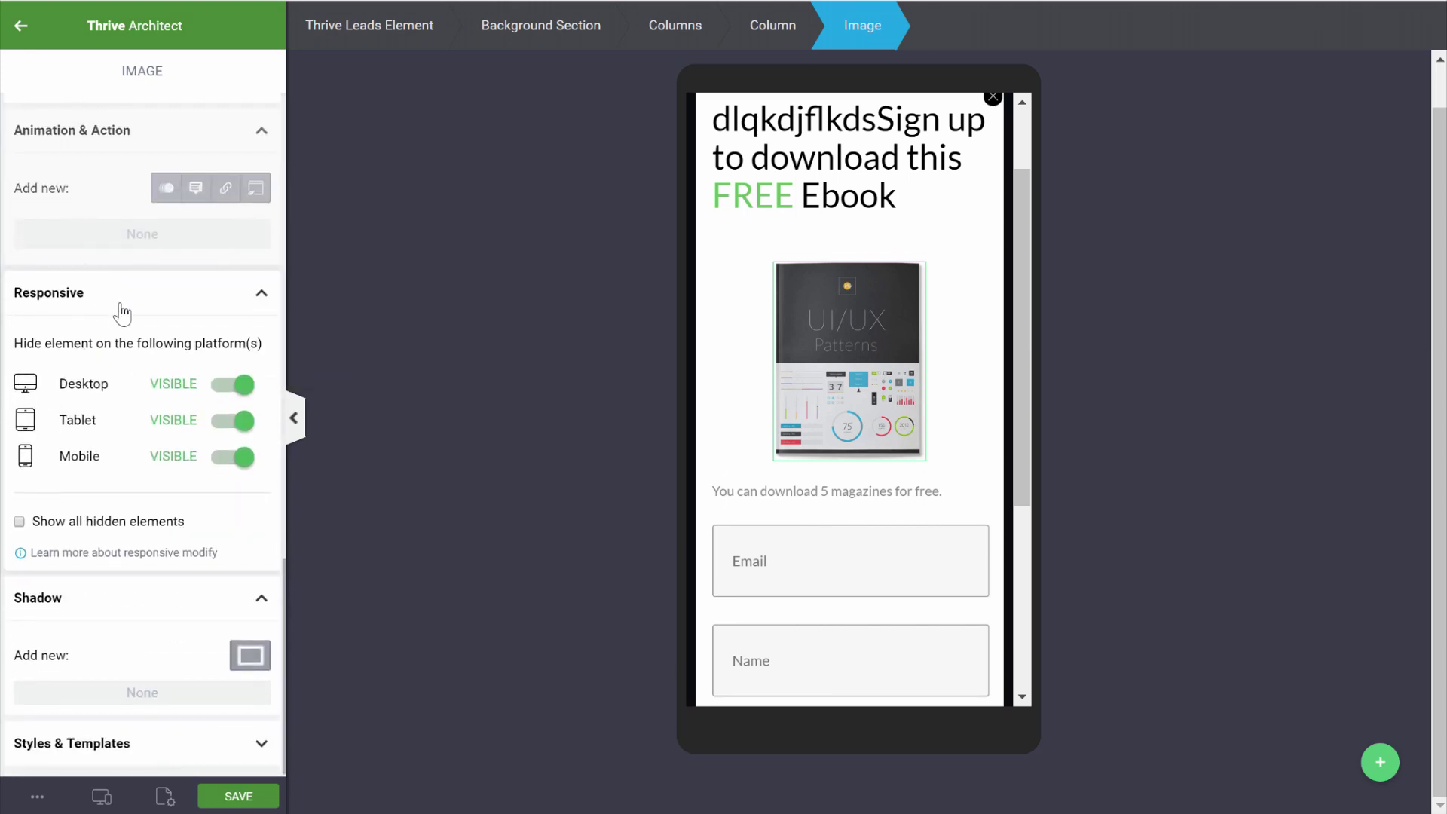
{"action": "left_click", "coordinate": [233, 457]}
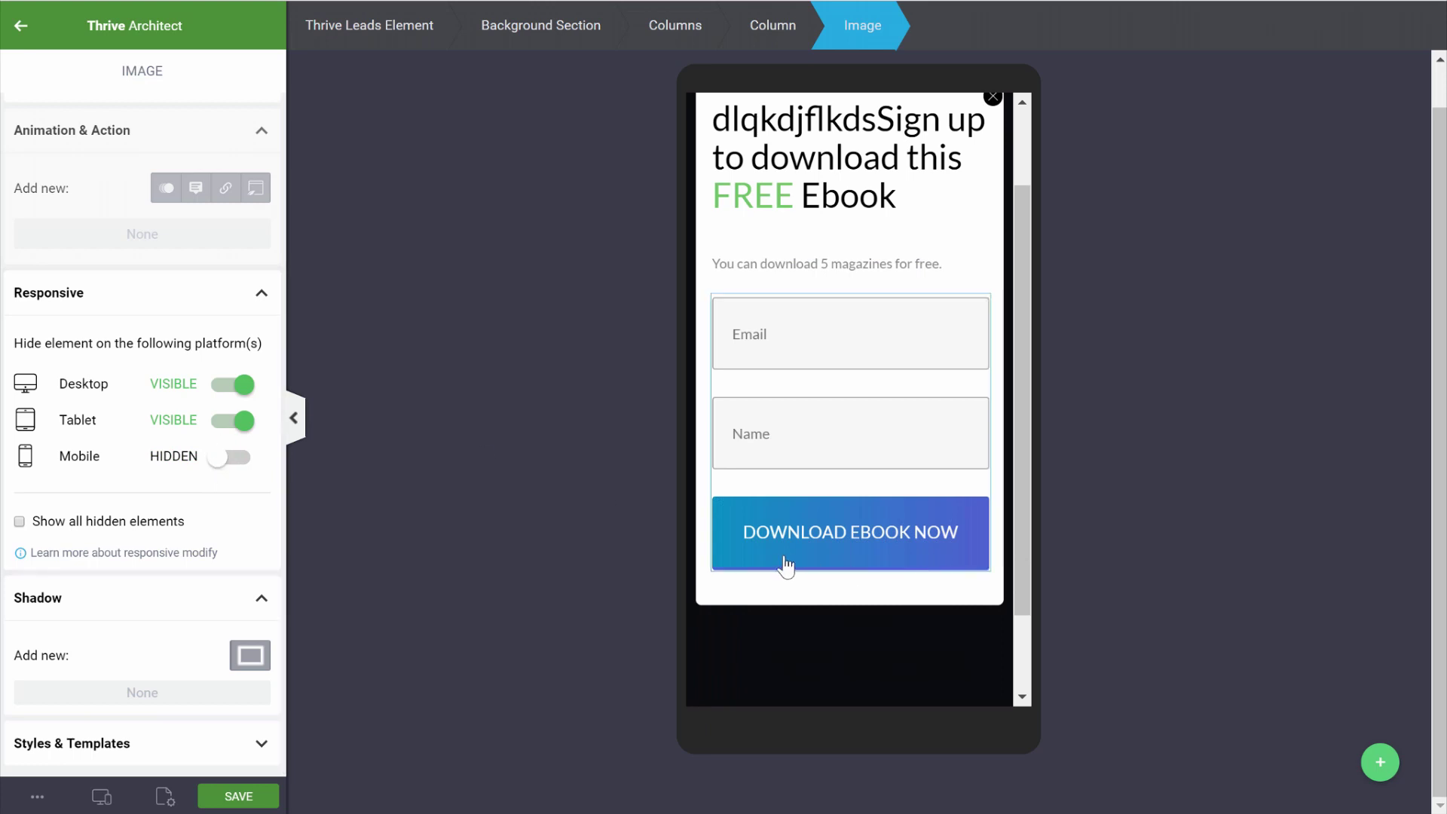
{"action": "scroll", "coordinate": [784, 566], "scroll_direction": "up", "scroll_amount": 2}
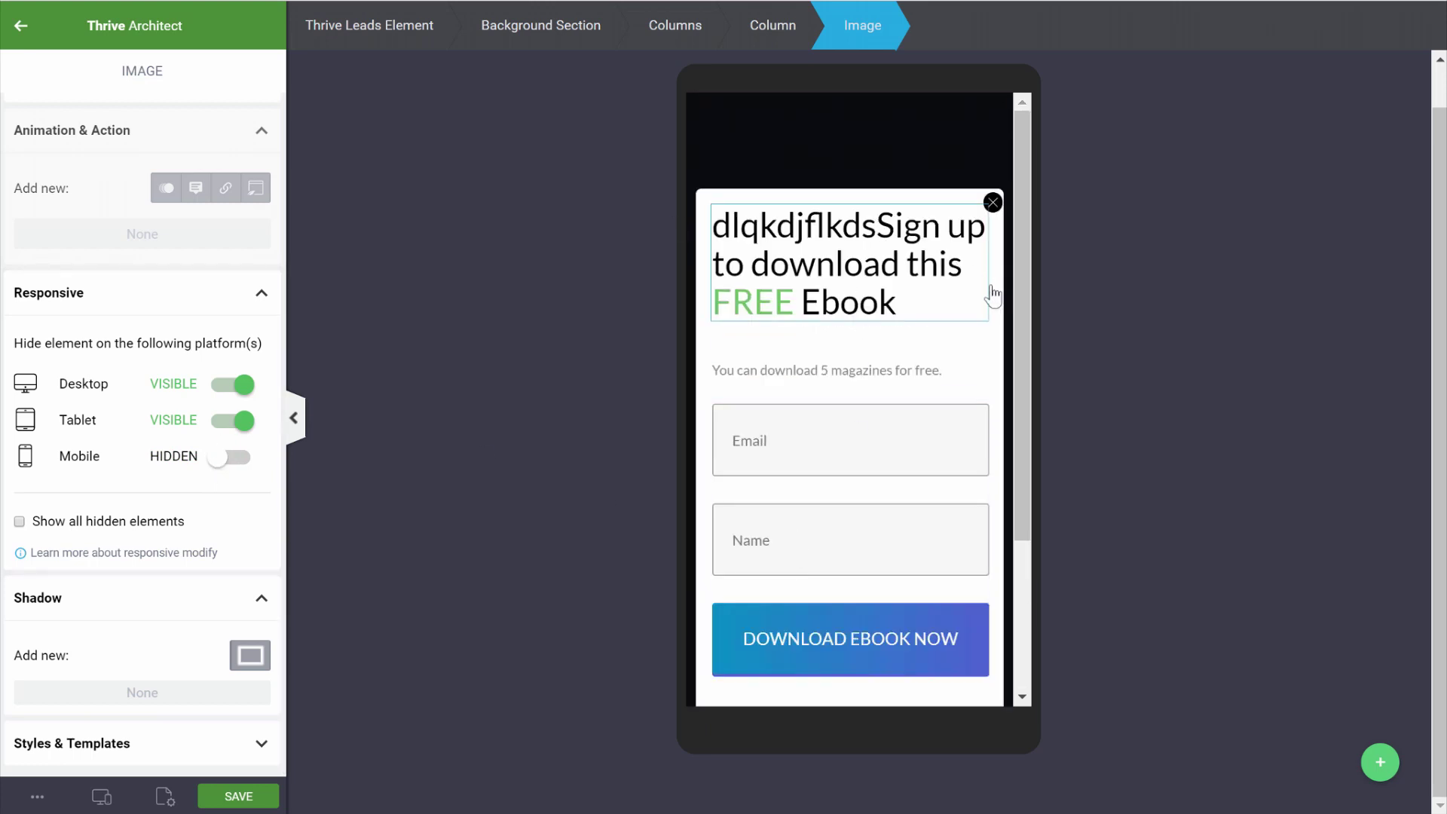
Step: Reduce the font size of the lightbox headline to 30 px in the mobile layout
{"action": "left_click_drag", "start_coordinate": [1028, 301], "coordinate": [1033, 337]}
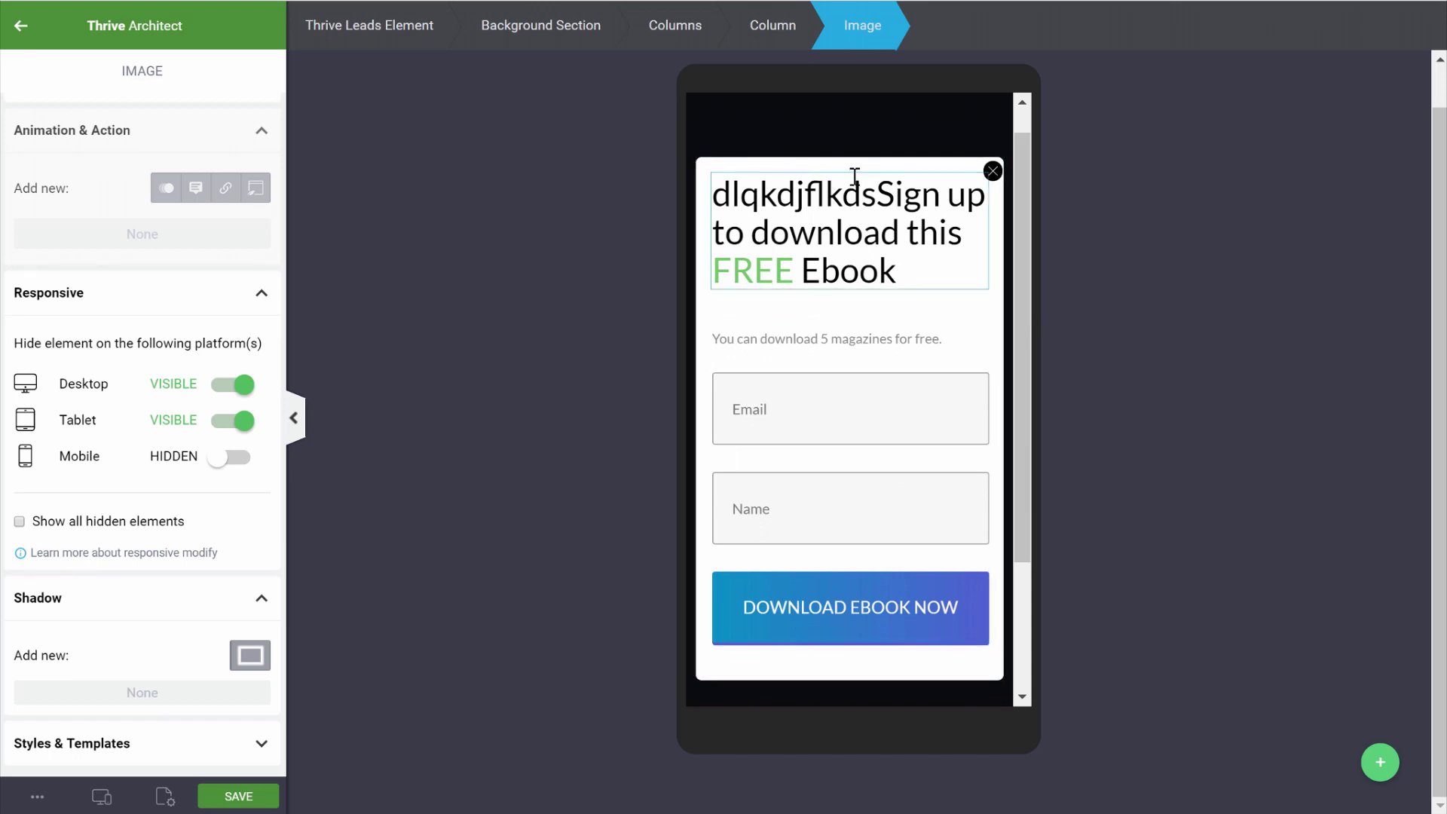
{"action": "left_click", "coordinate": [838, 197]}
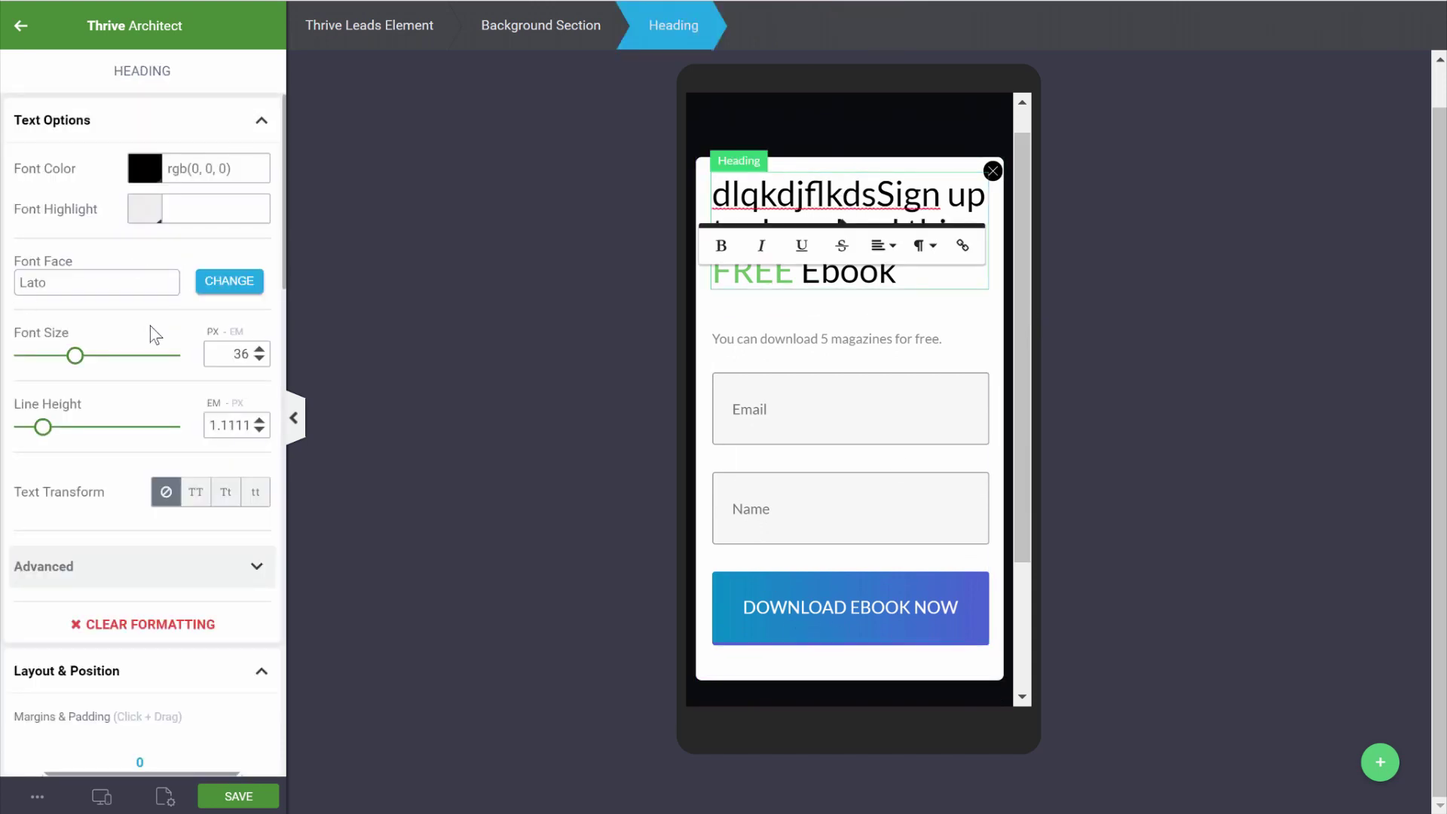
{"action": "left_click_drag", "start_coordinate": [75, 355], "coordinate": [67, 365]}
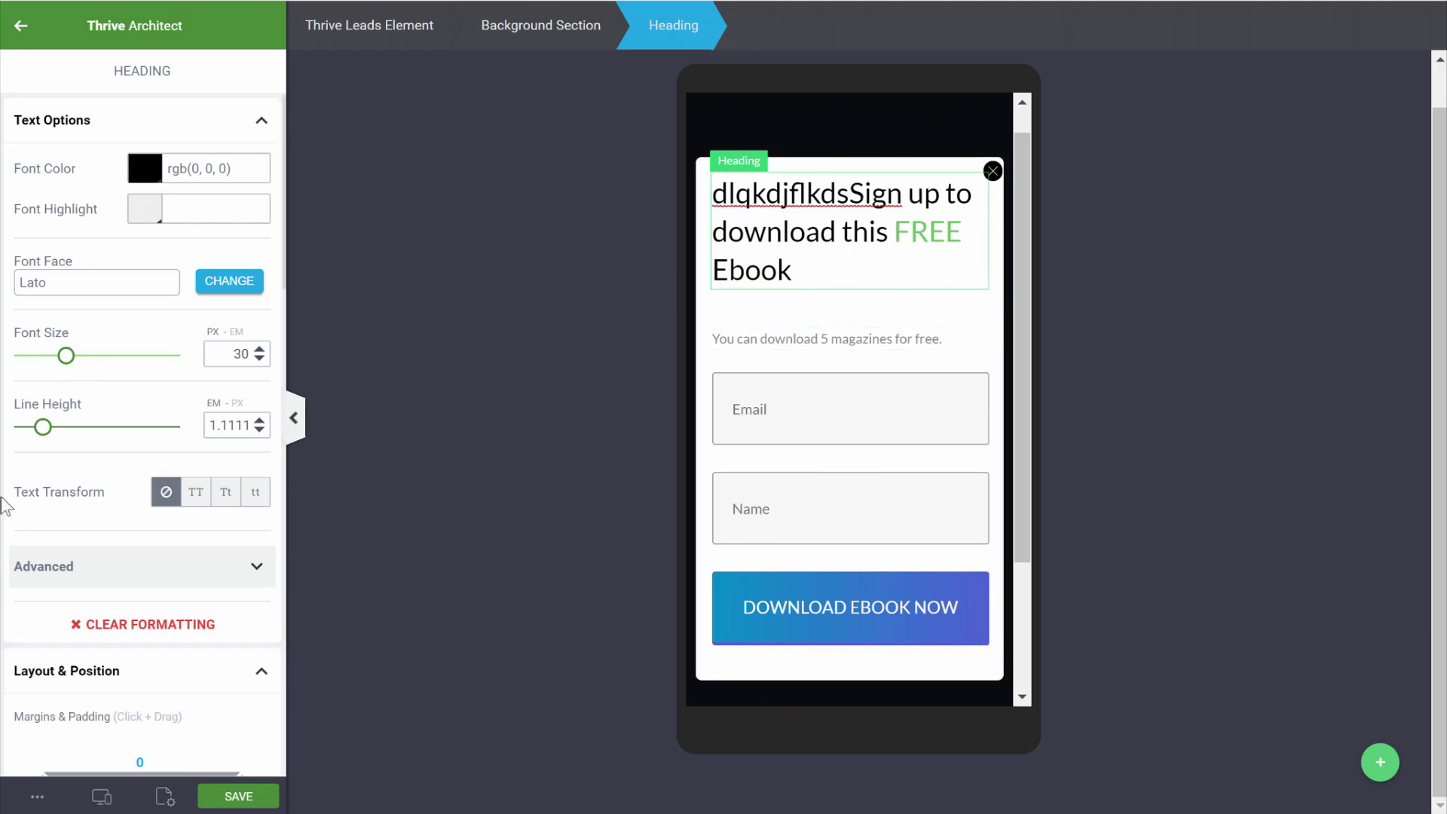
Step: Set the top margin of the columns holding the text and form fields to -40 on mobile and save the form
{"action": "left_click", "coordinate": [832, 324]}
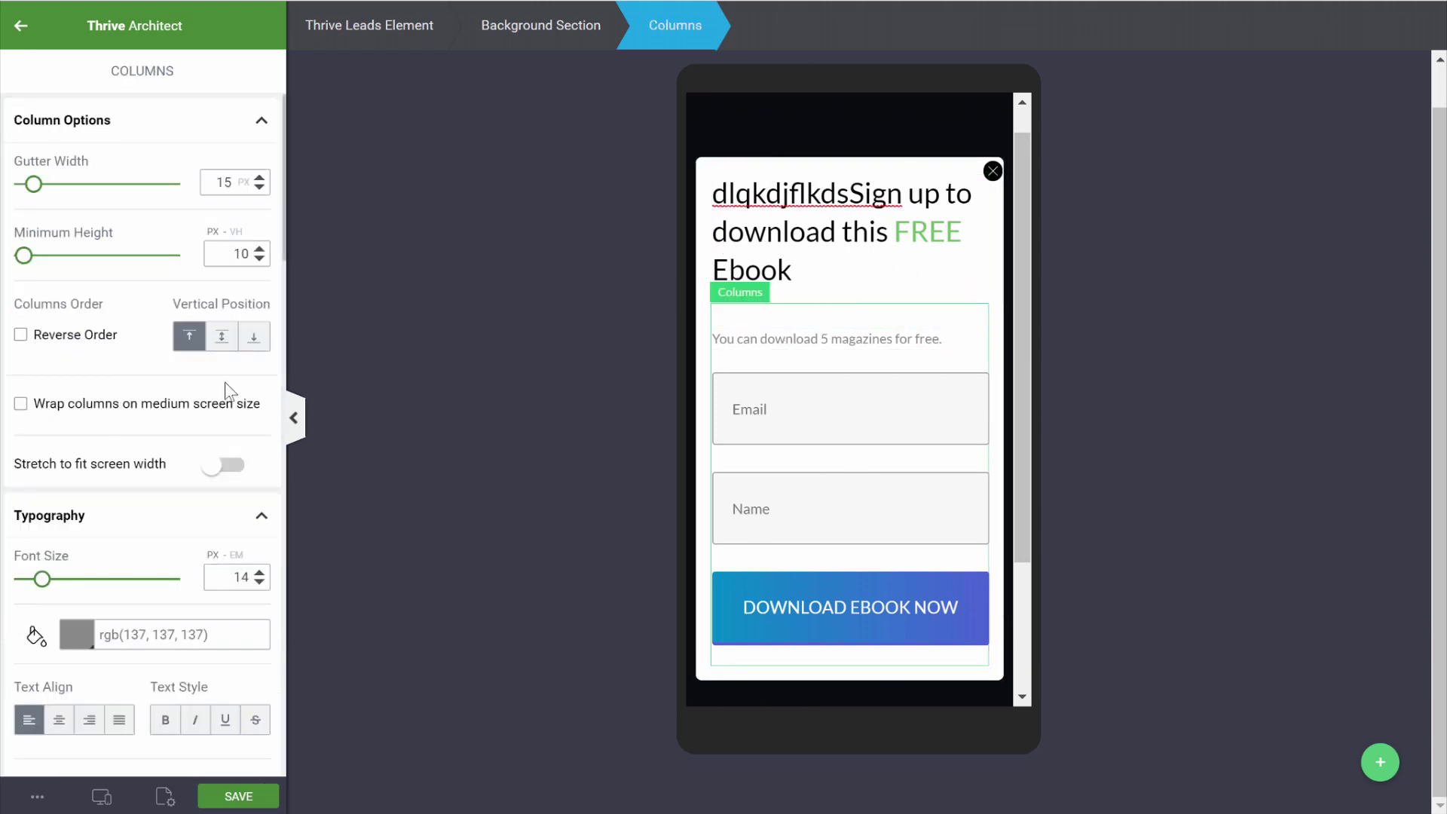
{"action": "scroll", "coordinate": [226, 353], "scroll_direction": "down", "scroll_amount": 10}
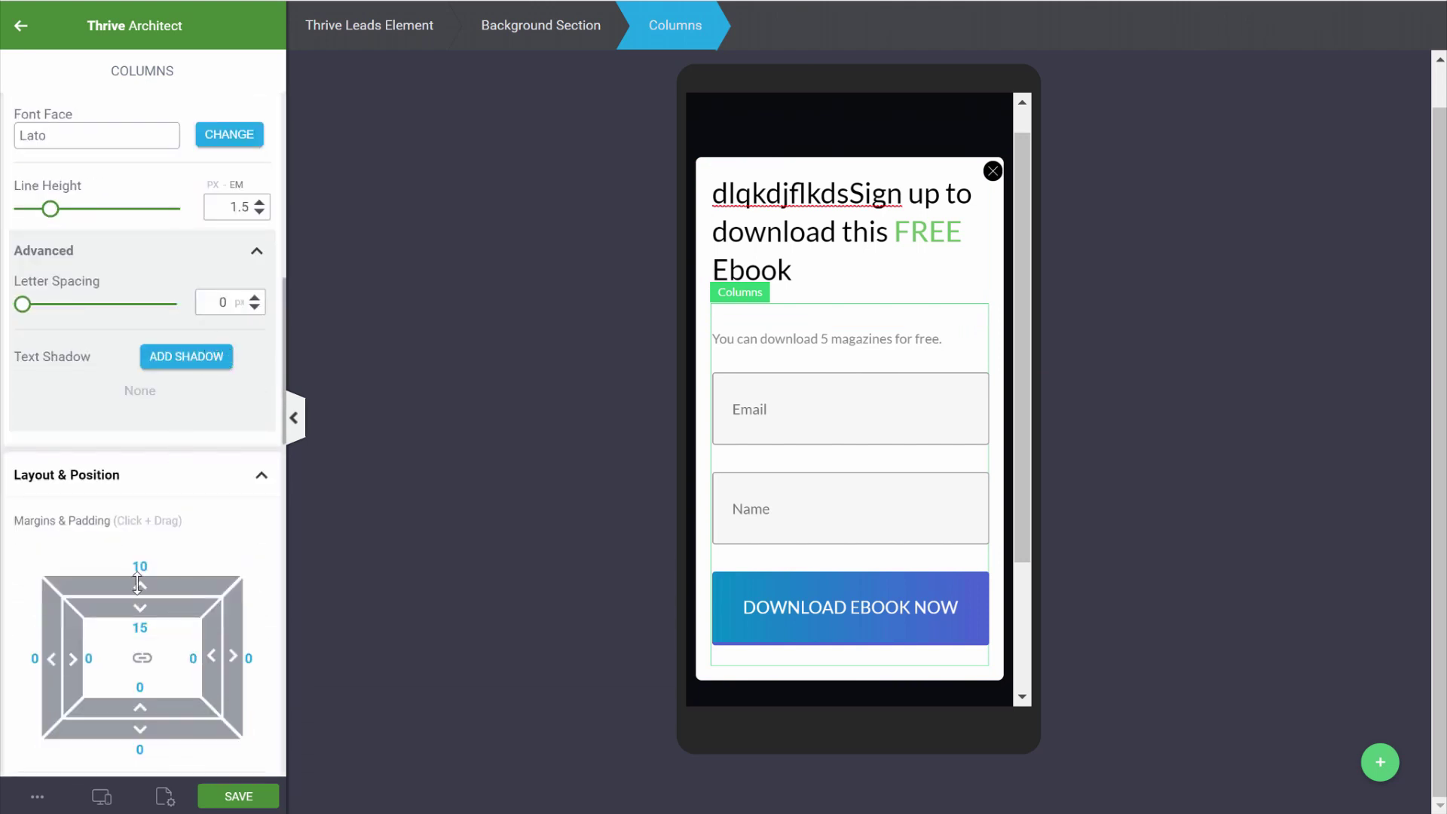
{"action": "left_click_drag", "start_coordinate": [140, 591], "coordinate": [140, 686]}
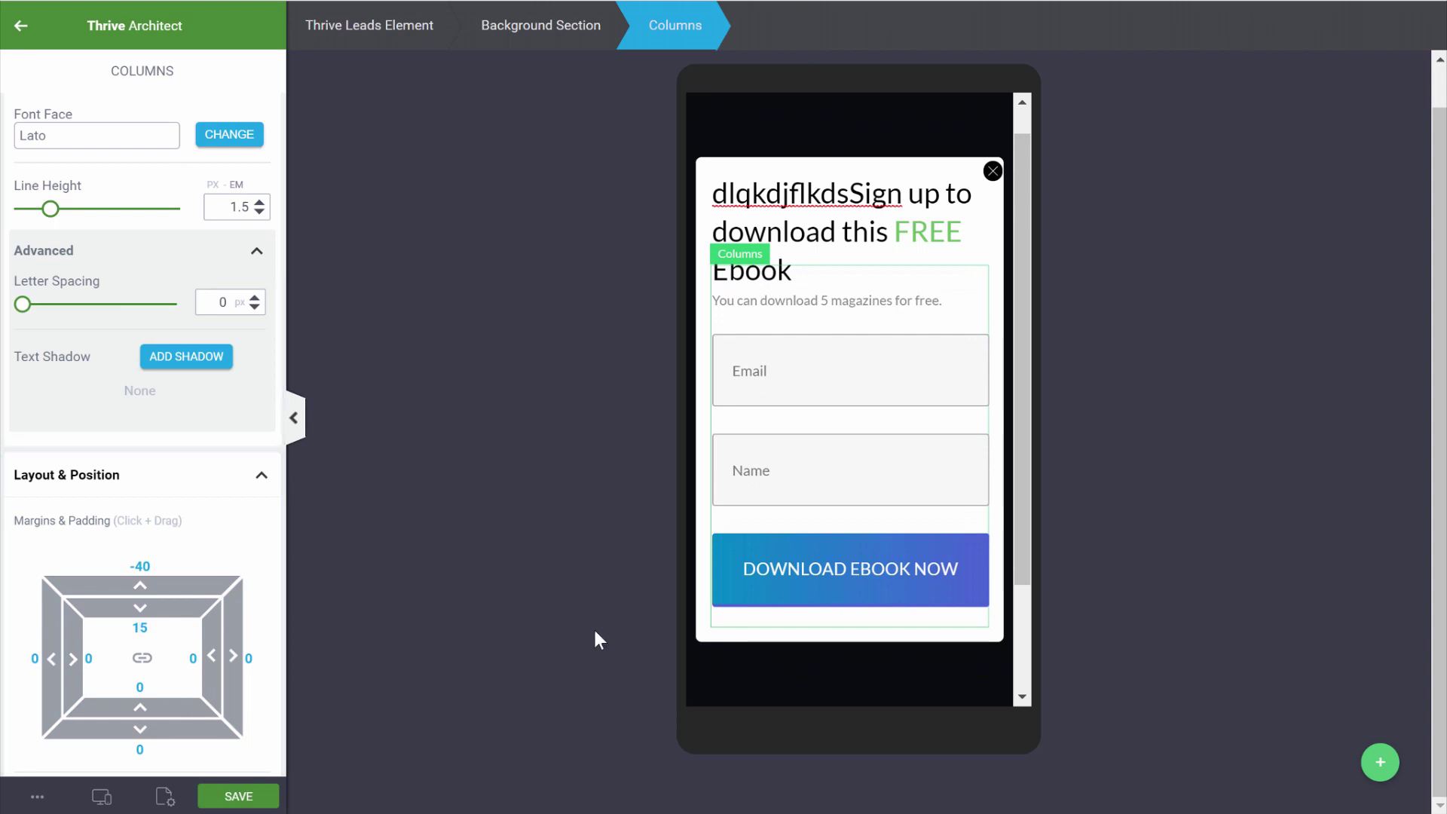
{"action": "left_click", "coordinate": [845, 682]}
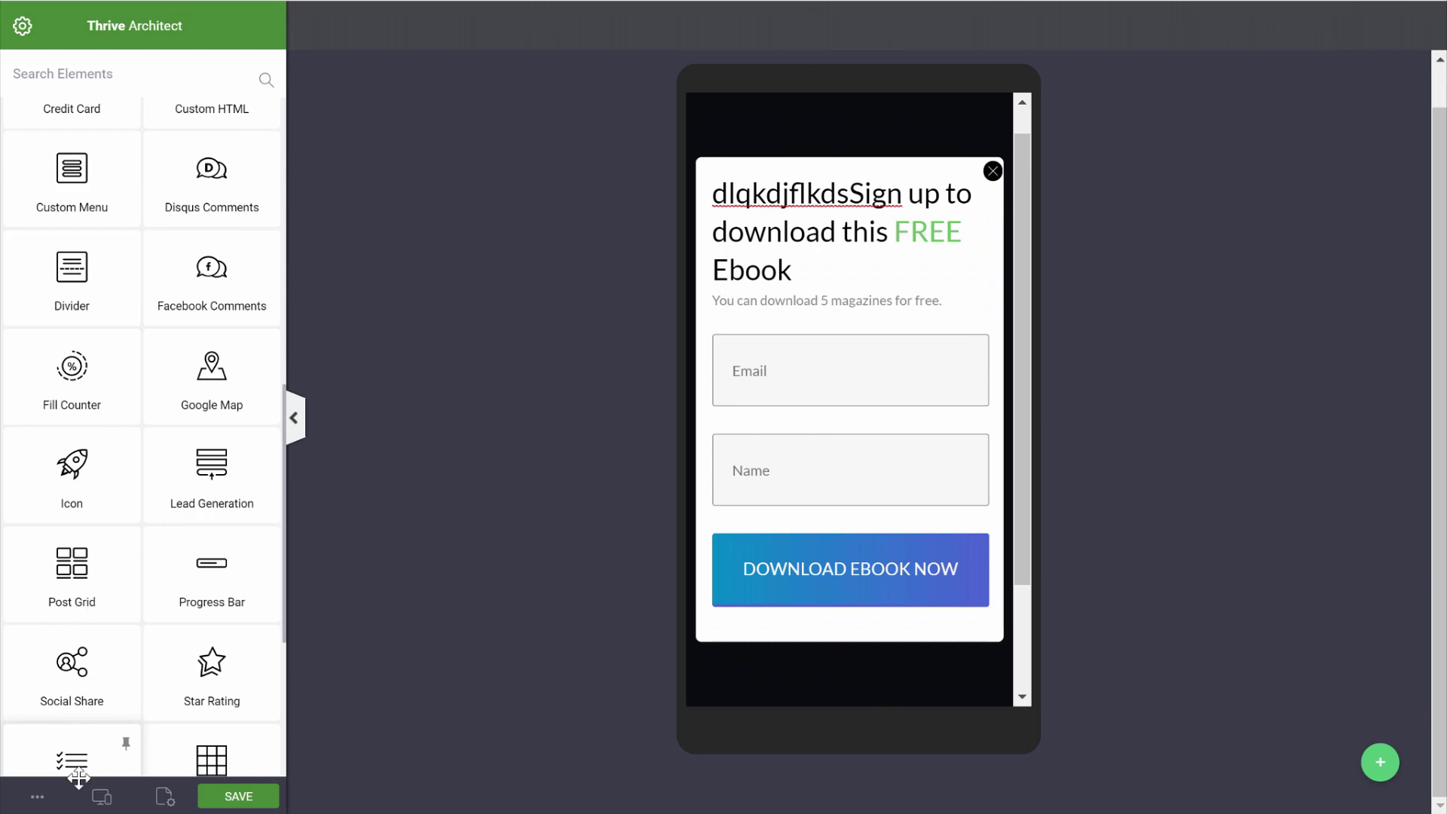
{"action": "left_click", "coordinate": [255, 800]}
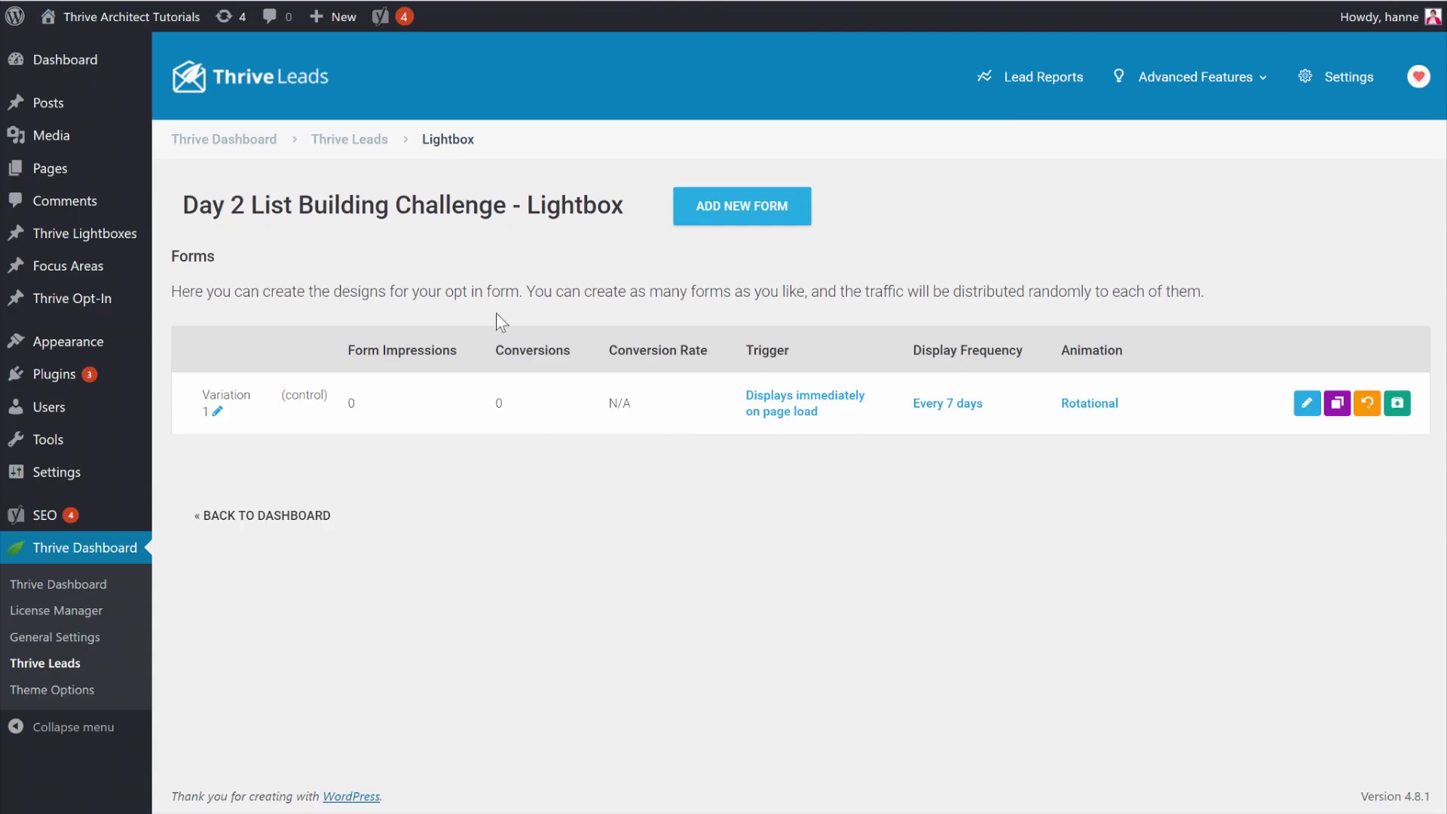
Step: Return to the Thrive Leads dashboard, expand the Day 2 List Building Challenge group and turn off its Lightbox on mobile
{"action": "left_click", "coordinate": [326, 139]}
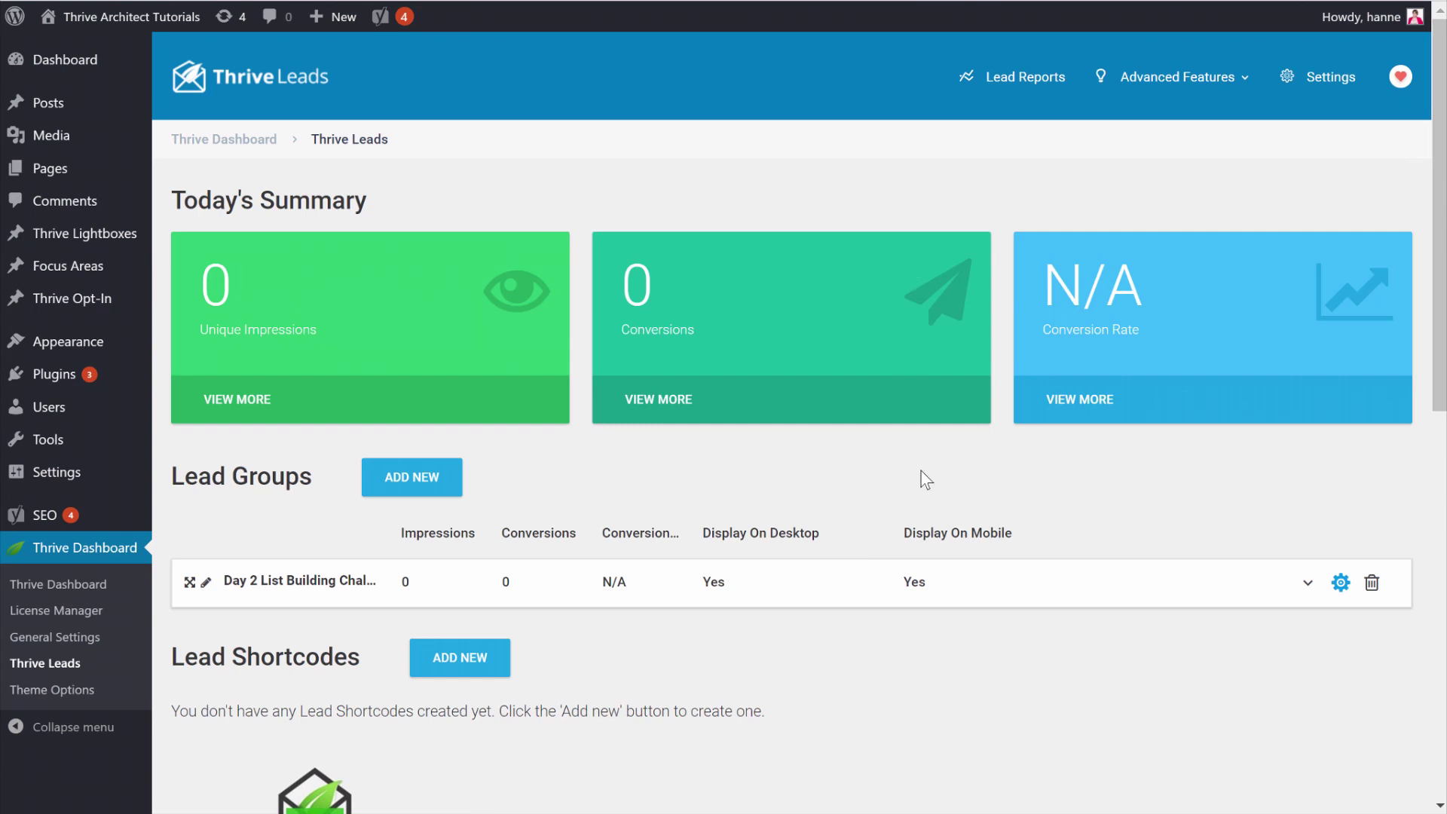
{"action": "left_click", "coordinate": [1308, 582]}
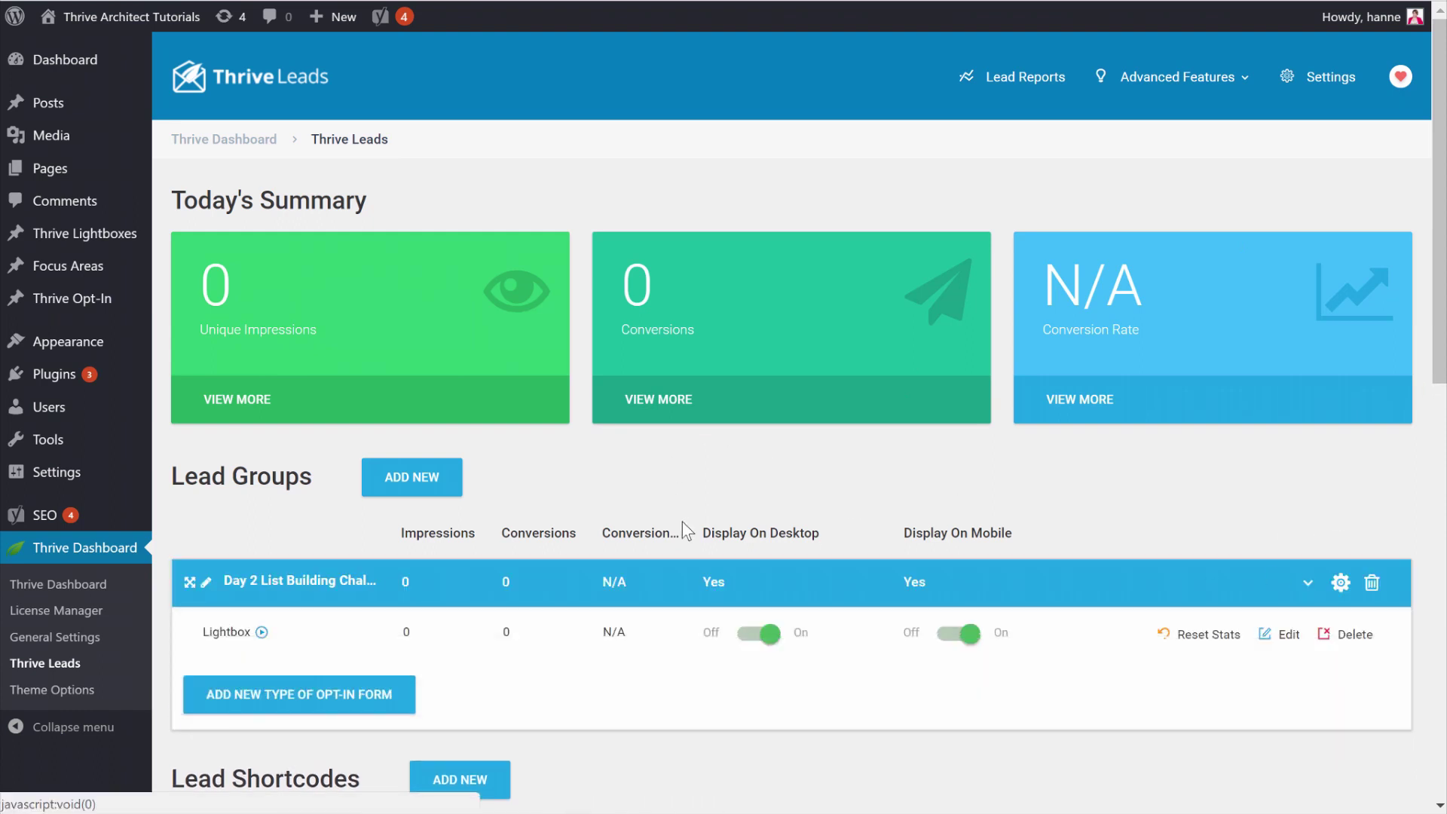
{"action": "scroll", "coordinate": [904, 478], "scroll_direction": "down", "scroll_amount": 1}
{"action": "scroll", "coordinate": [907, 484], "scroll_direction": "down", "scroll_amount": 3}
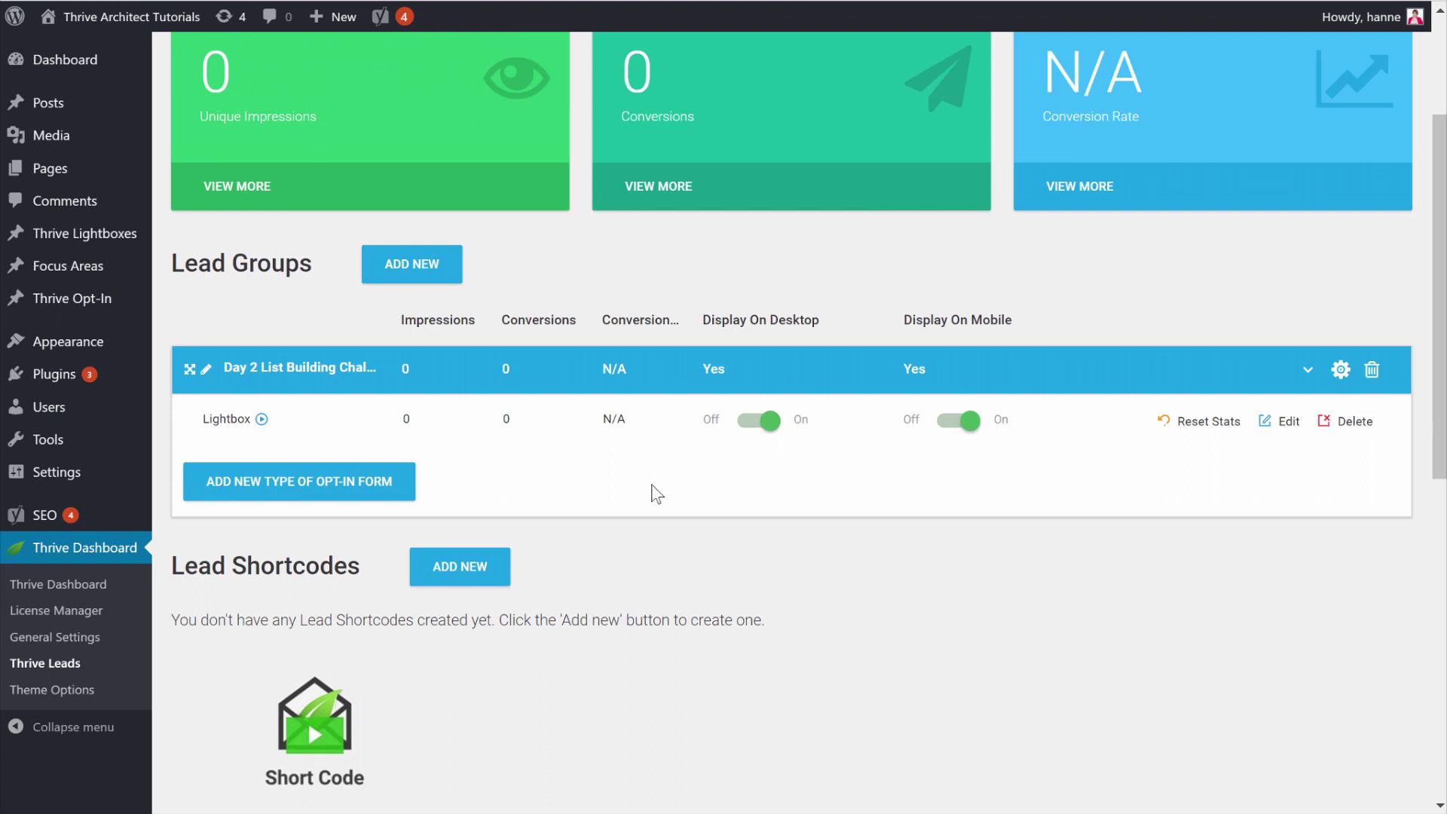
{"action": "left_click", "coordinate": [938, 430]}
Step: Add a Ribbon opt-in form type to the Day 2 List Building Challenge lead group and open its forms page
{"action": "left_click", "coordinate": [414, 481]}
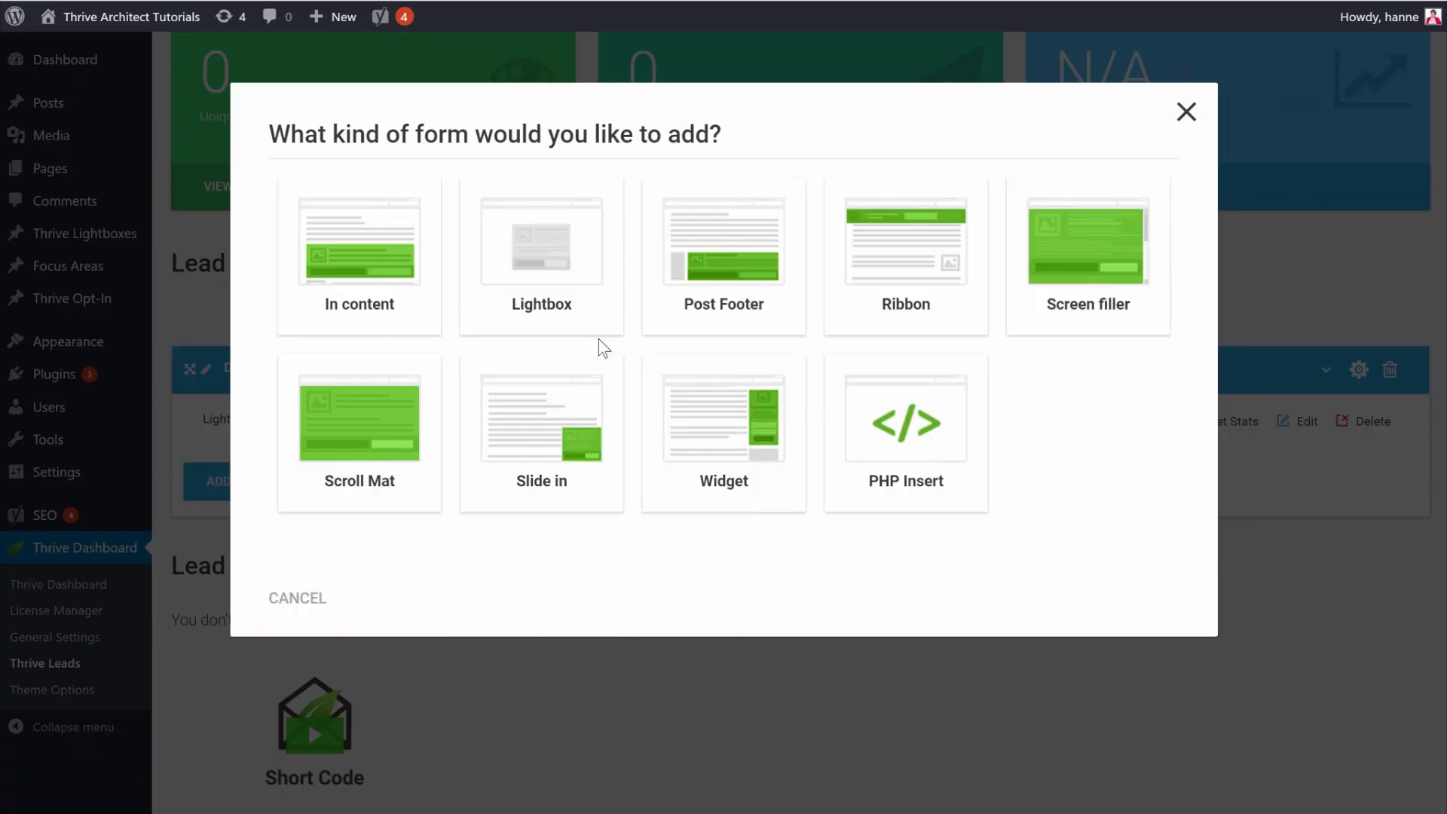
{"action": "left_click", "coordinate": [947, 268]}
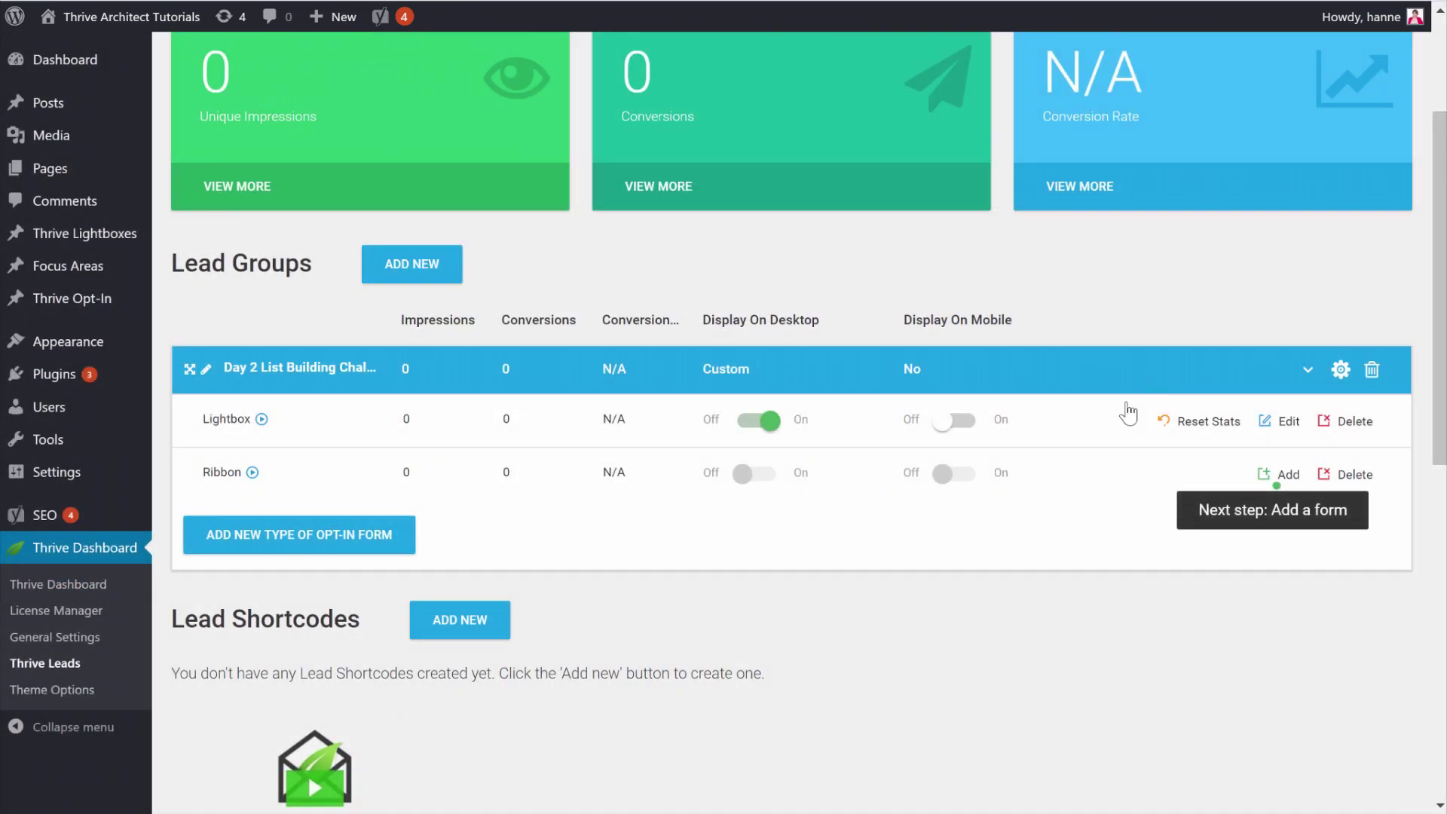
{"action": "left_click", "coordinate": [970, 473]}
{"action": "left_click", "coordinate": [1274, 475]}
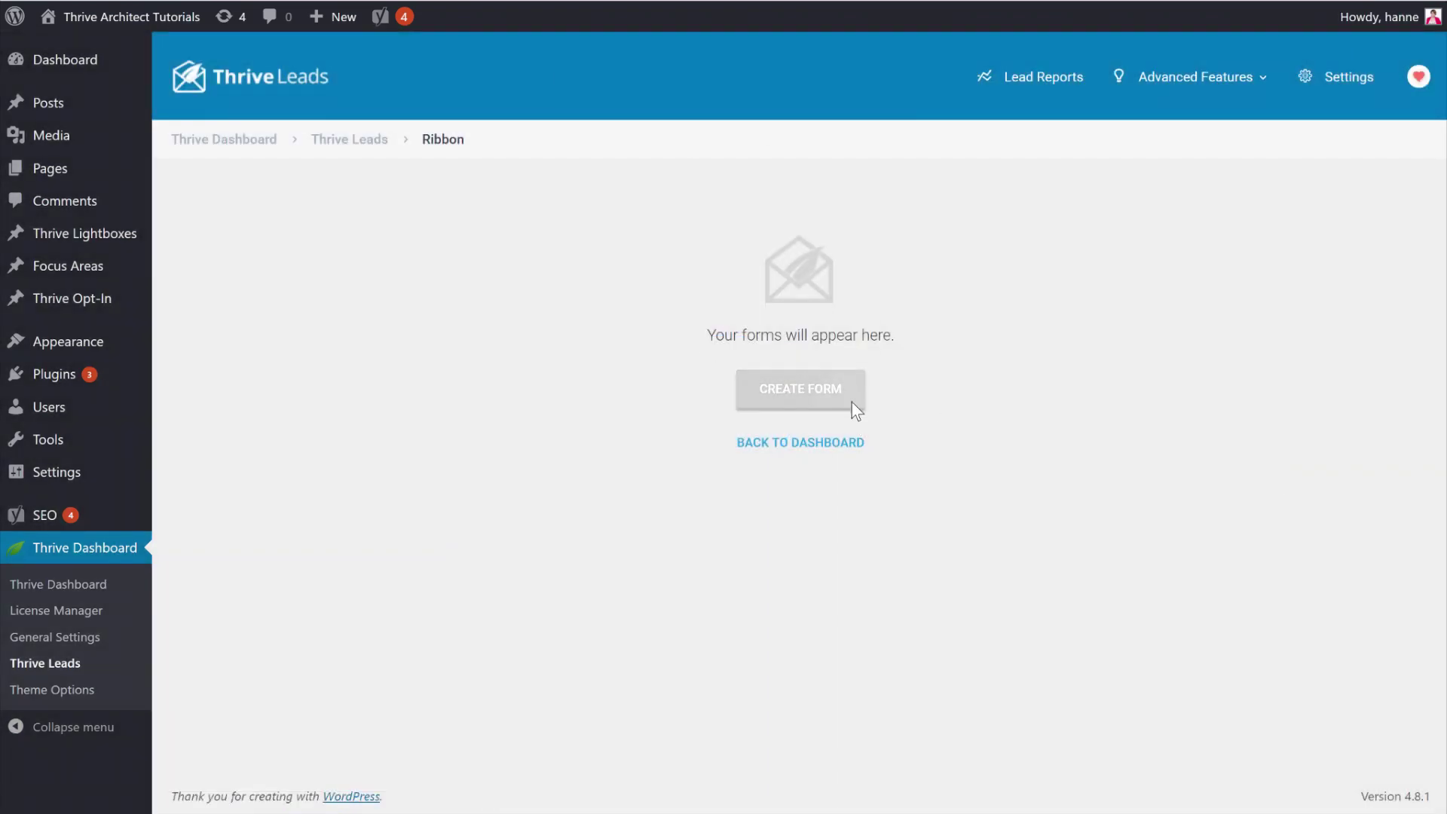
Step: Create a ribbon form named "variation 1"
{"action": "left_click", "coordinate": [852, 407]}
{"action": "type", "text": "variatio"}
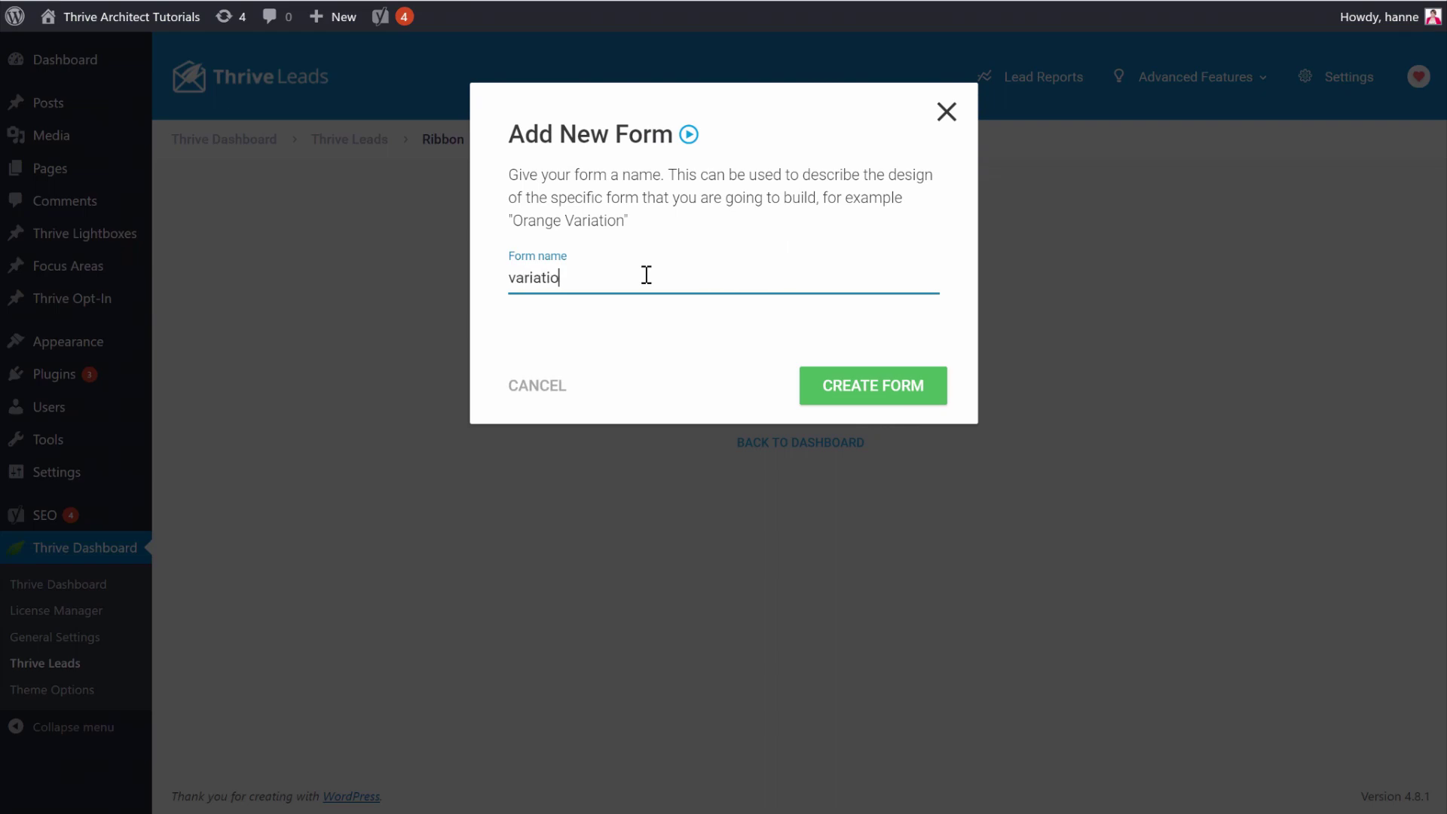
{"action": "type", "text": "n 1"}
{"action": "left_click", "coordinate": [872, 392]}
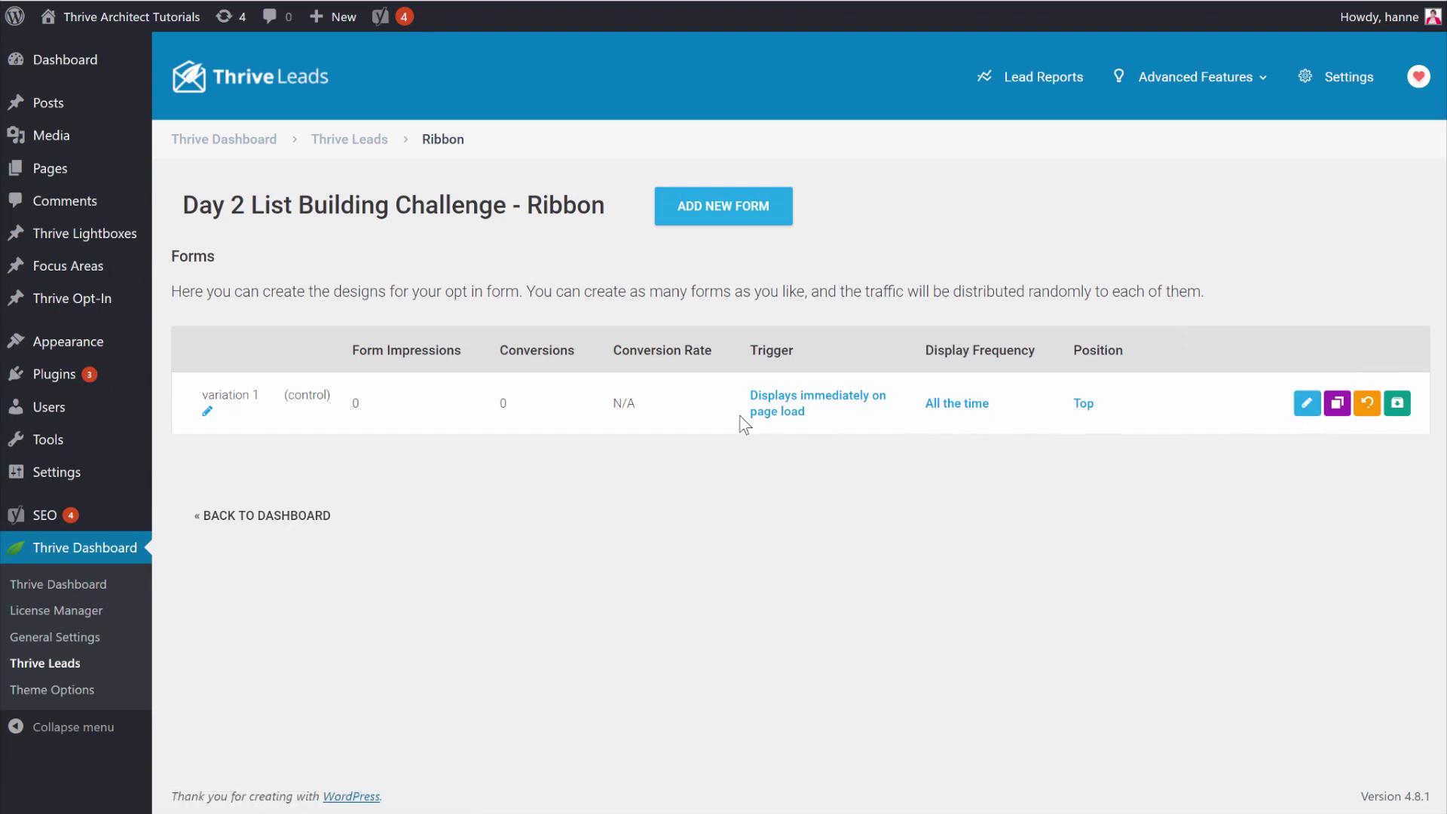
Step: Open the ribbon form's design and apply the Multi-step set 063 opt-in template
{"action": "left_click", "coordinate": [1307, 404]}
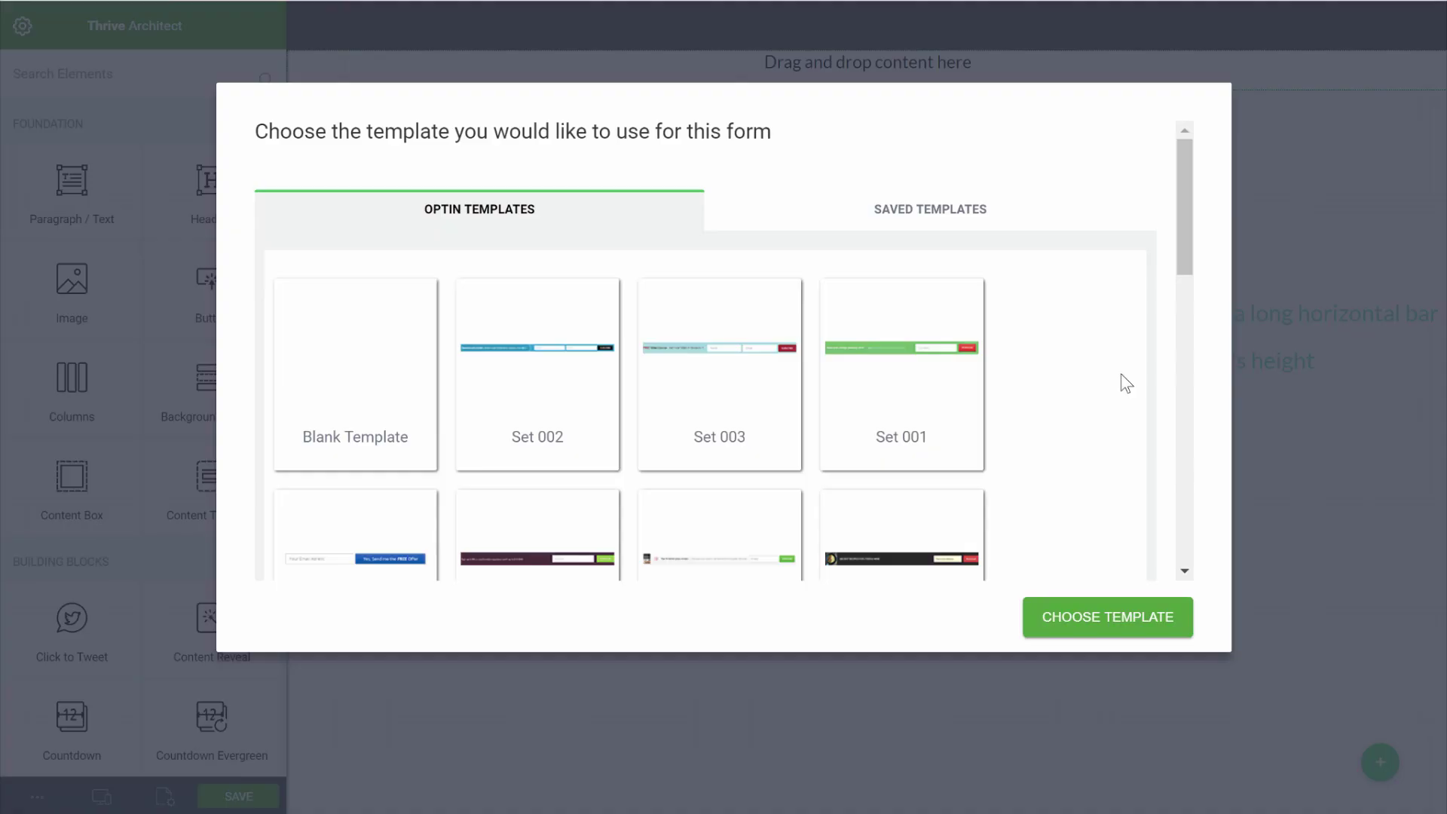
{"action": "scroll", "coordinate": [1115, 373], "scroll_direction": "down", "scroll_amount": 6}
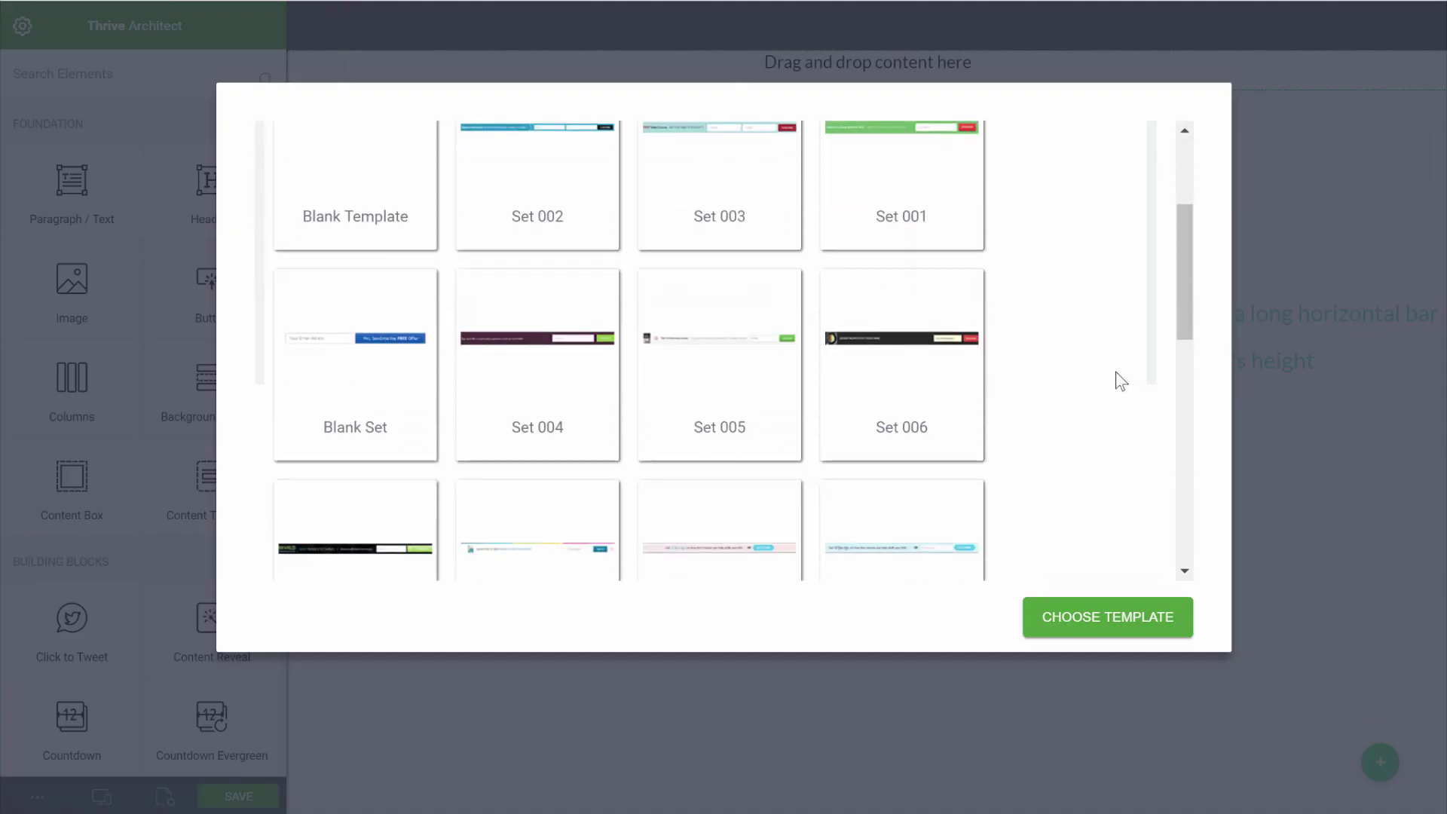
{"action": "scroll", "coordinate": [1120, 380], "scroll_direction": "up", "scroll_amount": 6}
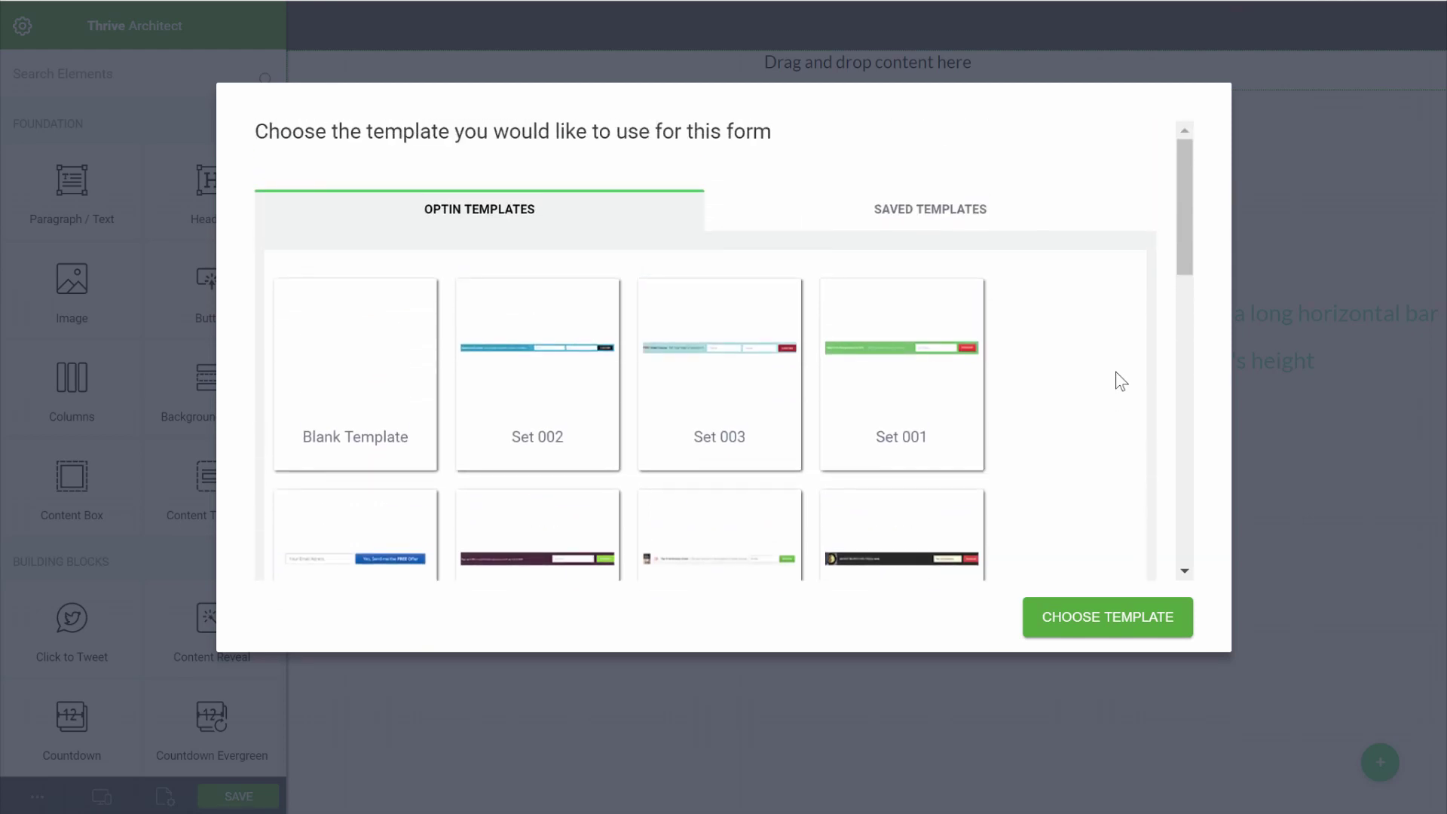
{"action": "scroll", "coordinate": [1120, 380], "scroll_direction": "down", "scroll_amount": 8}
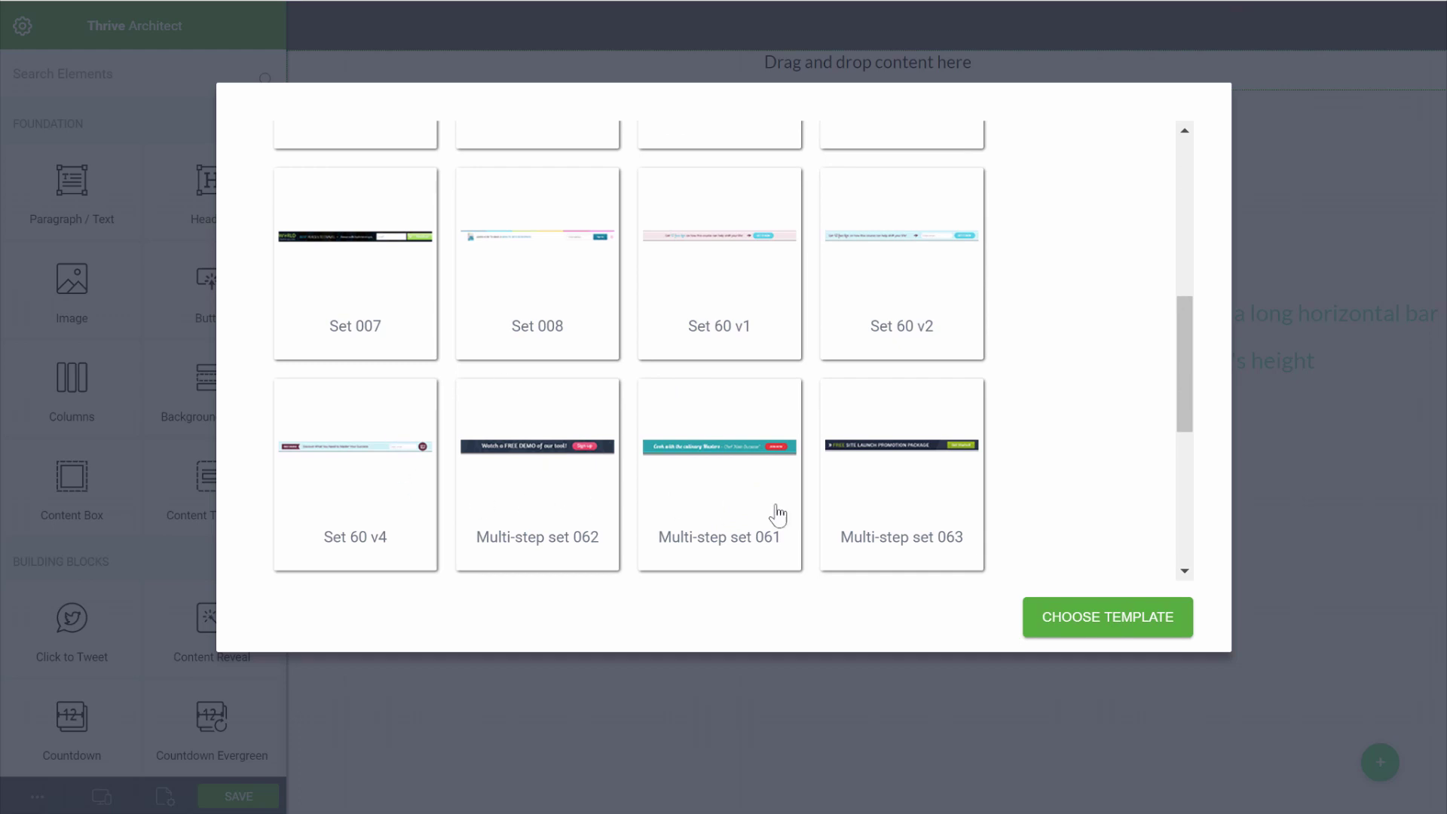
{"action": "left_click", "coordinate": [897, 512]}
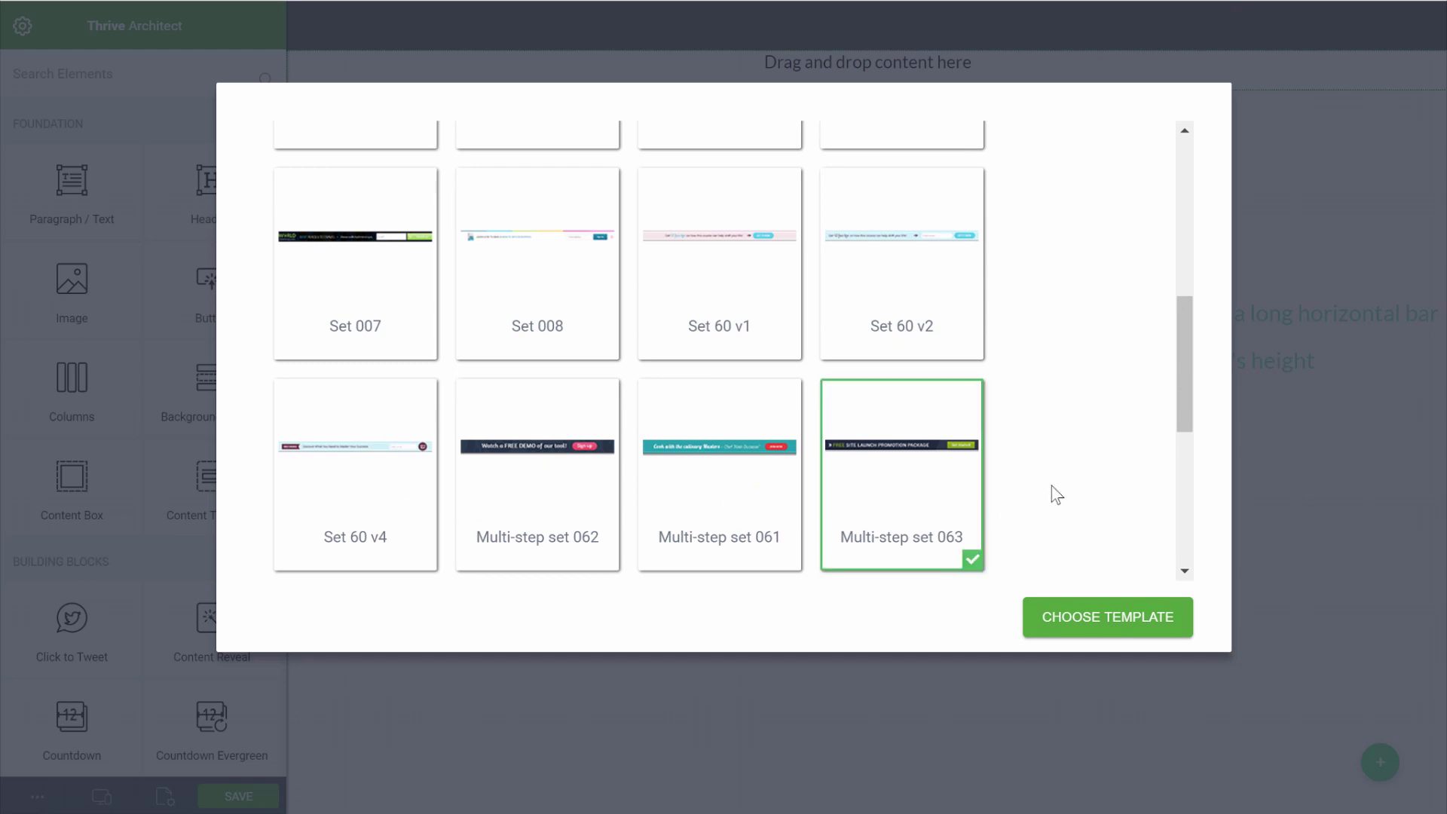
{"action": "left_click", "coordinate": [1124, 633]}
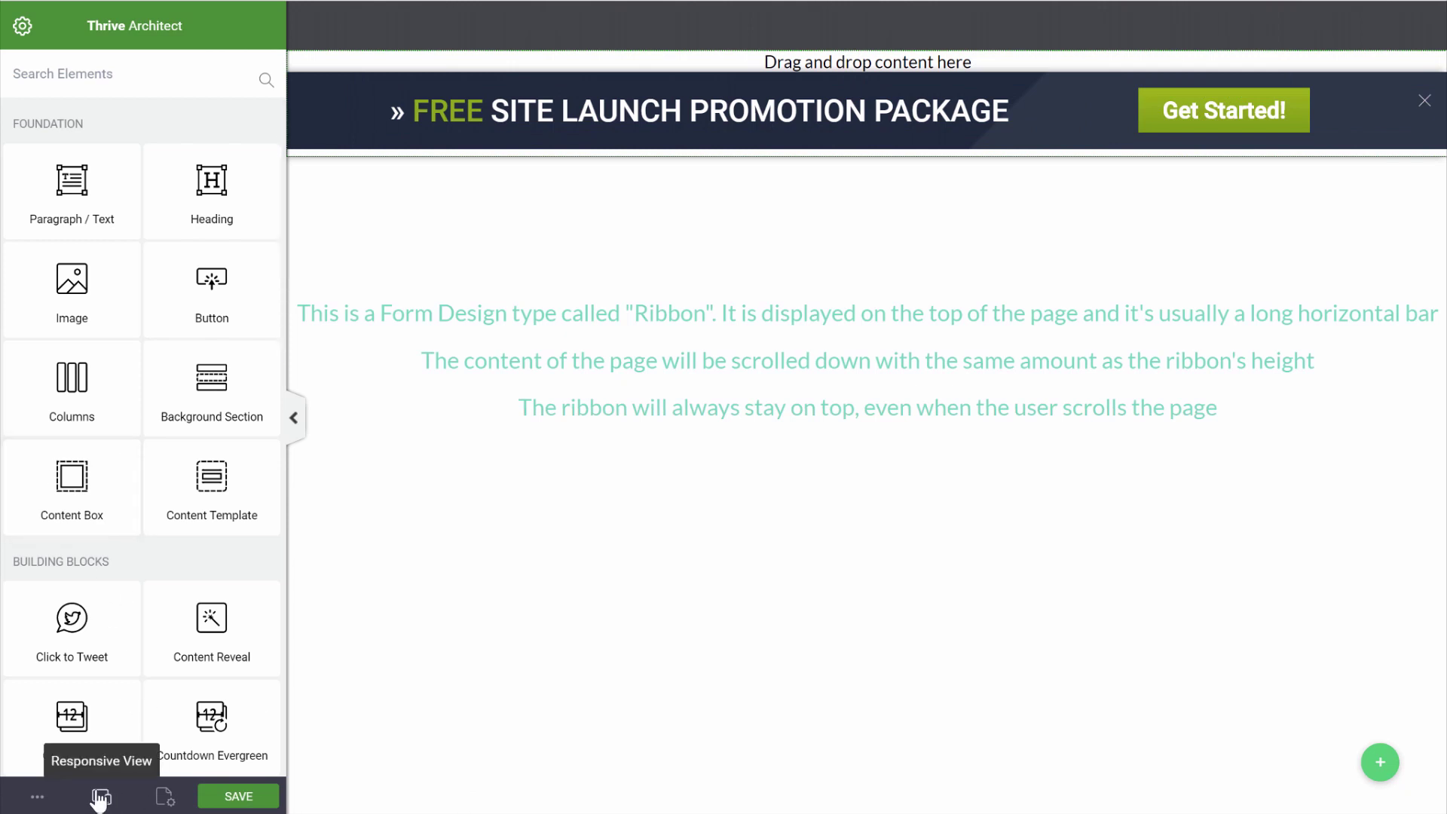
Step: Check the ribbon's layout in the mobile view and return to the desktop view
{"action": "mouse_move", "coordinate": [97, 791]}
{"action": "left_click", "coordinate": [71, 757]}
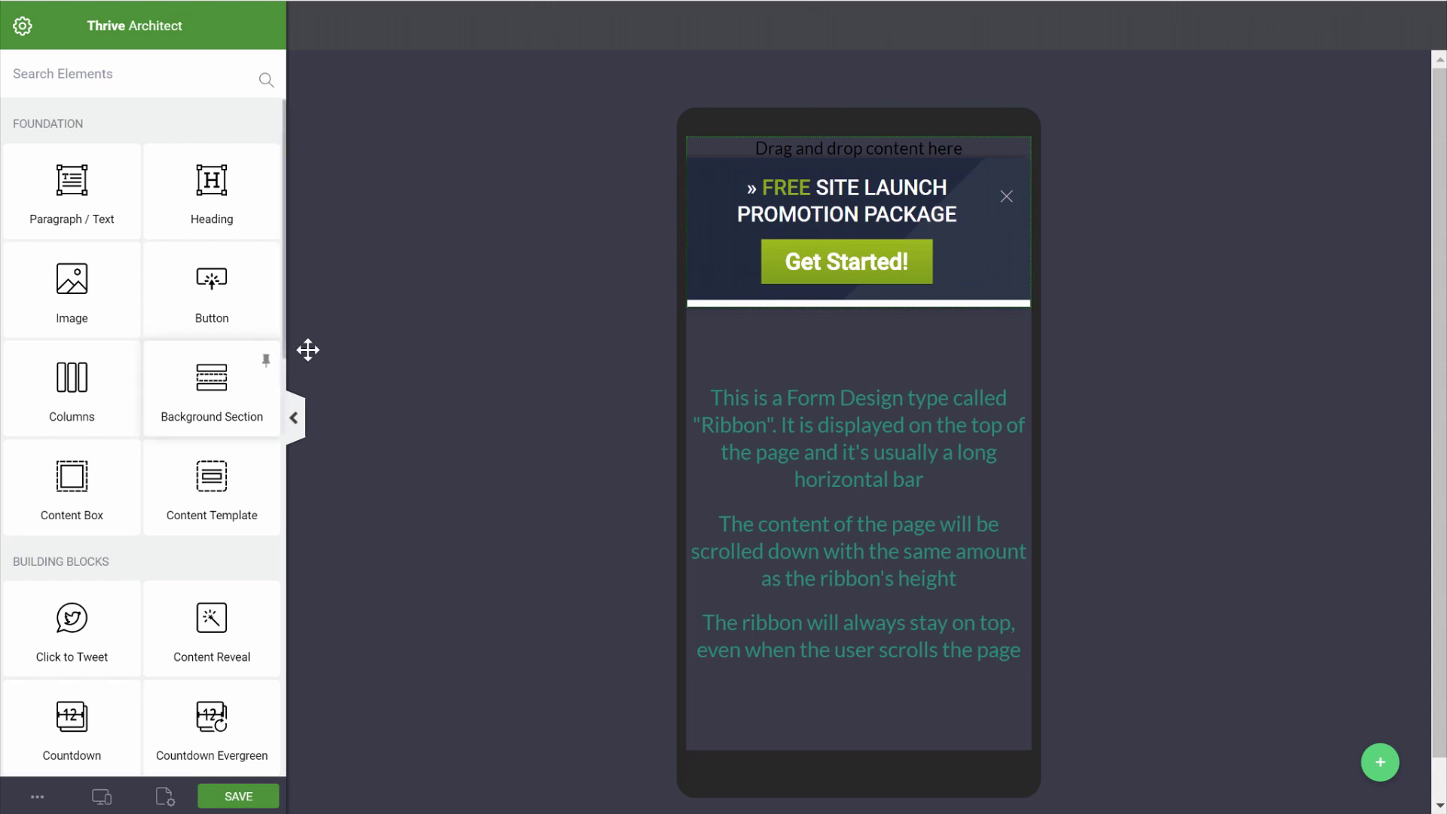
{"action": "mouse_move", "coordinate": [100, 797]}
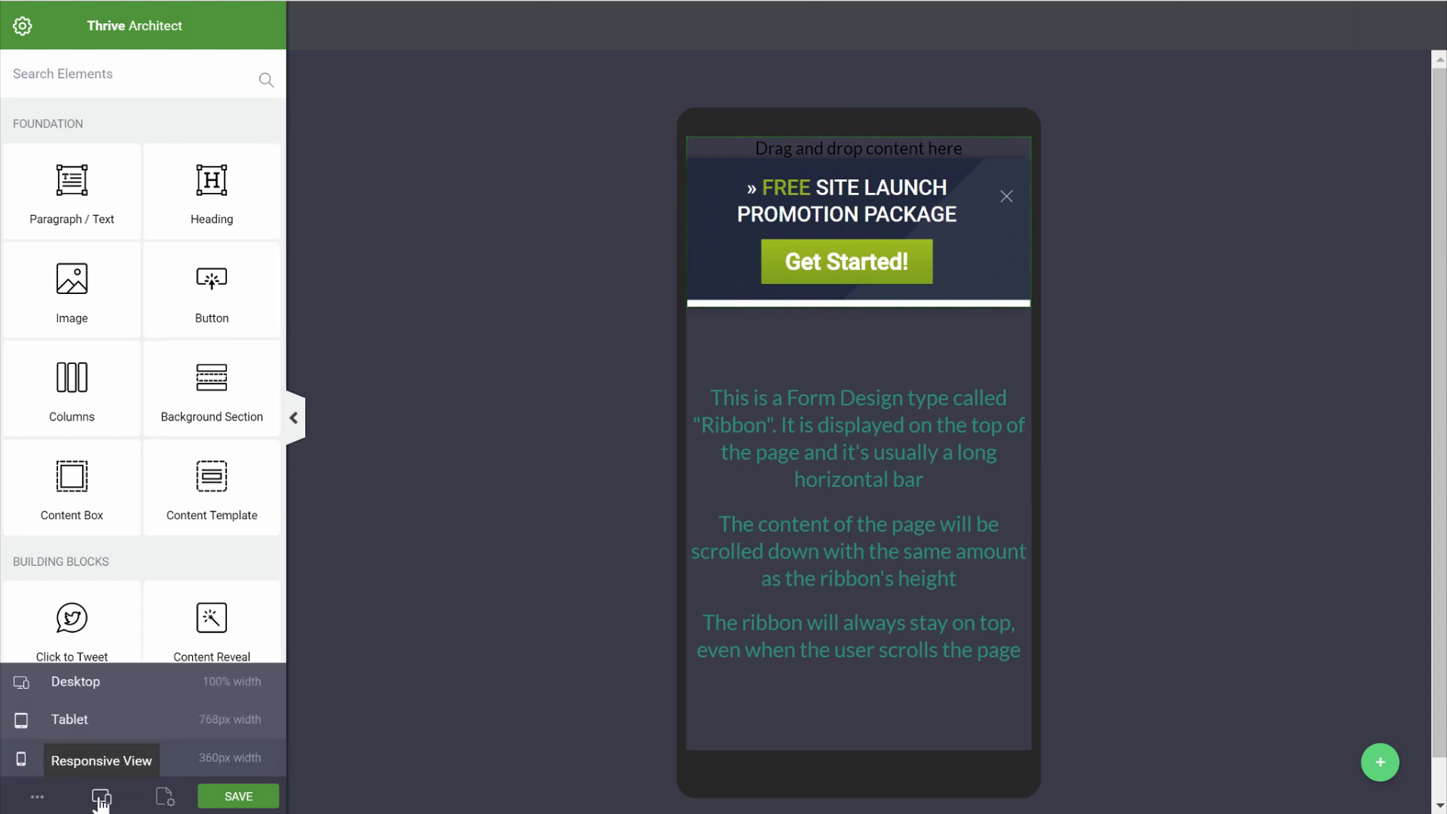
{"action": "left_click", "coordinate": [83, 683]}
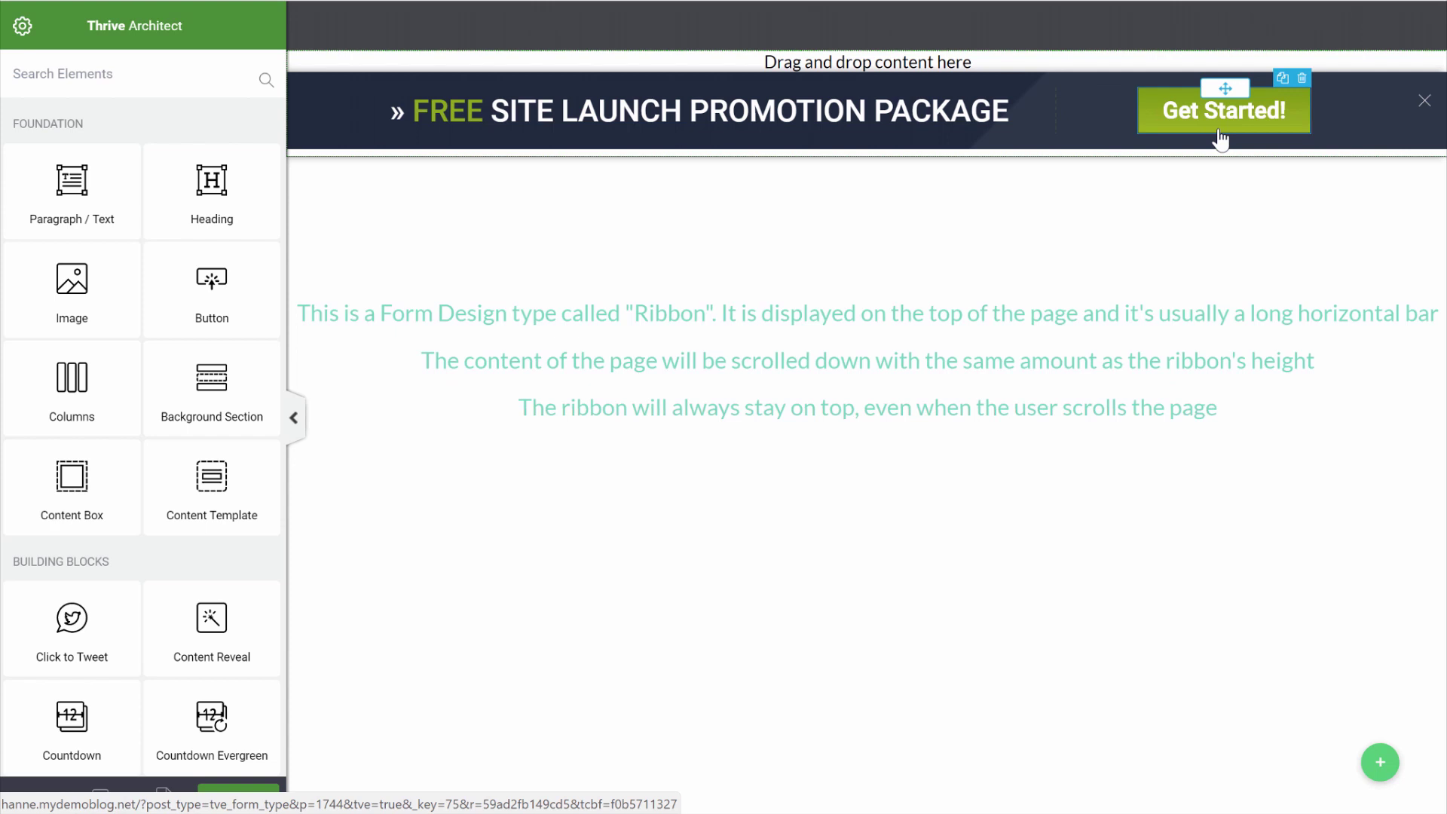
Step: Switch to the ribbon form's Lightbox 1 state, check its layout in the mobile view and return to the desktop view
{"action": "left_click", "coordinate": [1380, 770]}
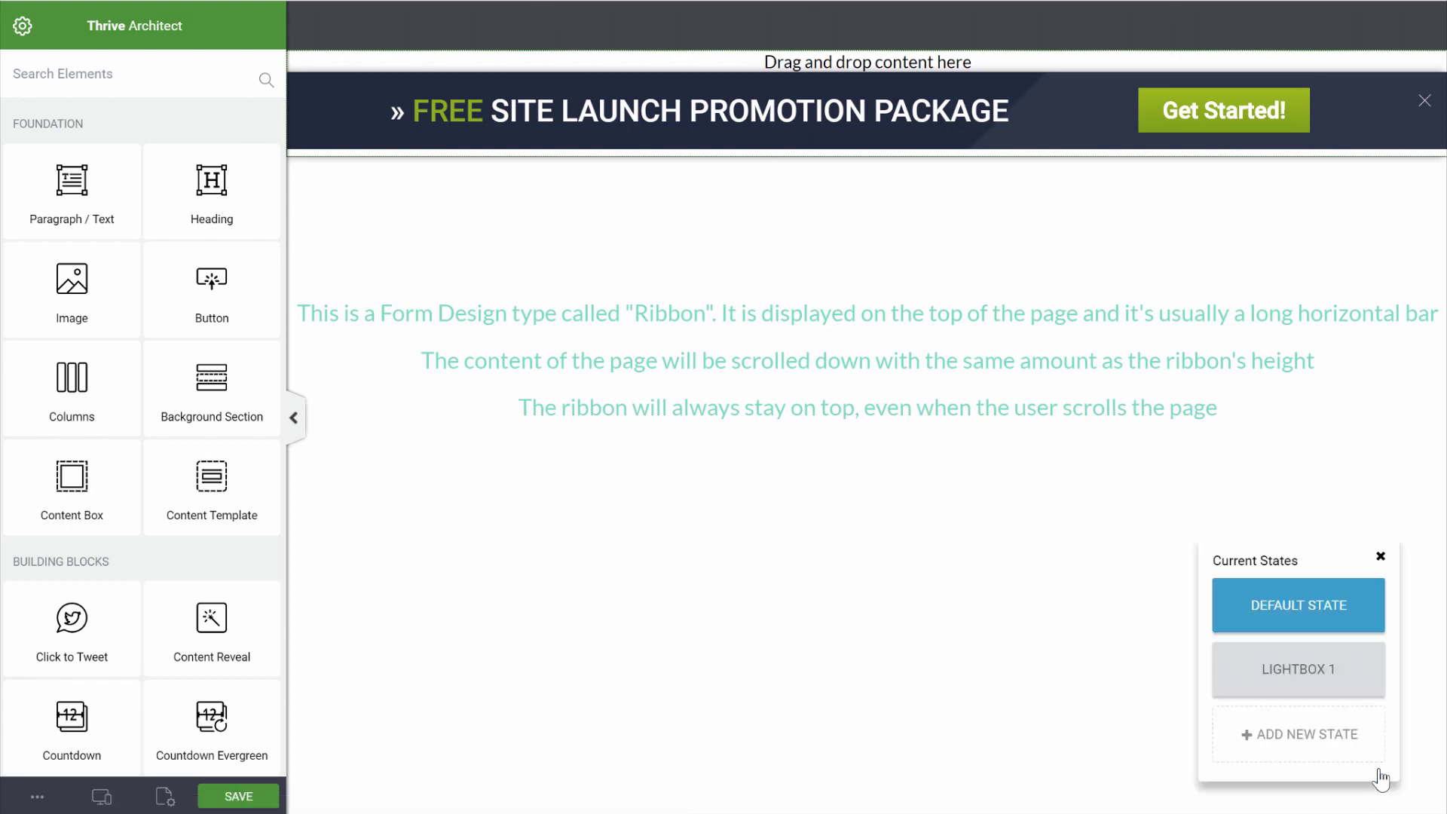
{"action": "left_click", "coordinate": [1301, 681]}
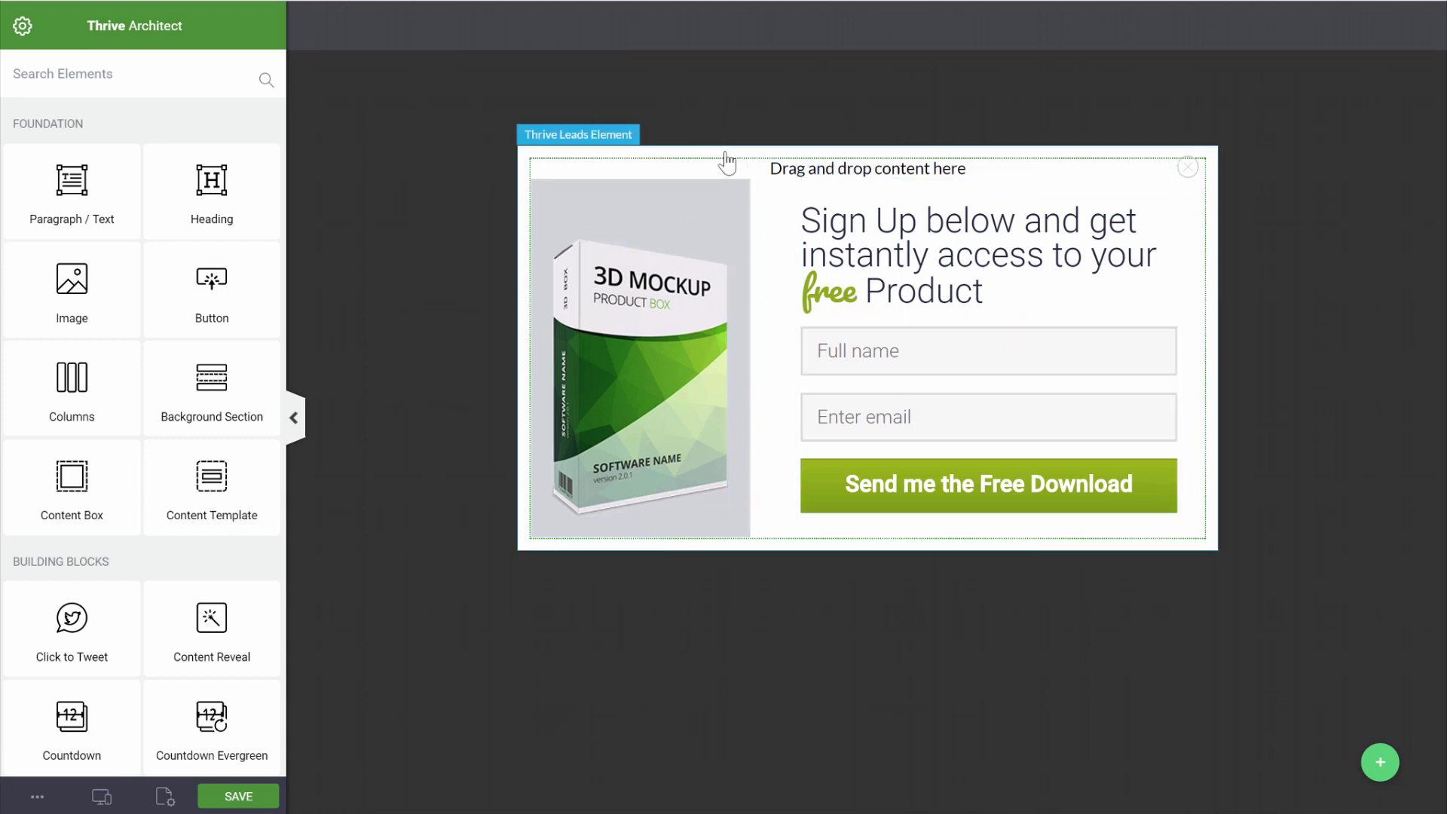
{"action": "mouse_move", "coordinate": [102, 796]}
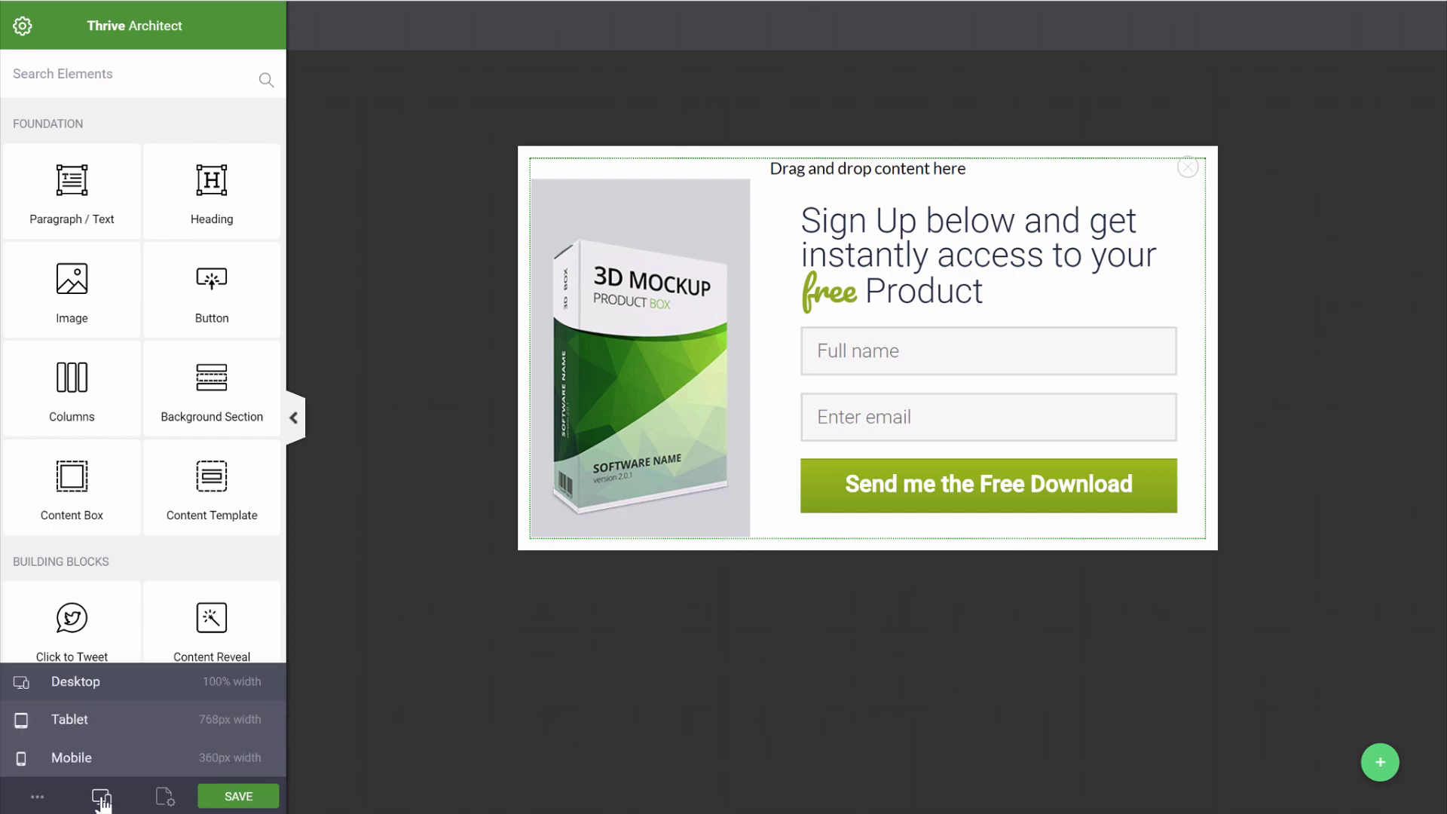
{"action": "left_click", "coordinate": [110, 762]}
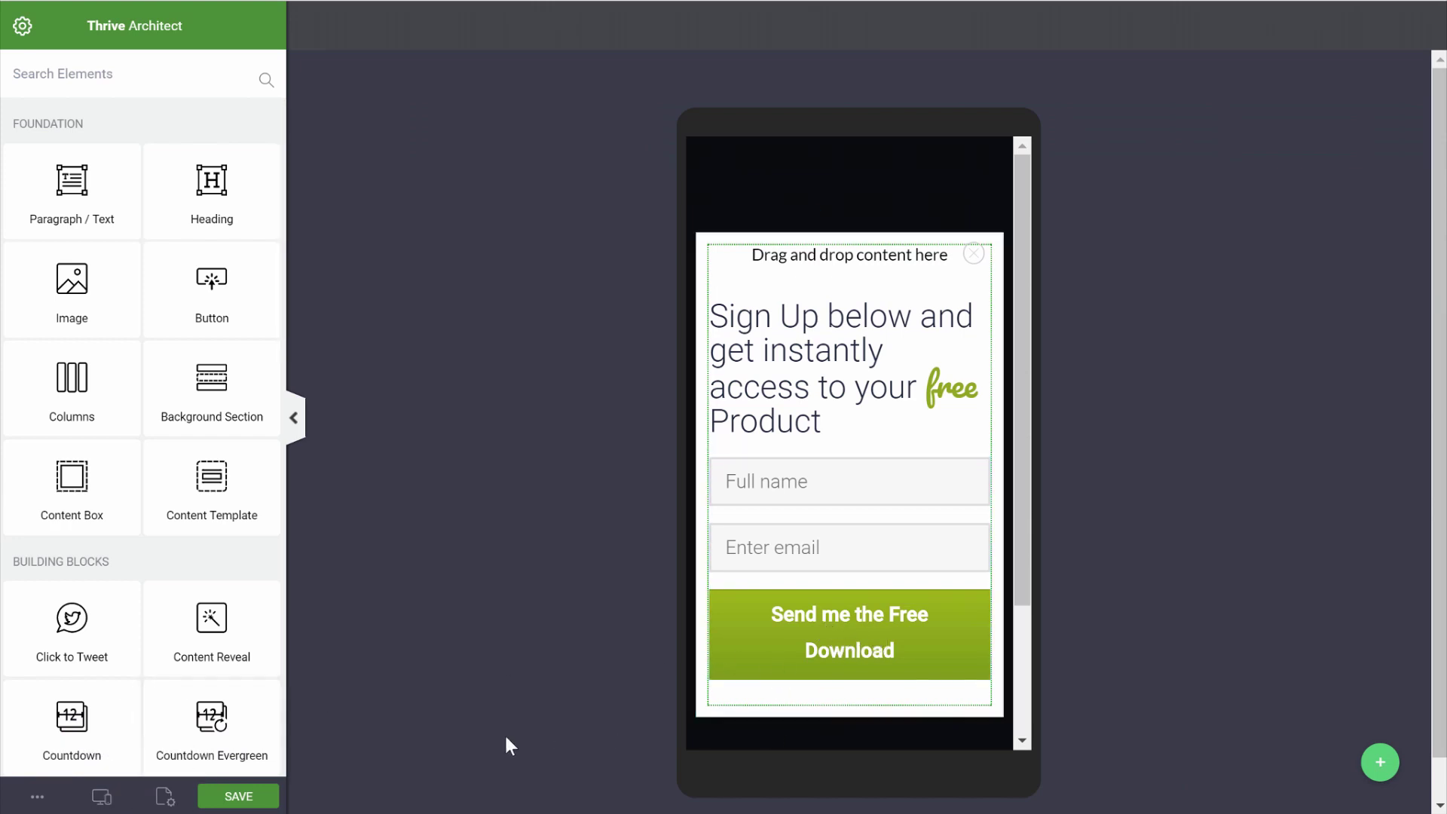
{"action": "mouse_move", "coordinate": [101, 800]}
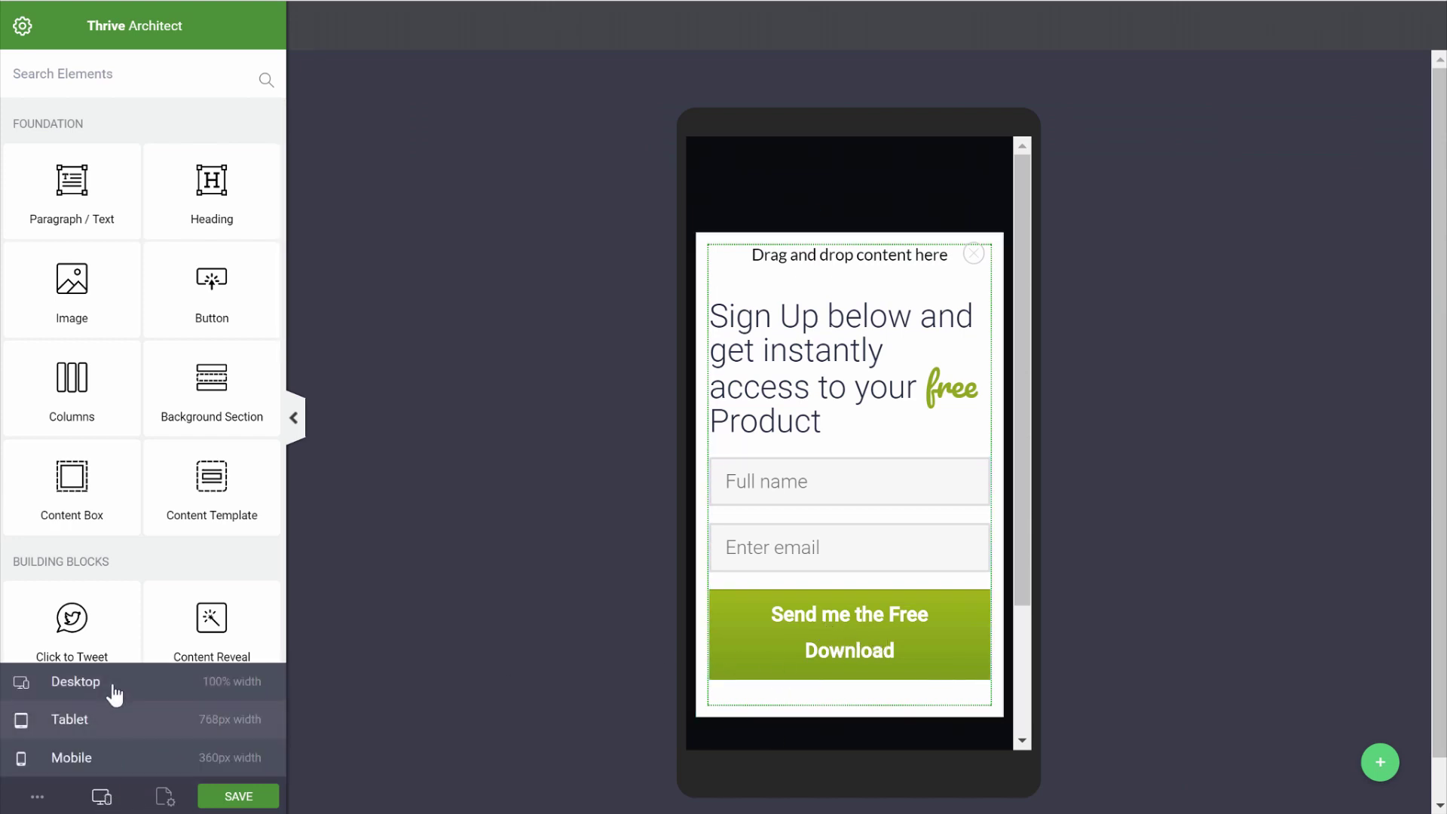
{"action": "left_click", "coordinate": [111, 685]}
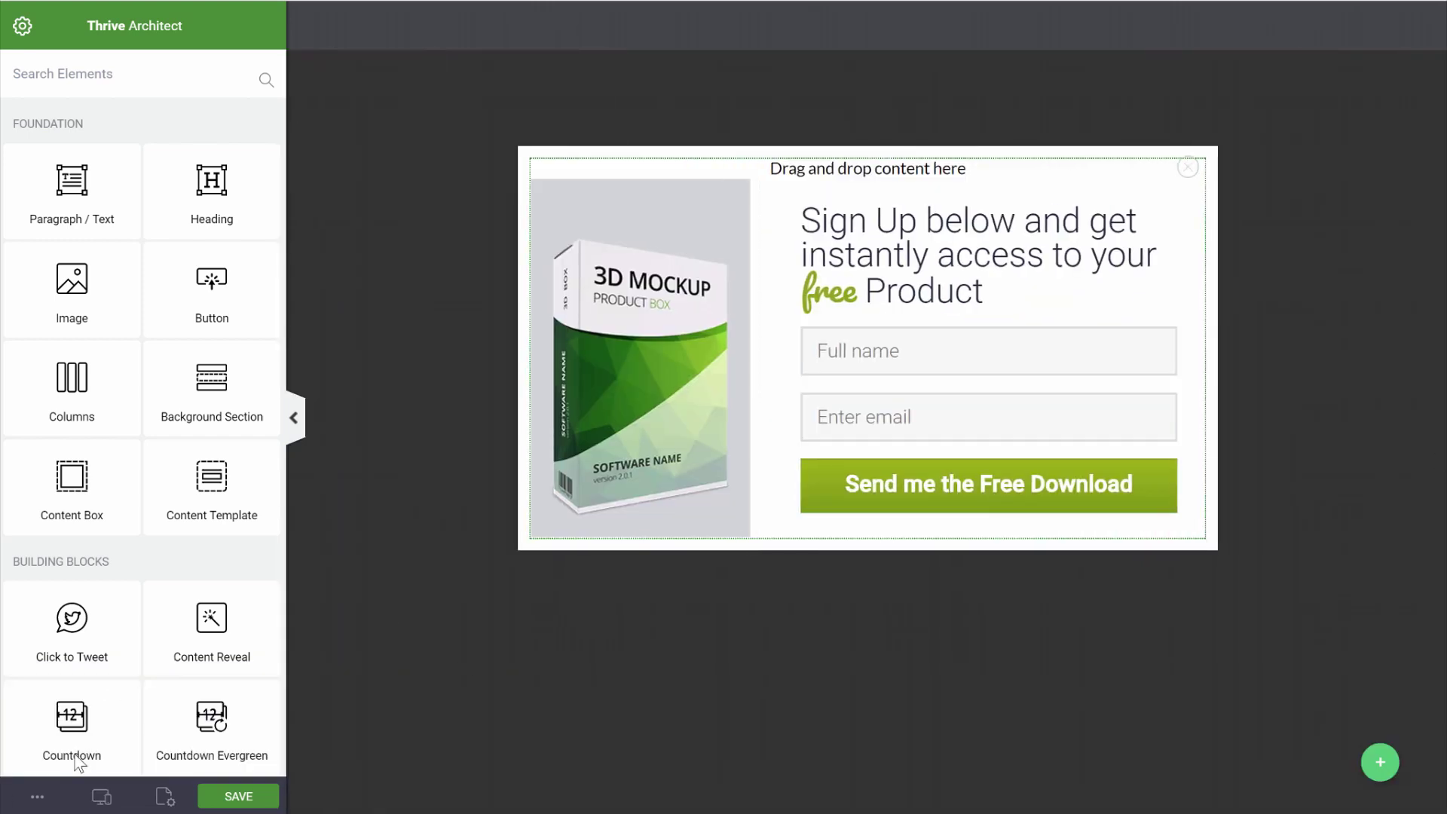
Step: Switch back to the ribbon's default state, preview the form and test its "Get Started!" call to action
{"action": "left_click", "coordinate": [1379, 762]}
{"action": "left_click", "coordinate": [1320, 603]}
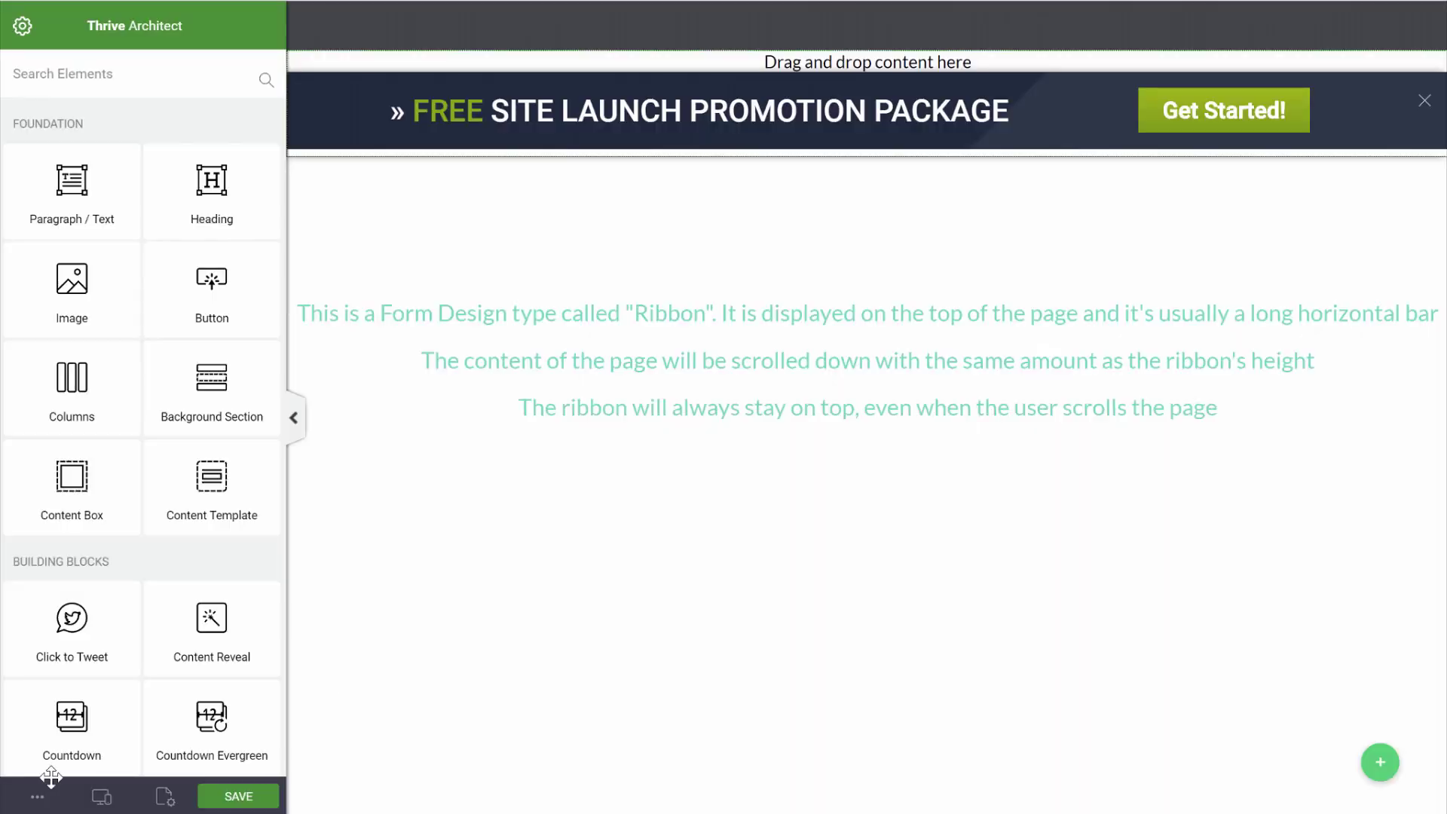
{"action": "mouse_move", "coordinate": [36, 797]}
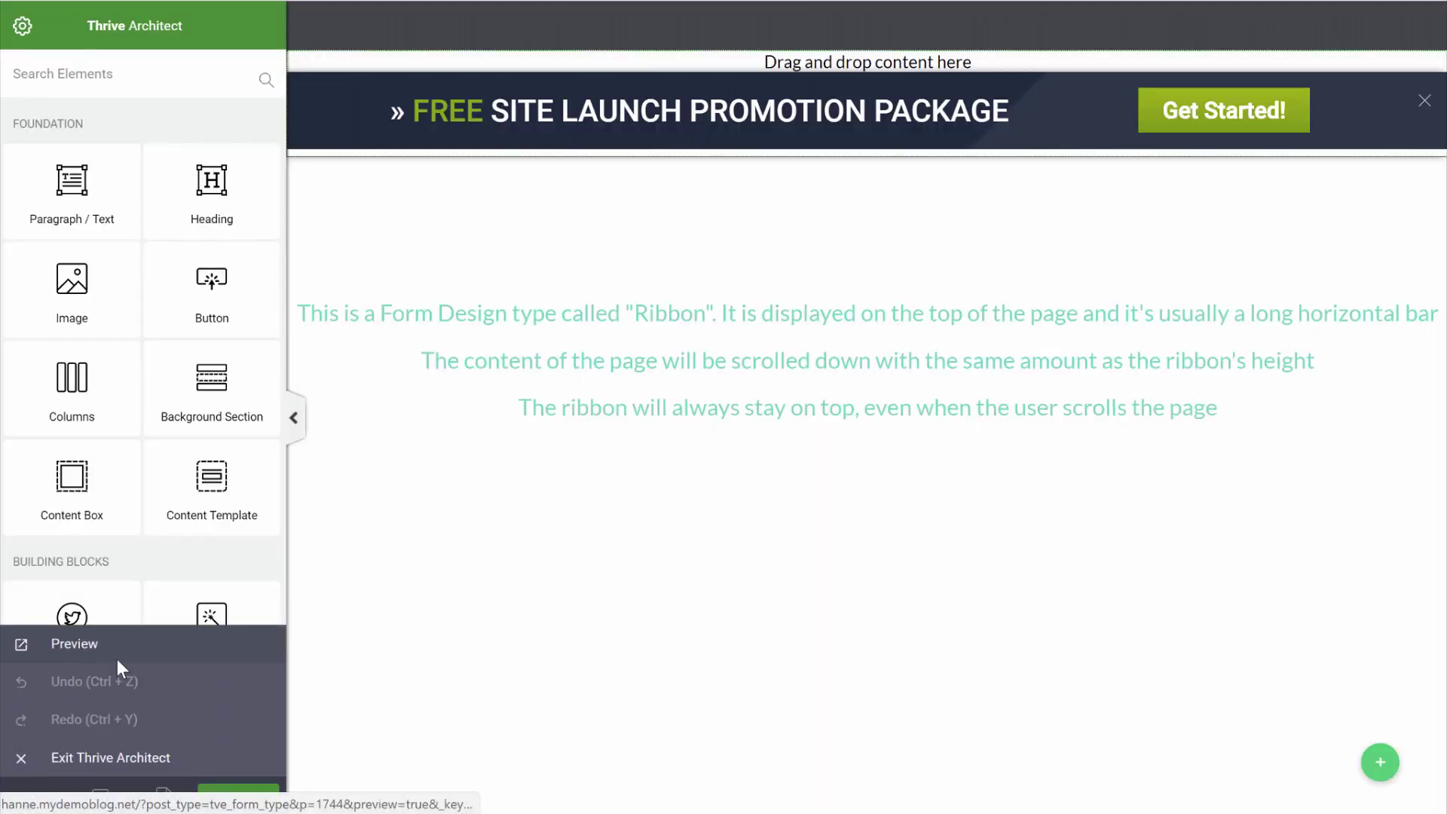
{"action": "left_click", "coordinate": [105, 650]}
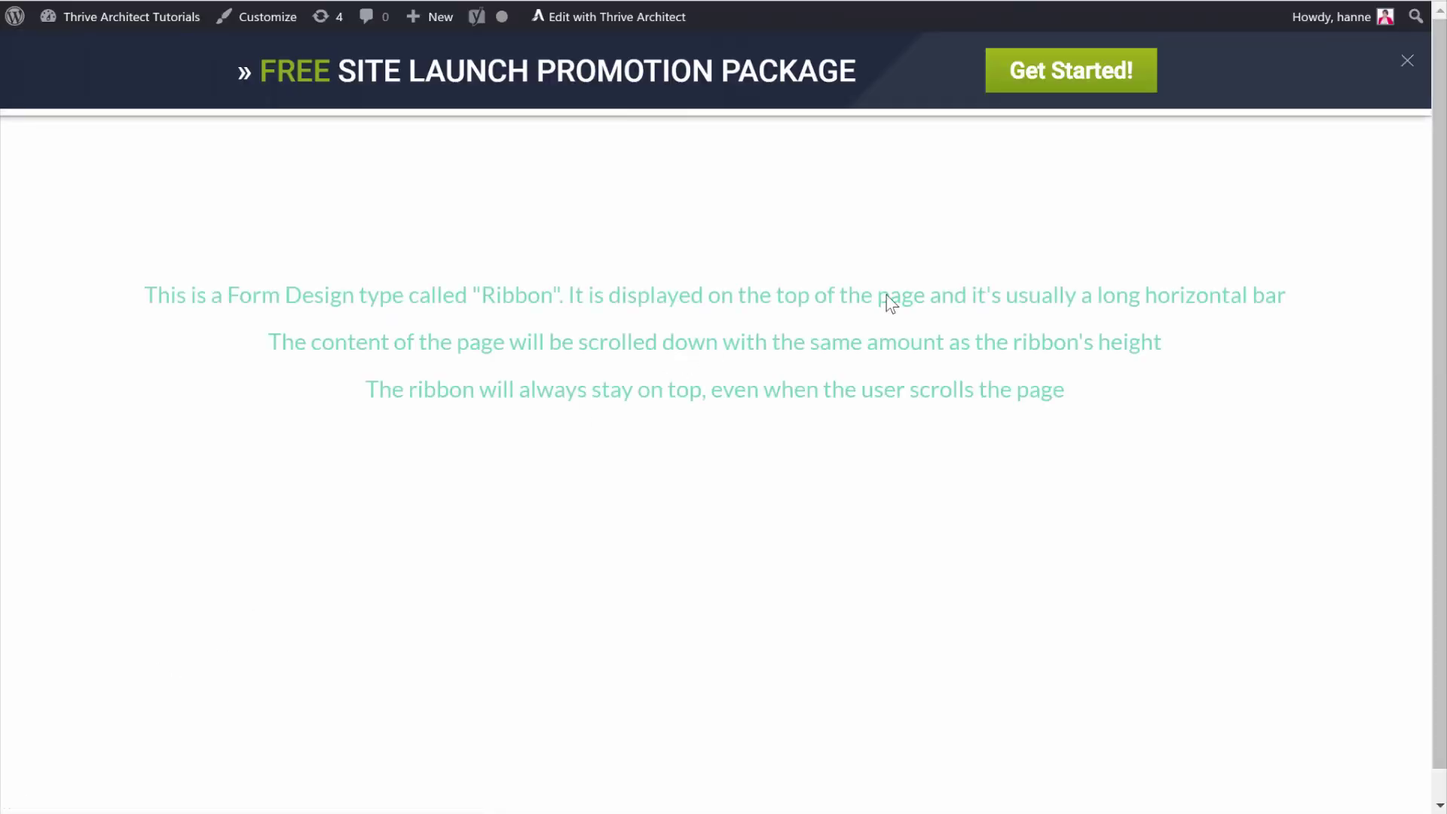
{"action": "left_click", "coordinate": [1074, 79]}
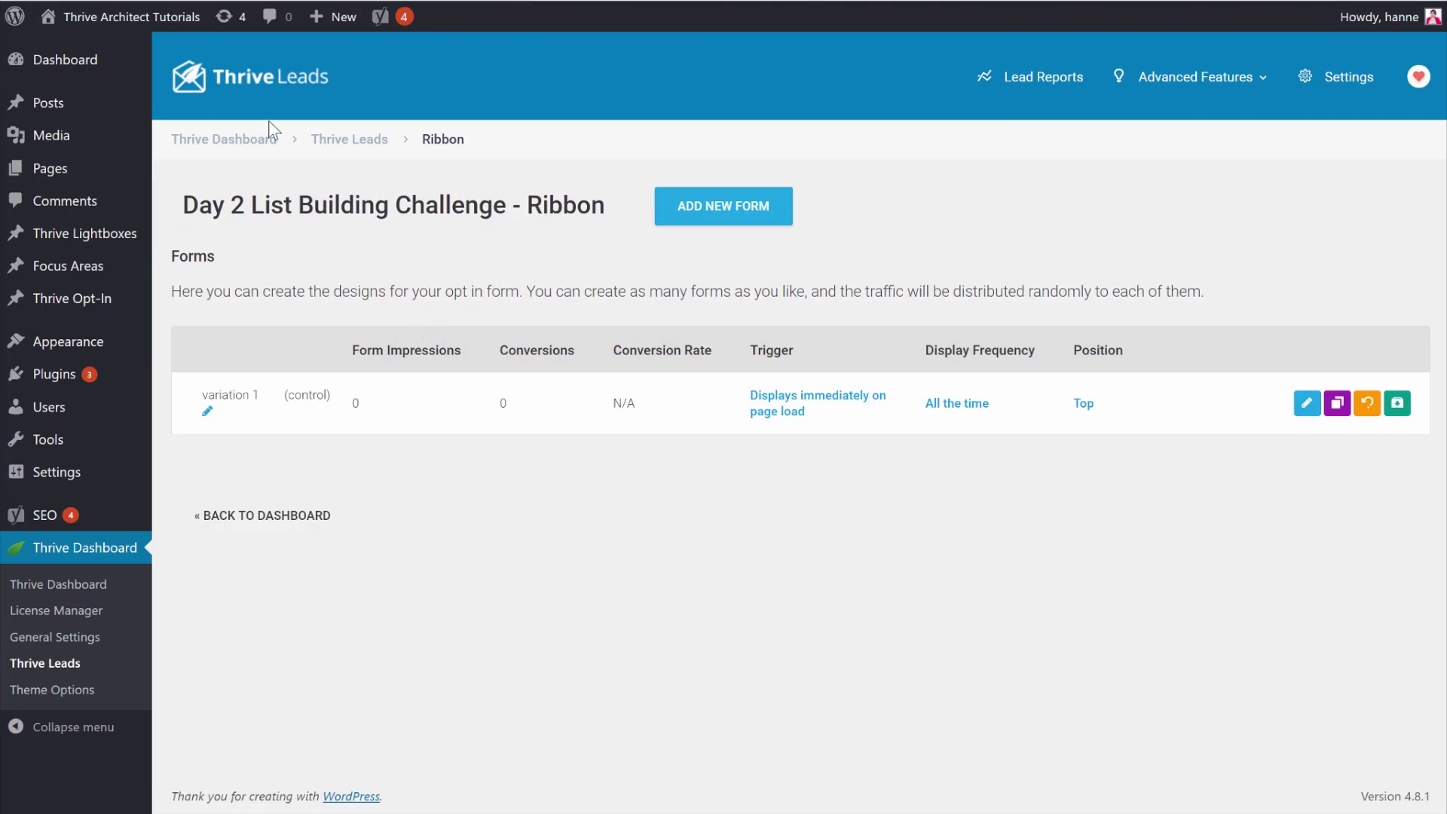
Step: Return to the Thrive Leads overview and enable mobile display for the Ribbon form in the Day 2 List Building Challenge group
{"action": "left_click", "coordinate": [326, 141]}
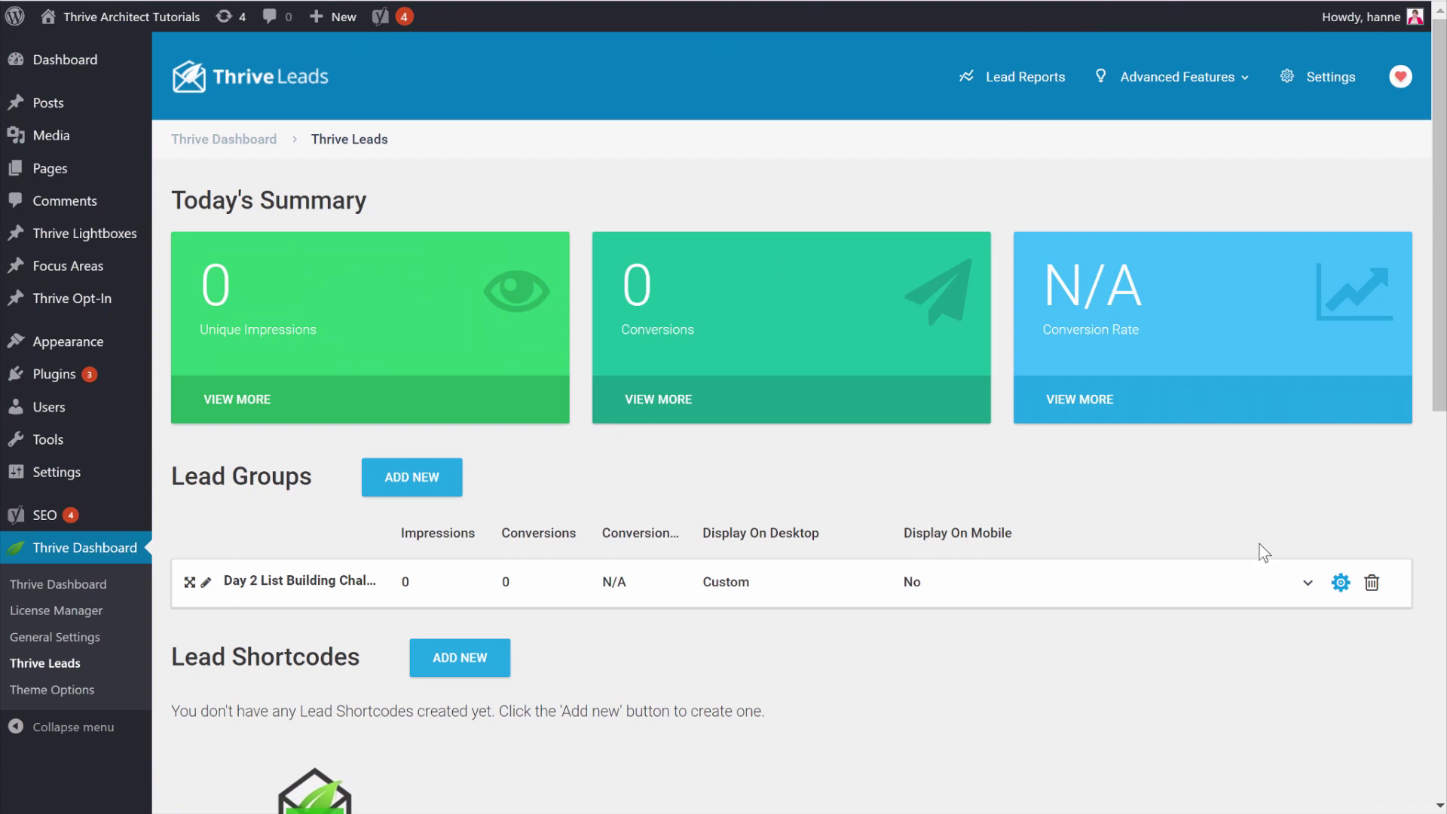
{"action": "left_click", "coordinate": [1308, 582]}
{"action": "scroll", "coordinate": [986, 467], "scroll_direction": "down", "scroll_amount": 1}
{"action": "scroll", "coordinate": [984, 462], "scroll_direction": "down", "scroll_amount": 2}
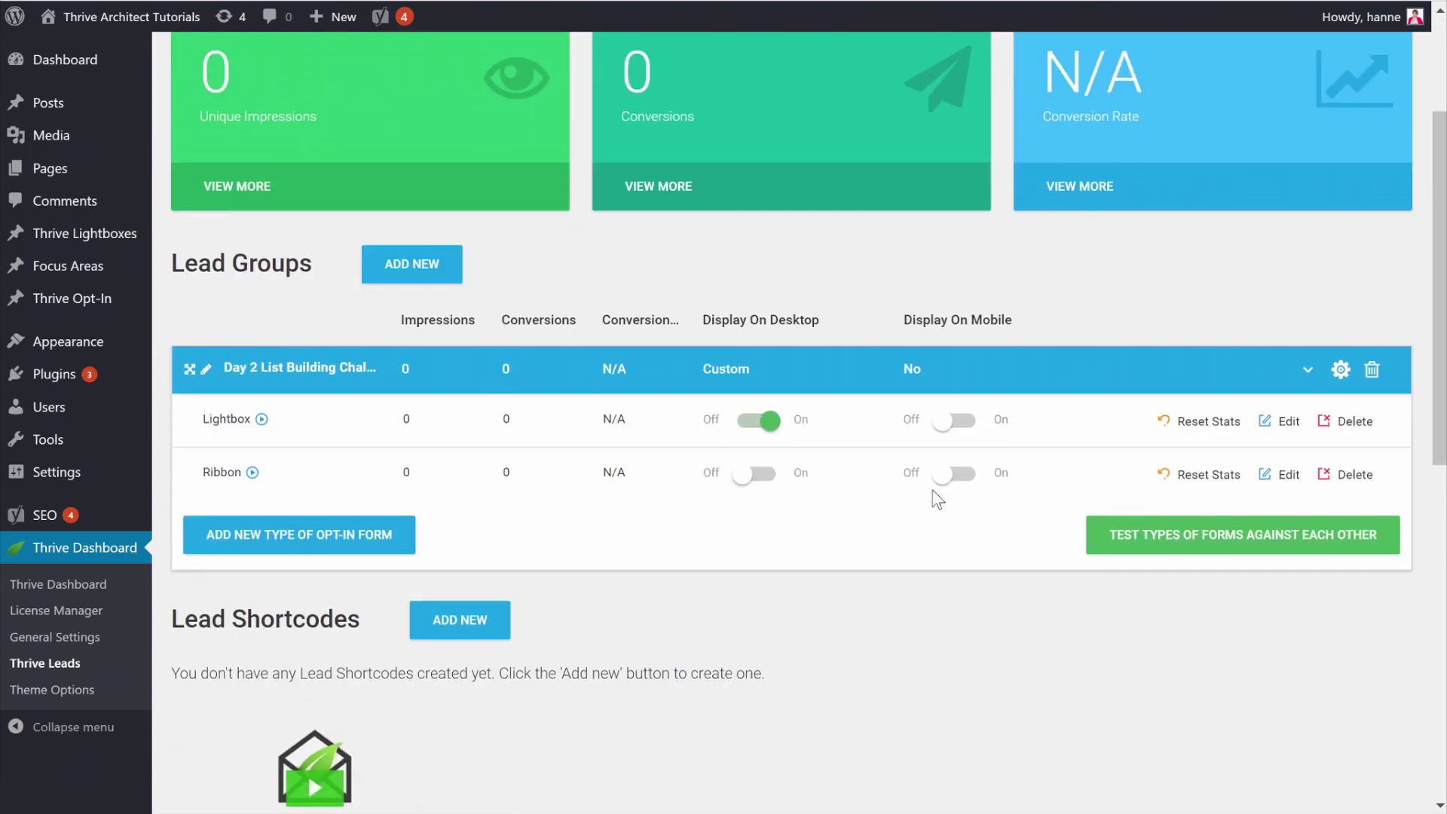
{"action": "left_click", "coordinate": [973, 476]}
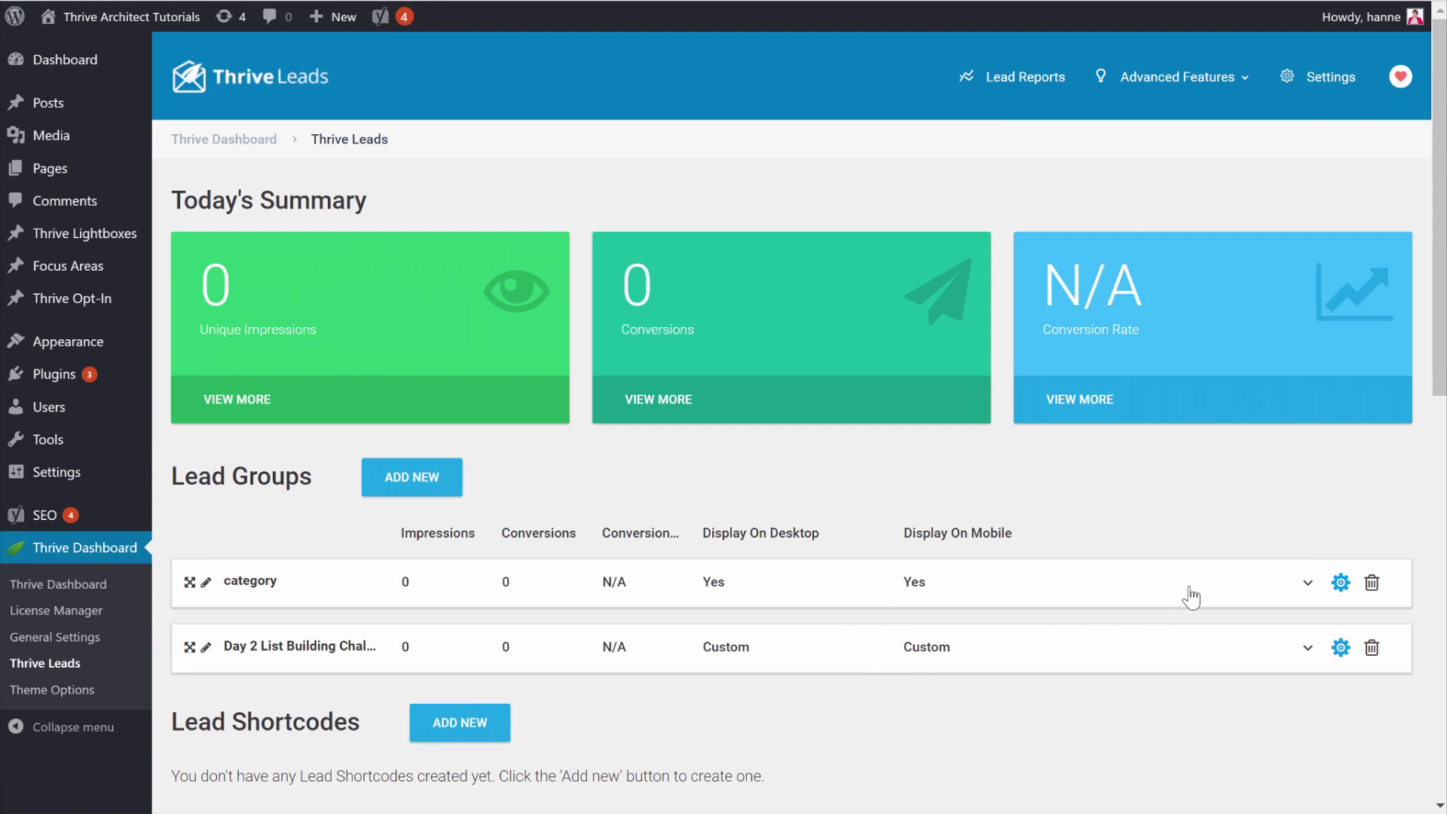
Step: Open the Lightbox forms of the Day 2 List Building Challenge lead group and clone Variation 1
{"action": "scroll", "coordinate": [1195, 595], "scroll_direction": "down", "scroll_amount": 1}
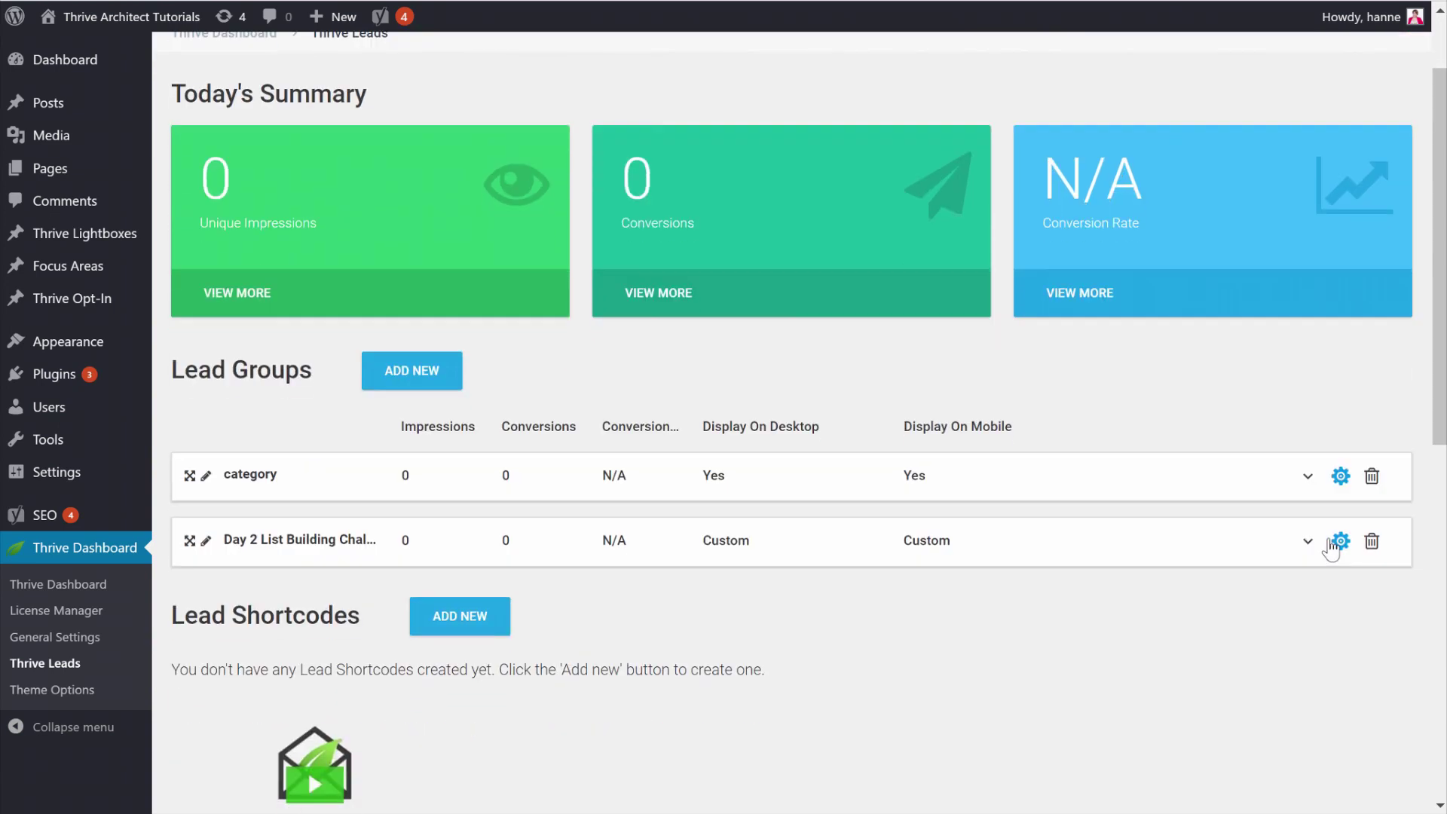
{"action": "left_click", "coordinate": [1308, 541]}
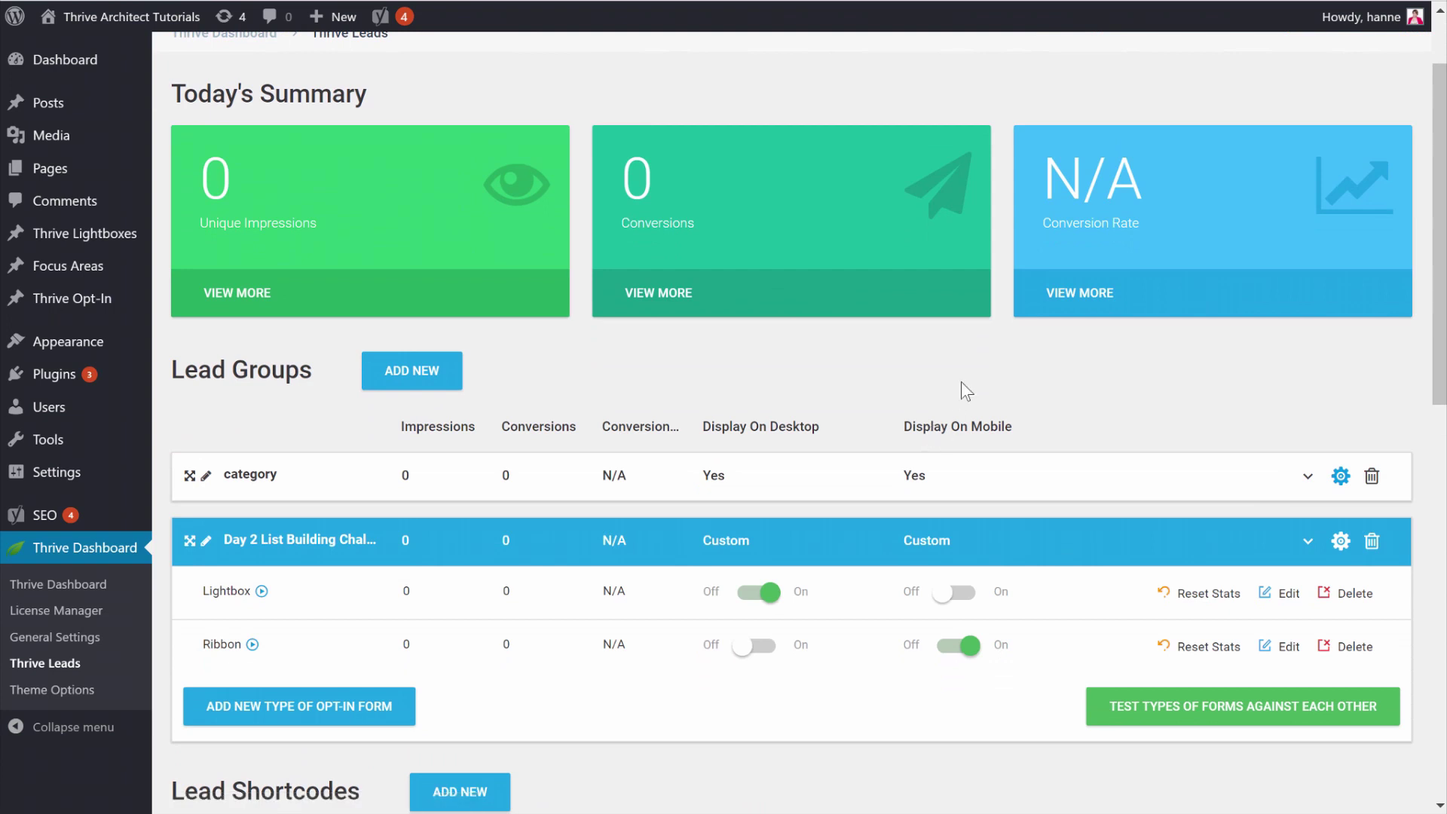
{"action": "scroll", "coordinate": [1096, 429], "scroll_direction": "down", "scroll_amount": 1}
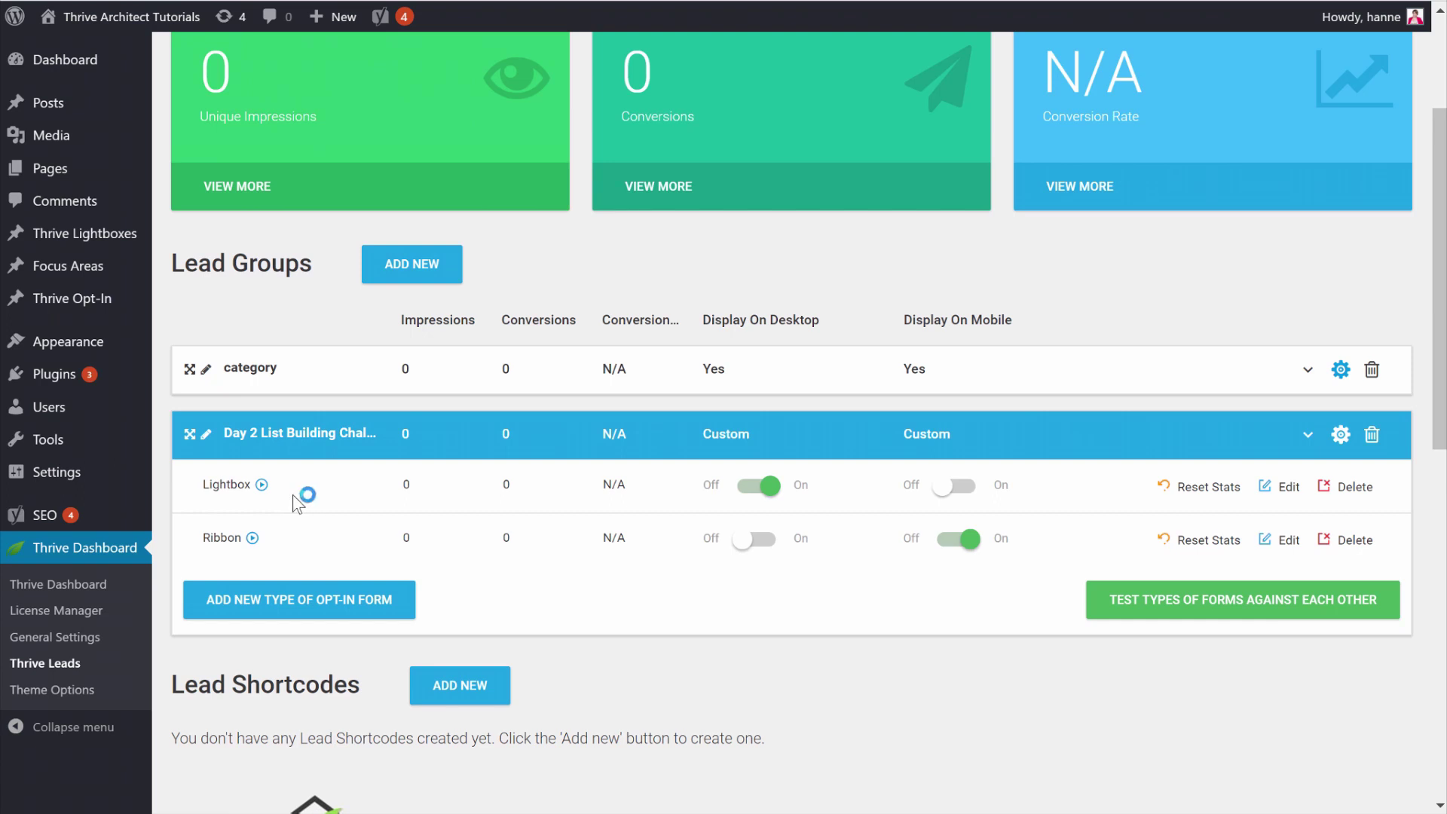
{"action": "left_click", "coordinate": [1284, 492]}
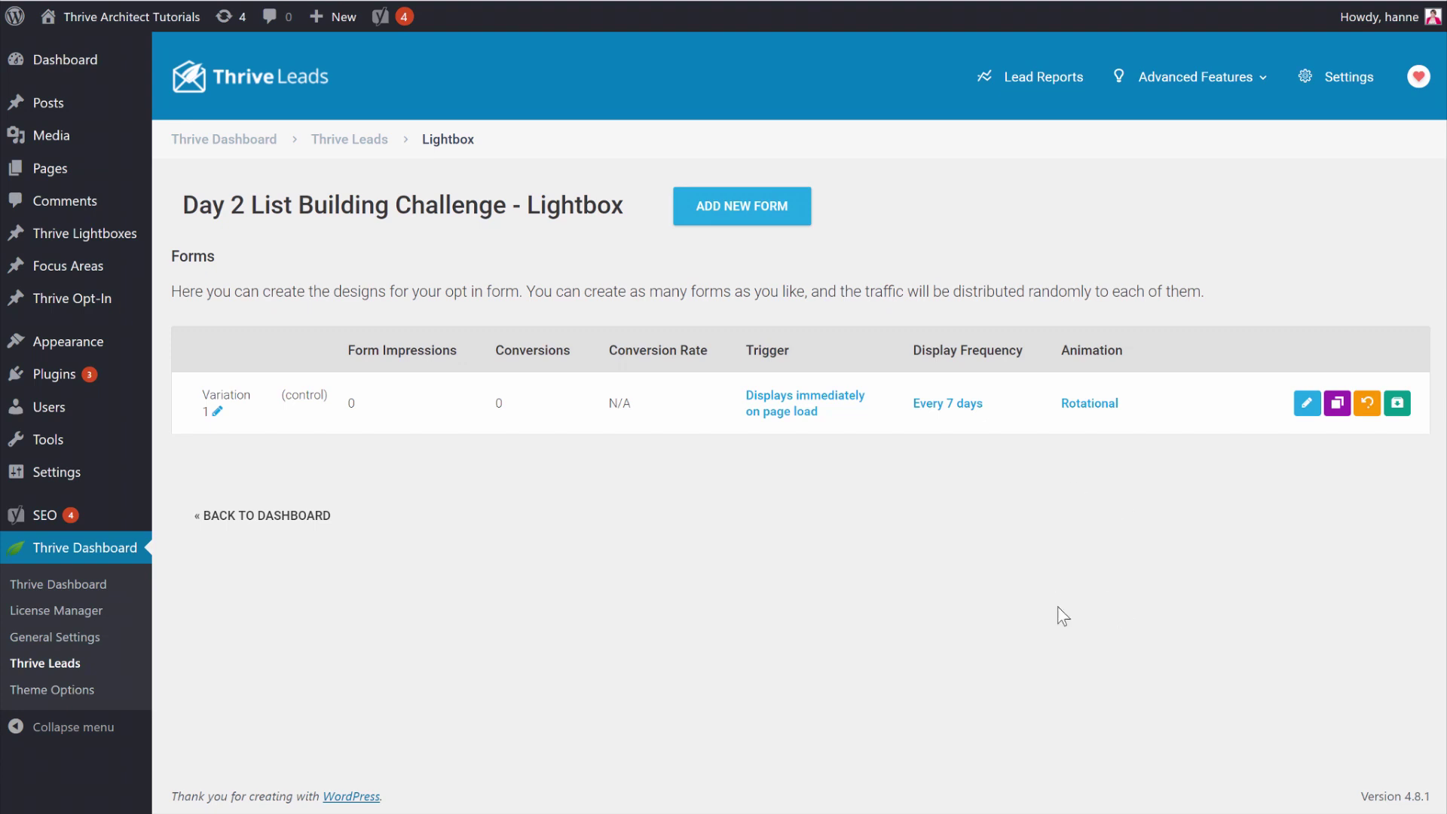
{"action": "left_click", "coordinate": [1331, 415]}
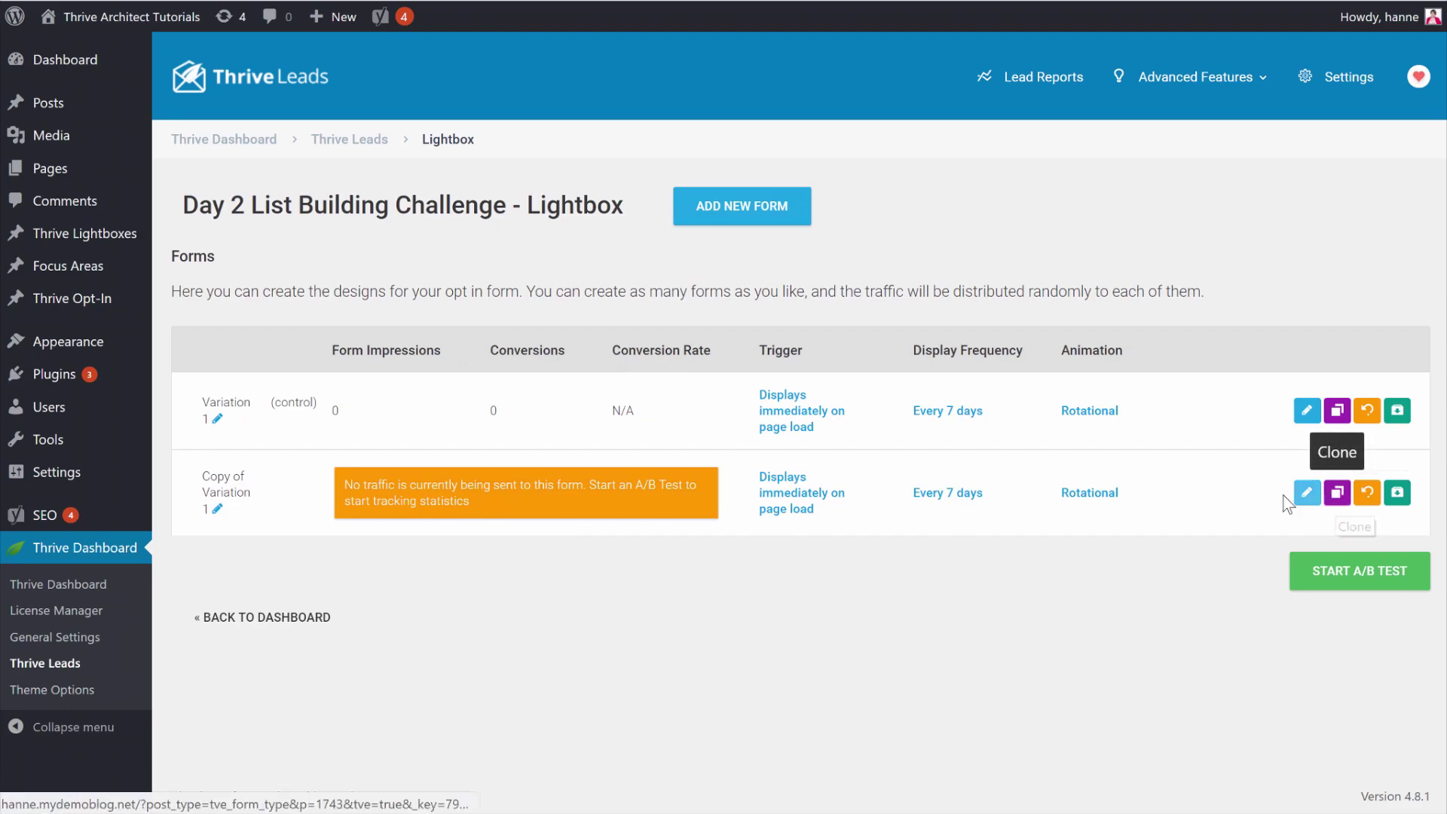
Step: Open the design of the copied Variation 1 and apply the Multistep 001 opt-in template
{"action": "left_click", "coordinate": [1309, 496]}
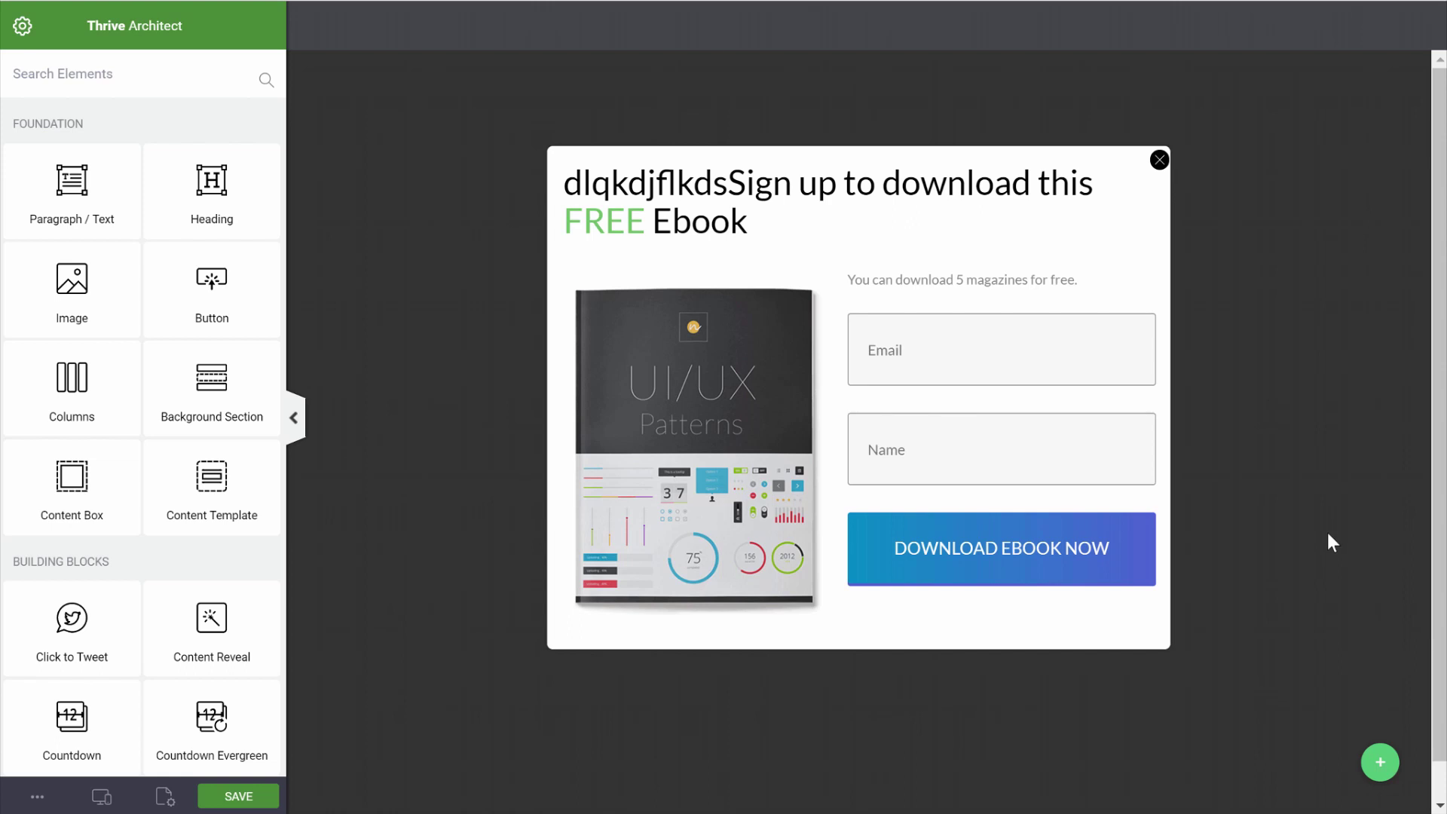
{"action": "left_click", "coordinate": [164, 796]}
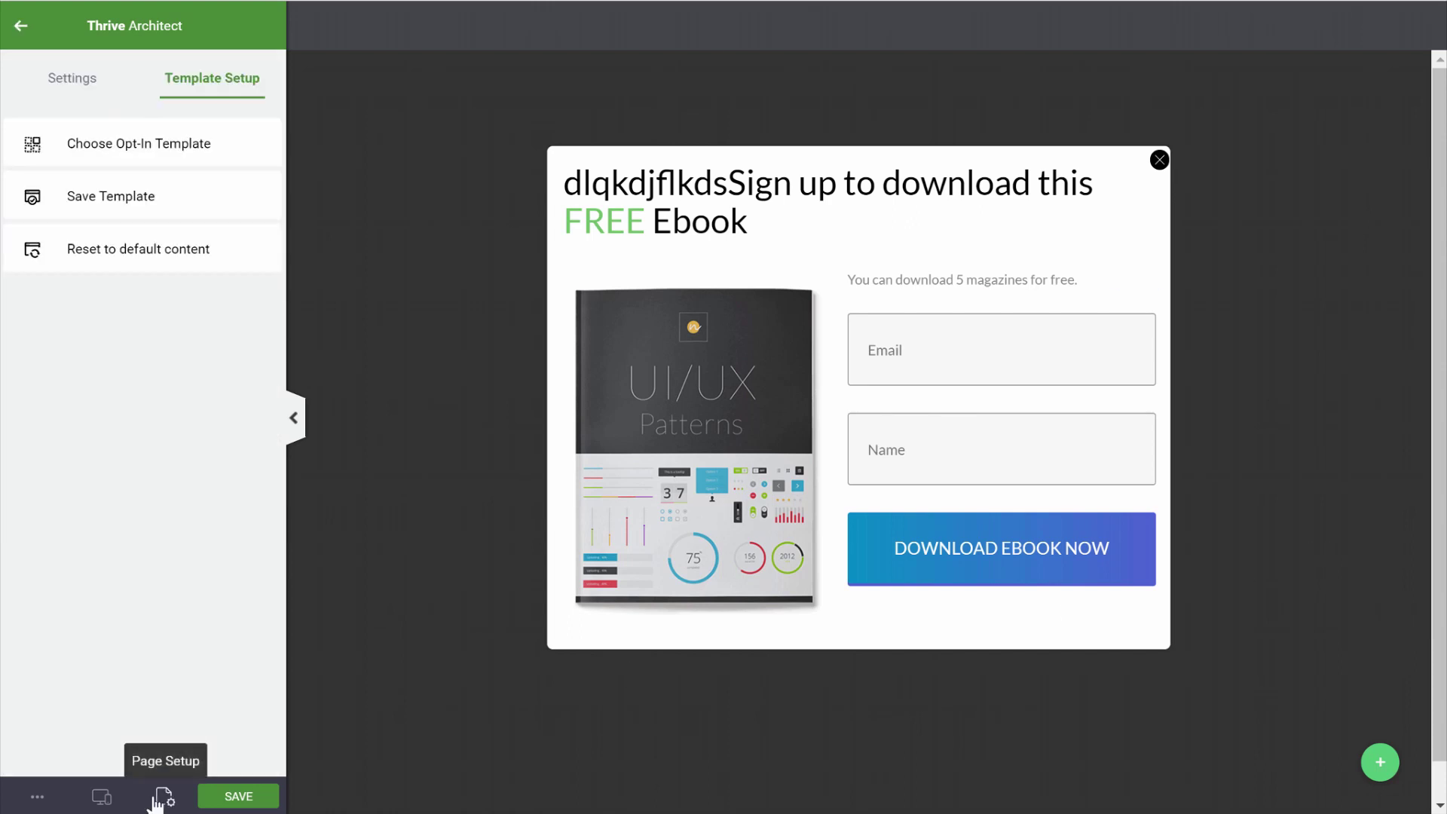
{"action": "left_click", "coordinate": [130, 149]}
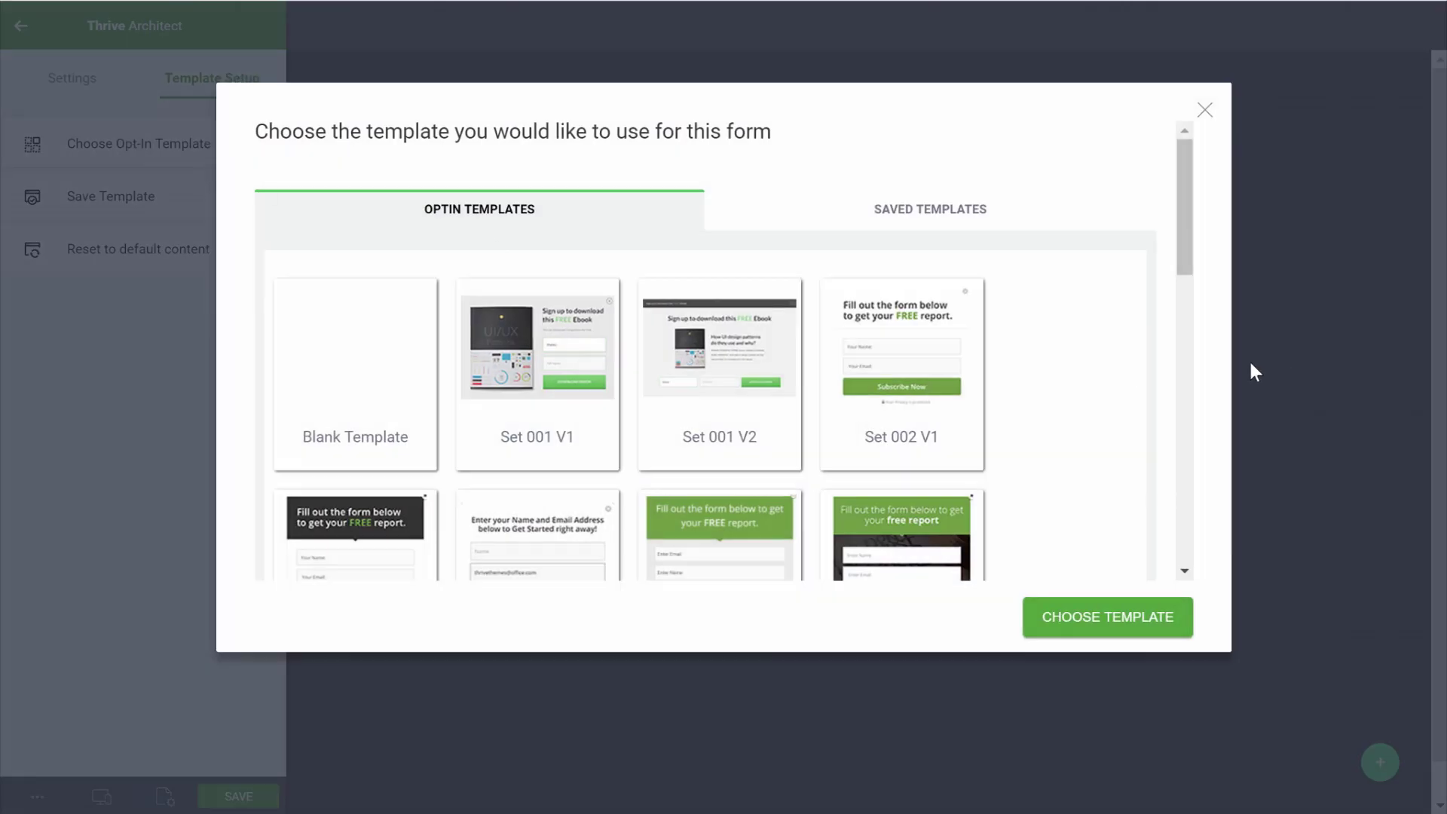
{"action": "scroll", "coordinate": [1077, 351], "scroll_direction": "down", "scroll_amount": 10}
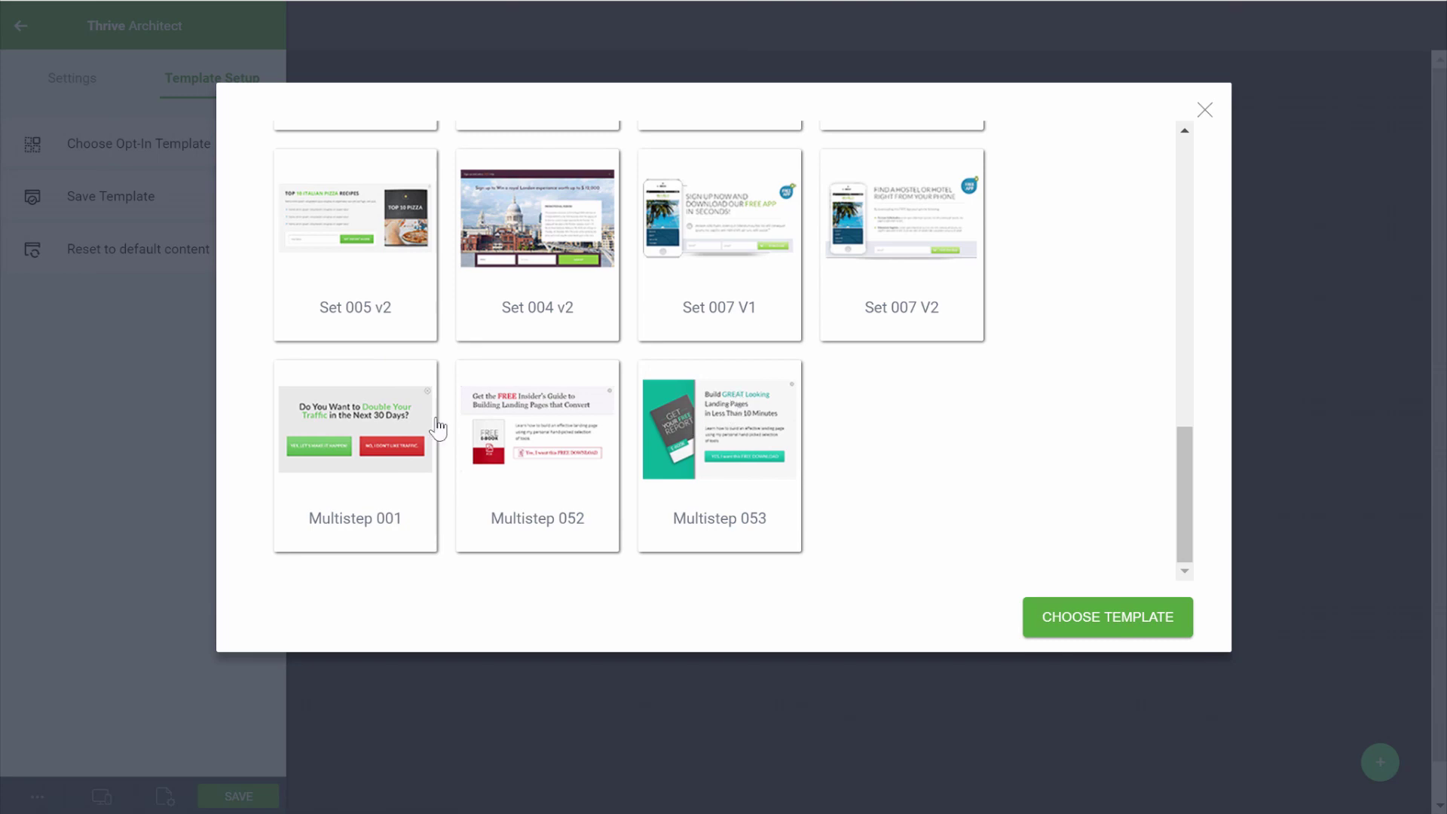
{"action": "left_click", "coordinate": [388, 418]}
{"action": "left_click", "coordinate": [1101, 625]}
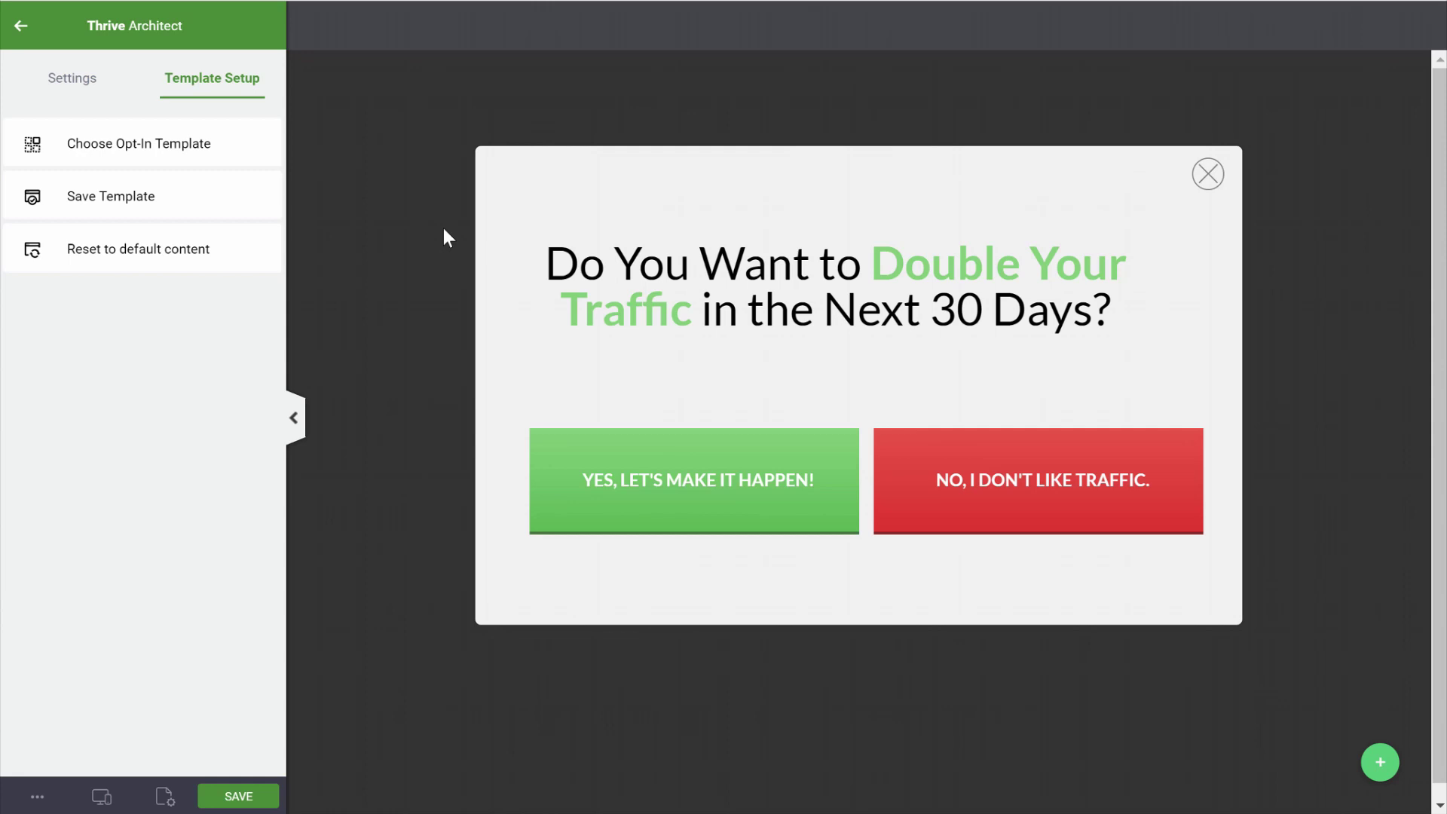
Step: Overwrite the beginning of the lightbox heading so it reads "Ddsfqsdfqdsfe Next 30 Days?"
{"action": "left_click", "coordinate": [654, 448]}
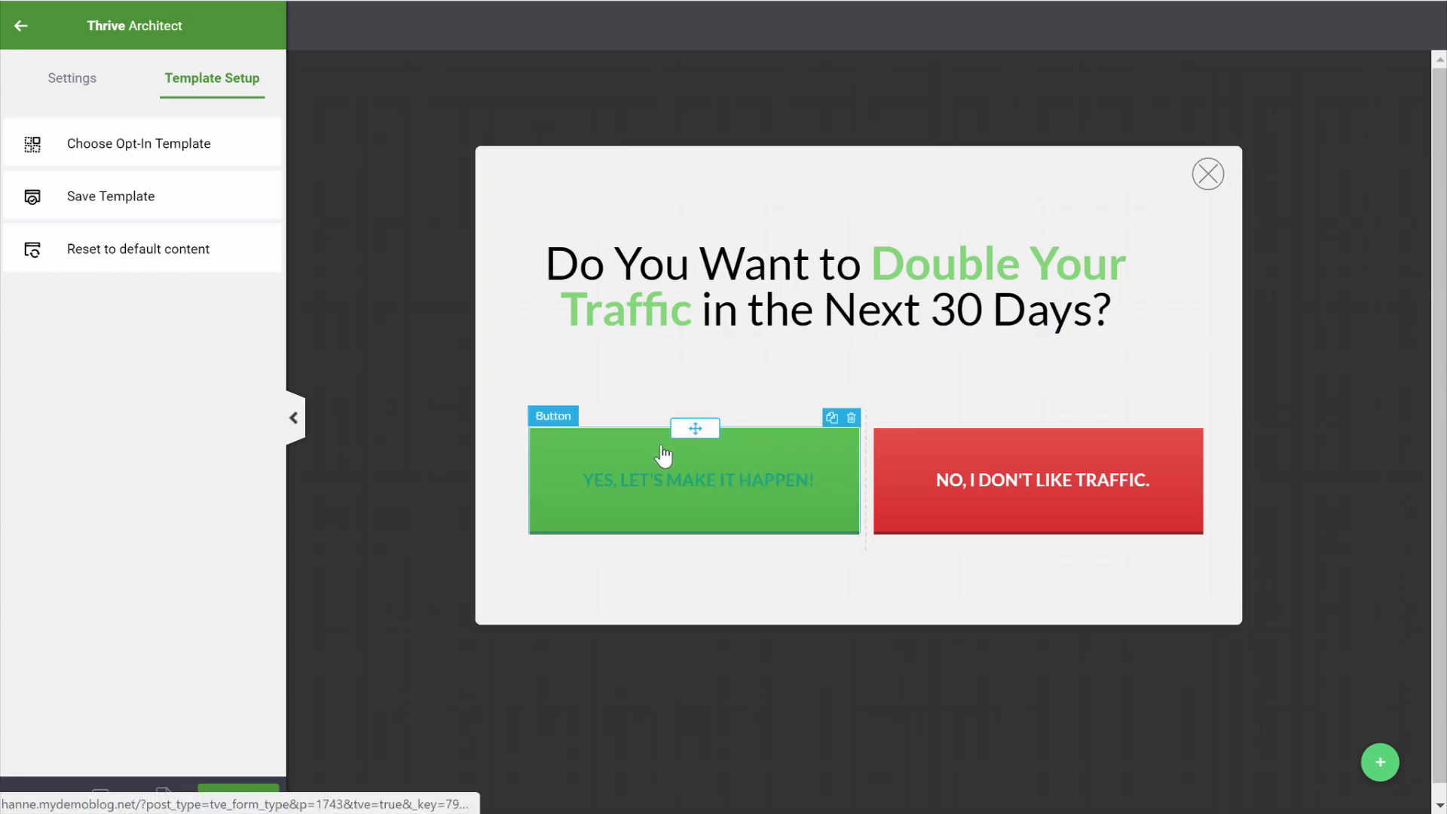
{"action": "left_click", "coordinate": [643, 583]}
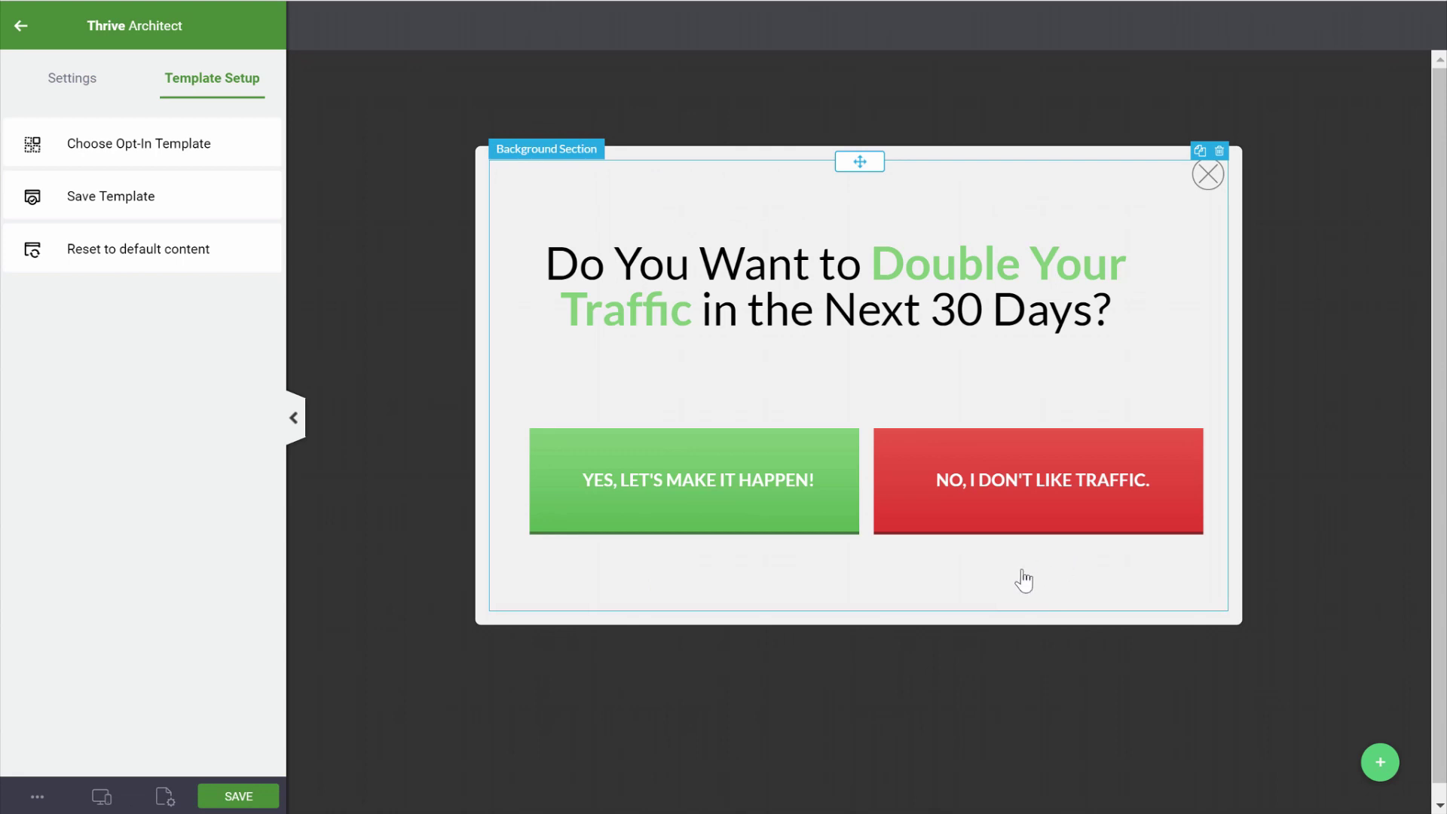
{"action": "left_click", "coordinate": [698, 264]}
{"action": "left_click_drag", "start_coordinate": [605, 257], "coordinate": [804, 309]}
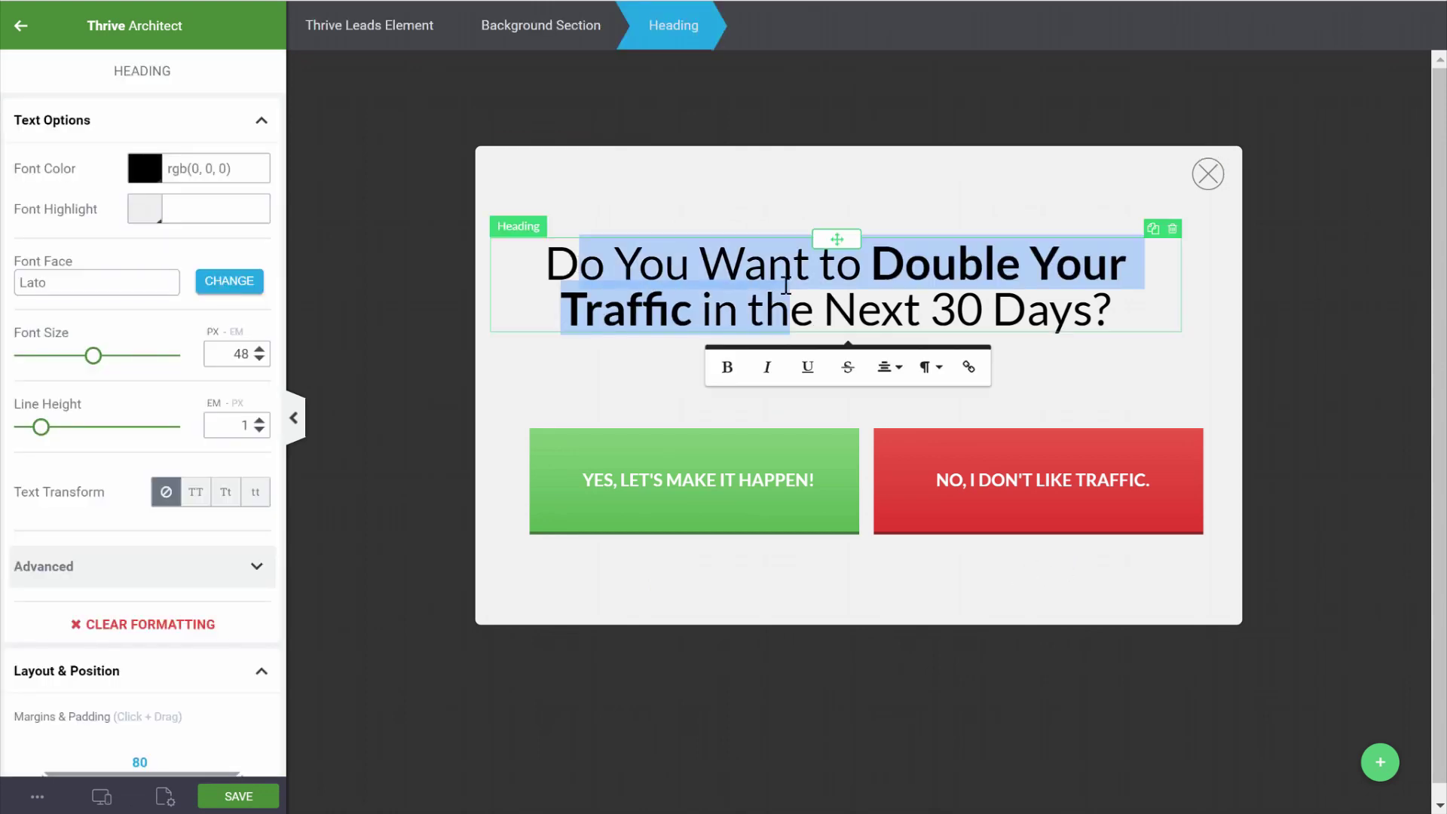
{"action": "type", "text": "dsfqsdfqdsf"}
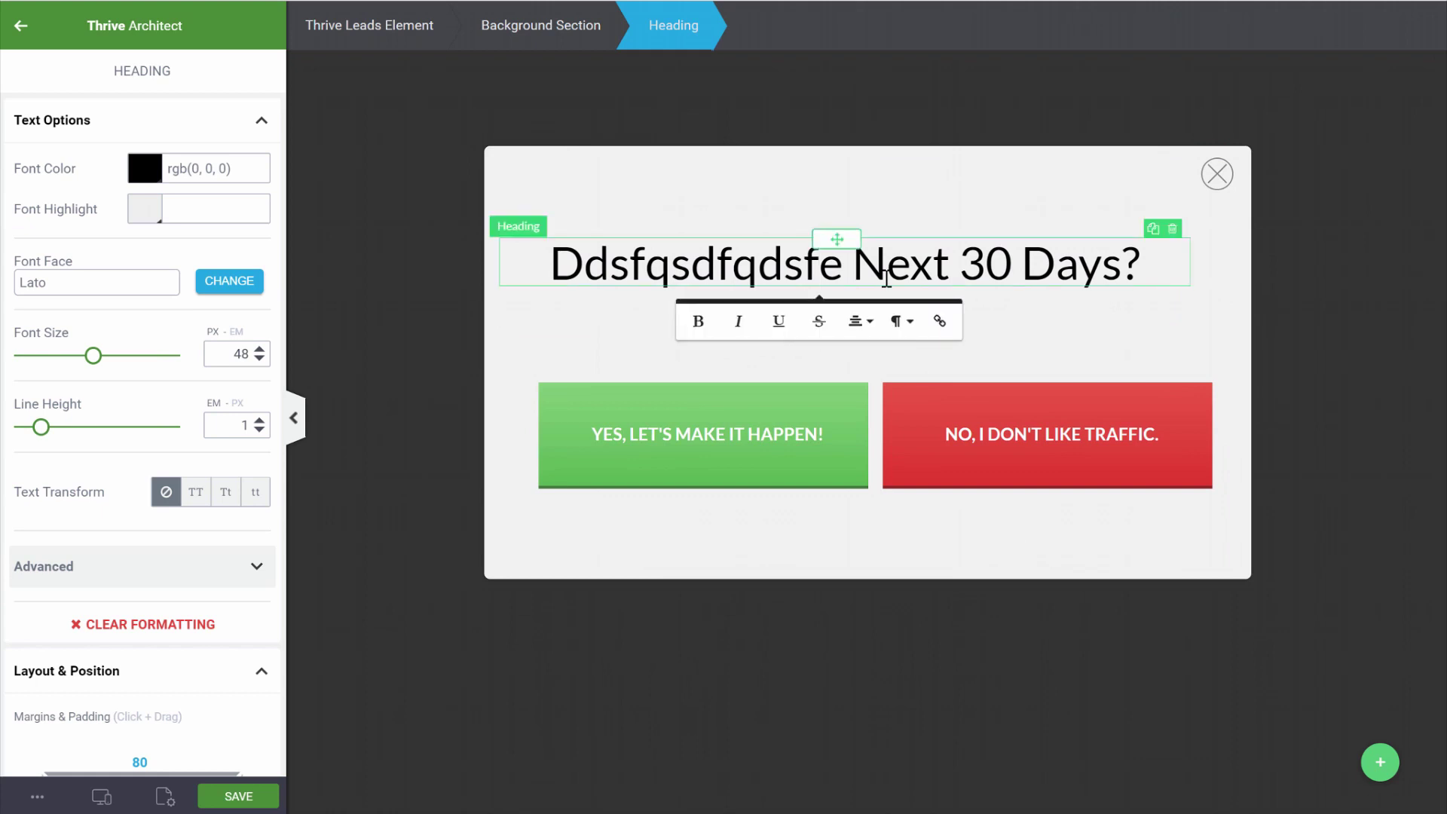
Step: Change the green button's text to "YES, LET'S DO THIS"
{"action": "left_click", "coordinate": [680, 437]}
{"action": "left_click", "coordinate": [623, 443]}
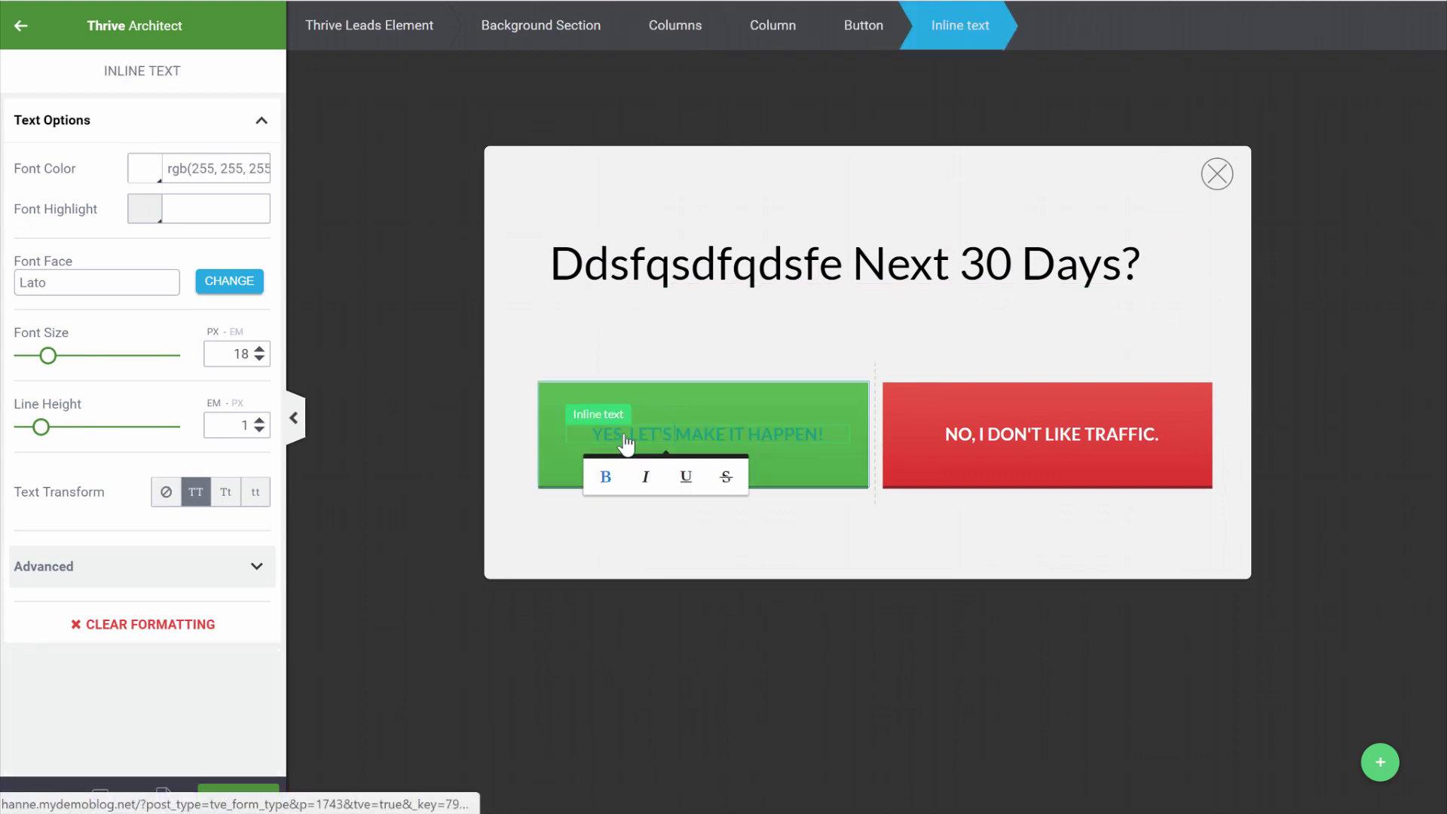
{"action": "left_click_drag", "start_coordinate": [629, 442], "coordinate": [888, 452]}
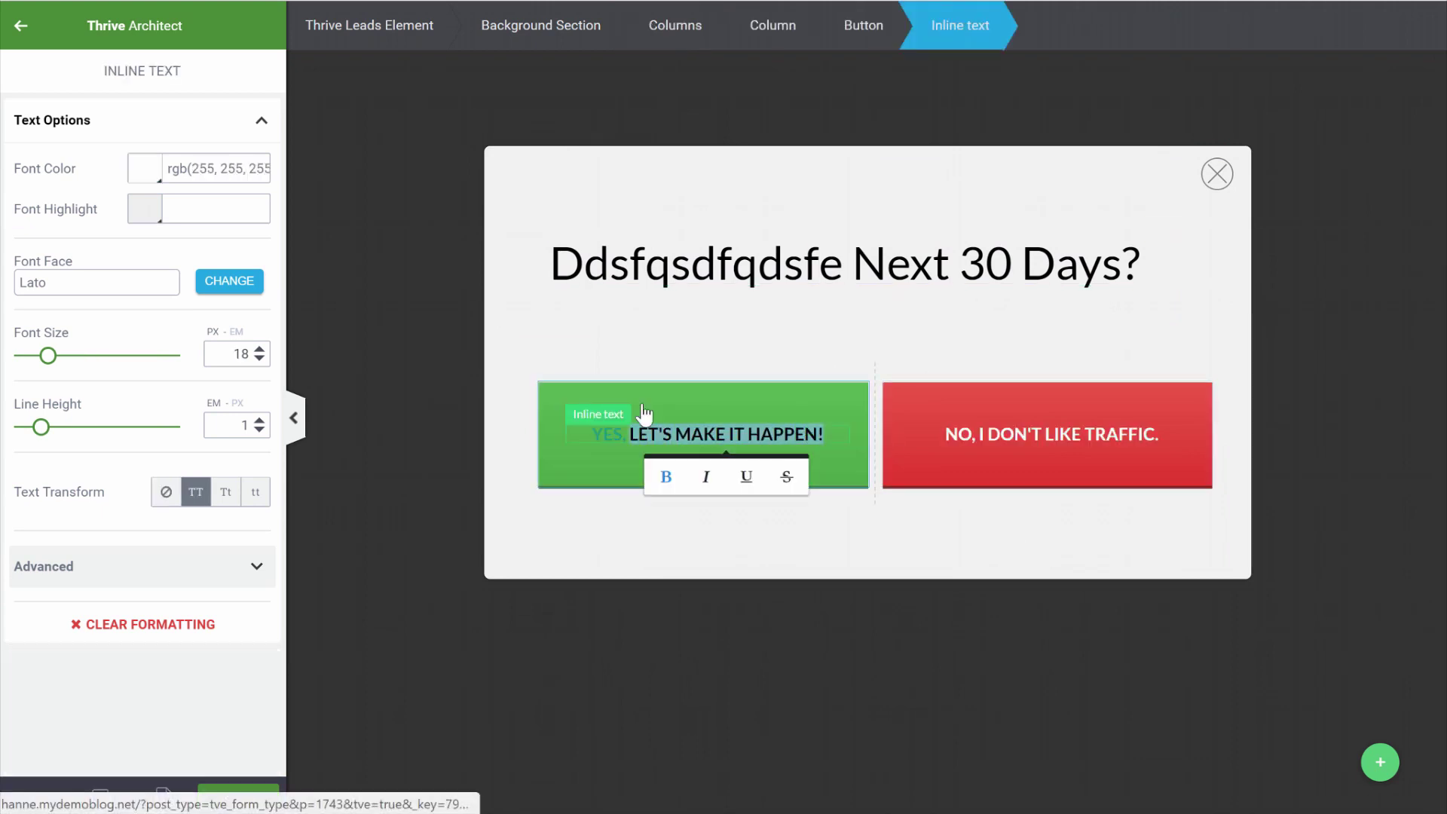
{"action": "type", "text": "LET'S DO THI"}
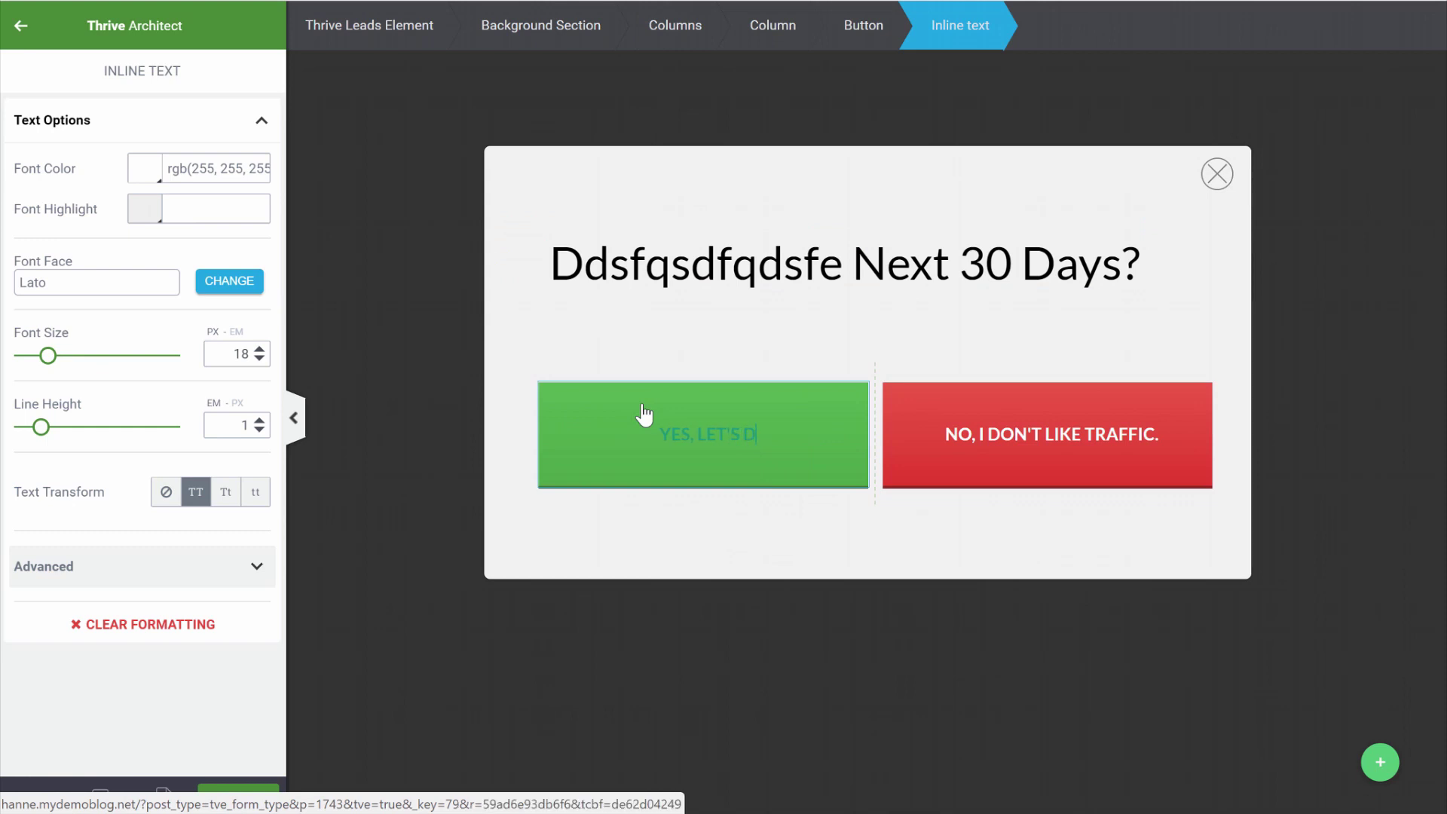
{"action": "type", "text": "S"}
{"action": "left_click", "coordinate": [616, 572]}
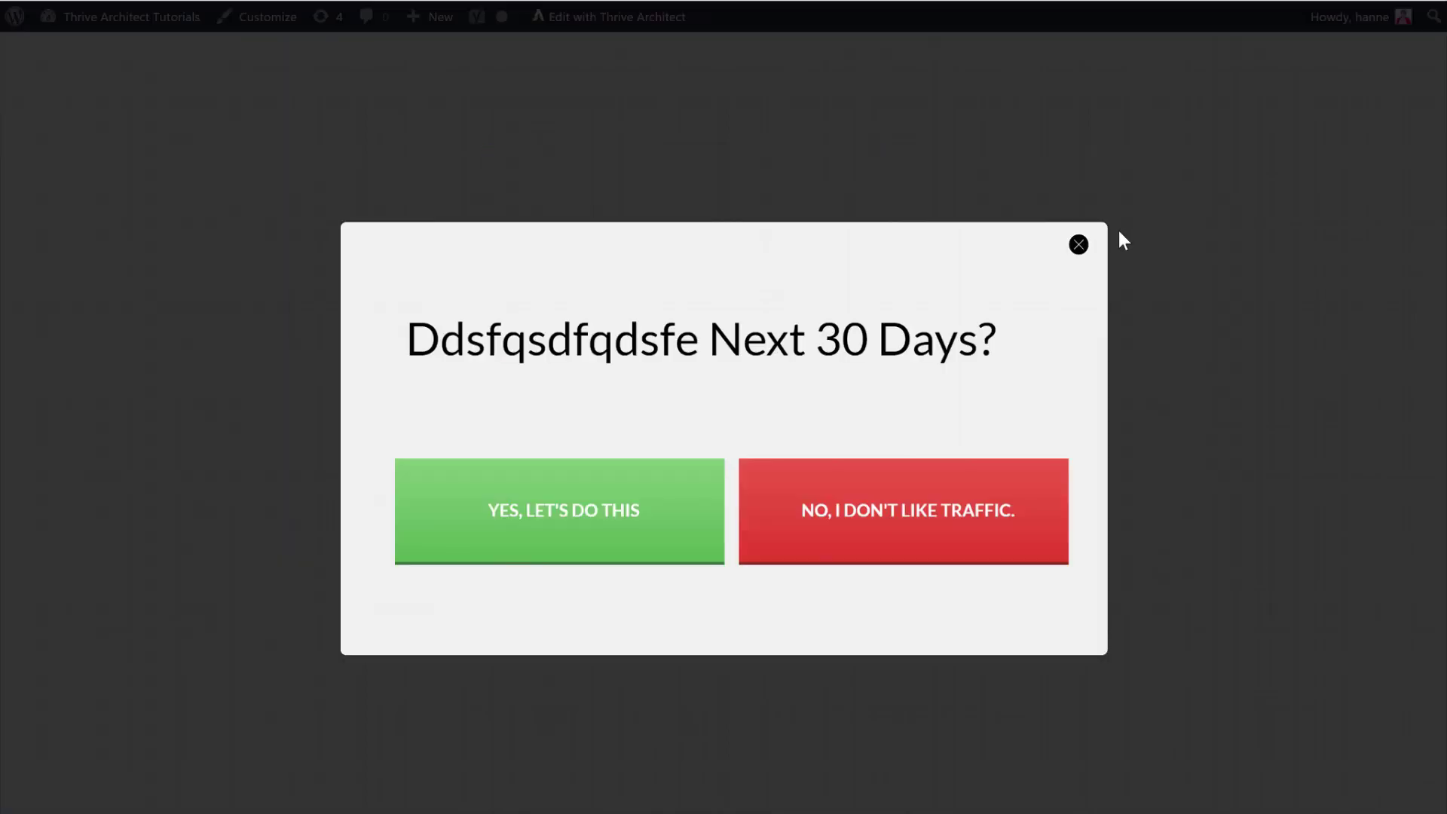
Step: Test the "Yes, let's do this" button in the preview, inspect State 1's lead generation form and return to the default state
{"action": "left_click", "coordinate": [571, 488]}
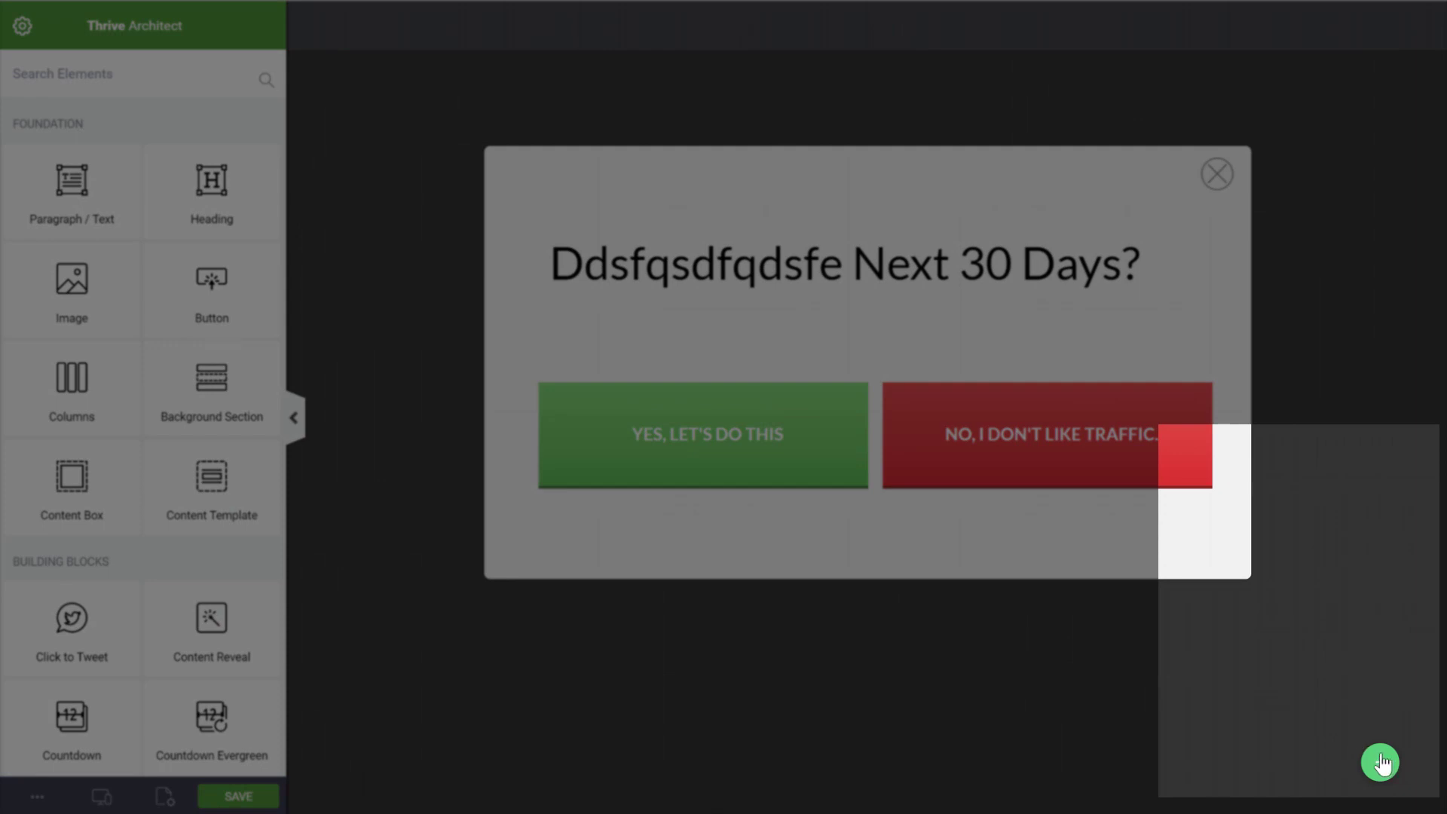
{"action": "left_click", "coordinate": [1381, 763]}
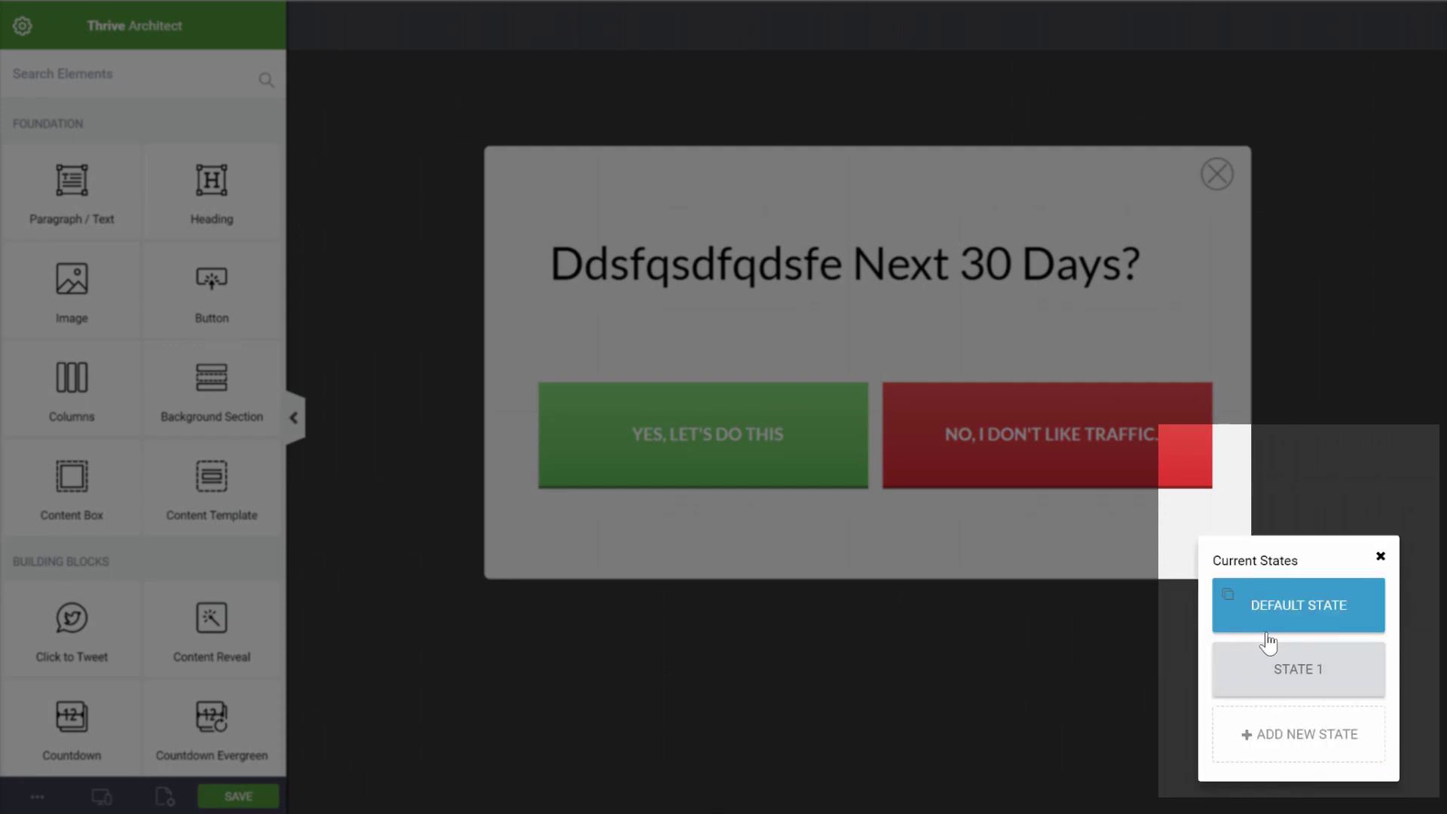
{"action": "left_click", "coordinate": [1293, 670]}
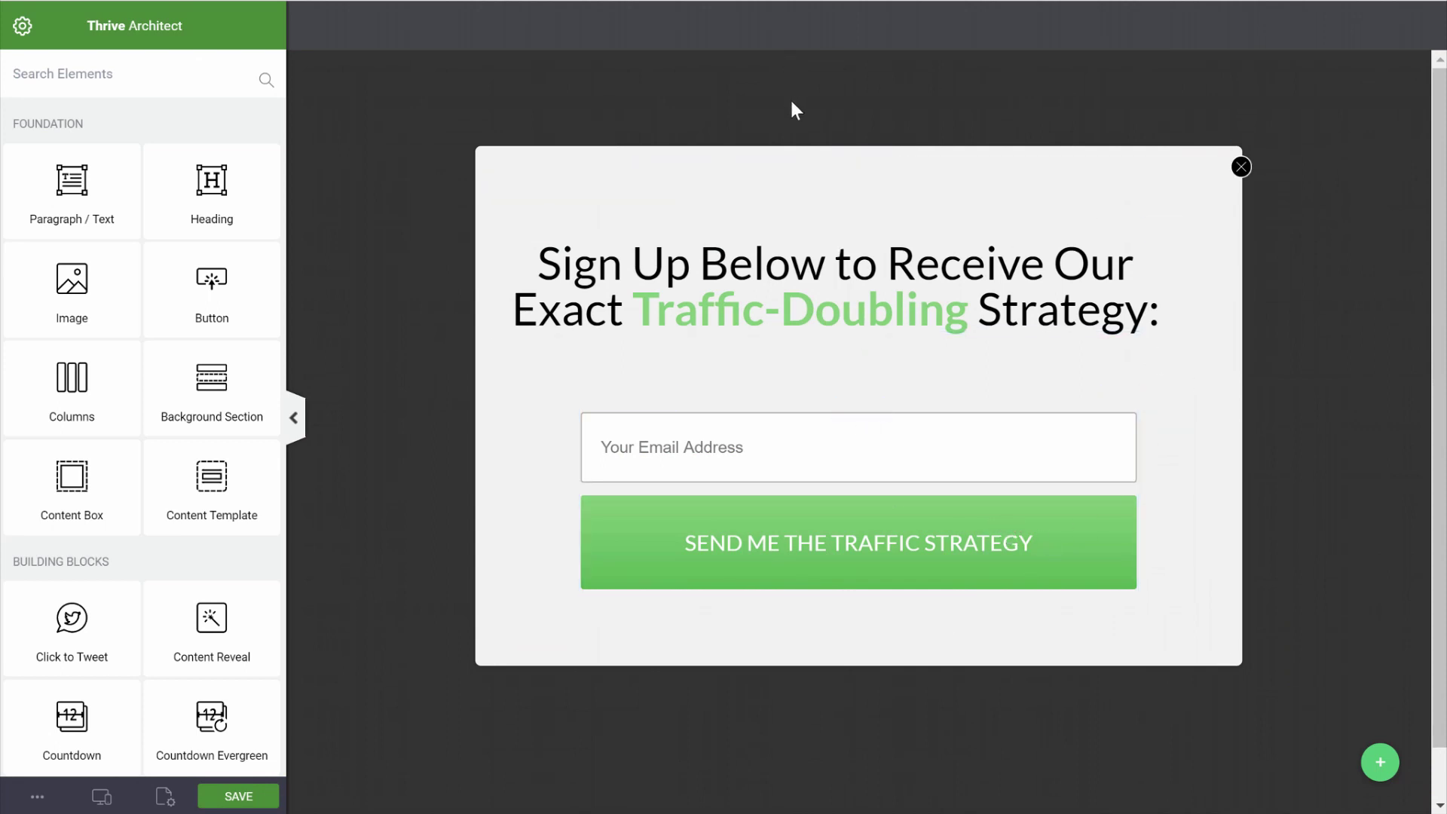
{"action": "left_click", "coordinate": [774, 502]}
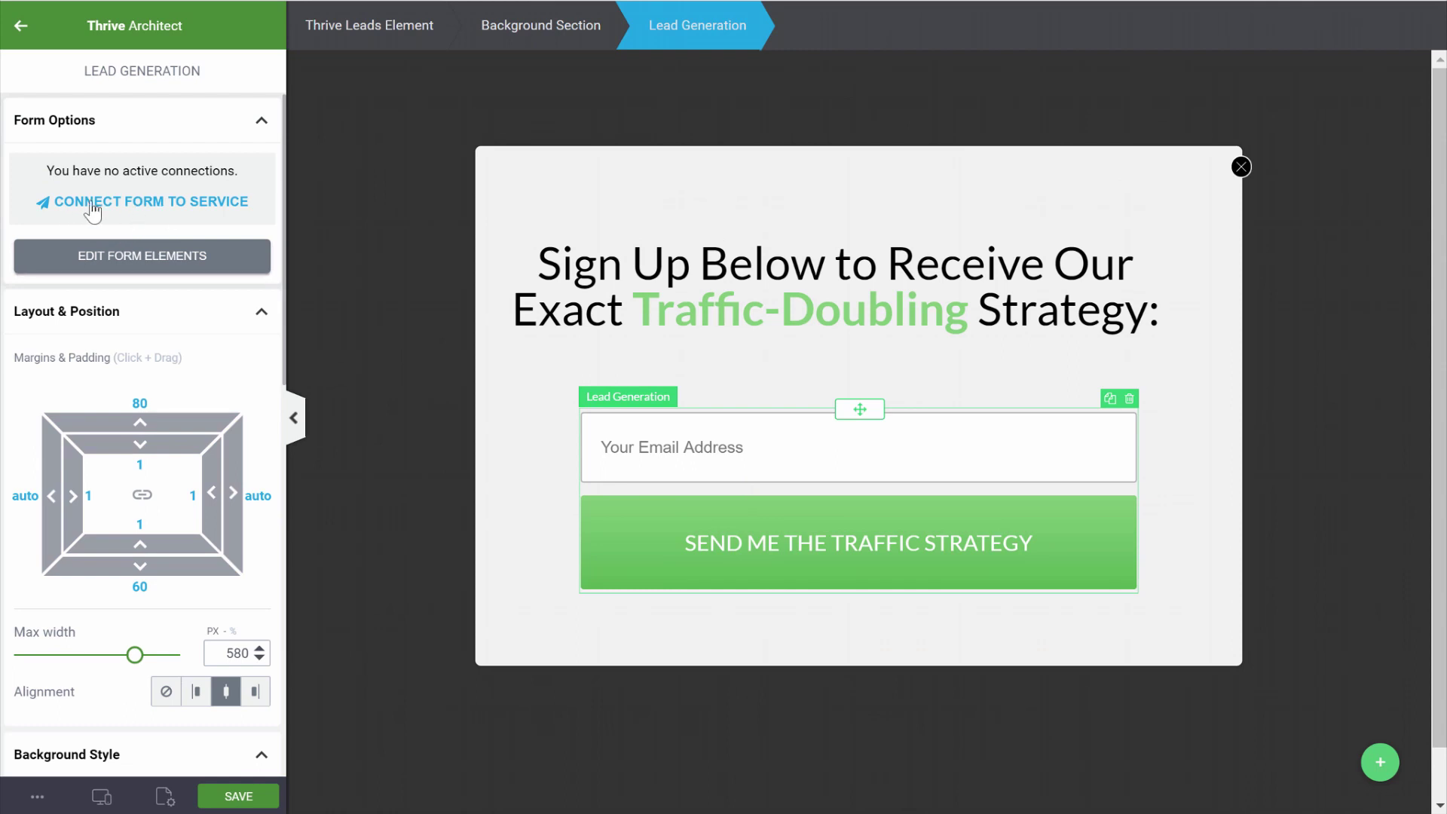
{"action": "left_click", "coordinate": [1377, 763]}
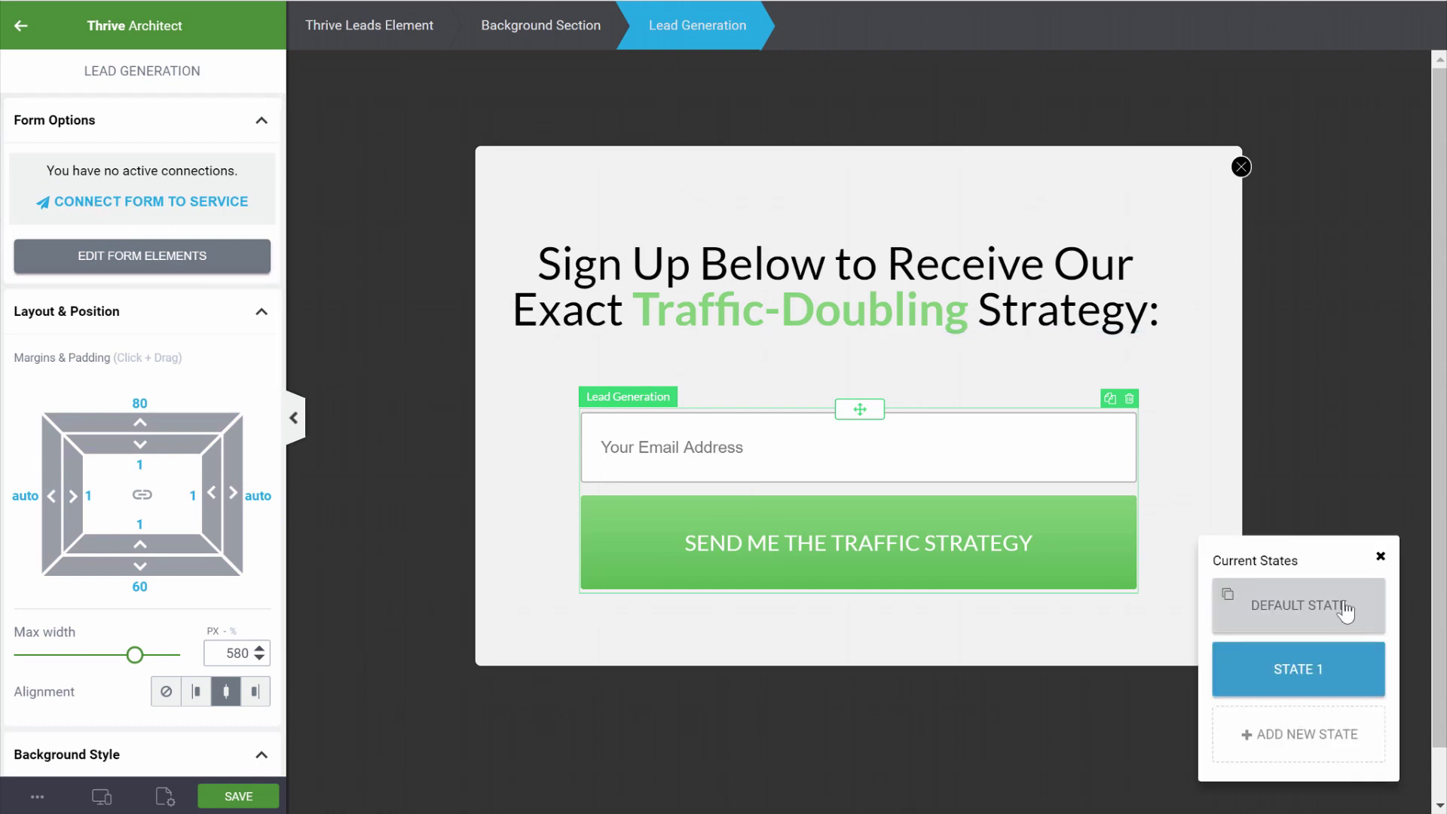
{"action": "left_click", "coordinate": [1253, 612]}
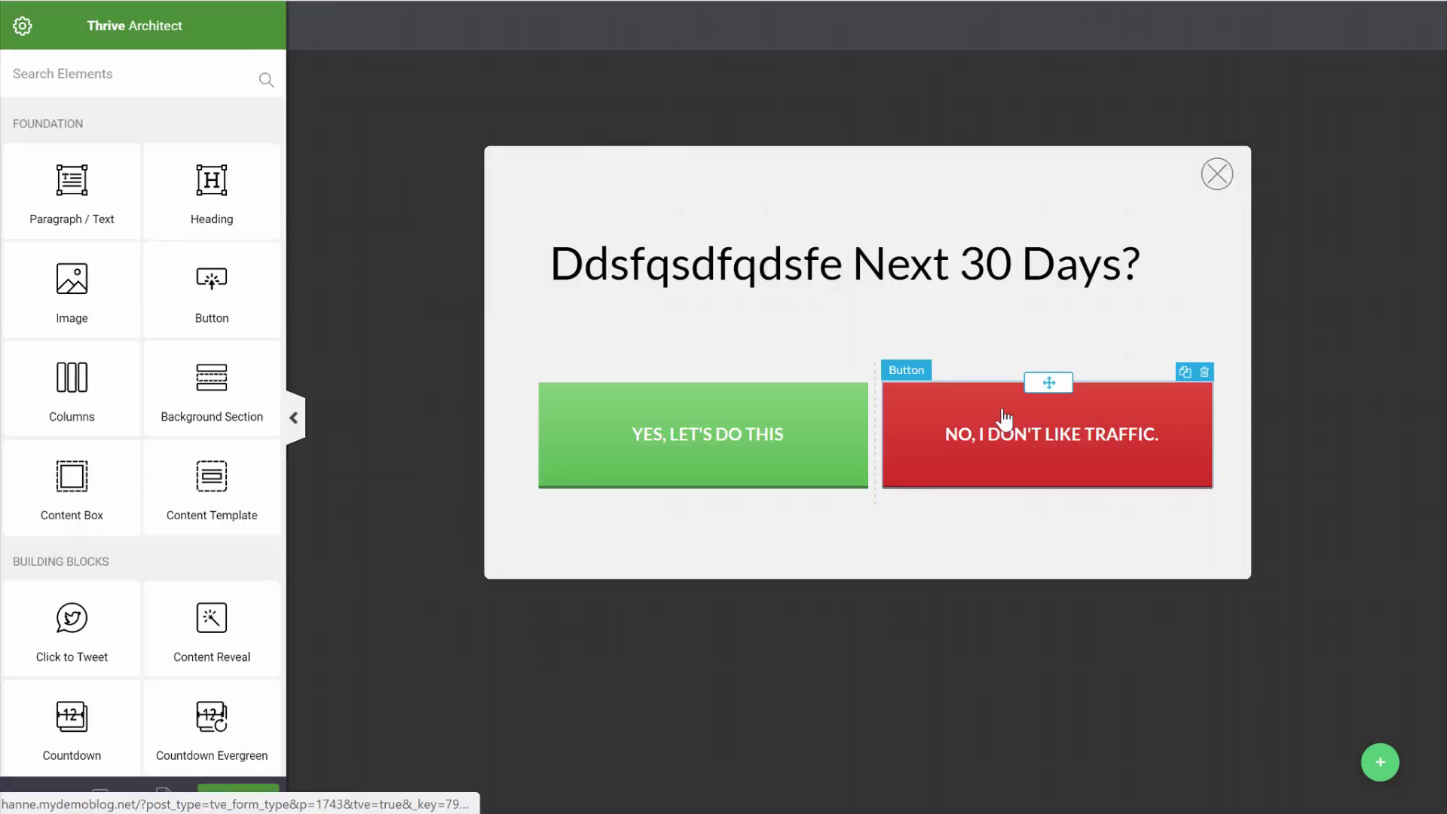
Step: Examine the click actions assigned to the red "No, I don't like traffic." button and the green "Yes, let's do this" button
{"action": "left_click", "coordinate": [1003, 421]}
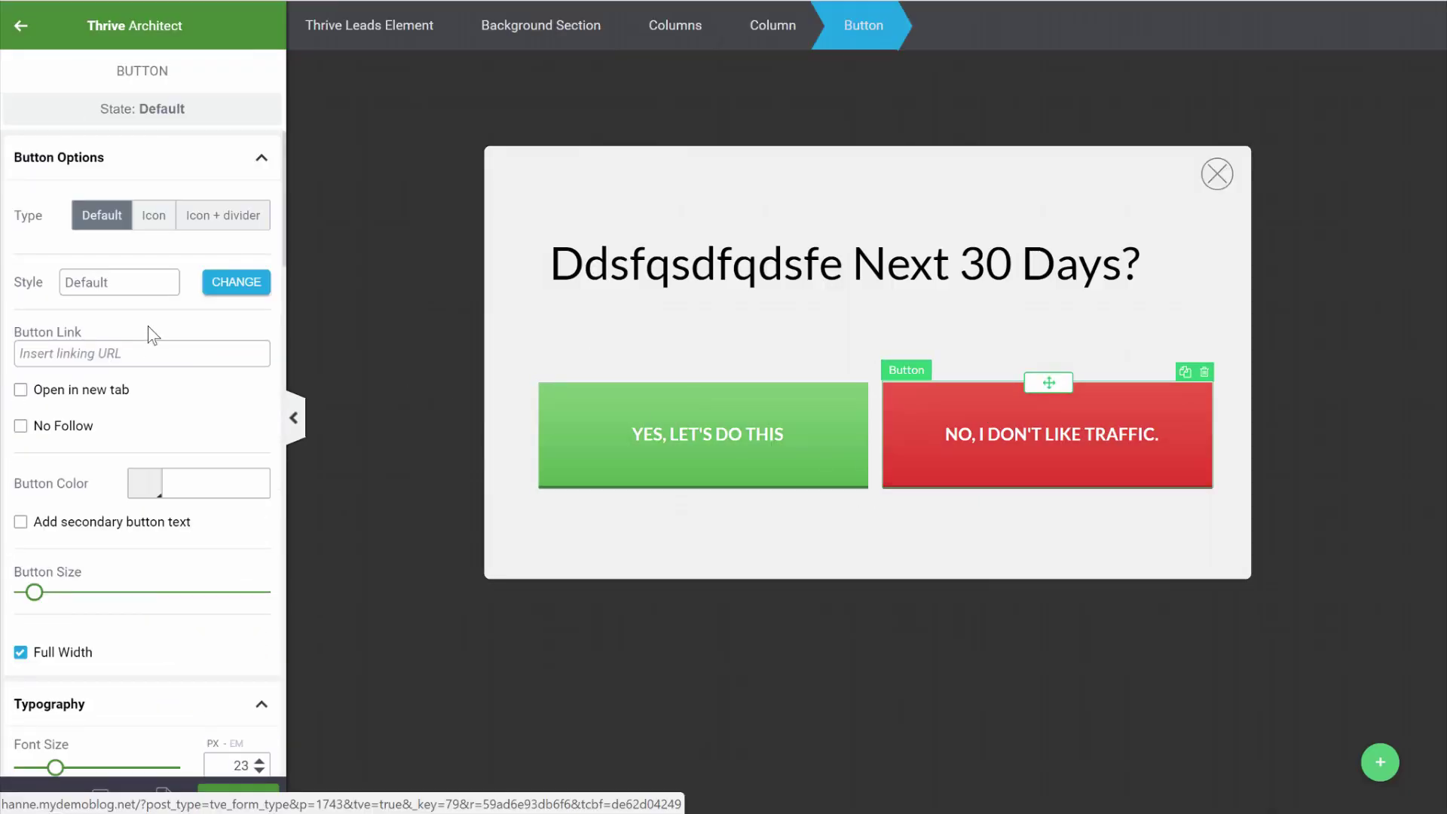
{"action": "scroll", "coordinate": [149, 349], "scroll_direction": "down", "scroll_amount": 10}
{"action": "scroll", "coordinate": [154, 351], "scroll_direction": "down", "scroll_amount": 12}
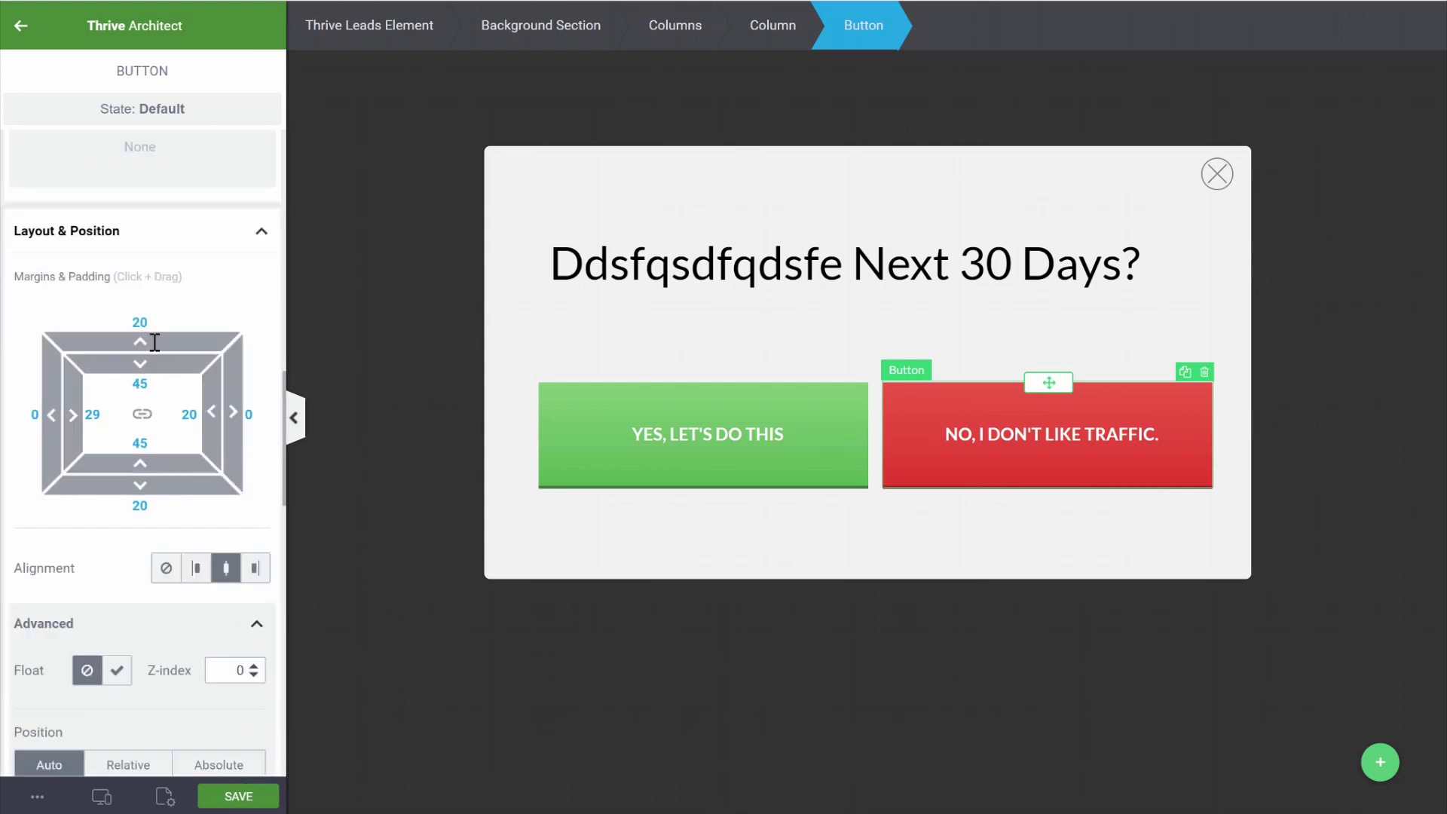
{"action": "scroll", "coordinate": [154, 347], "scroll_direction": "down", "scroll_amount": 4}
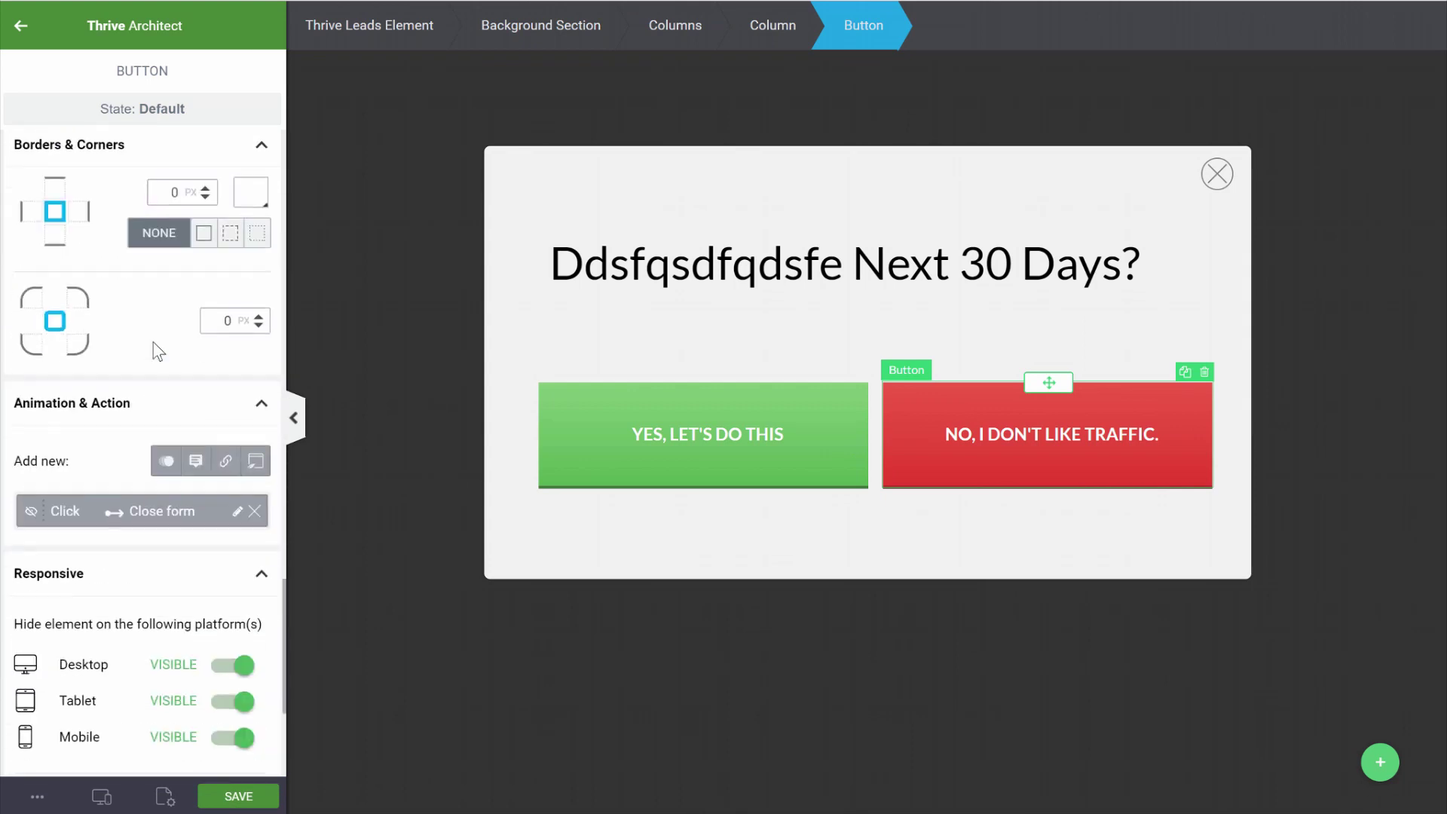
{"action": "scroll", "coordinate": [154, 346], "scroll_direction": "down", "scroll_amount": 1}
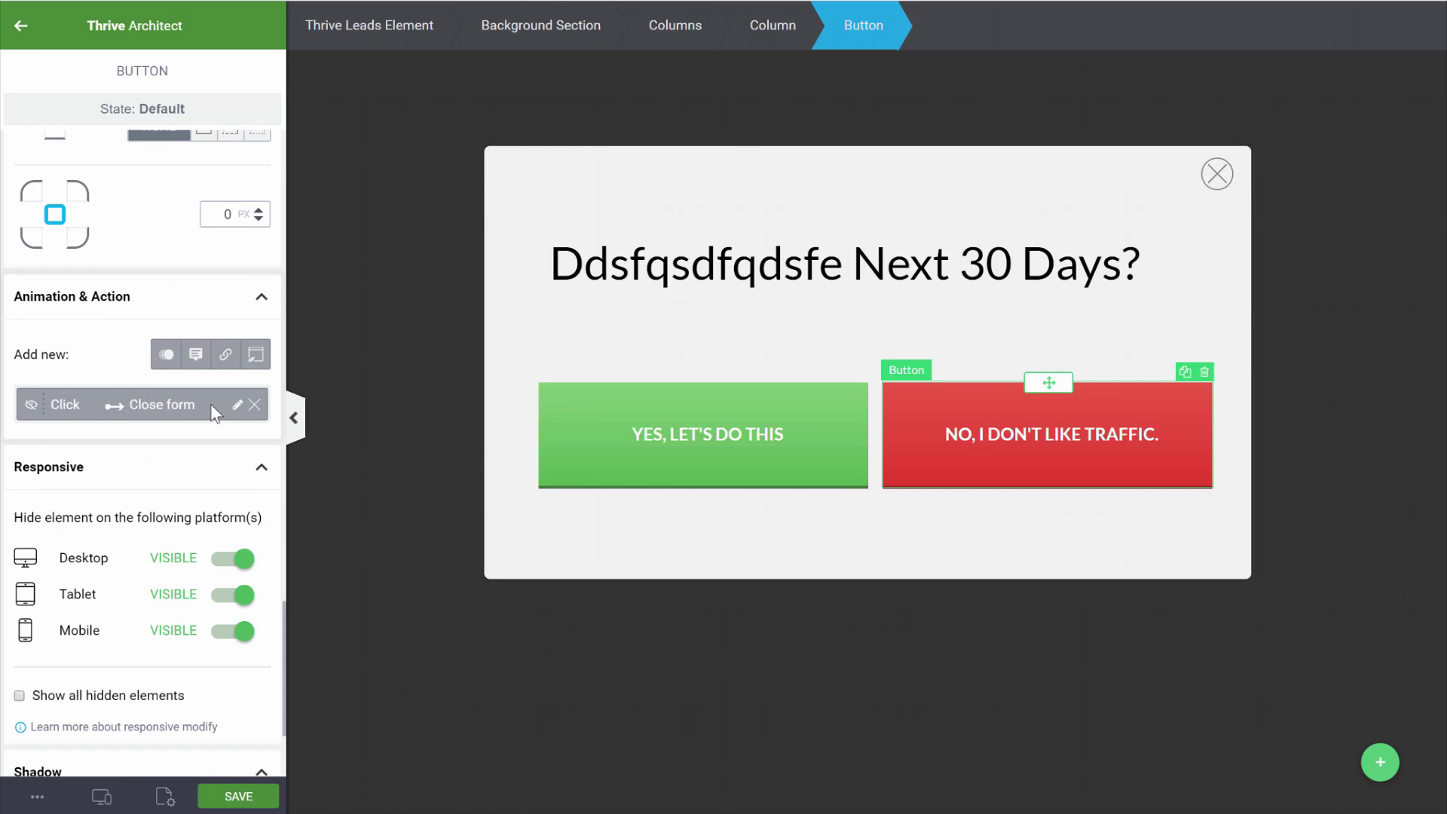
{"action": "left_click", "coordinate": [657, 392]}
{"action": "scroll", "coordinate": [180, 284], "scroll_direction": "down", "scroll_amount": 10}
{"action": "scroll", "coordinate": [180, 286], "scroll_direction": "down", "scroll_amount": 12}
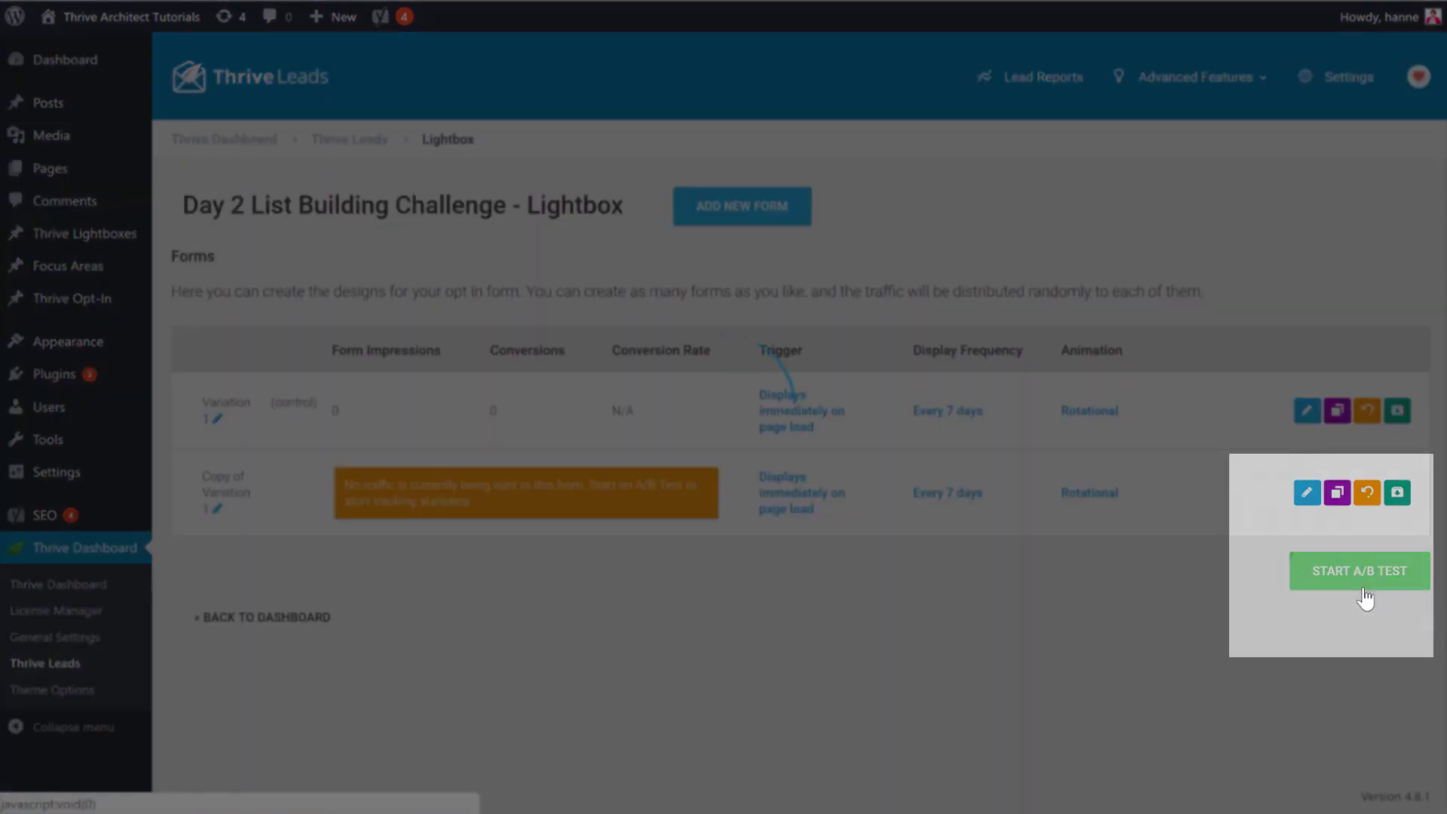
Step: Start an A/B test of the two lightbox variations titled "Two step vs 1 step" with automatic winner settings enabled
{"action": "left_click", "coordinate": [1366, 590]}
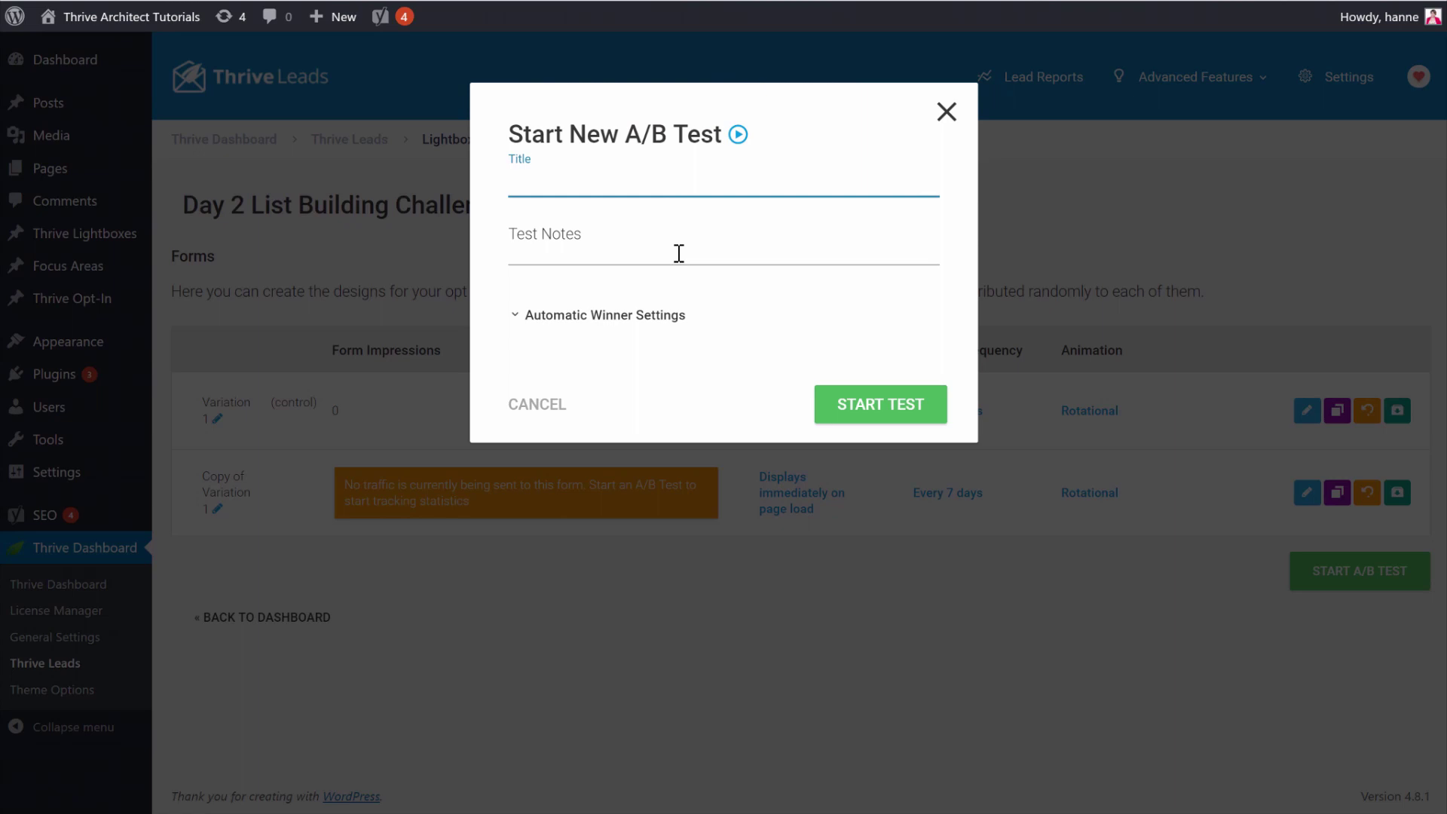
{"action": "type", "text": "Two step vs 1 step"}
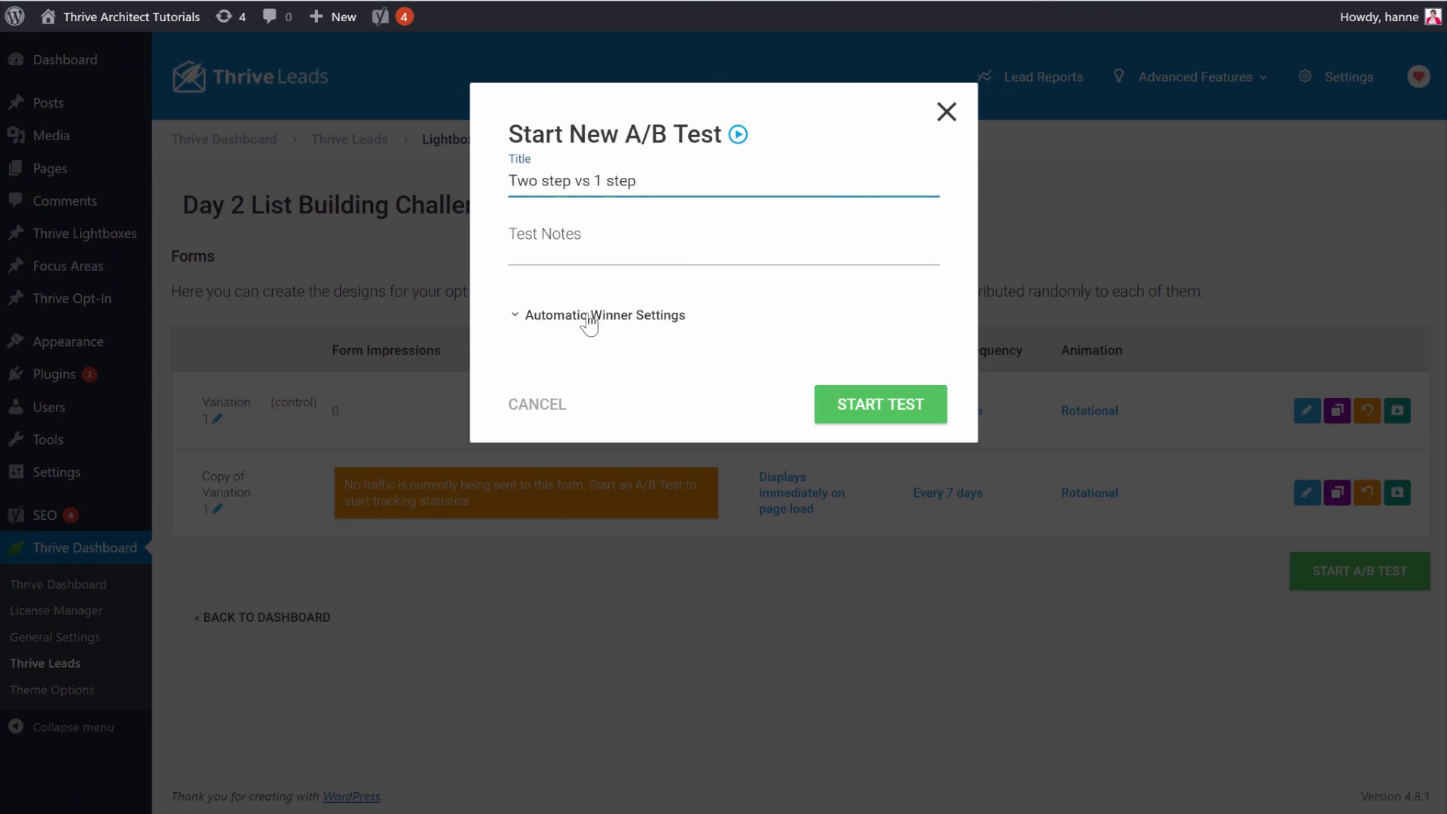
{"action": "left_click", "coordinate": [589, 316]}
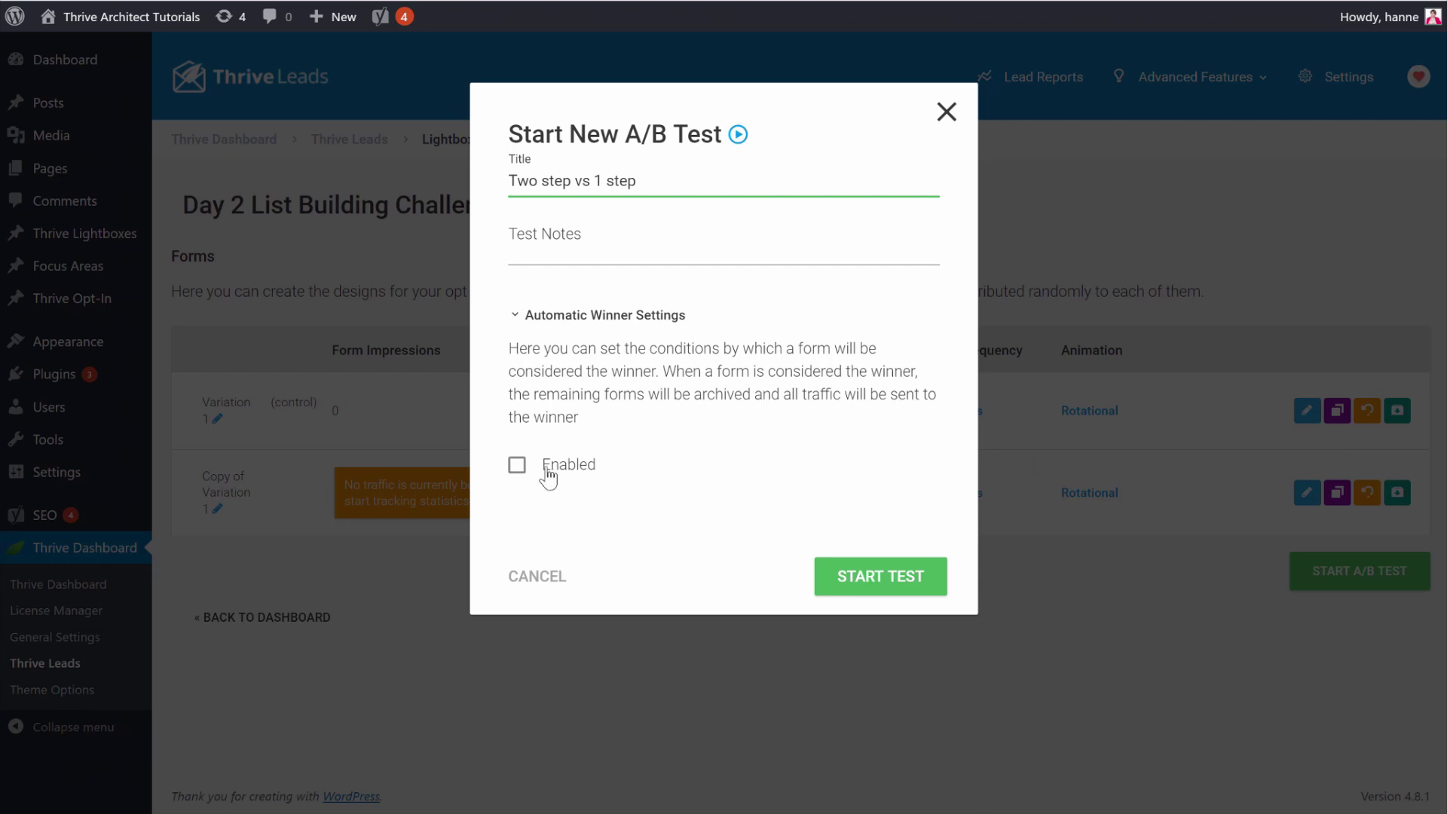
{"action": "left_click", "coordinate": [518, 467]}
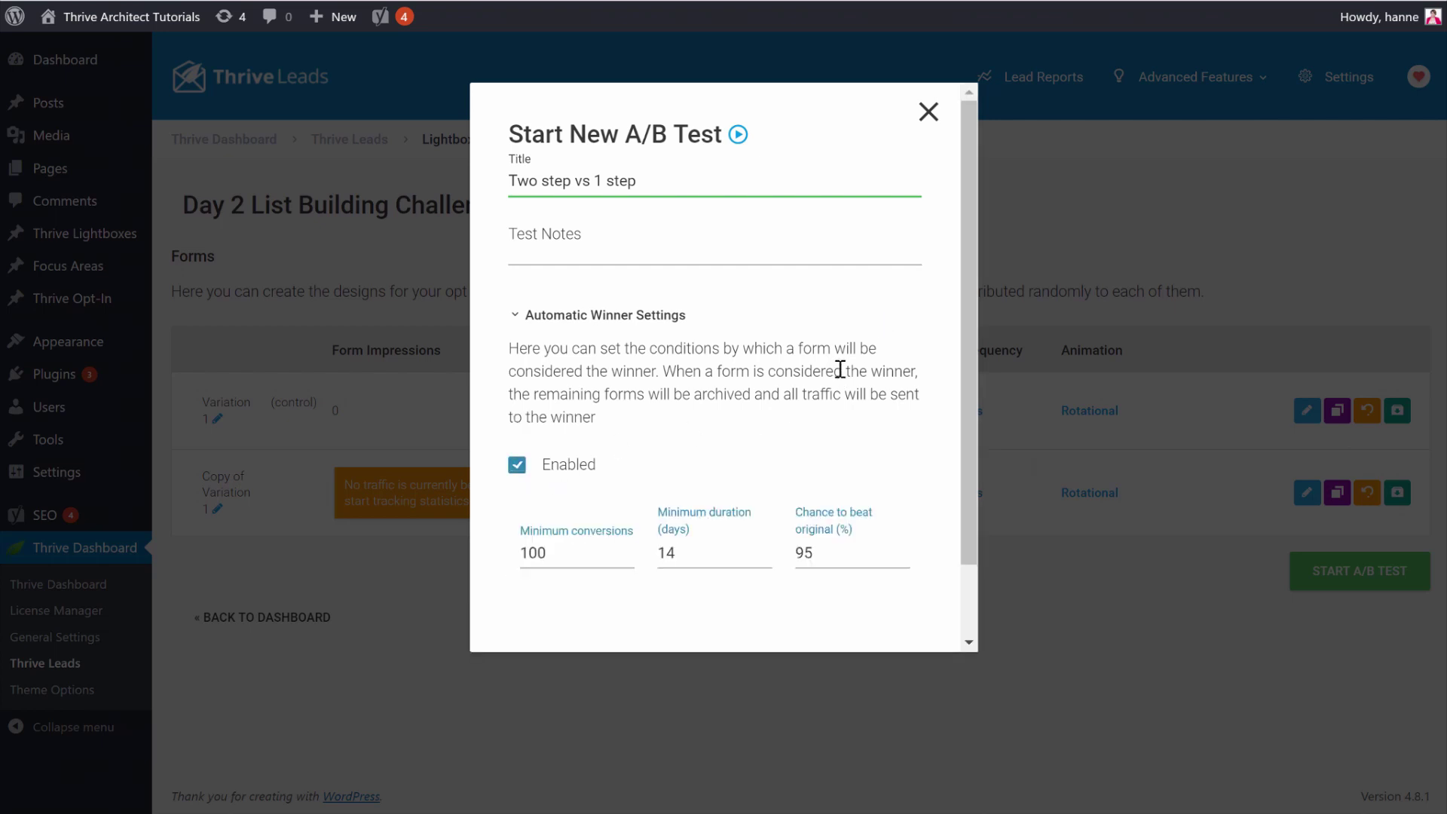
{"action": "scroll", "coordinate": [620, 407], "scroll_direction": "down", "scroll_amount": 1}
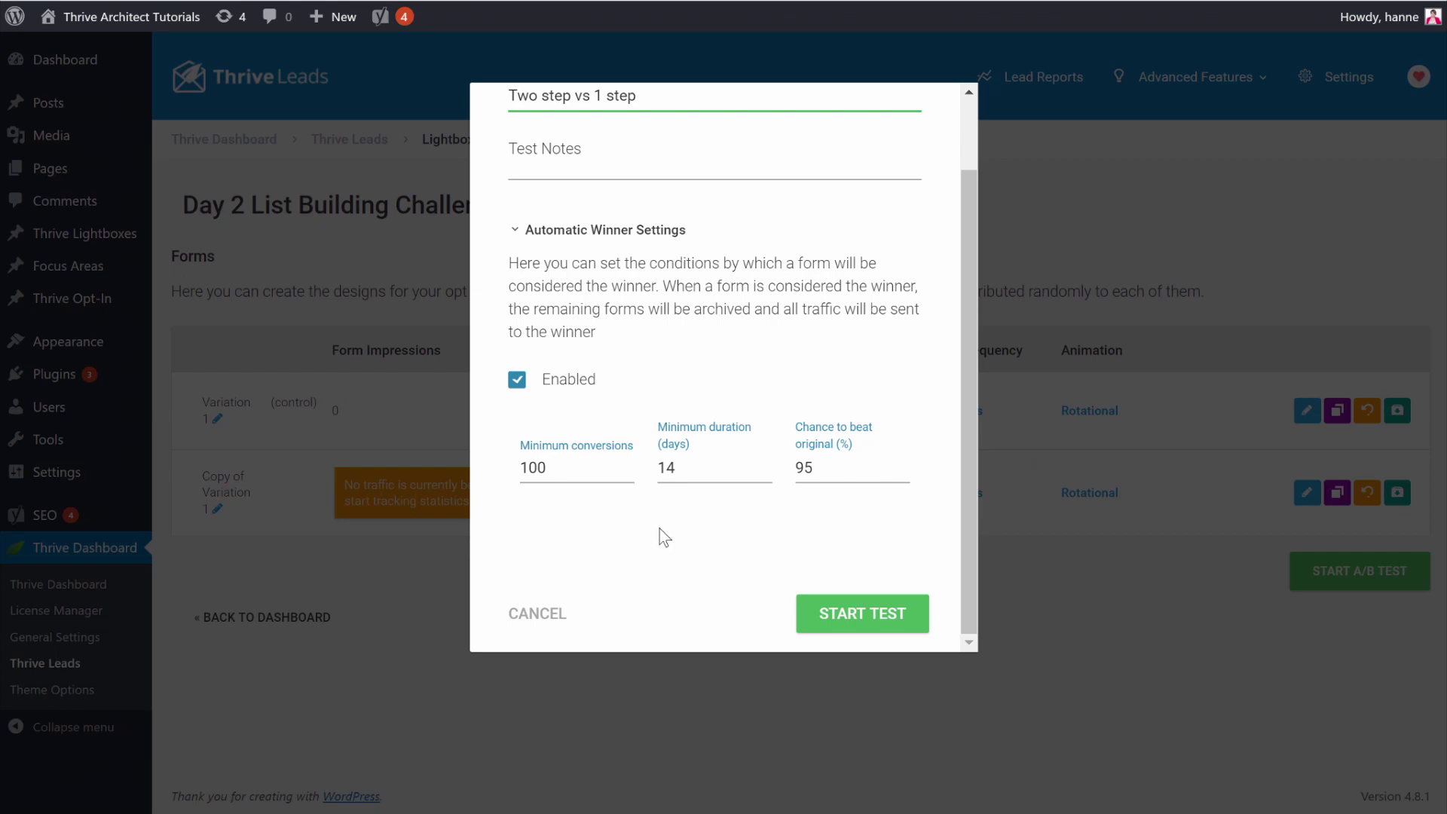
{"action": "left_click", "coordinate": [873, 623]}
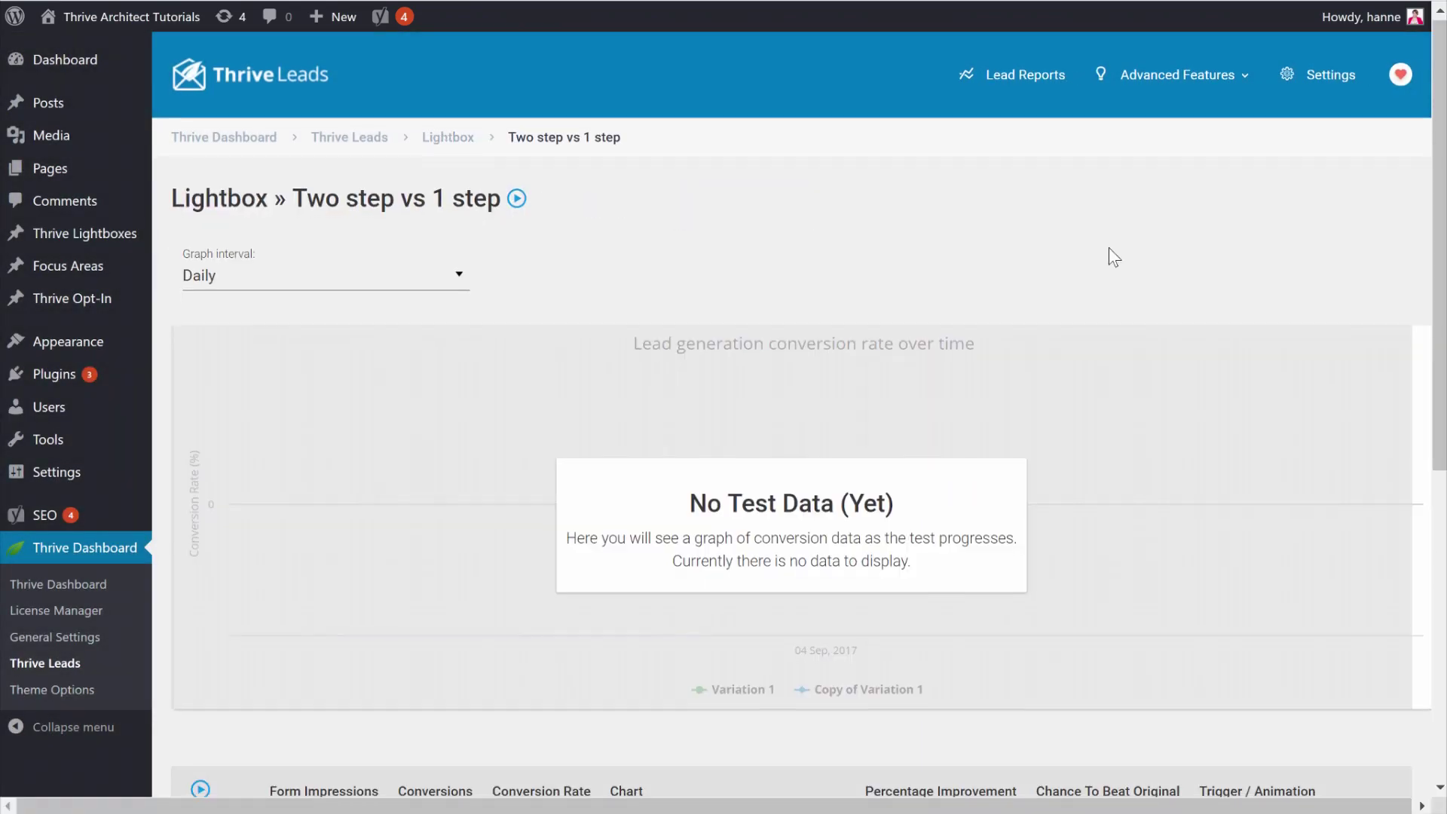
{"action": "scroll", "coordinate": [1110, 247], "scroll_direction": "down", "scroll_amount": 4}
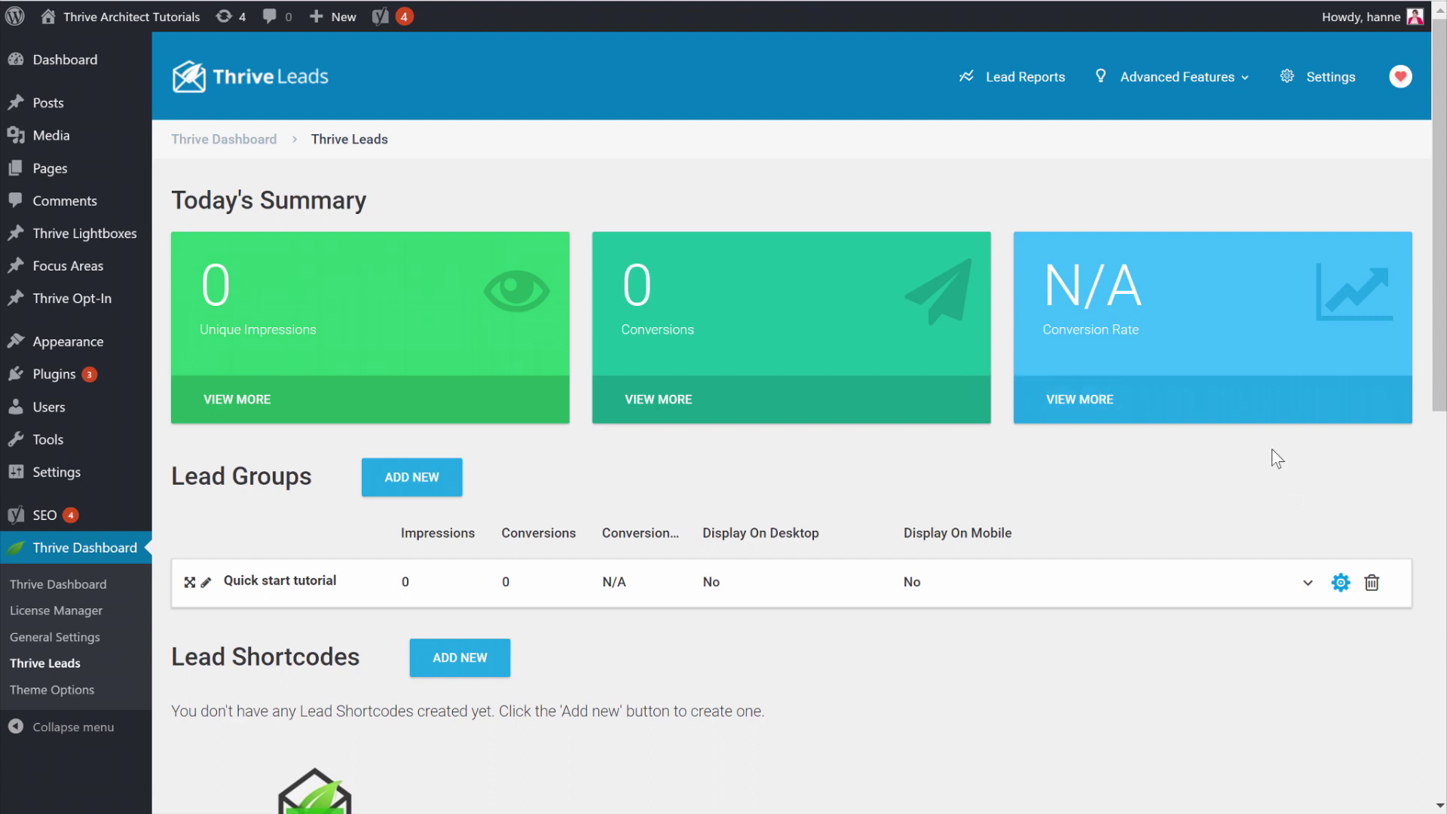
Step: Expand the "Quick start tutorial" lead group and set up a new test of opt-in form types comparing Lightbox and Scroll Mat
{"action": "scroll", "coordinate": [1272, 449], "scroll_direction": "down", "scroll_amount": 3}
{"action": "left_click", "coordinate": [1309, 372]}
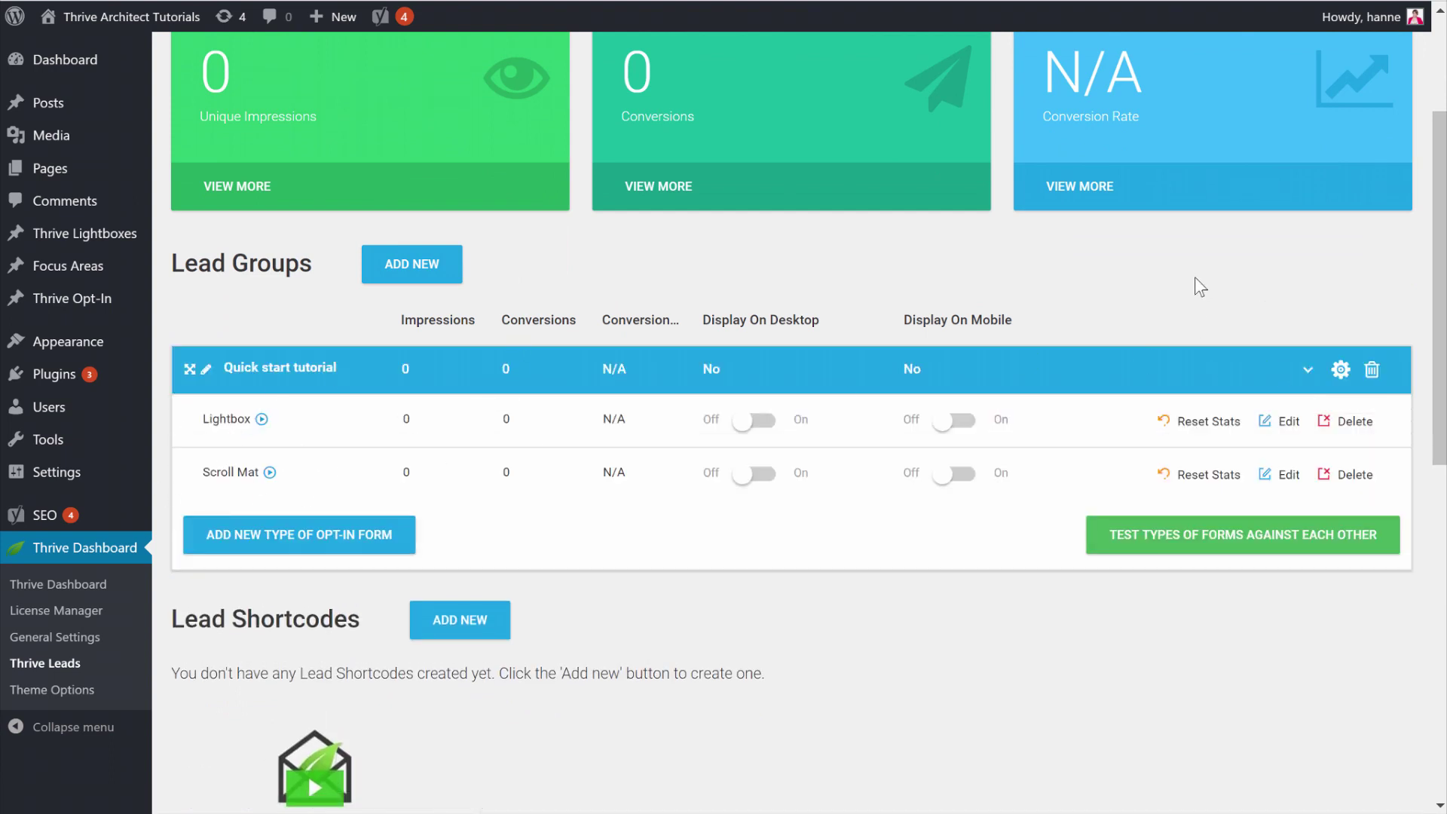
{"action": "left_click", "coordinate": [1226, 537]}
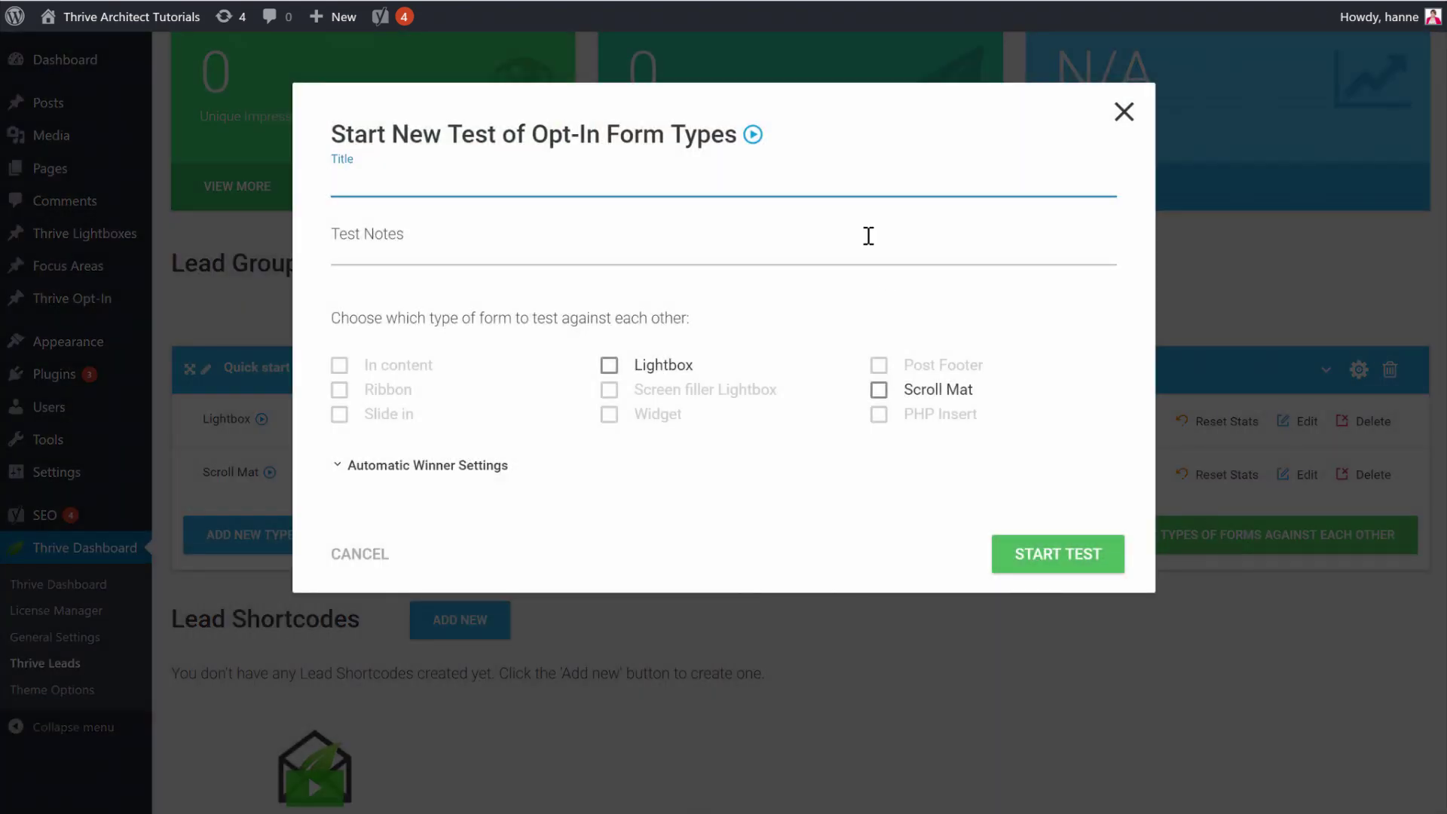
{"action": "left_click", "coordinate": [609, 366]}
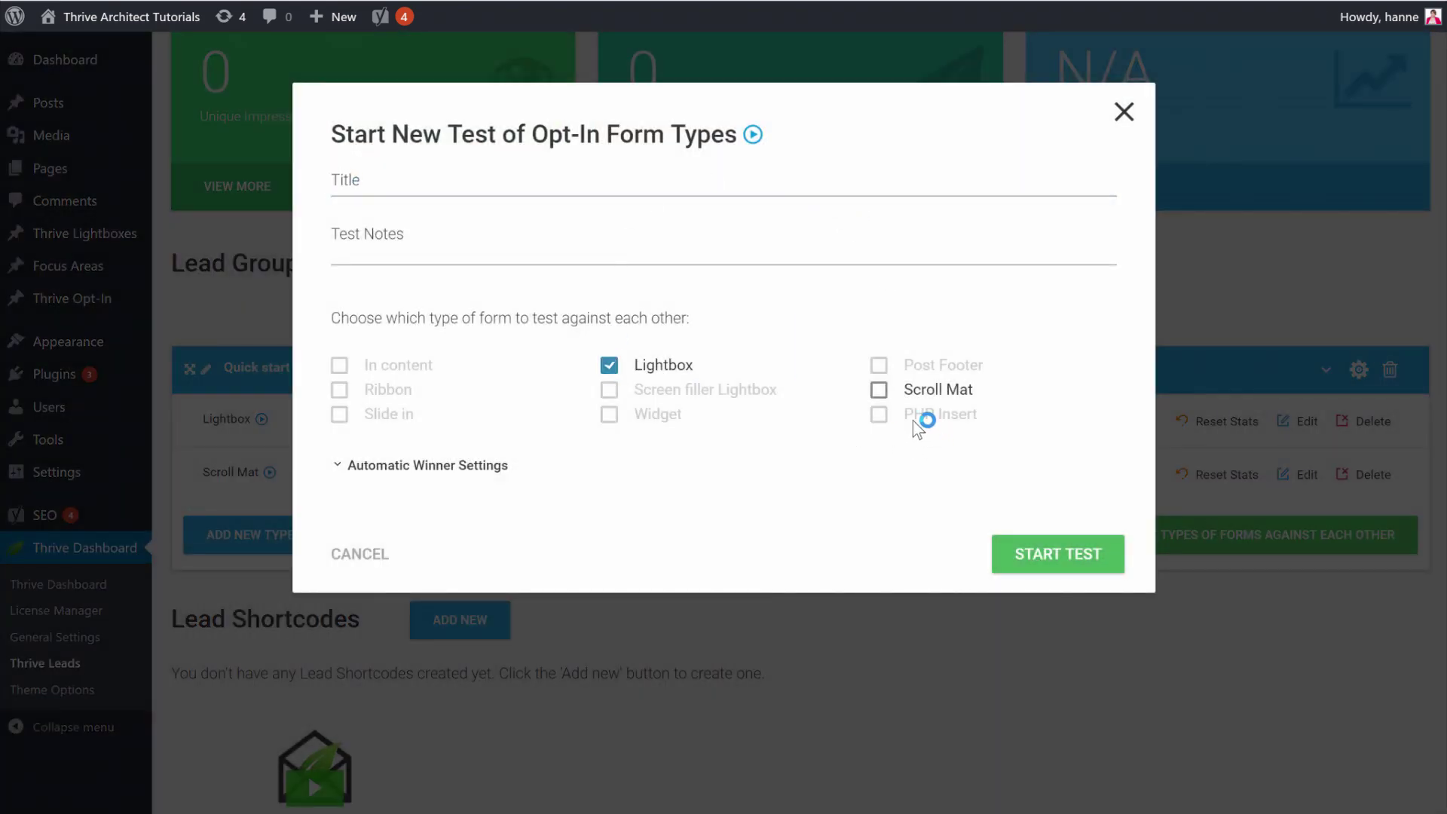
{"action": "left_click", "coordinate": [878, 390]}
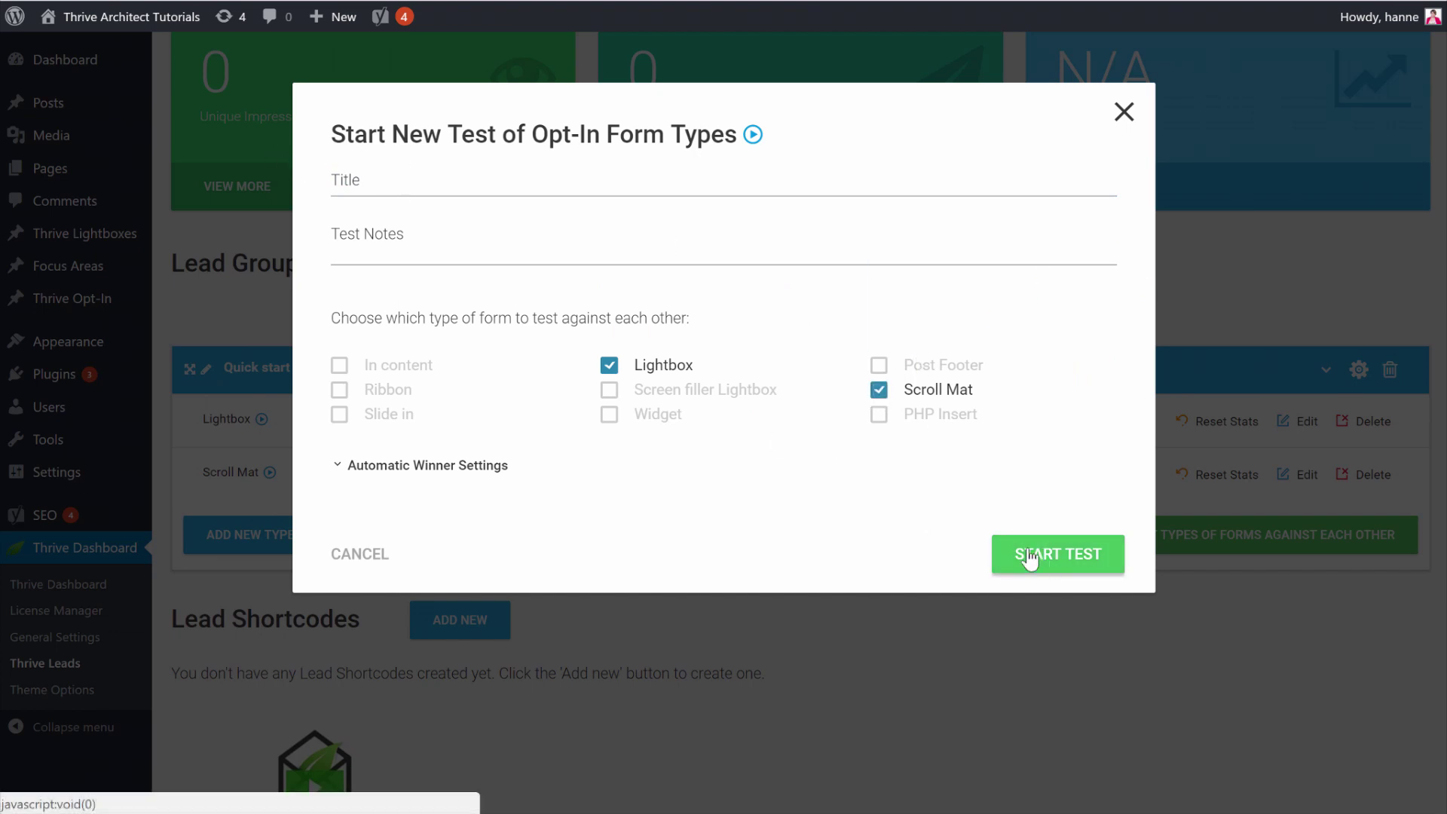
Step: Enable the automatic winner settings for the form type test and try to start it
{"action": "left_click", "coordinate": [419, 469]}
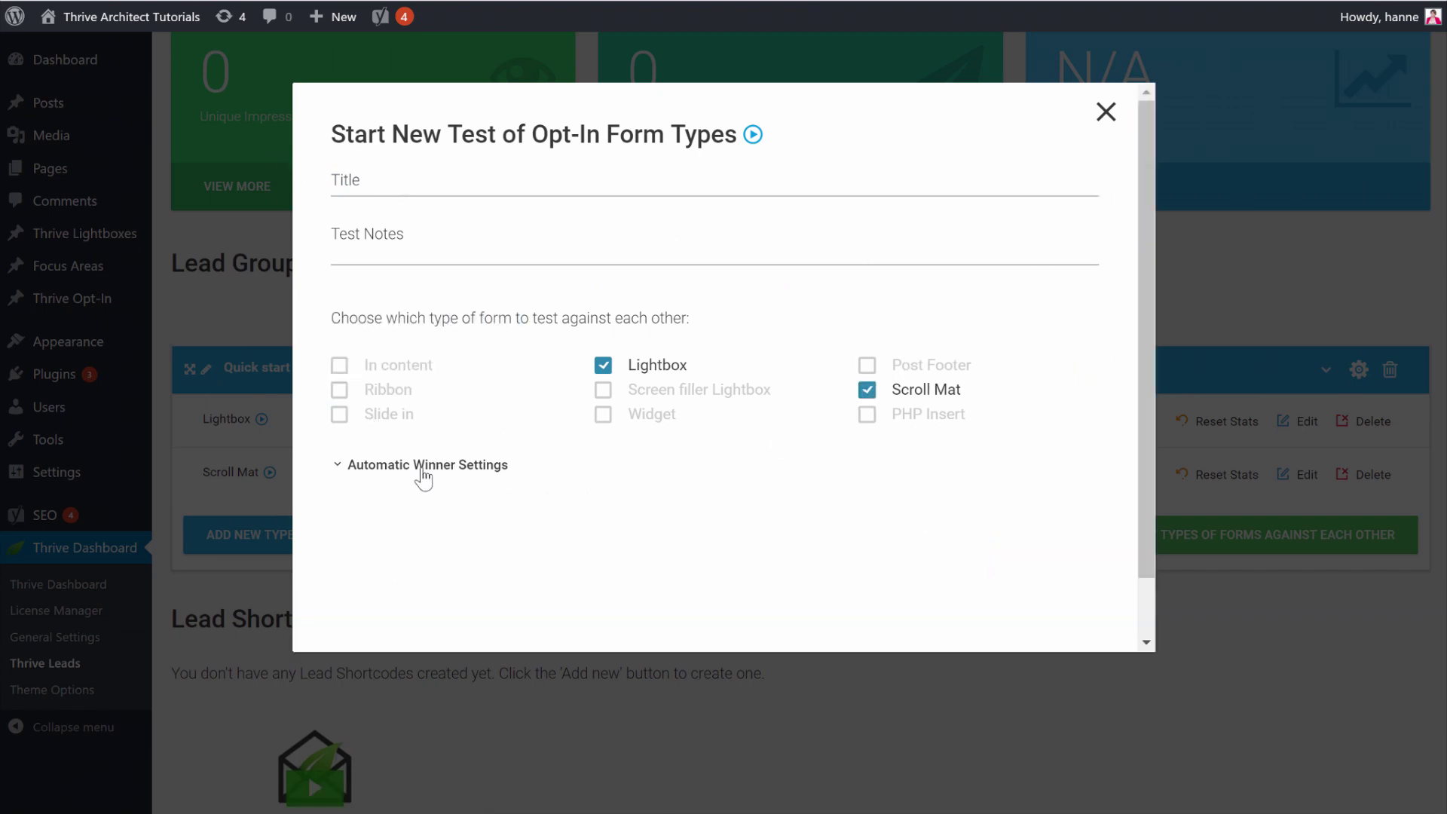
{"action": "left_click", "coordinate": [338, 570]}
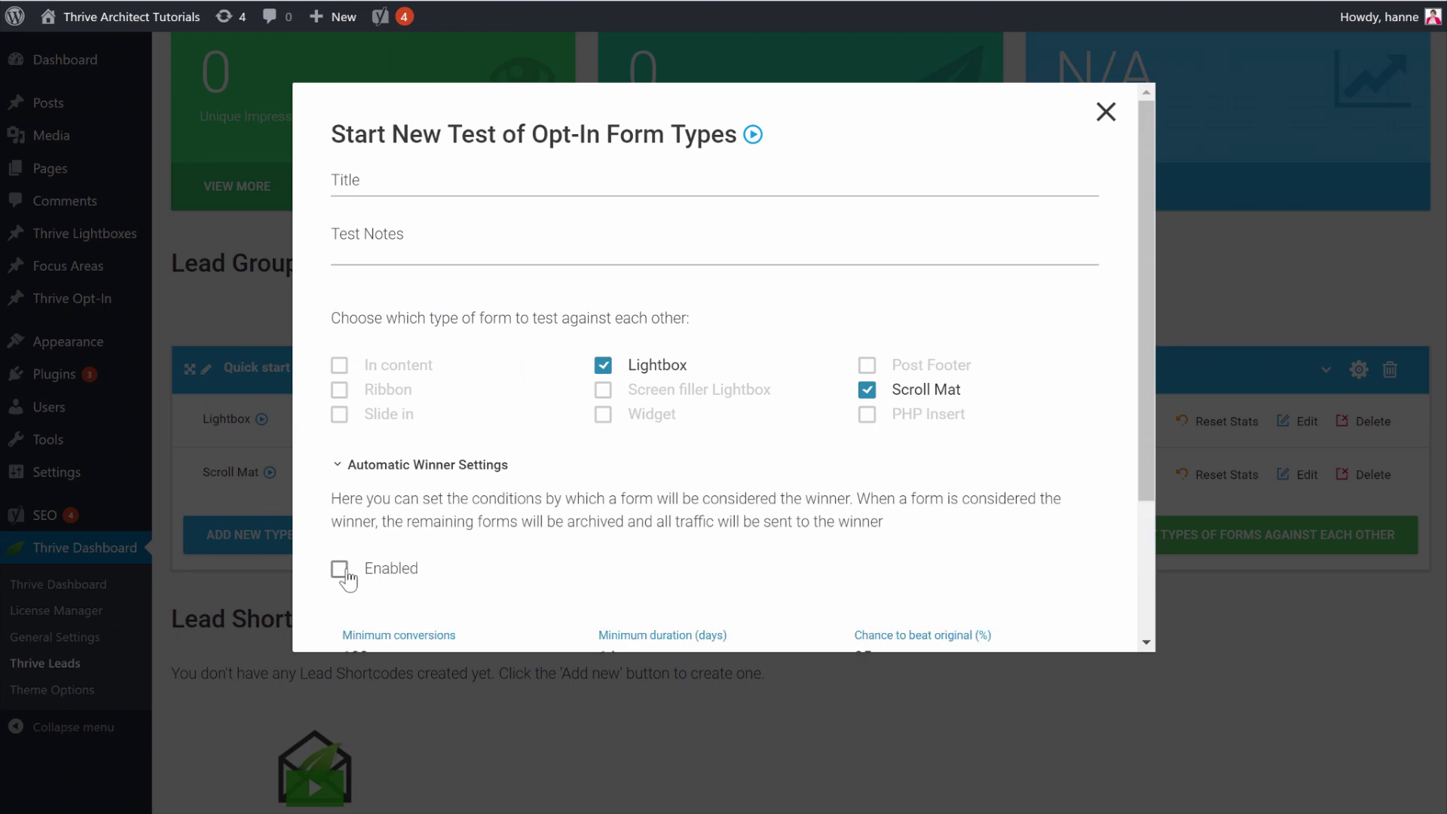
{"action": "scroll", "coordinate": [799, 494], "scroll_direction": "down", "scroll_amount": 3}
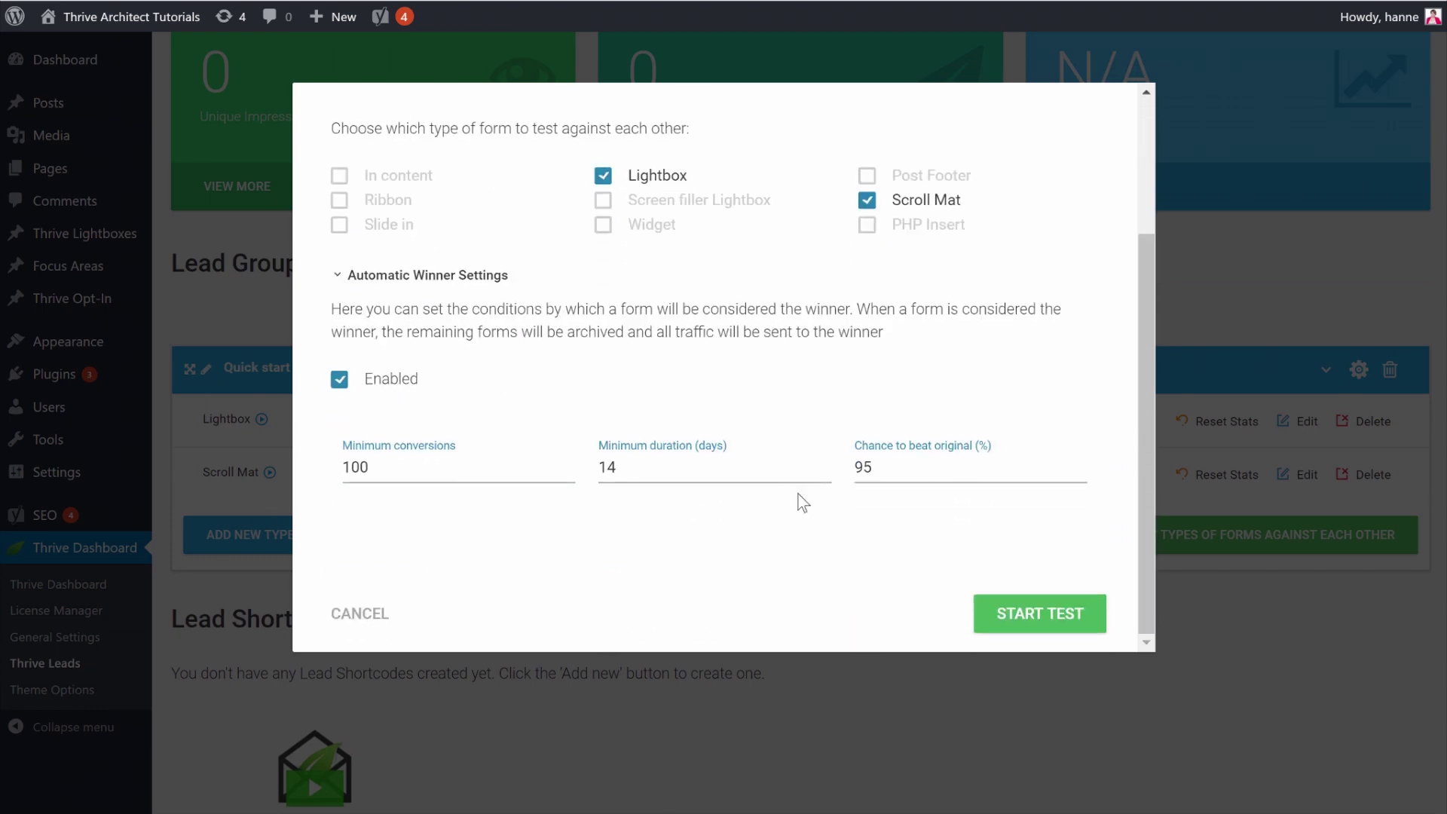
{"action": "scroll", "coordinate": [797, 498], "scroll_direction": "up", "scroll_amount": 3}
{"action": "scroll", "coordinate": [799, 498], "scroll_direction": "down", "scroll_amount": 3}
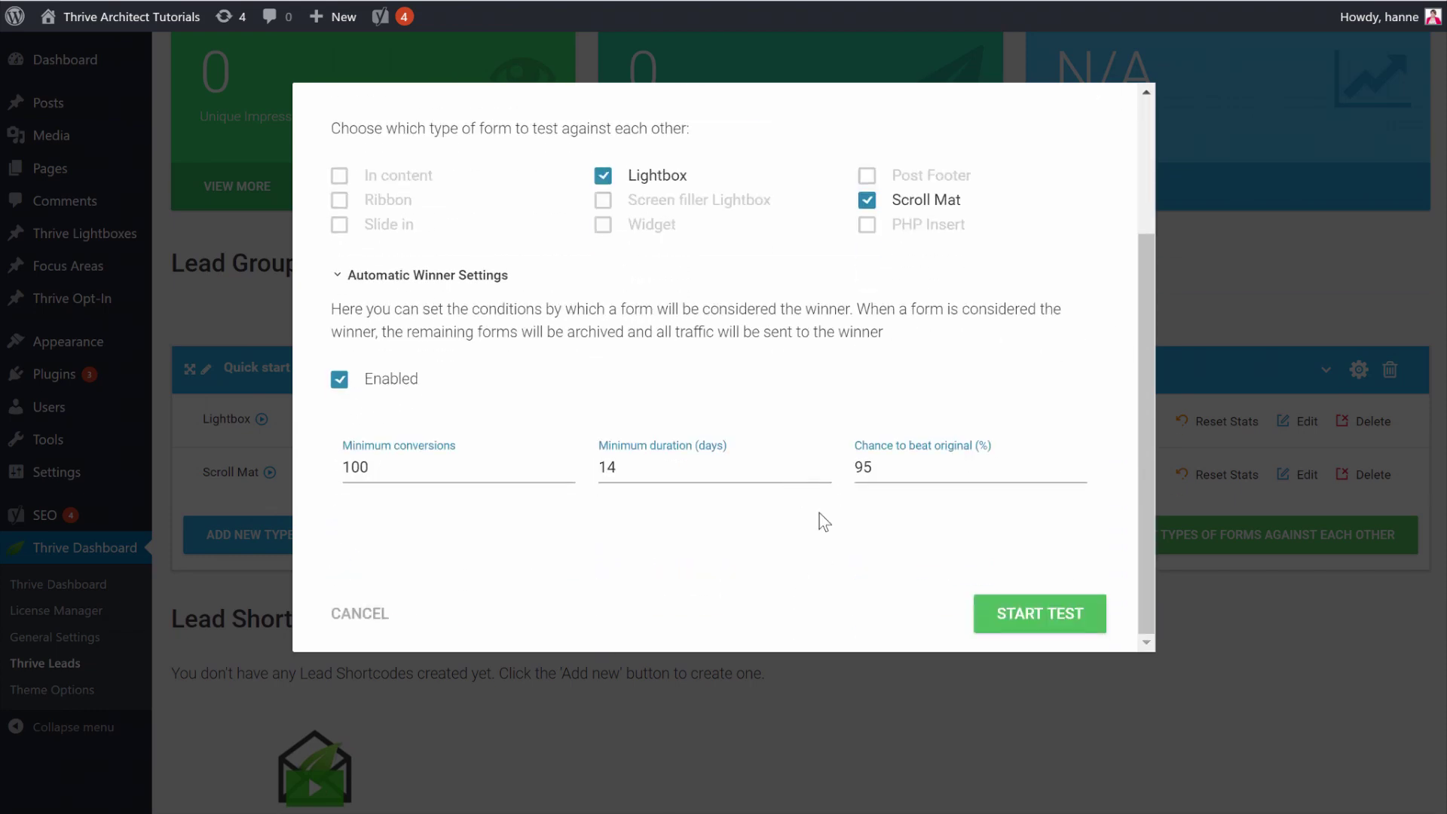
{"action": "left_click", "coordinate": [1010, 616]}
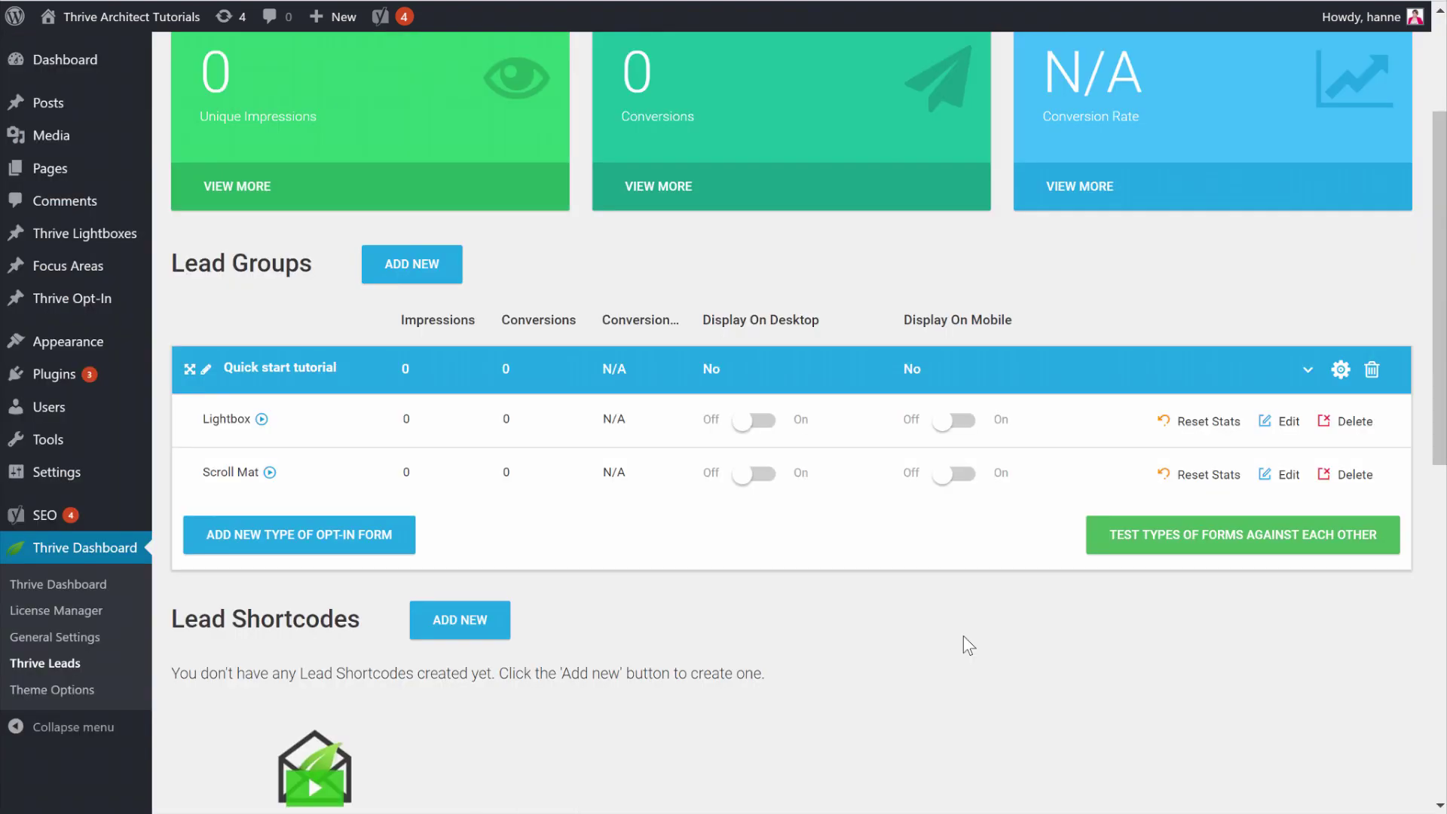